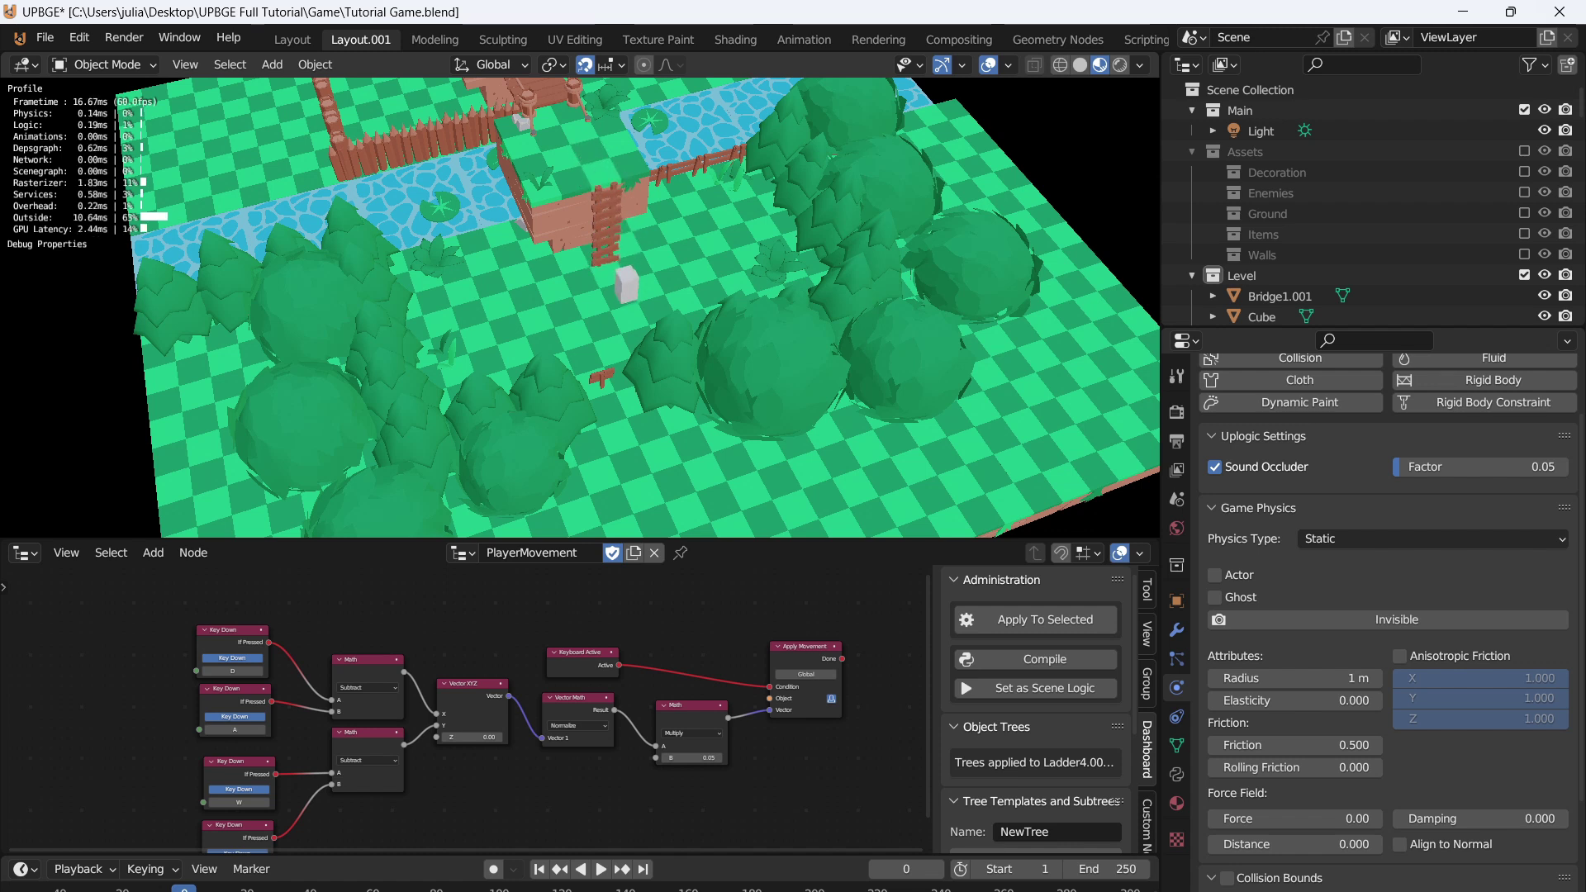
# - Join the dirt ground blocks under the river into one object and set its origin to its geometry
pyautogui.press('w')
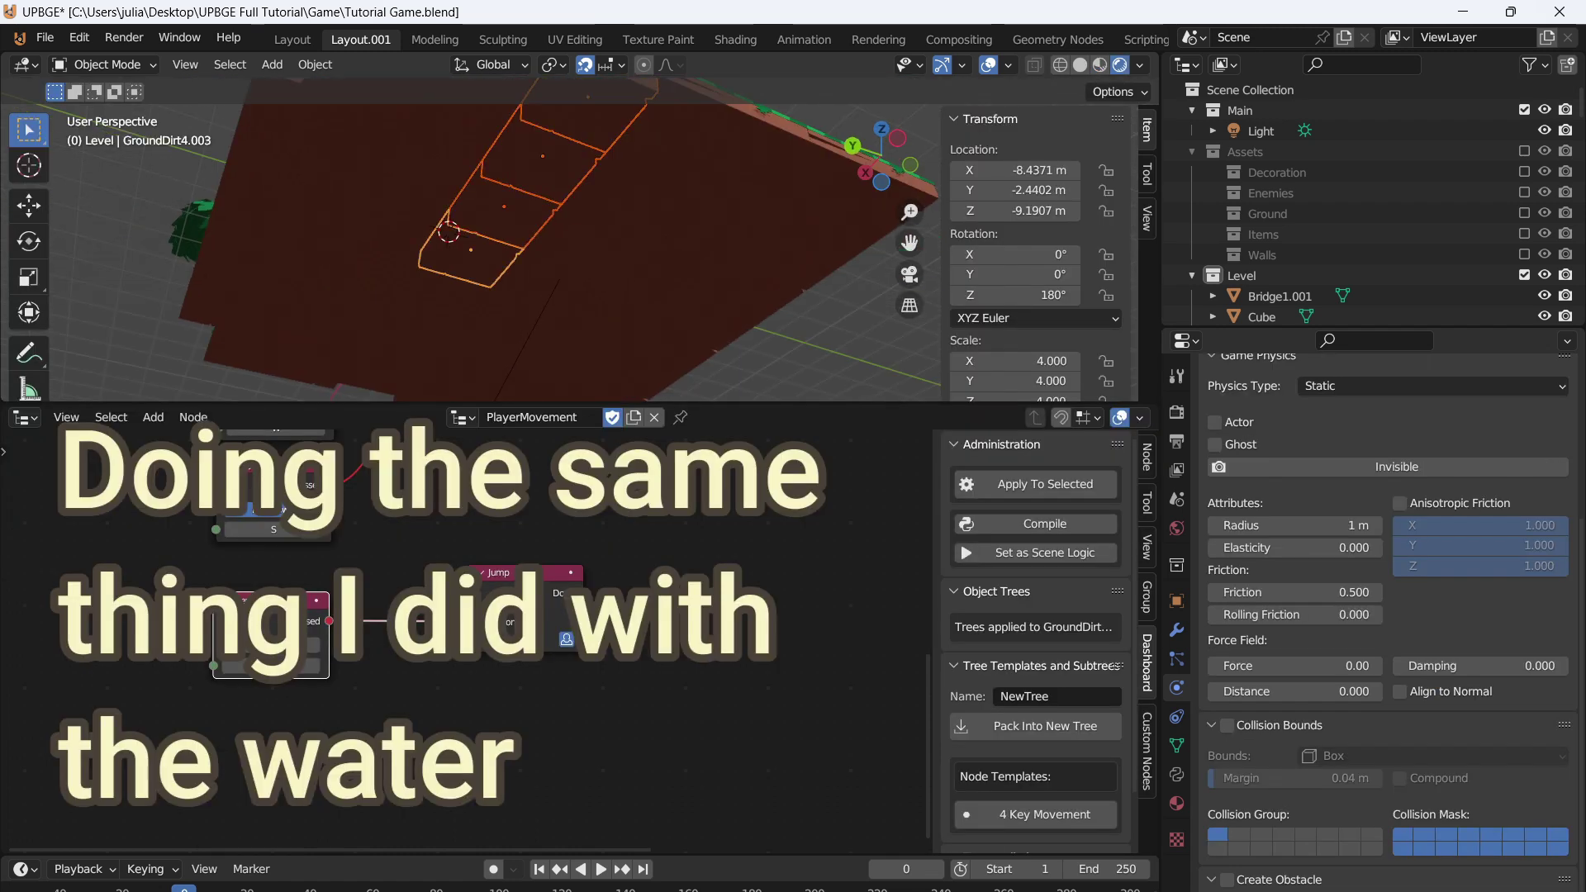
pyautogui.keyDown('shift'); pyautogui.click(440, 285); pyautogui.keyUp('shift')
pyautogui.keyDown('shift'); pyautogui.click(415, 317); pyautogui.keyUp('shift')
pyautogui.keyDown('shift'); pyautogui.click(392, 345); pyautogui.keyUp('shift')
pyautogui.moveTo(392, 331); pyautogui.dragTo(619, 396, button='middle')
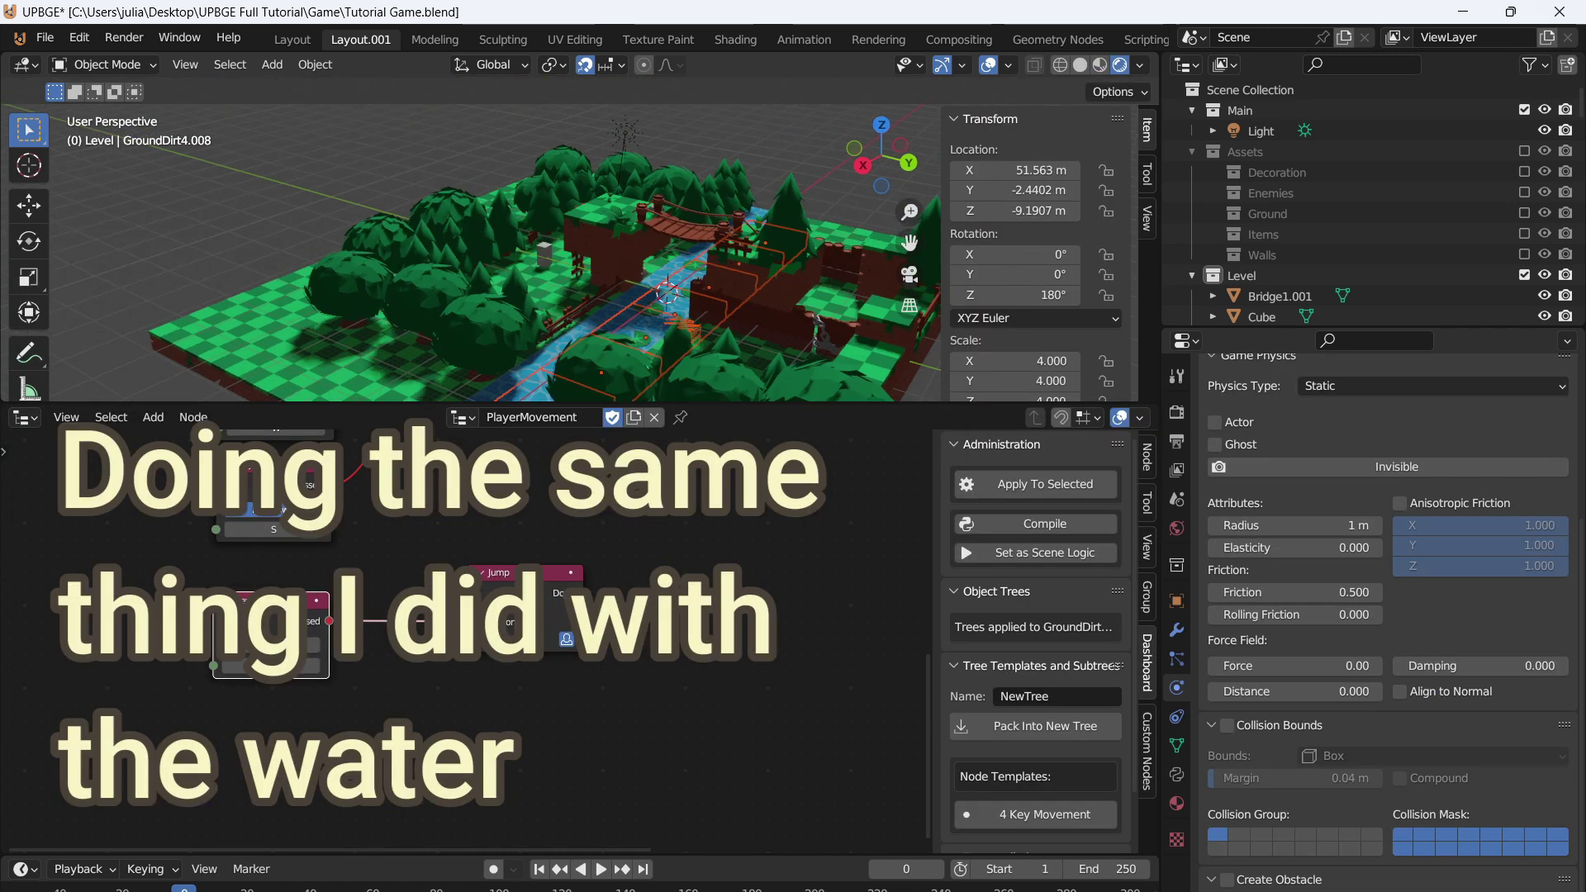
pyautogui.hotkey('ctrl', 'j')
pyautogui.click(315, 64)
pyautogui.moveTo(355, 108)
pyautogui.click(581, 128)
pyautogui.moveTo(462, 247); pyautogui.dragTo(644, 272, button='middle')
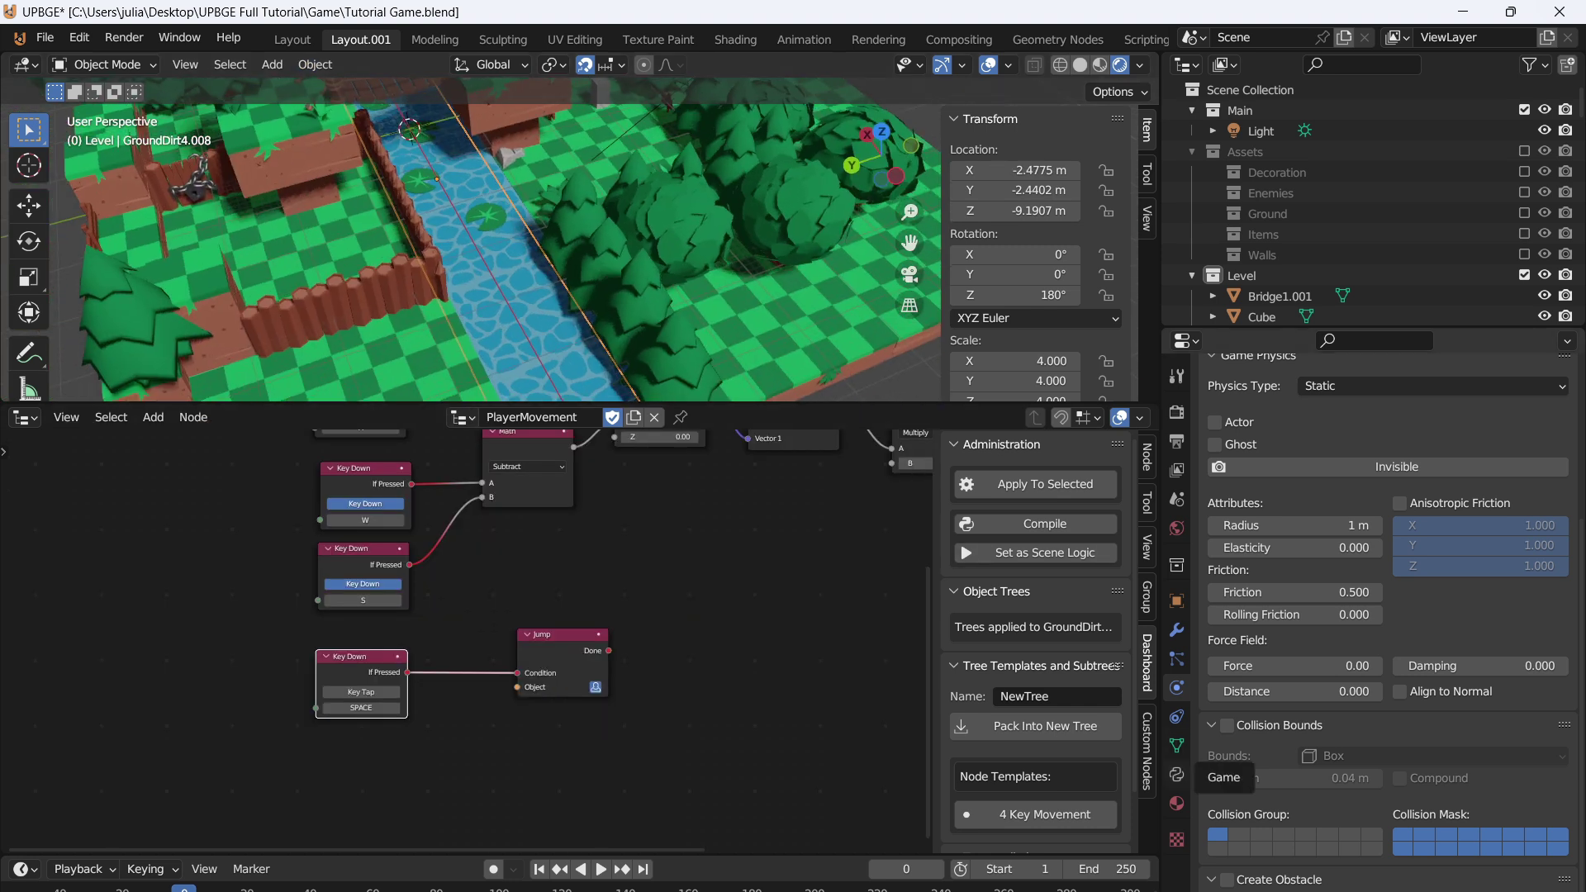
# - Add a game property to the joined riverbed dirt object
pyautogui.click(1176, 774)
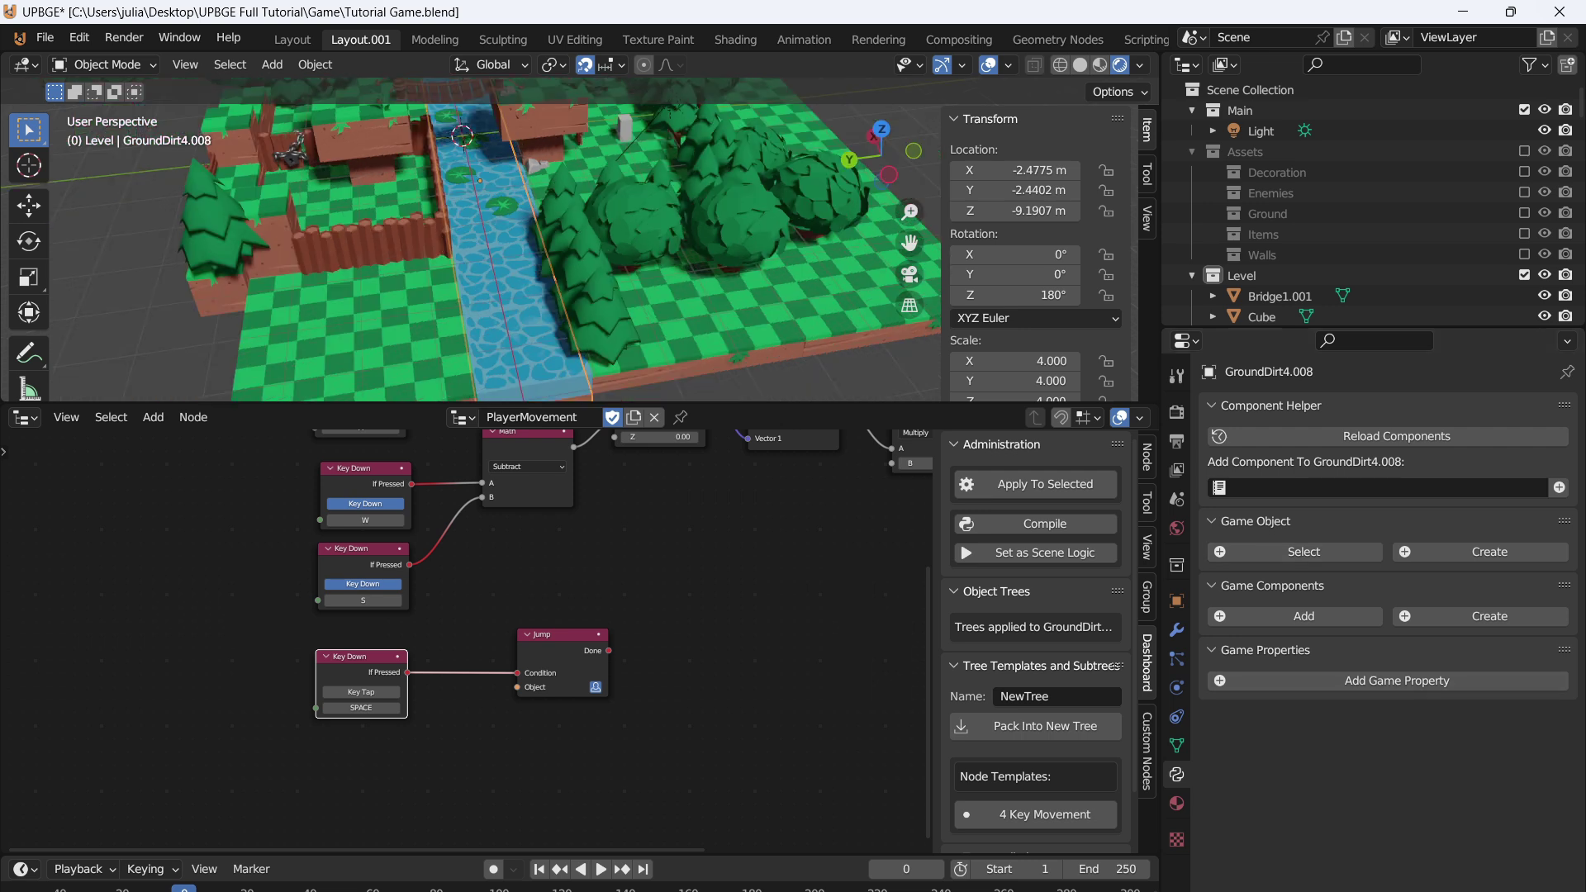
pyautogui.scroll(-1, 495, 248)
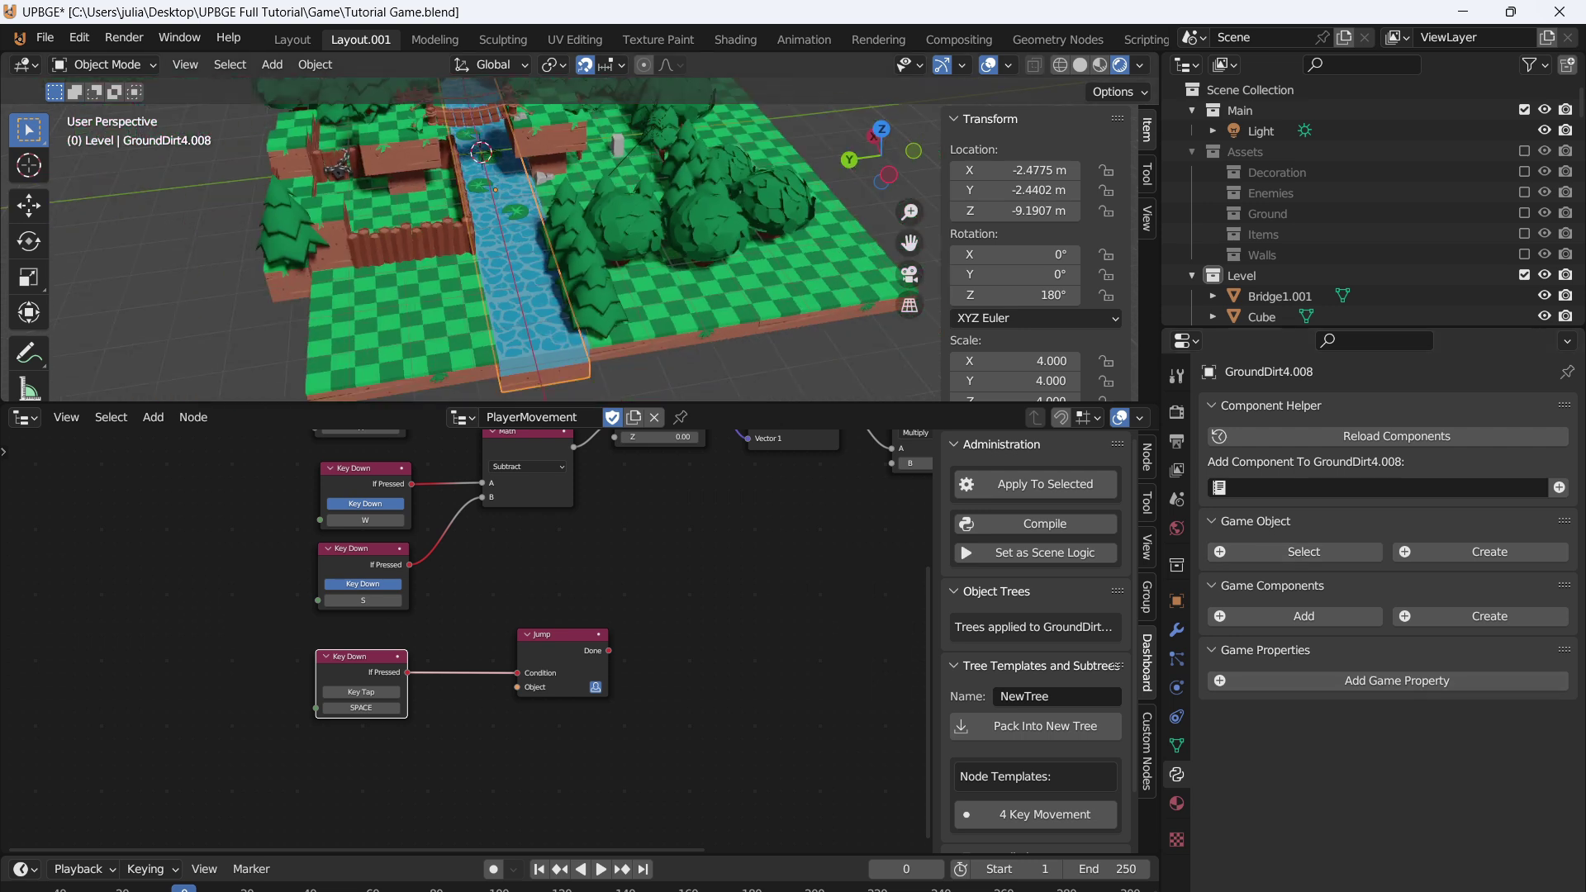
pyautogui.moveTo(495, 248); pyautogui.dragTo(483, 224, button='middle')
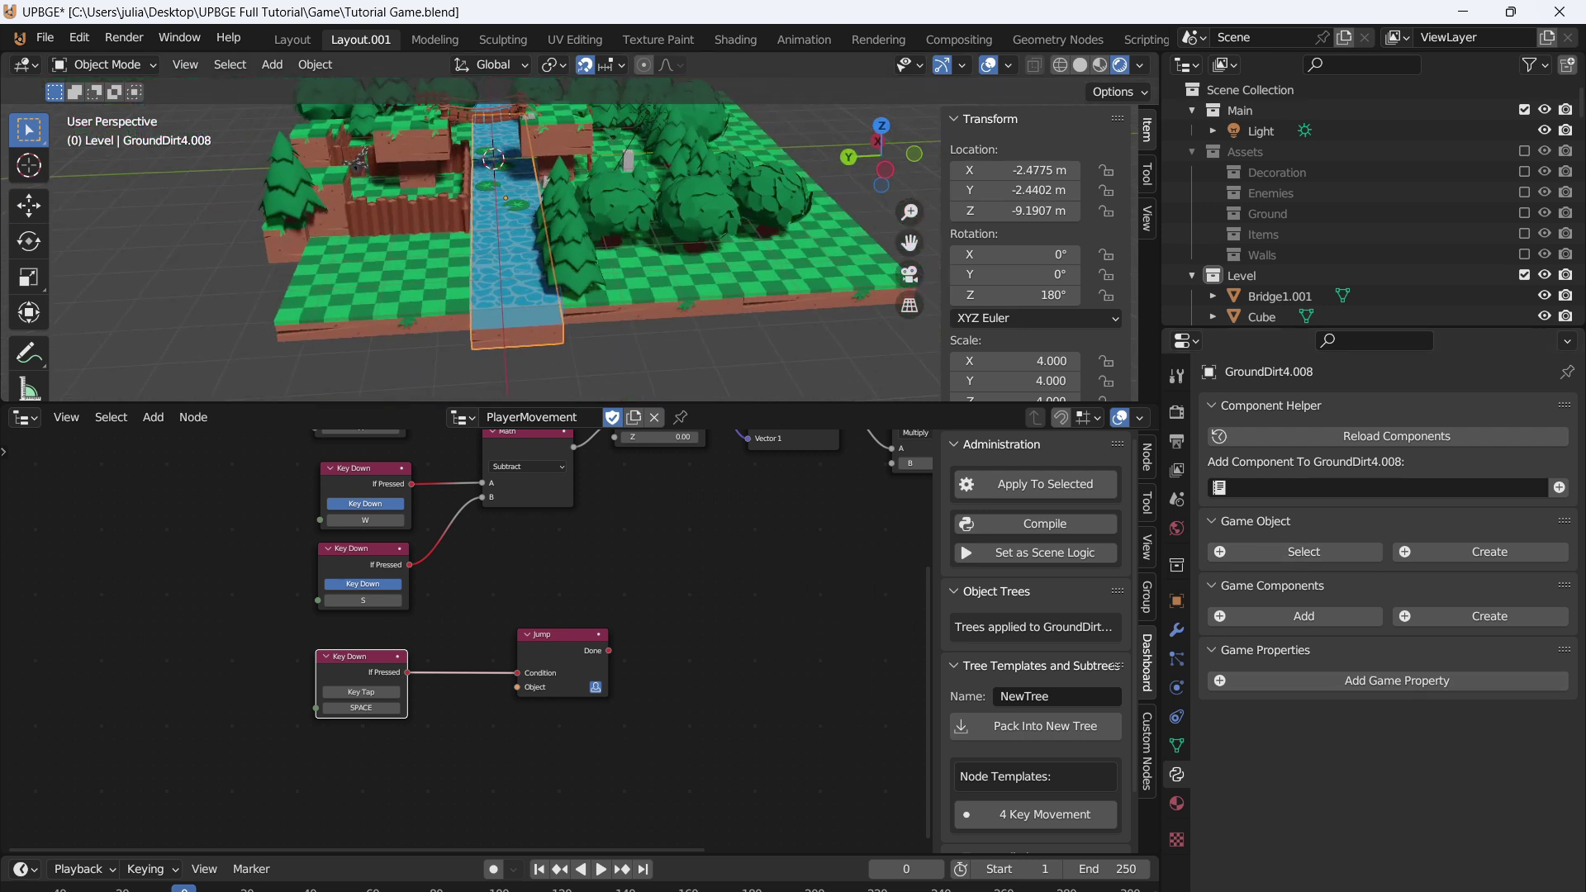
pyautogui.moveTo(620, 233); pyautogui.dragTo(644, 230, button='middle')
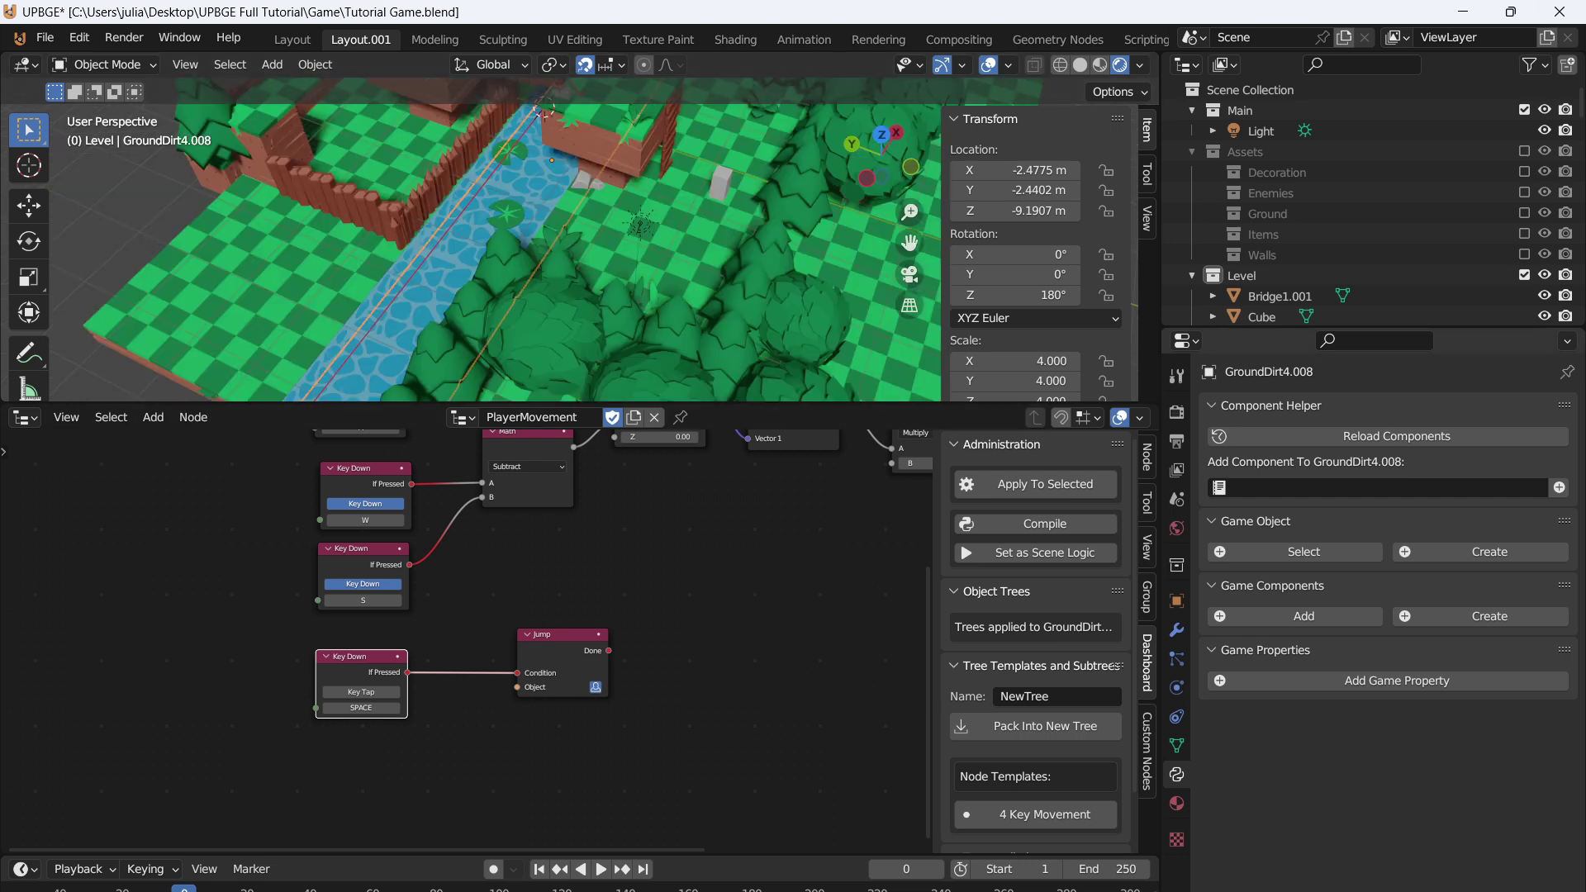
pyautogui.click(1396, 681)
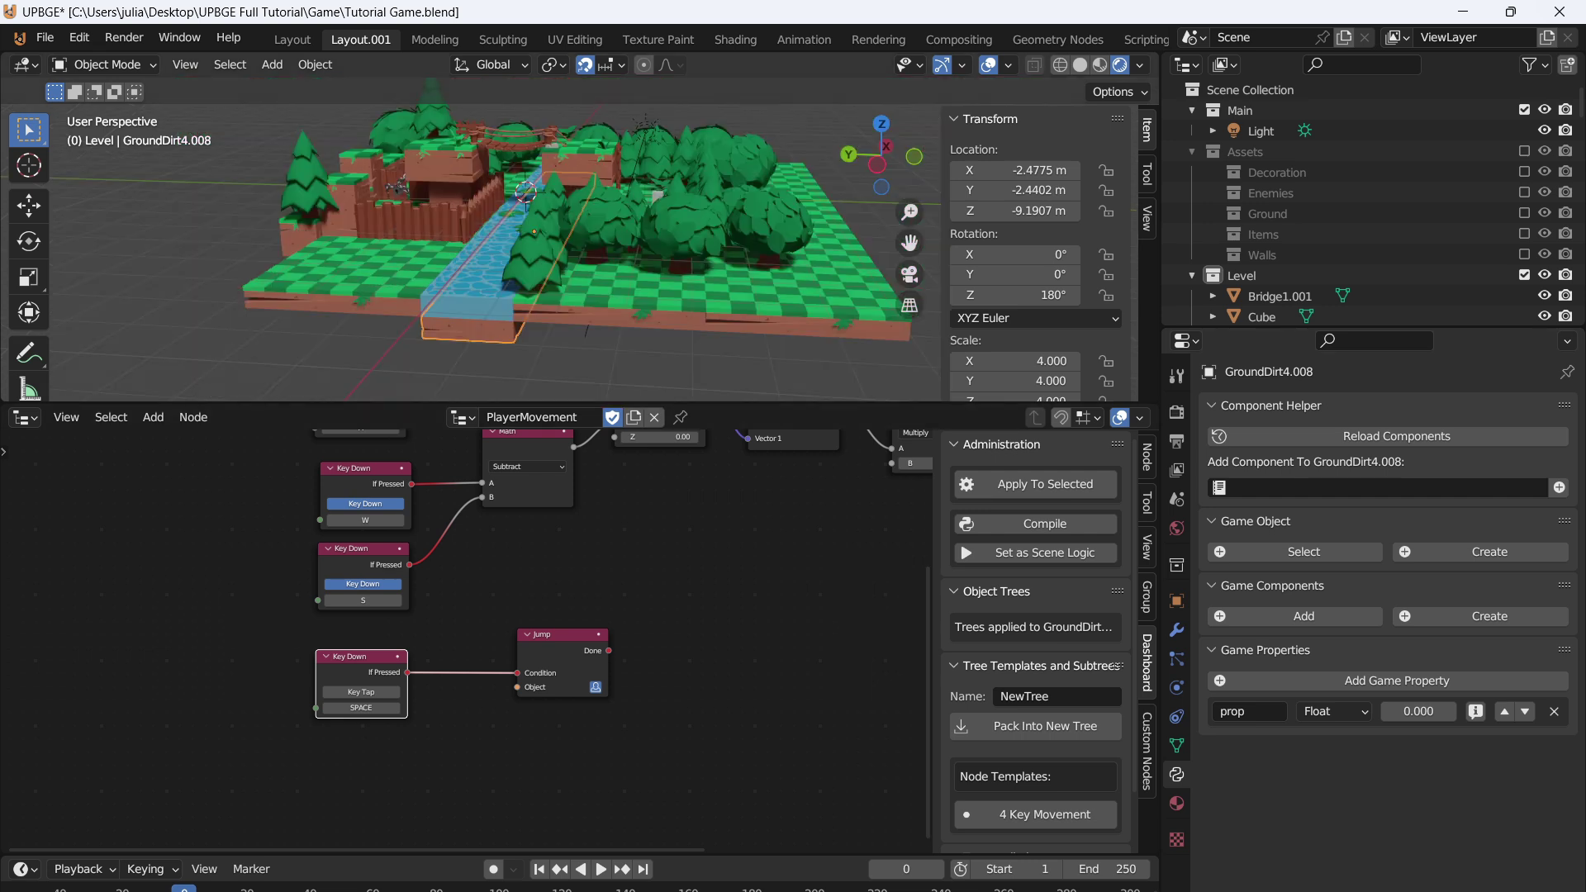
pyautogui.click(555, 308)
pyautogui.click(489, 329)
pyautogui.click(555, 307)
pyautogui.click(488, 328)
pyautogui.moveTo(513, 256)
pyautogui.mouseDown(button='middle')
pyautogui.moveTo(555, 230)
pyautogui.moveTo(536, 236)
pyautogui.mouseUp(button='middle')
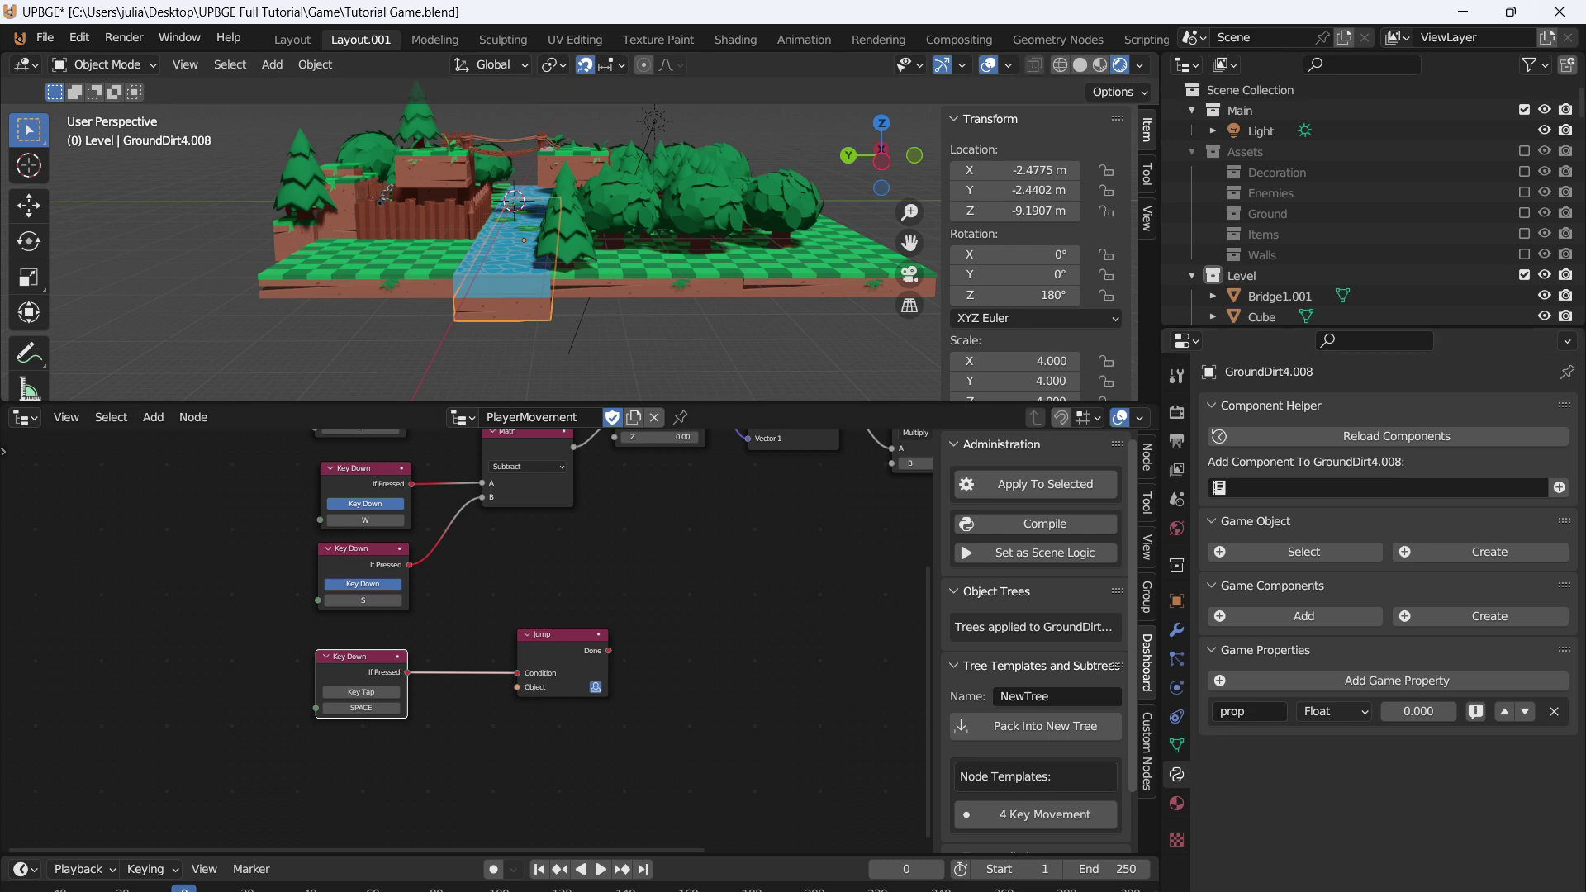
pyautogui.click(621, 272)
pyautogui.click(615, 211)
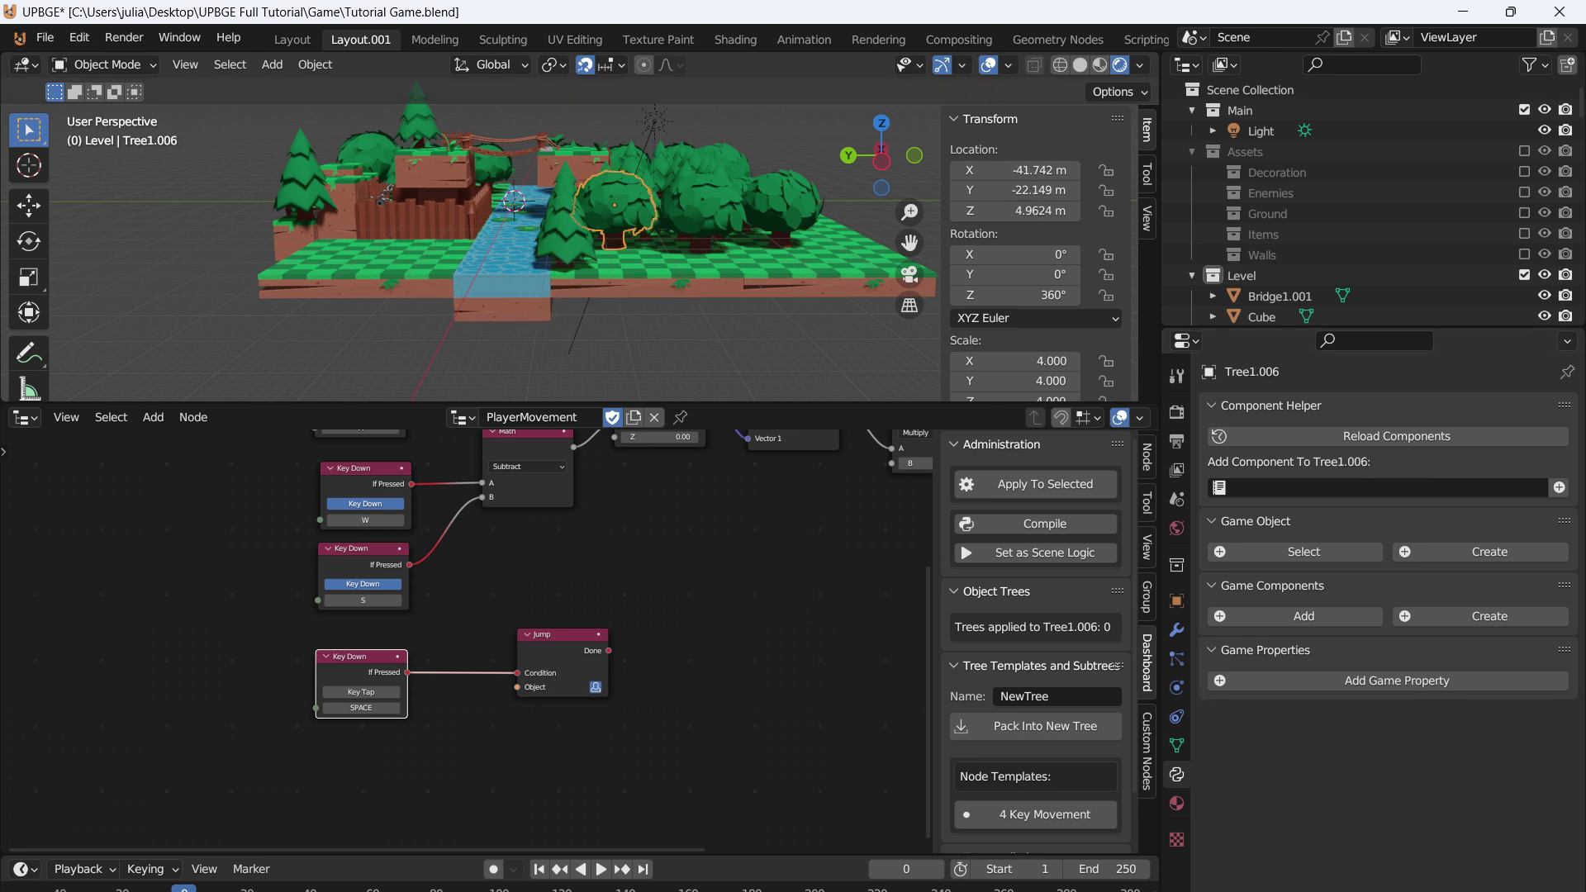
pyautogui.hotkey('ctrl', 'z')
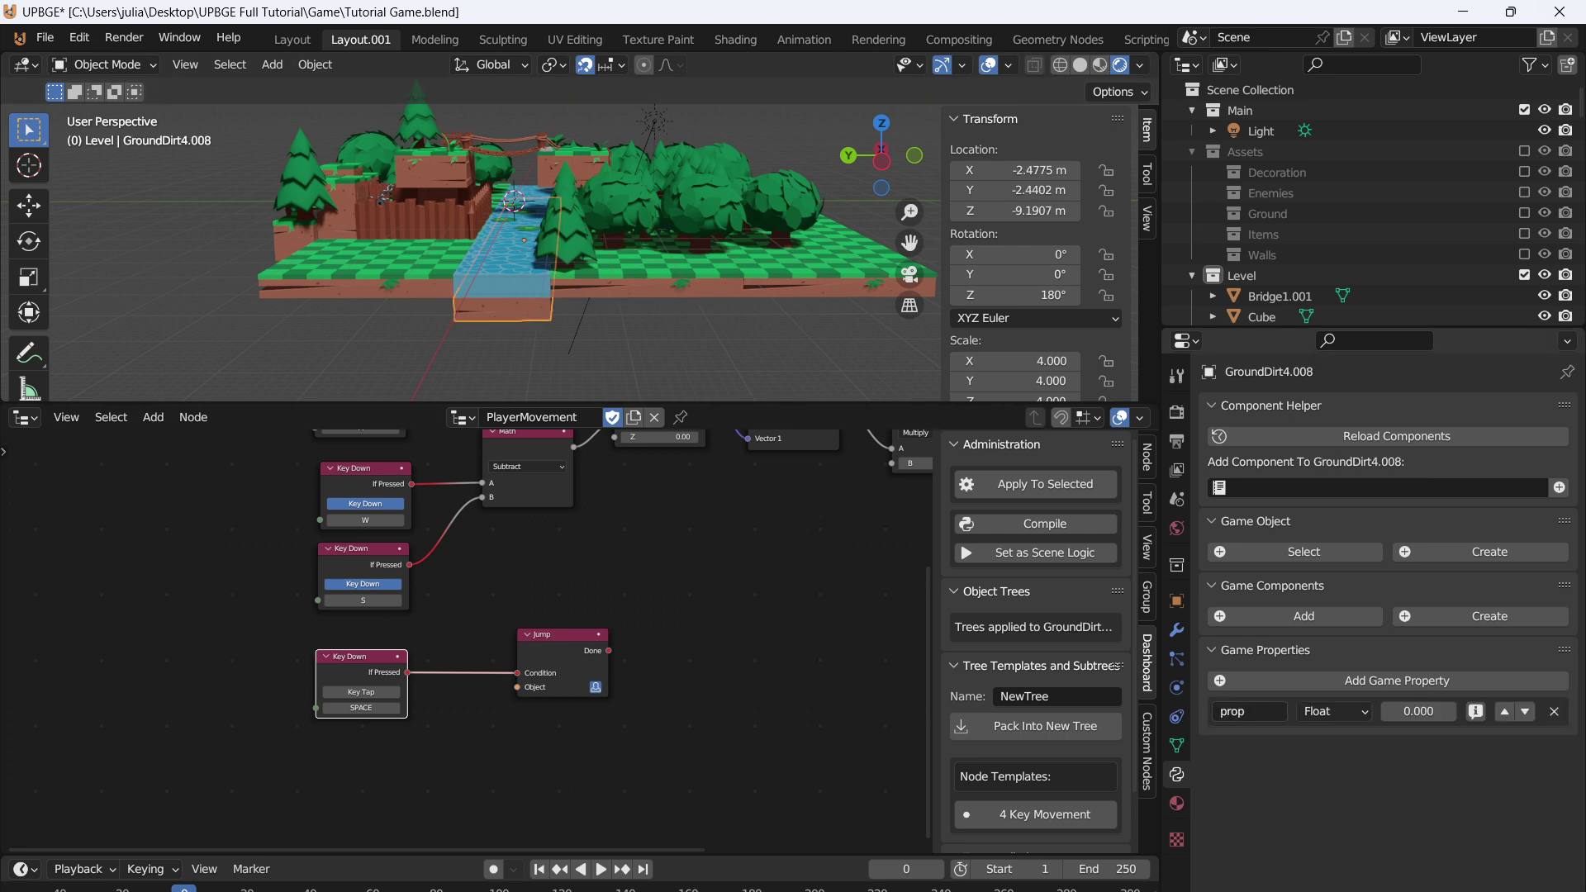
# - Name the riverbed object's game property Drown
pyautogui.click(1235, 711)
pyautogui.write('Drown')
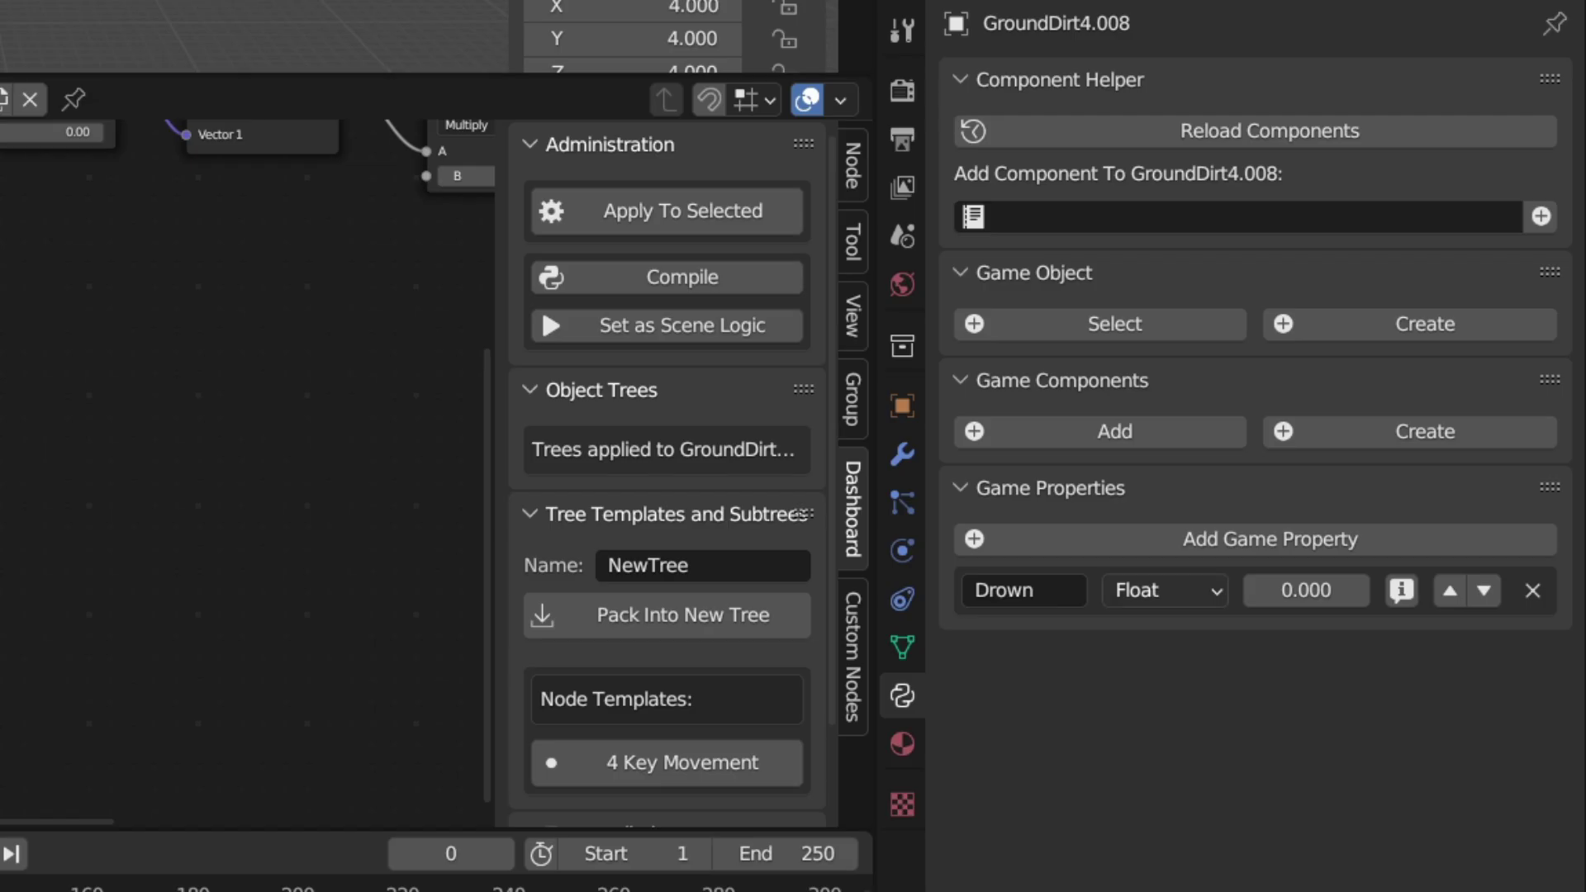
pyautogui.click(1333, 711)
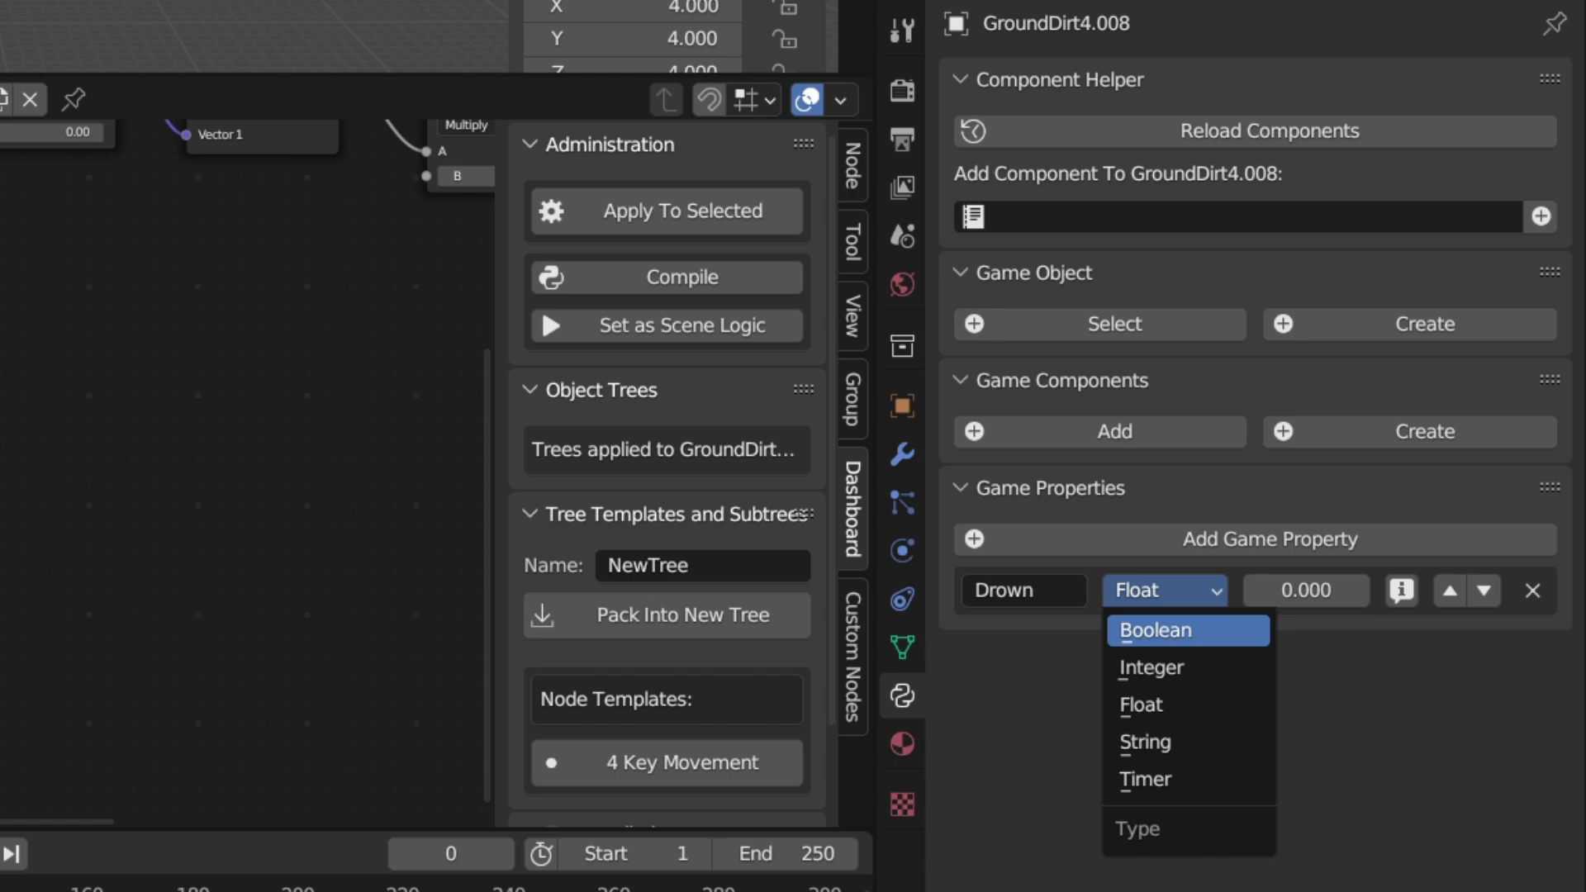
pyautogui.press('Down')
pyautogui.press('Down')
pyautogui.press('Down')
pyautogui.press('Down')
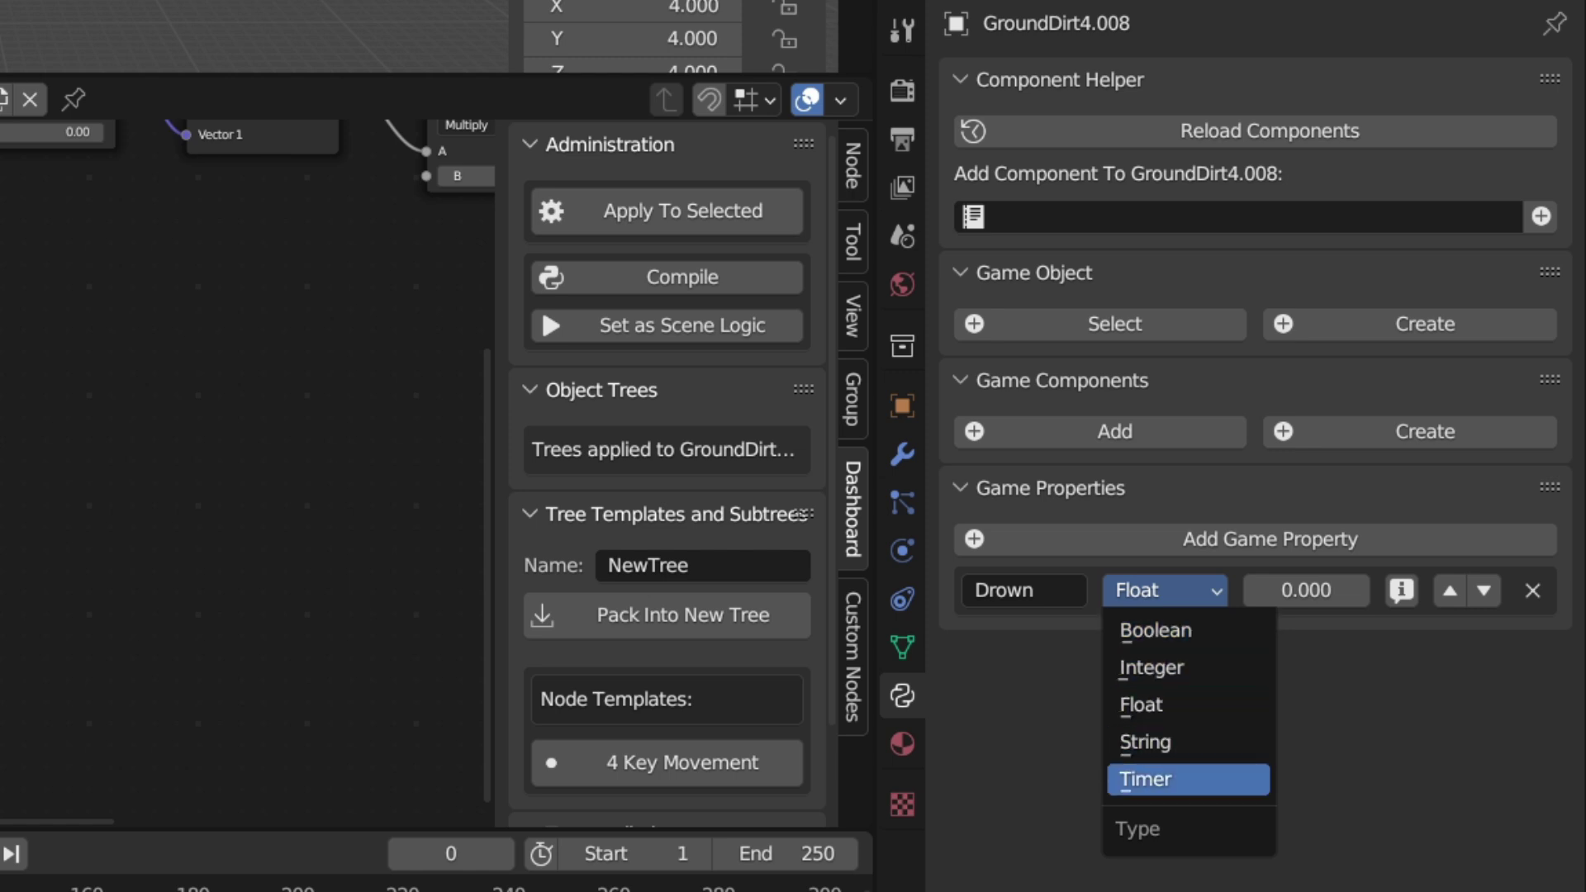
pyautogui.press('Escape')
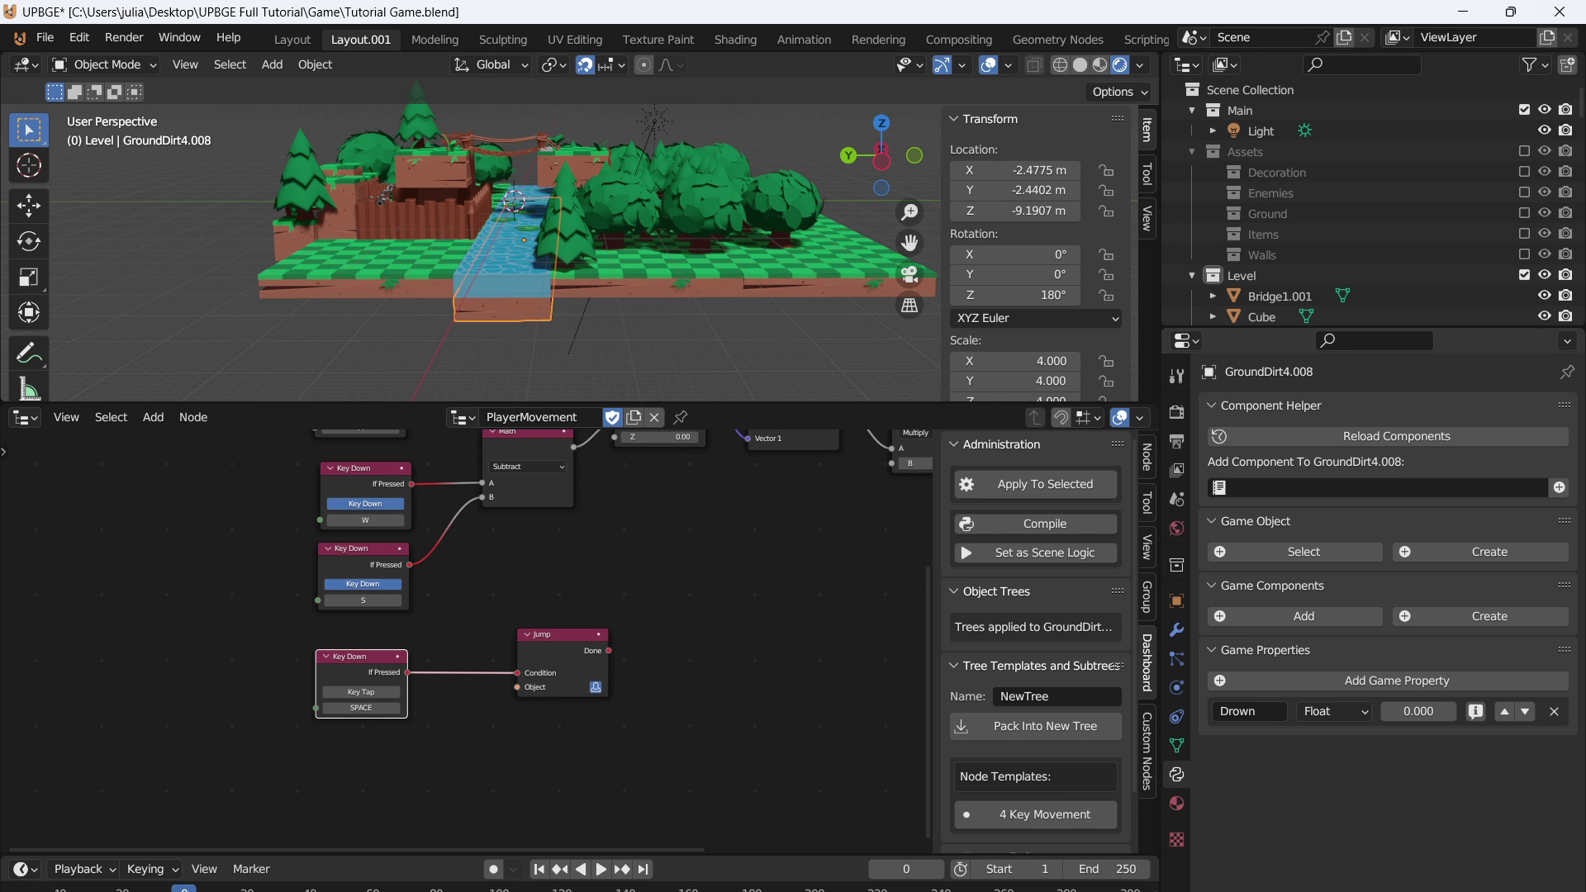
pyautogui.click(1250, 711)
pyautogui.press('Return')
pyautogui.moveTo(579, 199); pyautogui.dragTo(626, 254, button='middle')
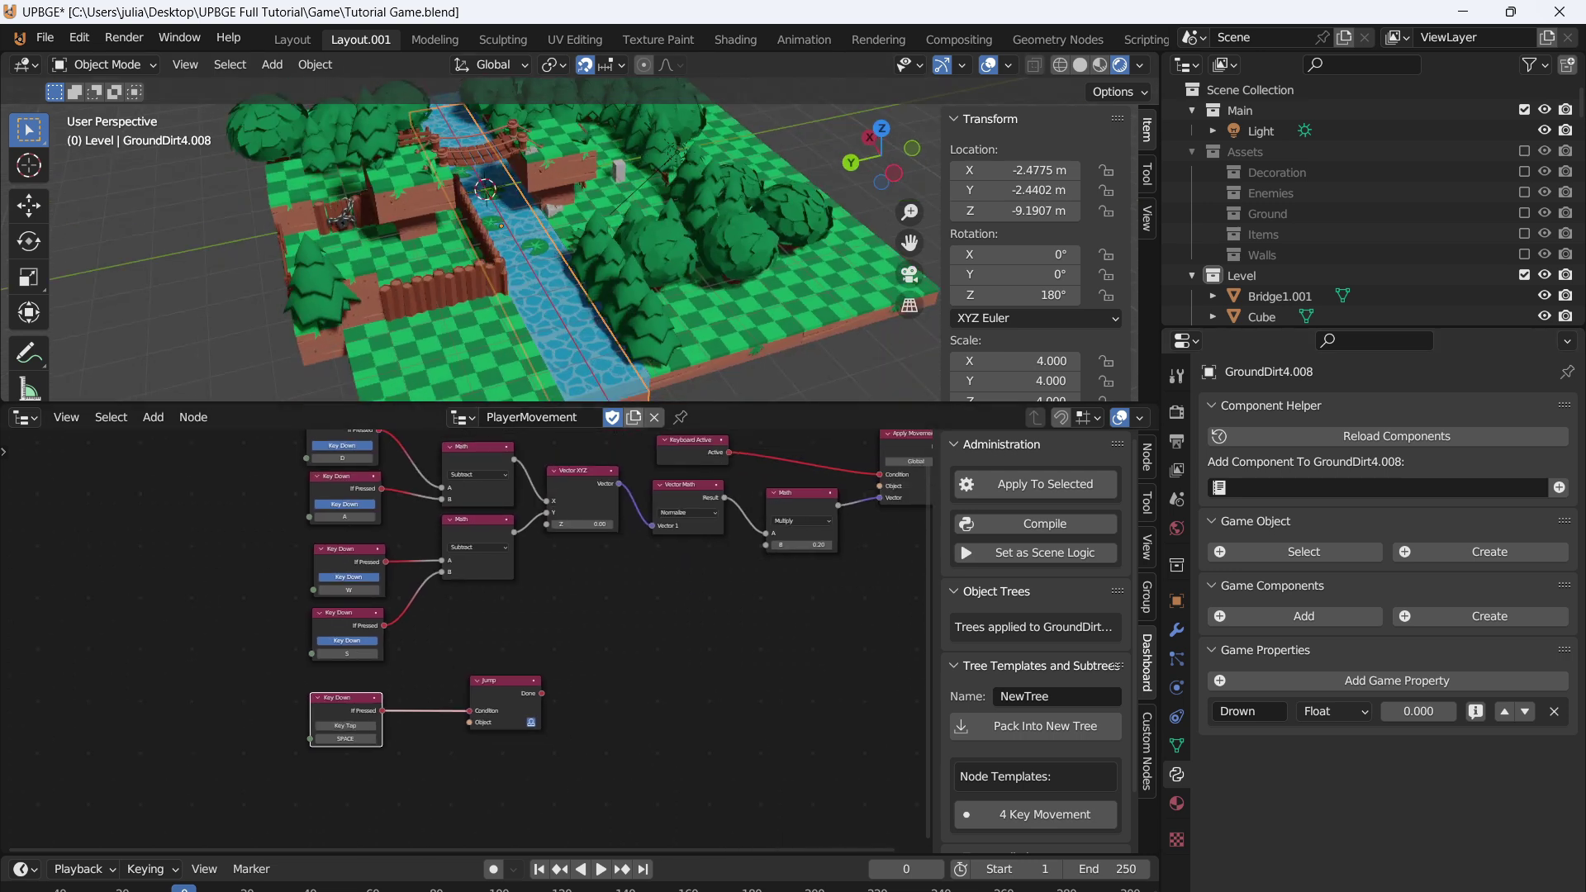
# - Create a new logic node tree named Player_Health in place of the displayed PlayerMovement tree
pyautogui.click(654, 417)
pyautogui.doubleClick(533, 417)
pyautogui.write('Player')
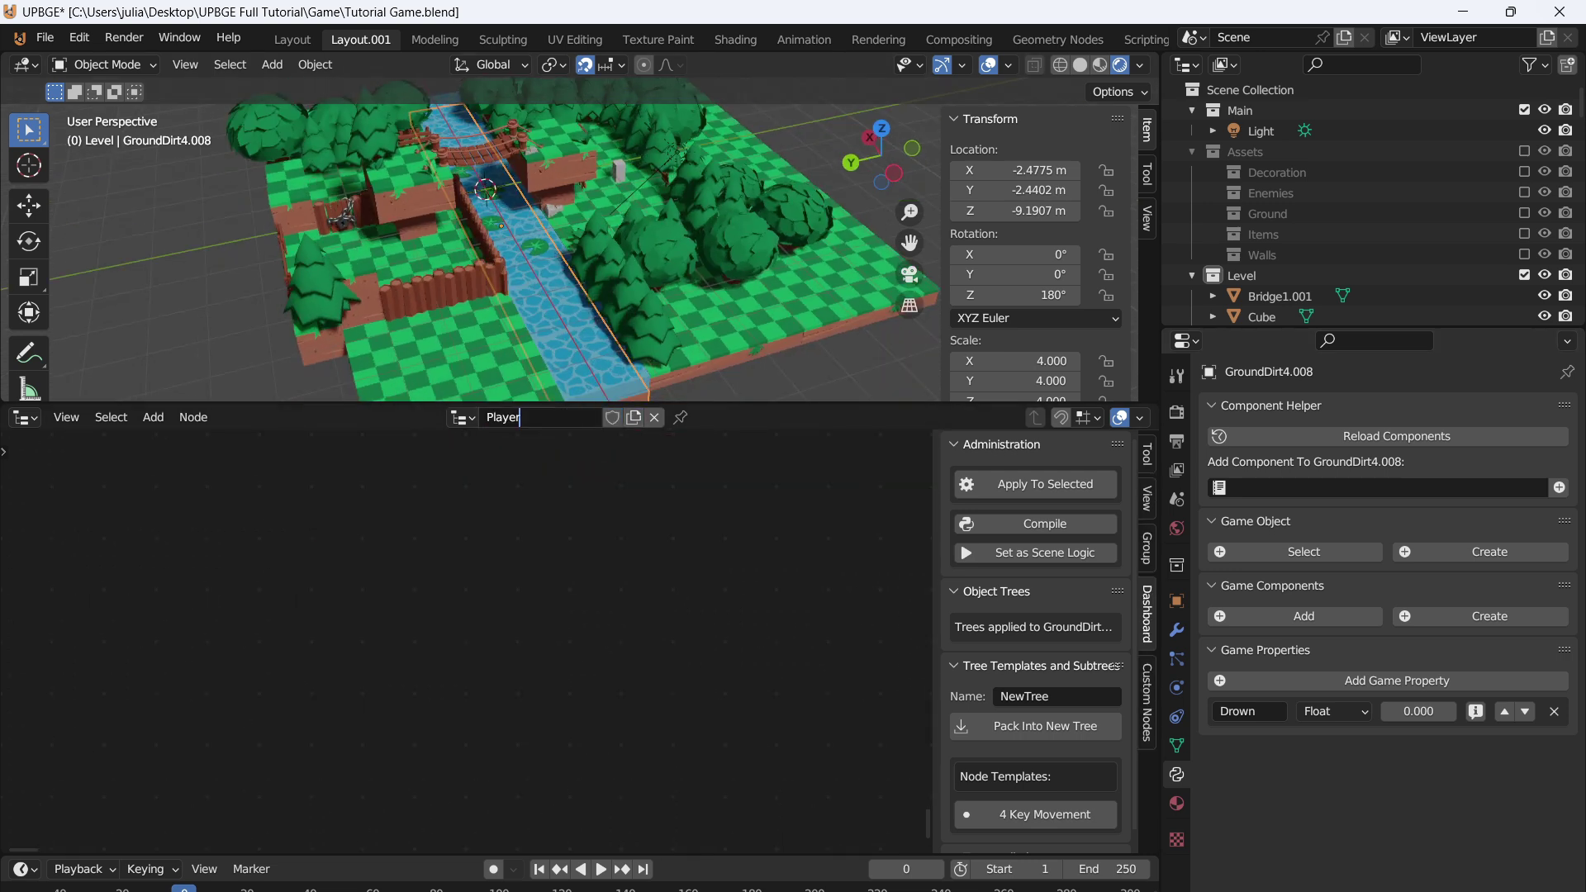
pyautogui.write('_Health')
pyautogui.press('Return')
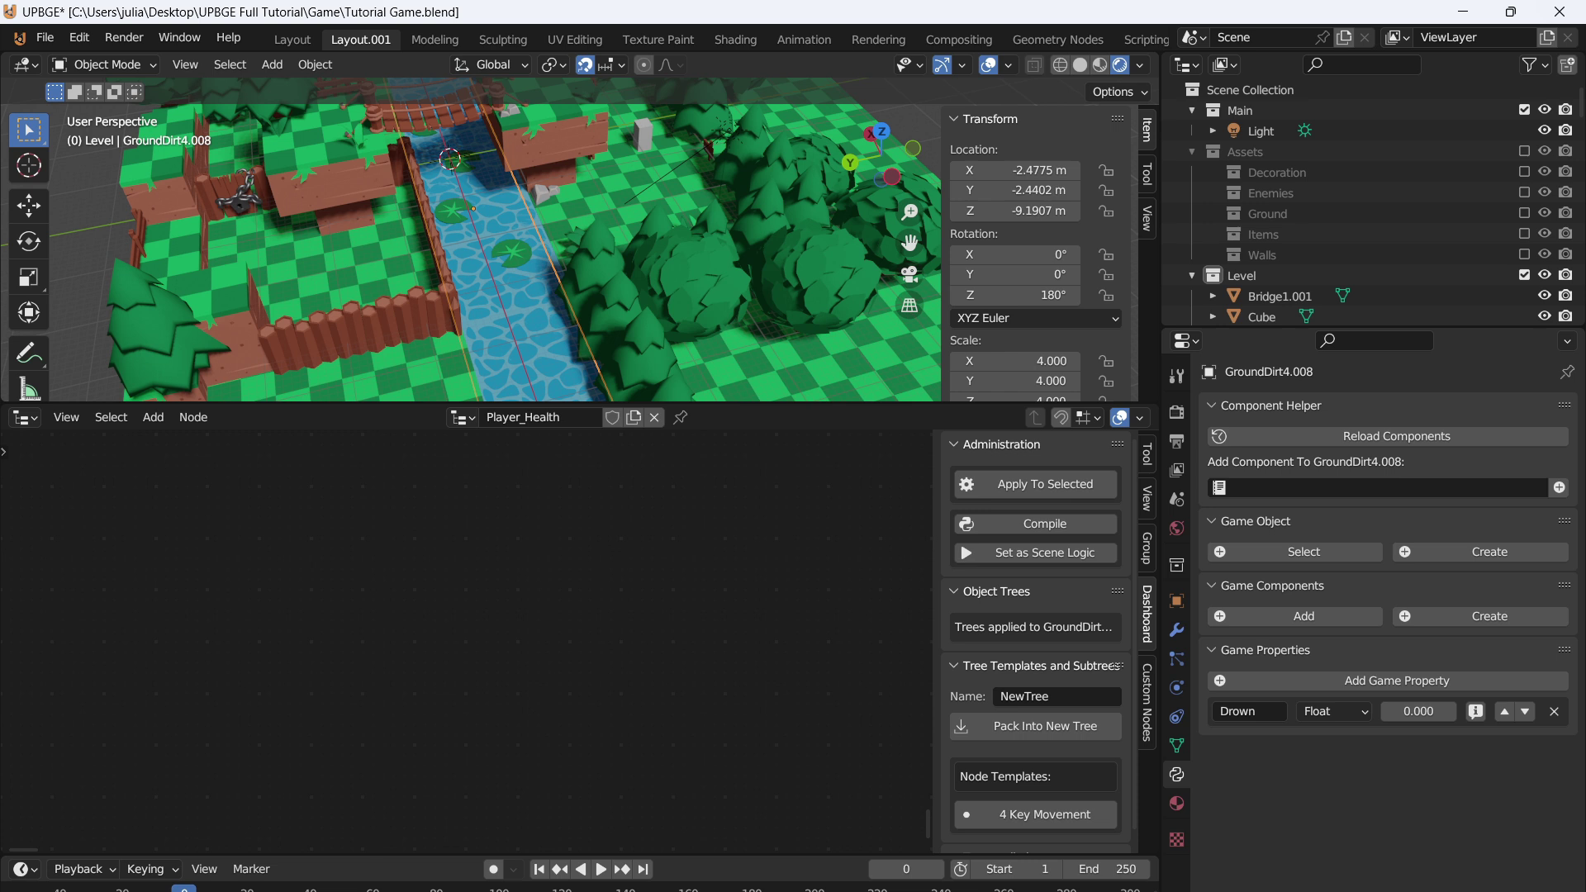
# - Add a Collision node to Player_Health, set its object to the tree owner and enable Use Material
pyautogui.scroll(1, 467, 641)
pyautogui.hotkey('shift', 'a')
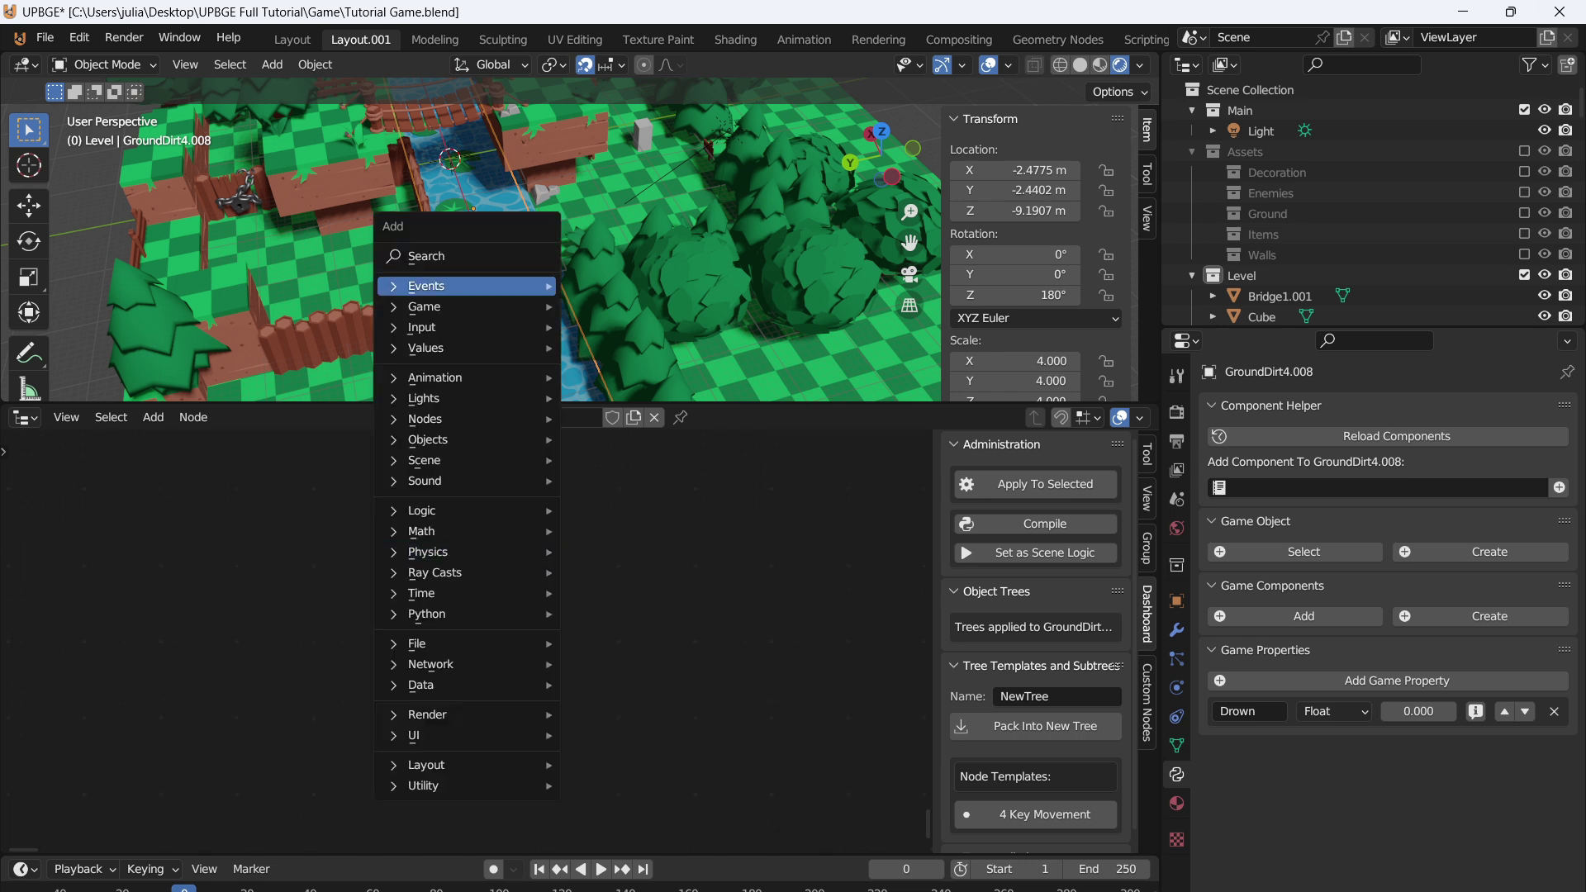
pyautogui.click(480, 254)
pyautogui.write('col')
pyautogui.press('Return')
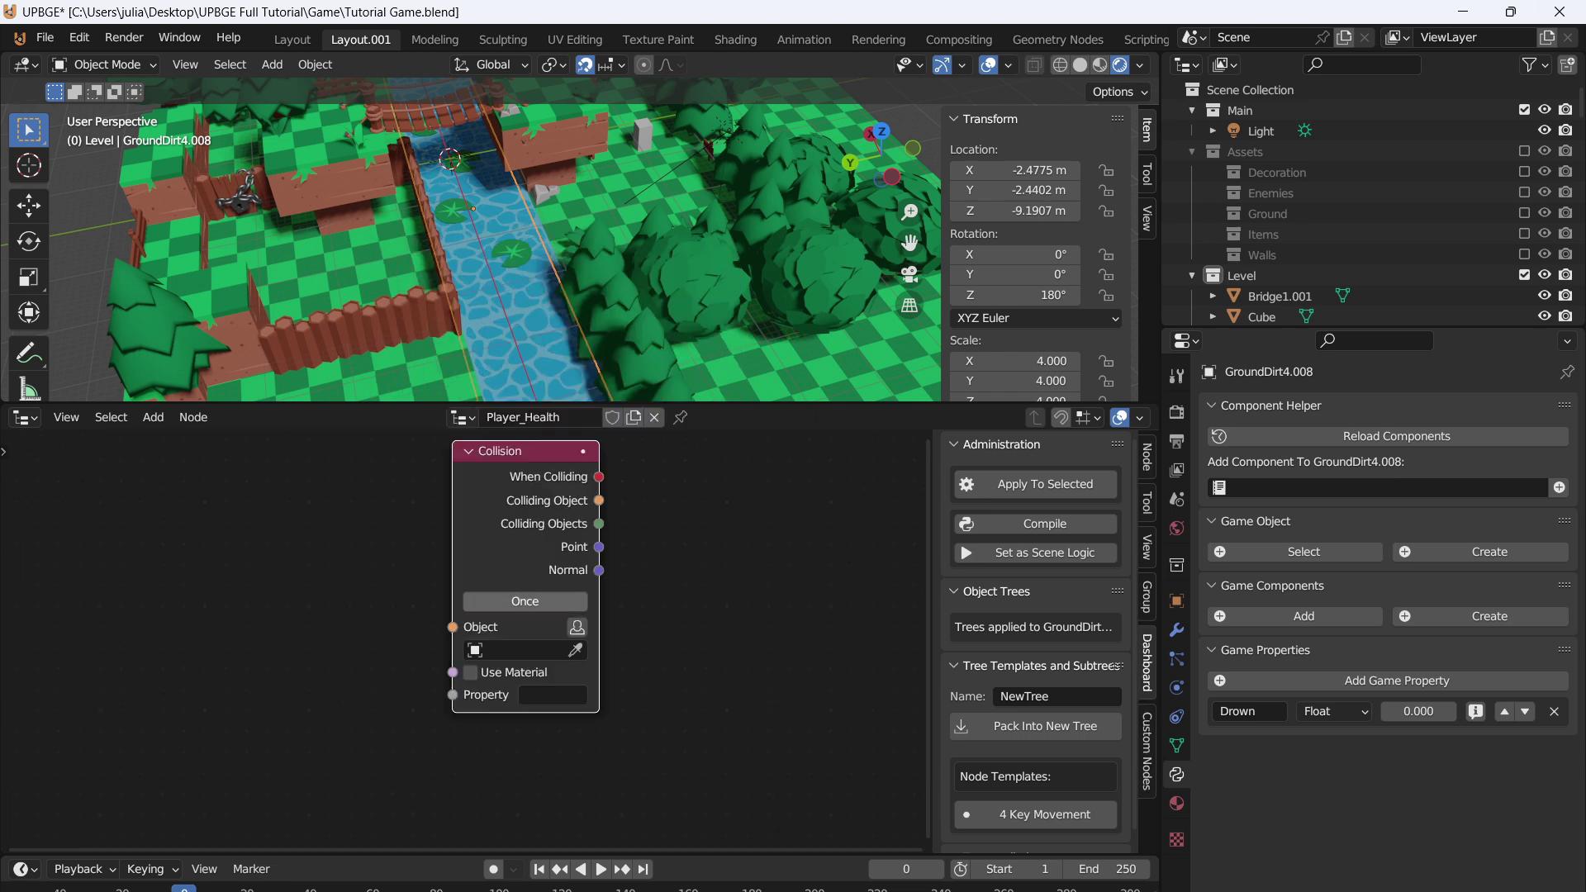
pyautogui.click(576, 627)
pyautogui.click(470, 650)
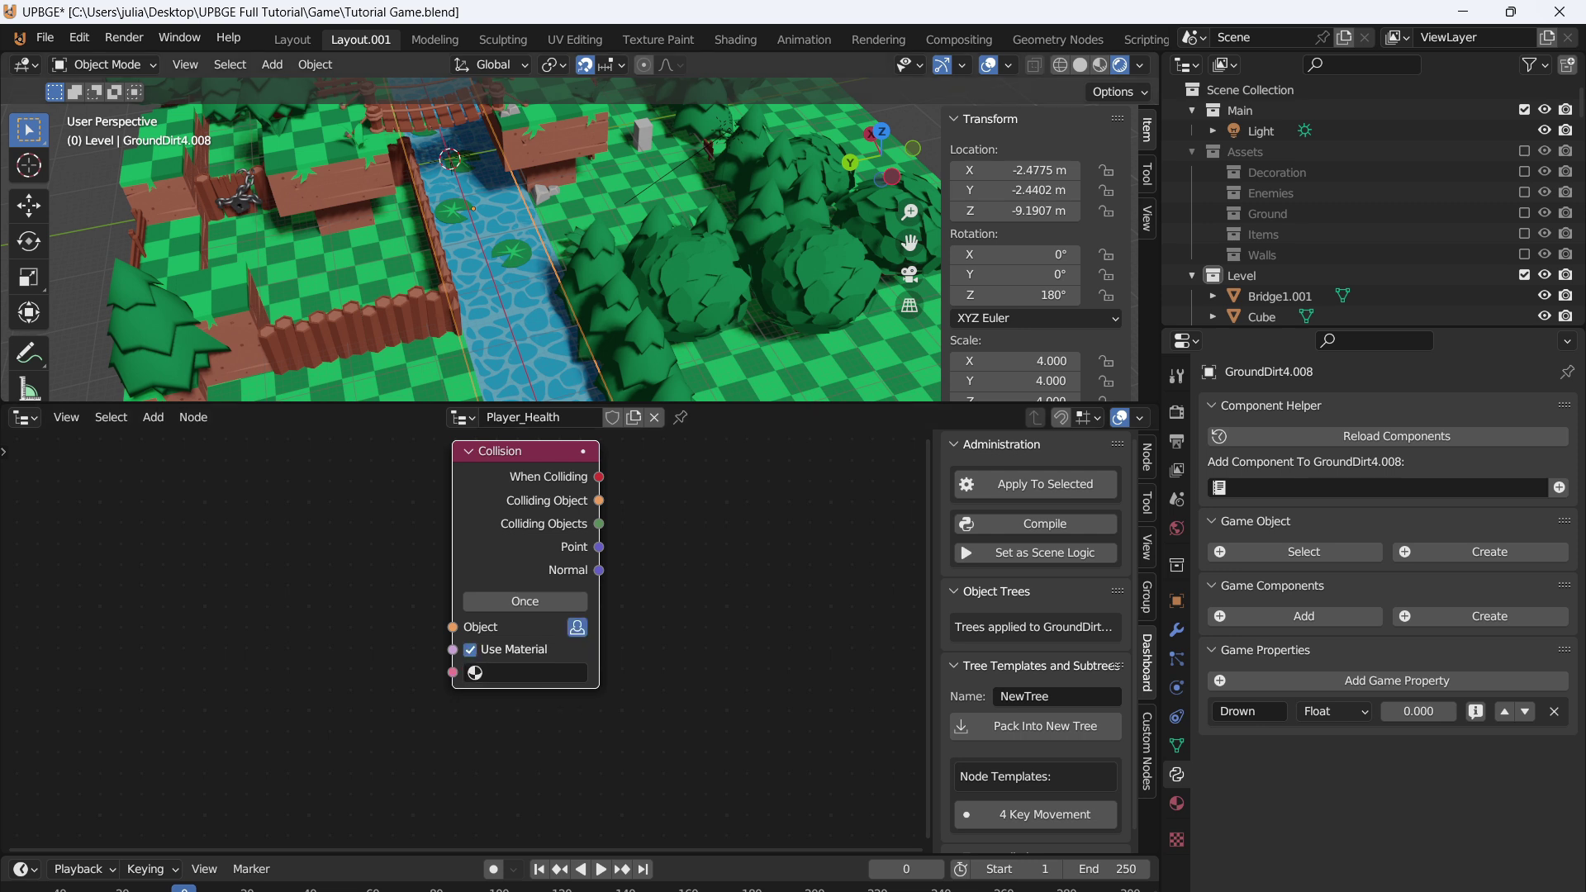
# - Apply the Player_Health node tree to the player Cube
pyautogui.click(642, 134)
pyautogui.click(1035, 484)
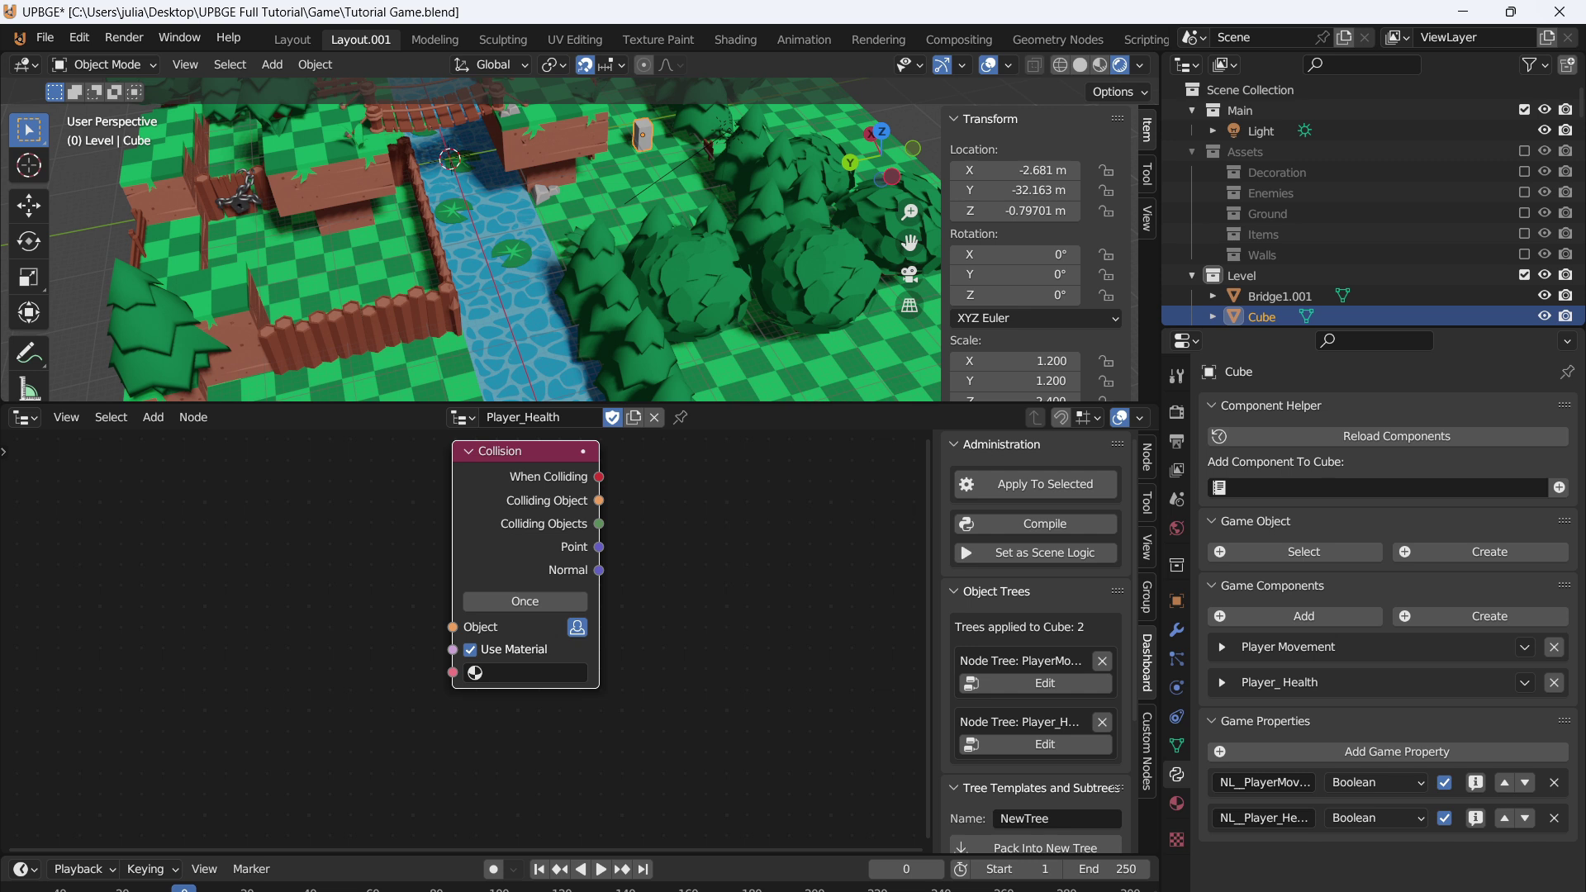
# - Disable Use Material on the Collision node and set its property filter to Drown
pyautogui.click(470, 649)
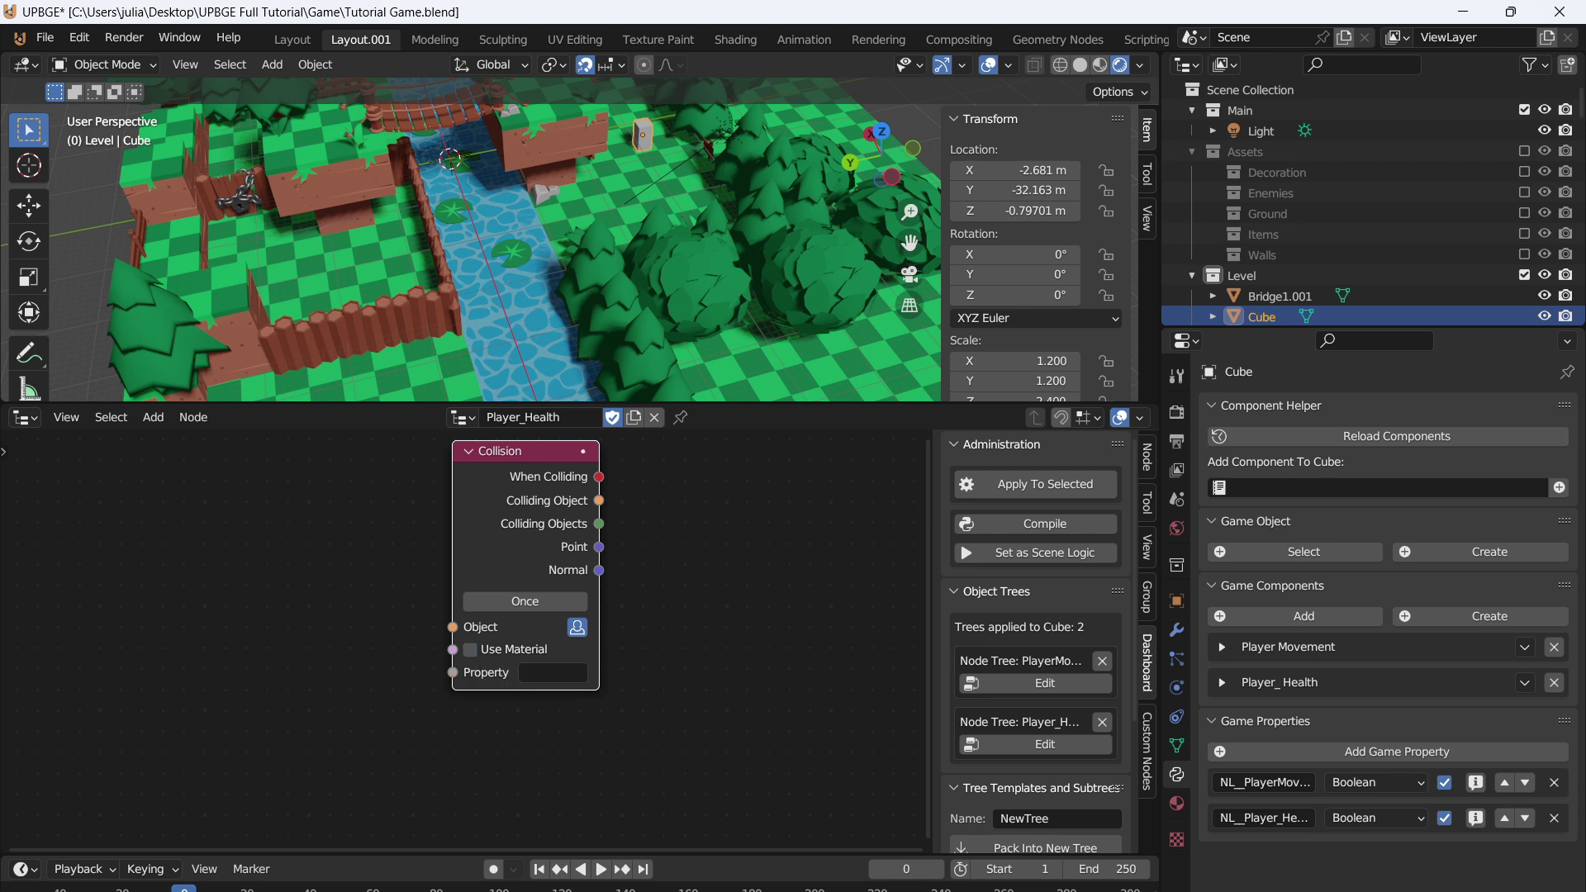
pyautogui.click(551, 673)
pyautogui.write('Drown')
pyautogui.moveTo(648, 602); pyautogui.dragTo(588, 684, button='middle')
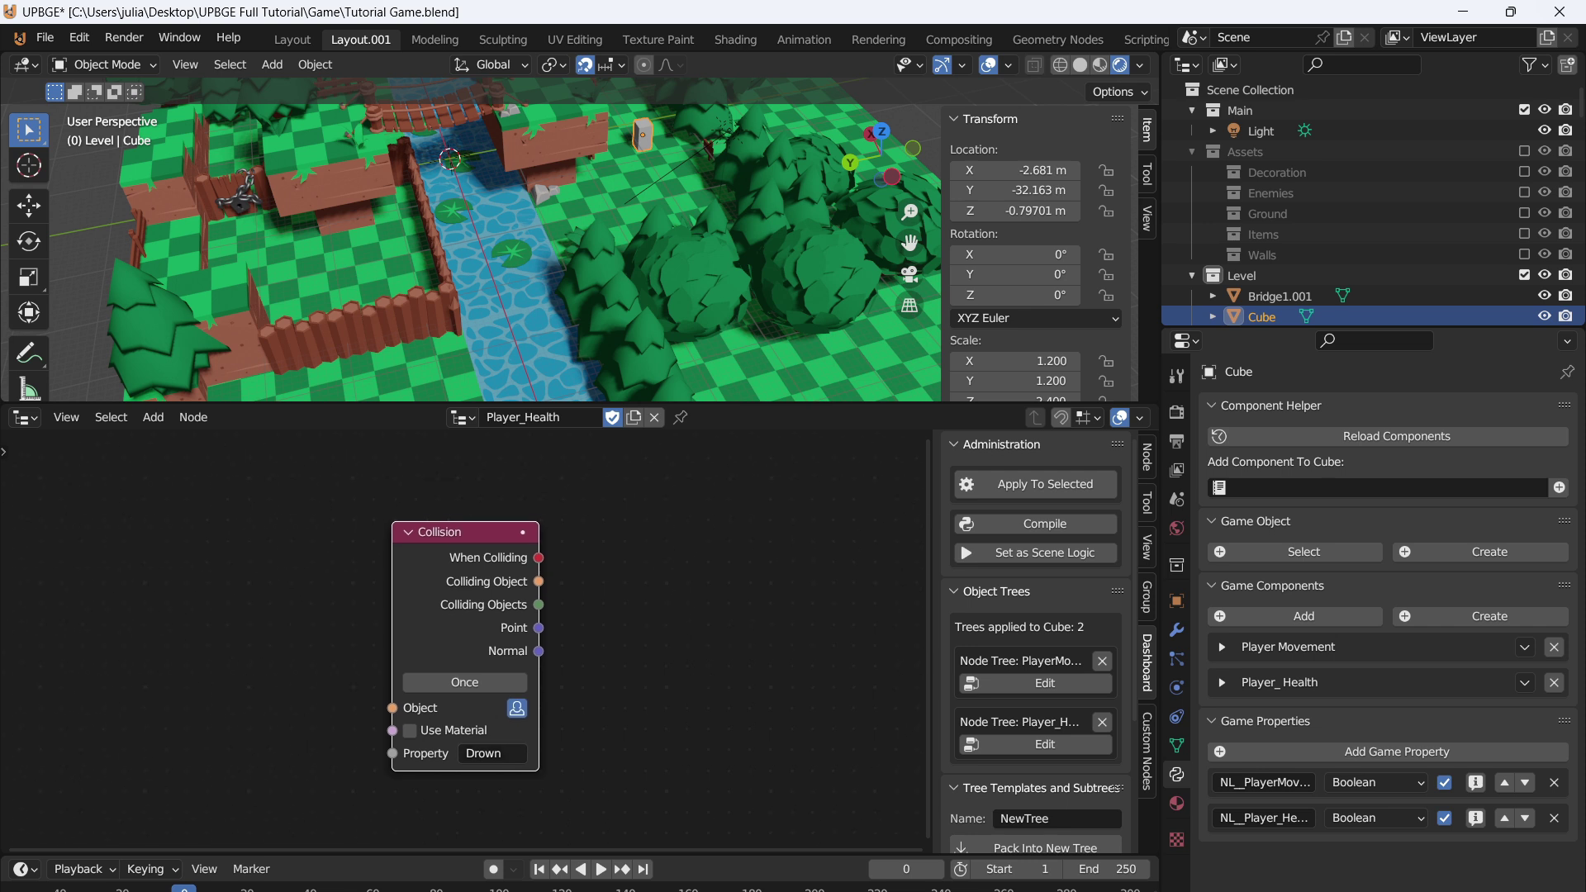
# - Add a Set Position node, set it to Position (Global), and connect the Collision node's When Colliding output to its Condition
pyautogui.hotkey('shift', 'a')
pyautogui.write('Set loc')
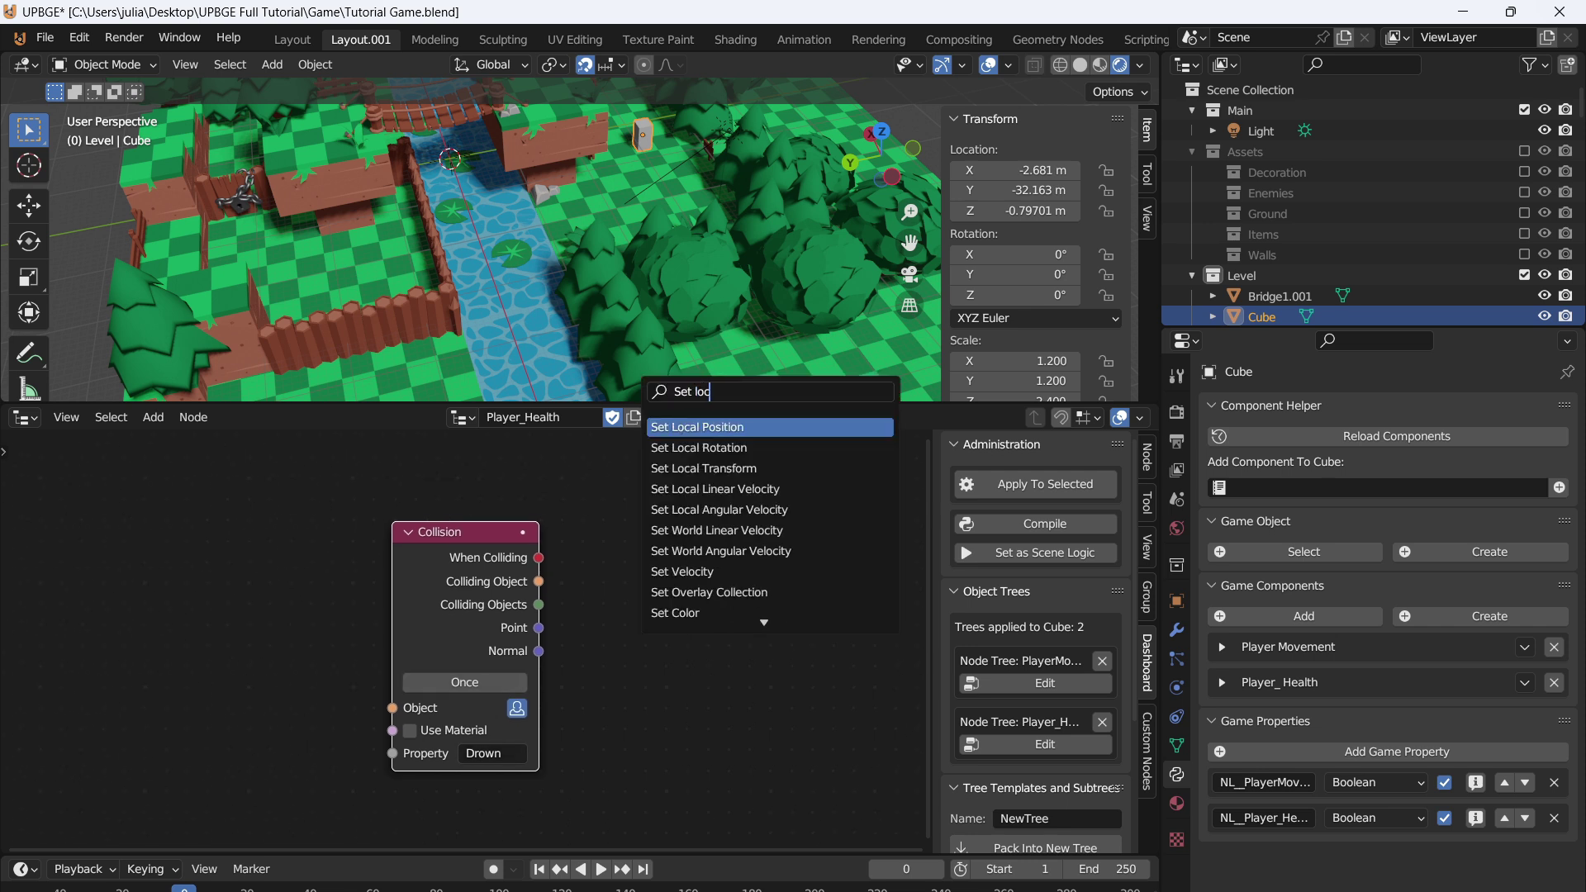
pyautogui.press('Return')
pyautogui.click(692, 531)
pyautogui.click(739, 588)
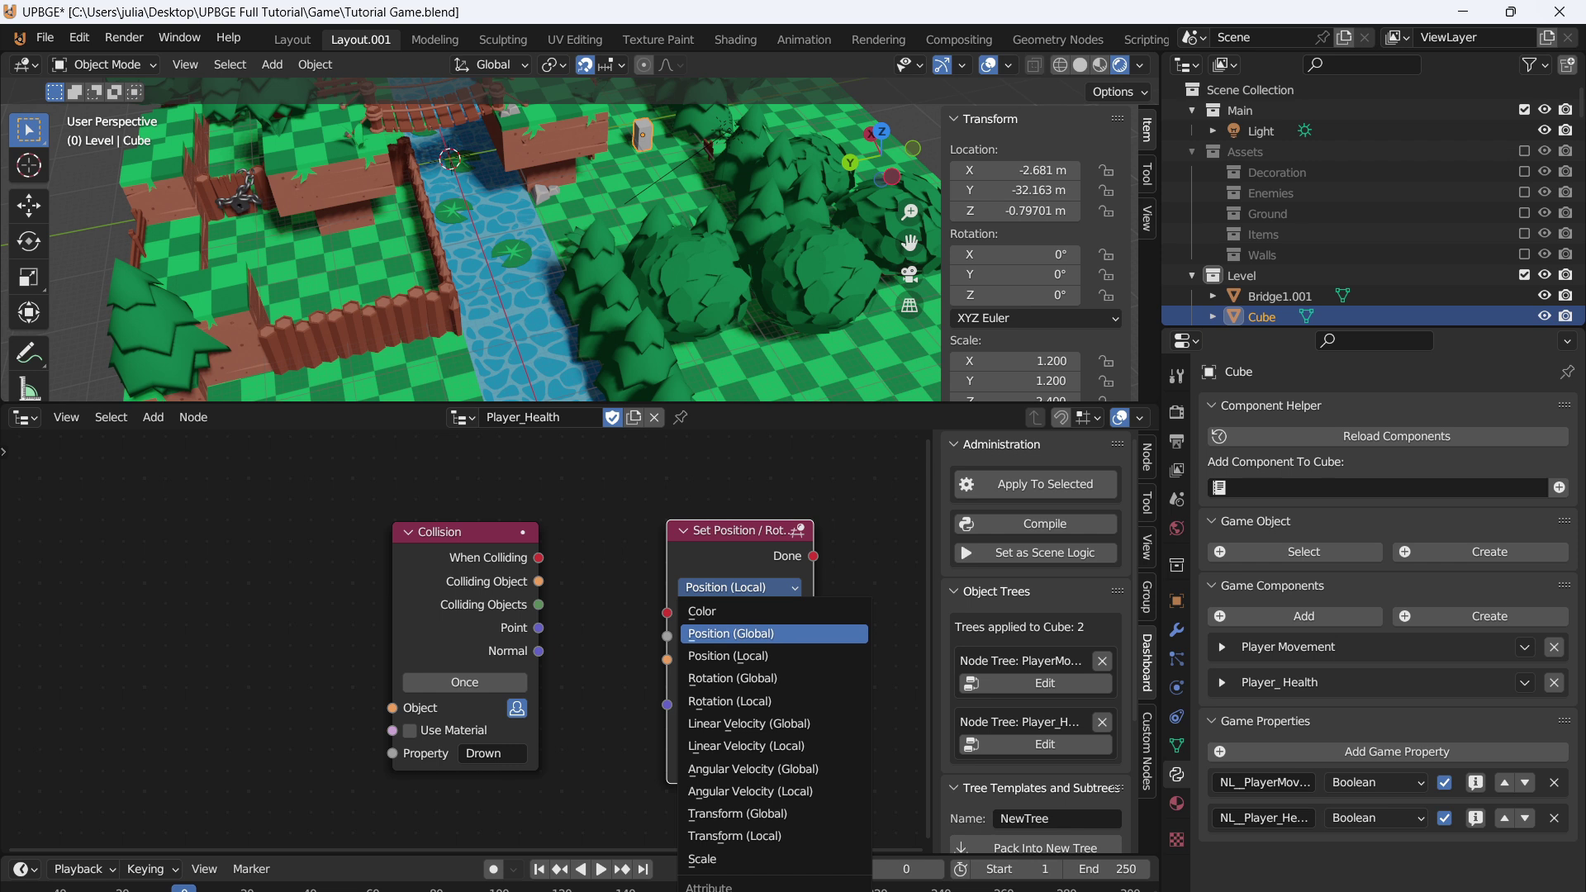
pyautogui.click(731, 633)
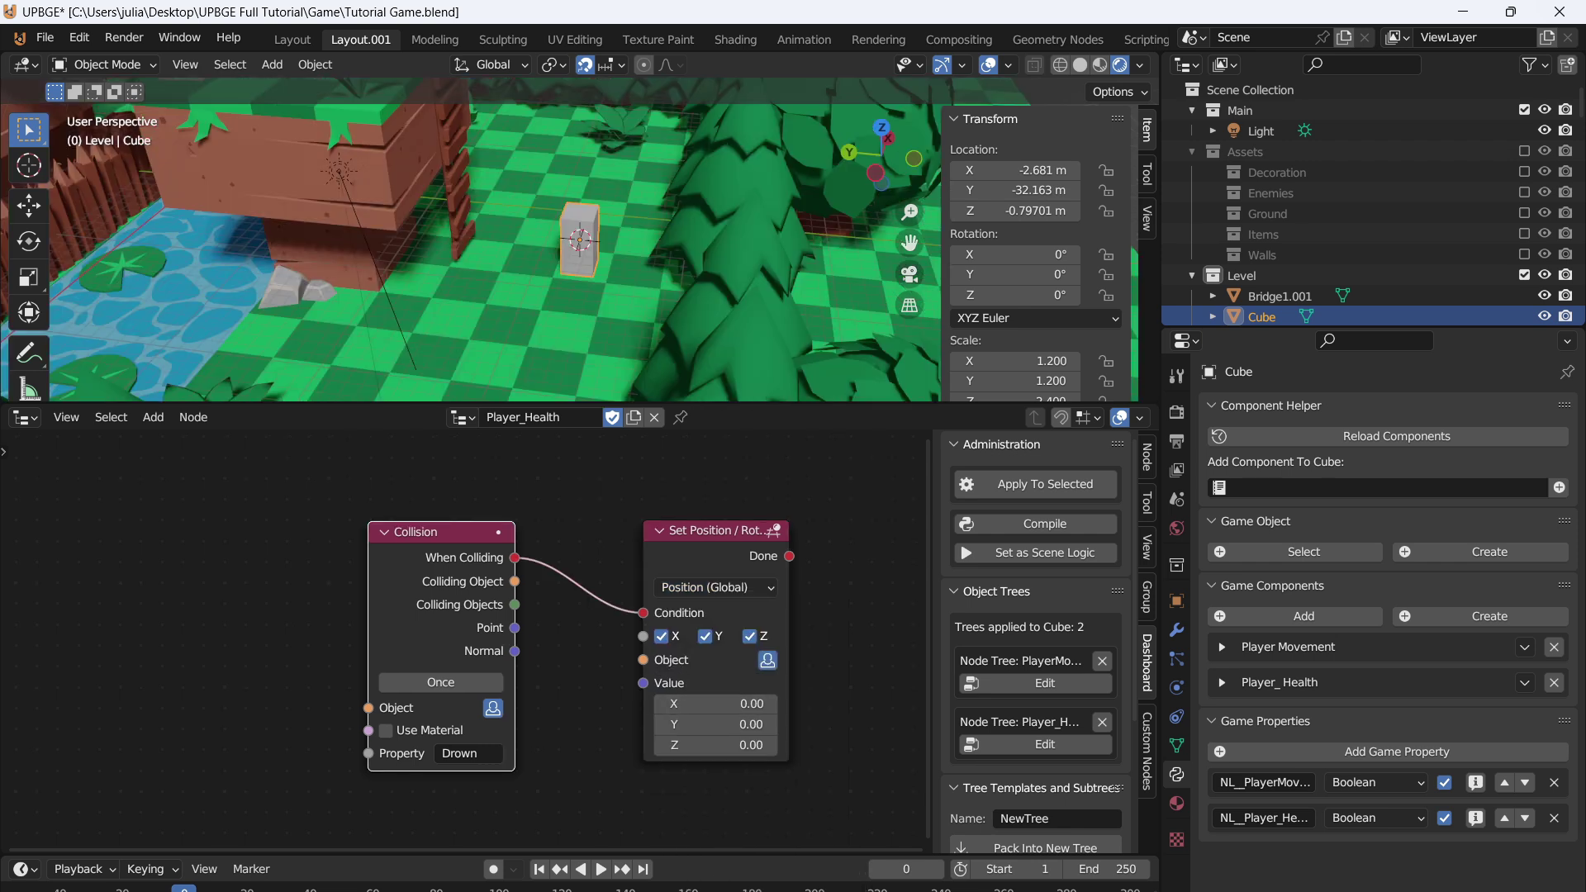
pyautogui.moveTo(712, 531); pyautogui.dragTo(806, 521)
pyautogui.moveTo(806, 521); pyautogui.dragTo(693, 459, button='middle')
# - Snap the 3D cursor to the player Cube and add a Plain Axes empty there
pyautogui.hotkey('shift', 's')
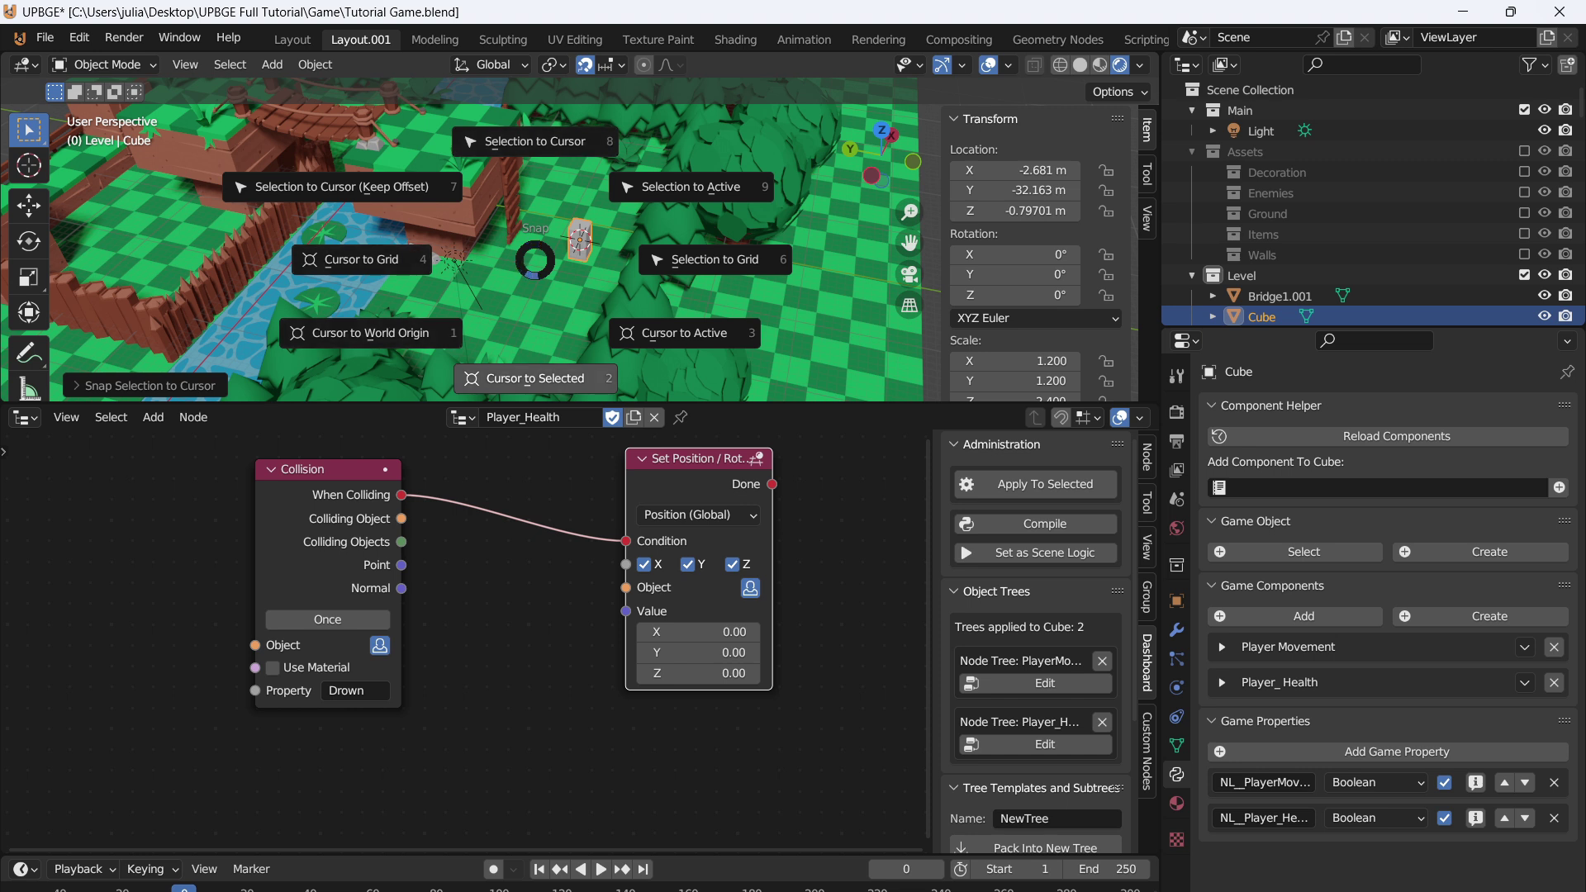
pyautogui.click(535, 378)
pyautogui.hotkey('shift', 'a')
pyautogui.moveTo(512, 432)
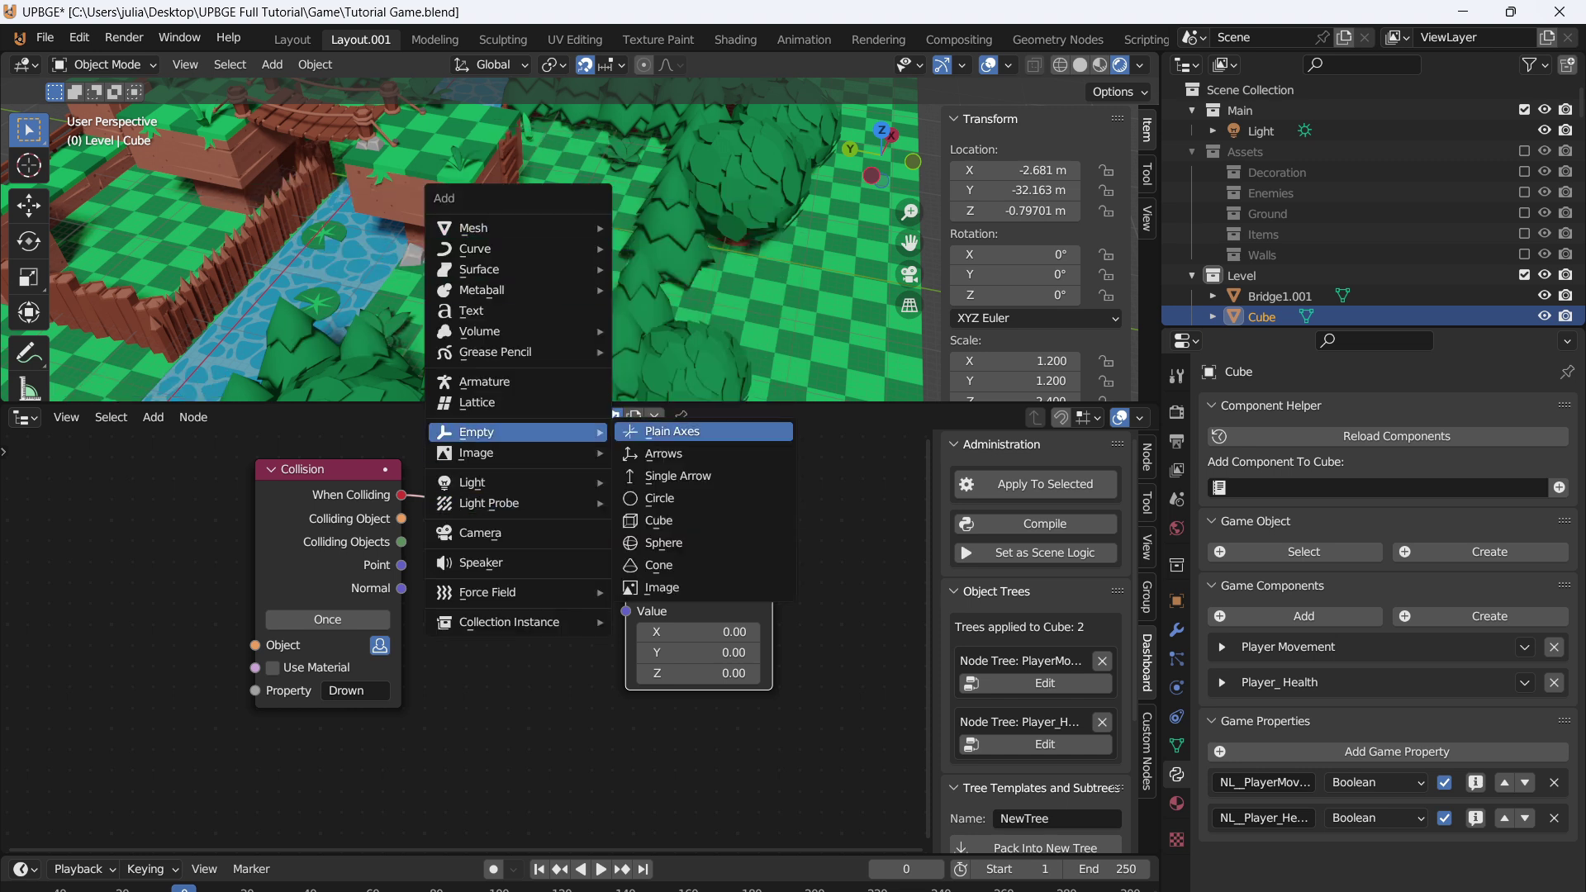
pyautogui.click(670, 431)
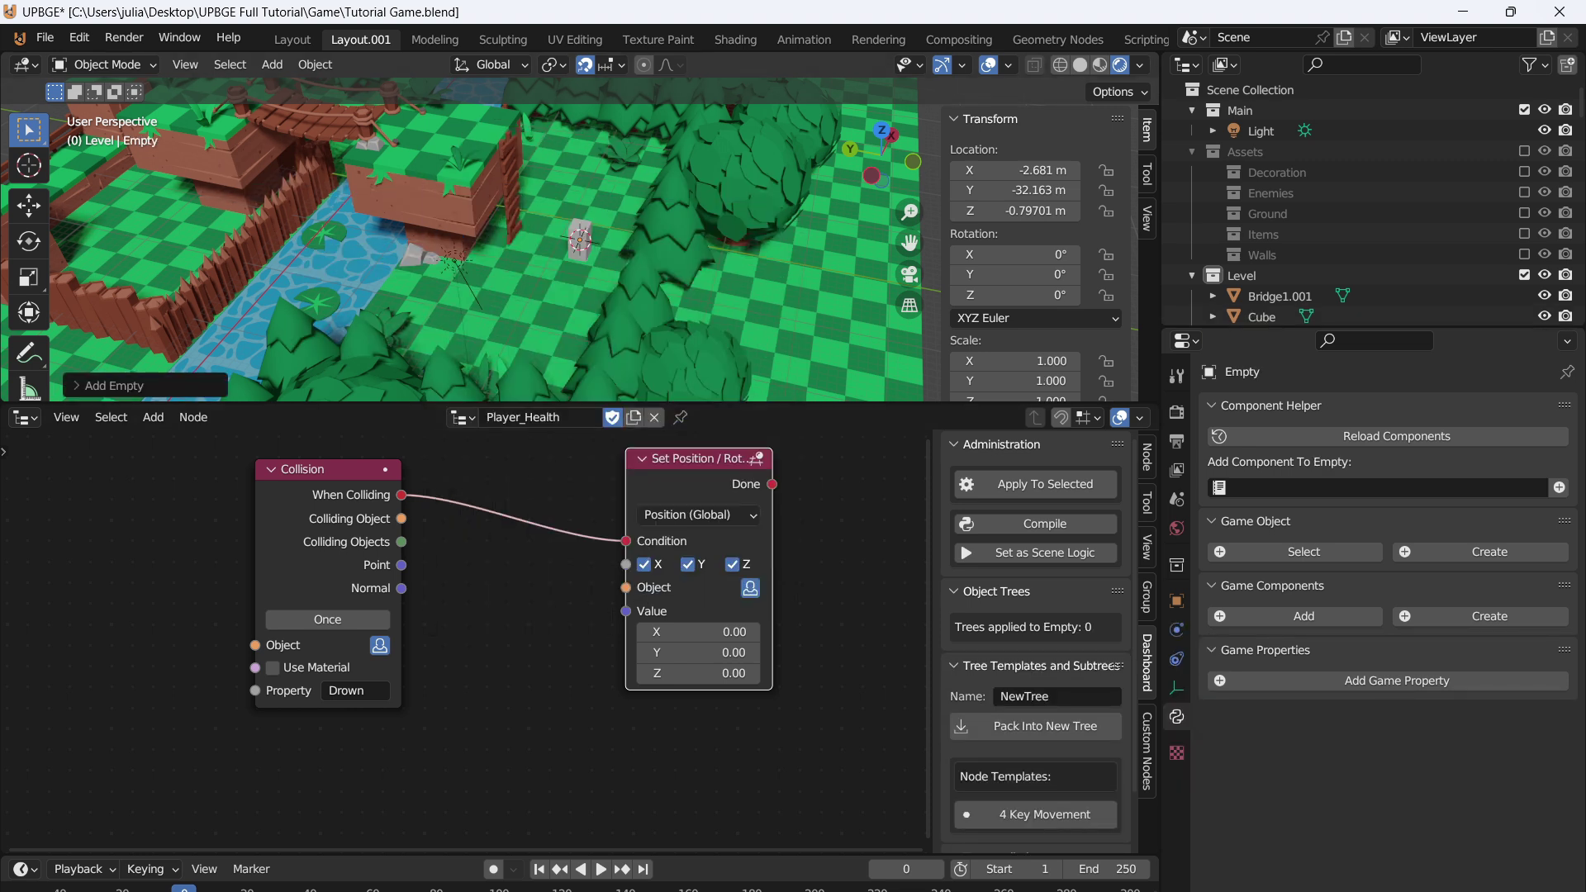
# - Rename the empty at the player's position to SpawnPoint
pyautogui.scroll(3, 570, 247)
pyautogui.moveTo(537, 256); pyautogui.dragTo(632, 235, button='middle')
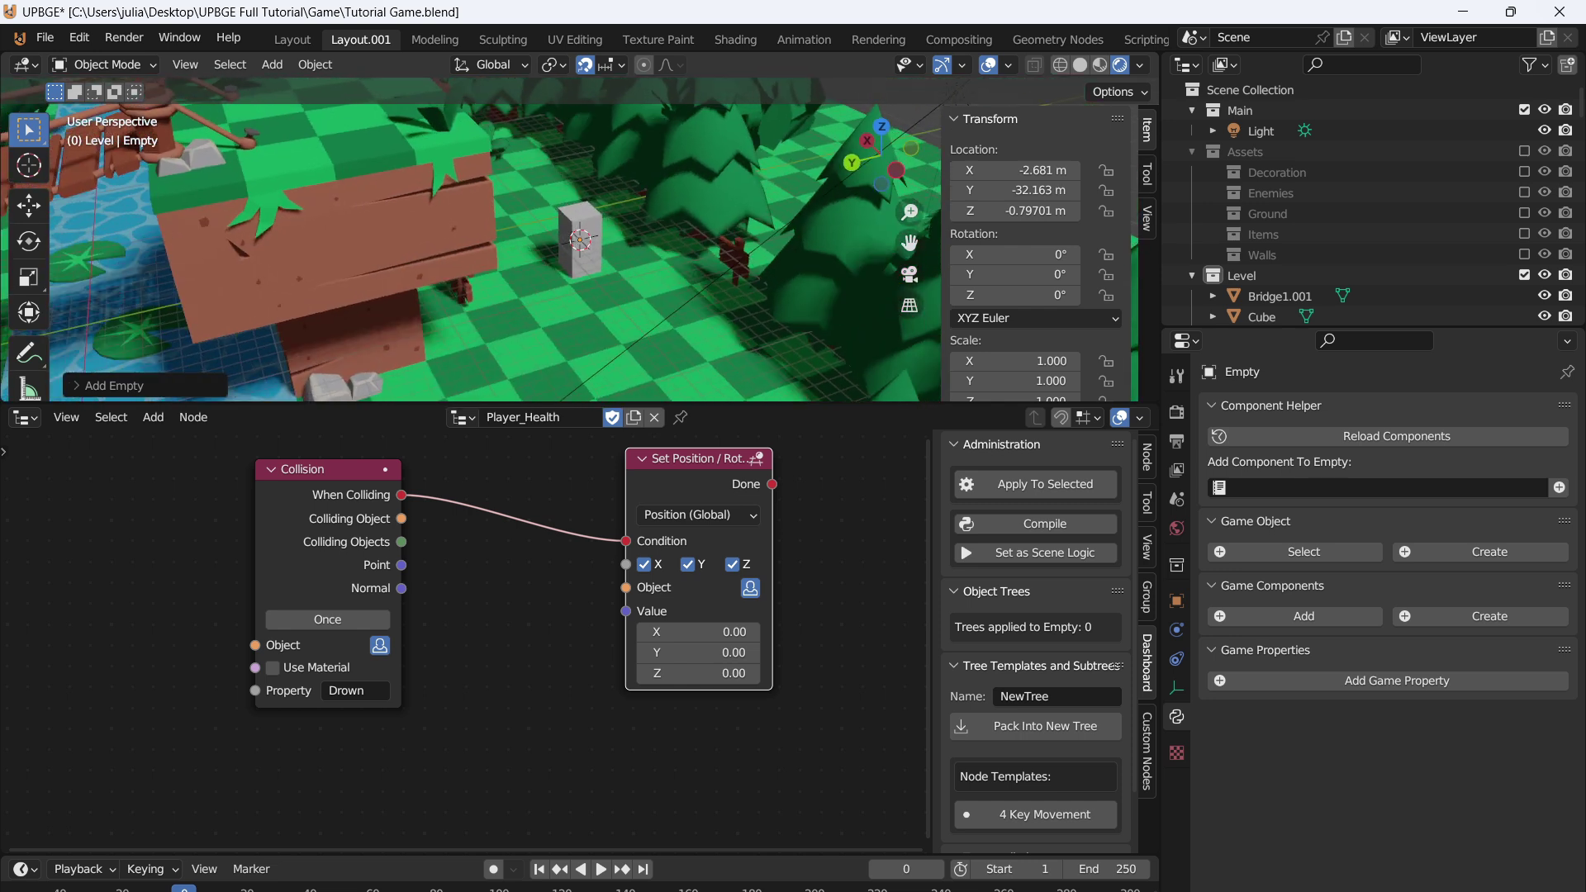
pyautogui.press('F2')
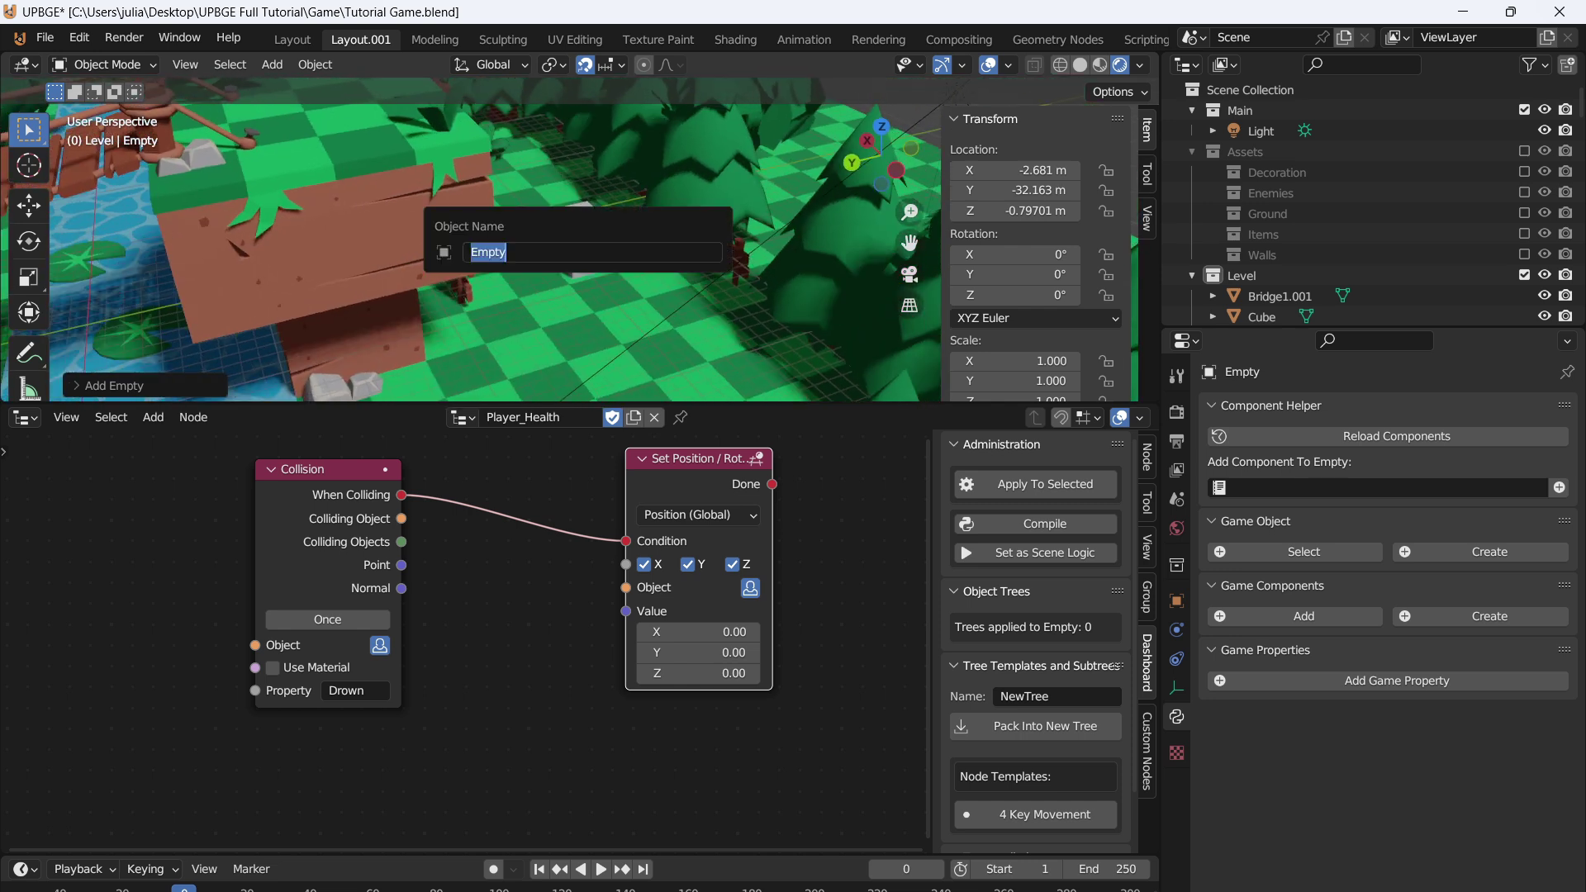
pyautogui.write('SpawnPoint')
pyautogui.press('Return')
pyautogui.hotkey('shift', 'a')
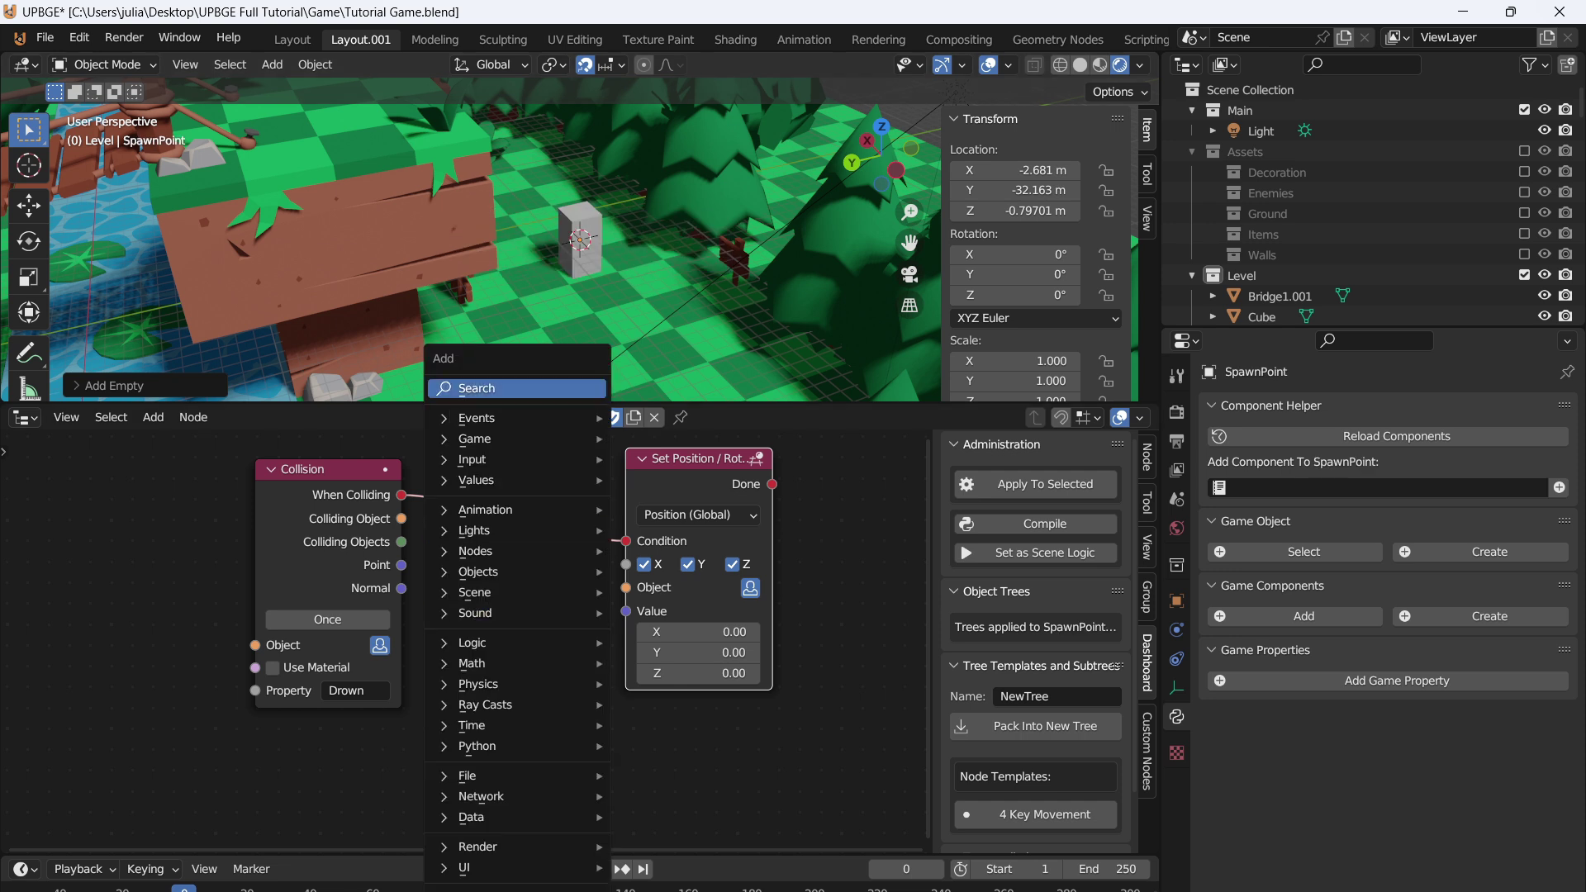
pyautogui.click(531, 387)
pyautogui.press('Escape')
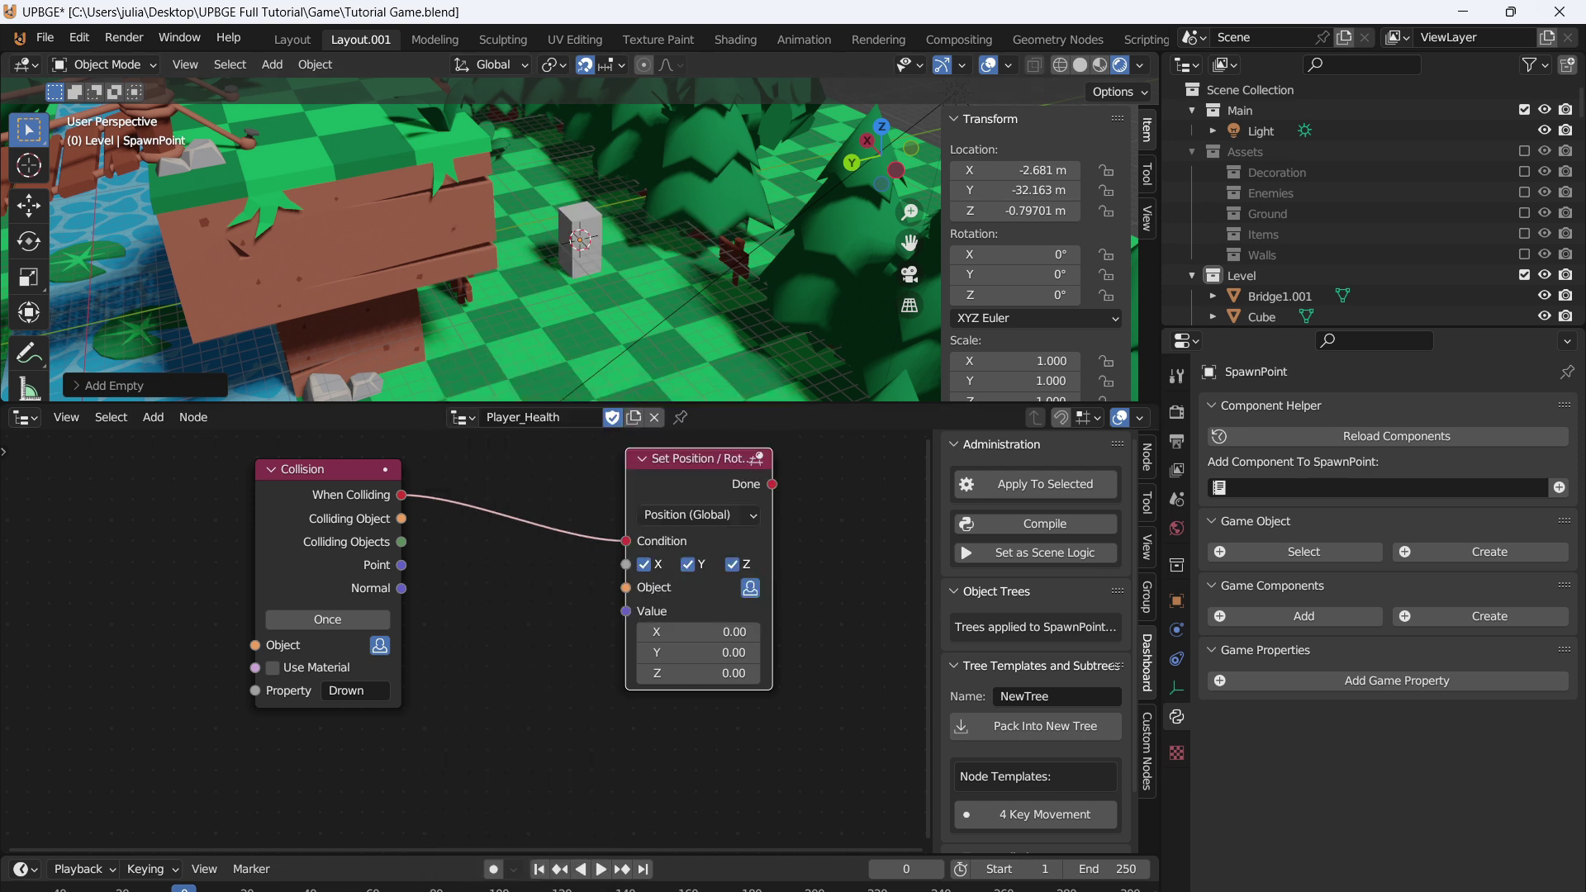
# - Add a Get Position node to the Player_Health tree and set it to Position (Global)
pyautogui.hotkey('shift', 'a')
pyautogui.write('get')
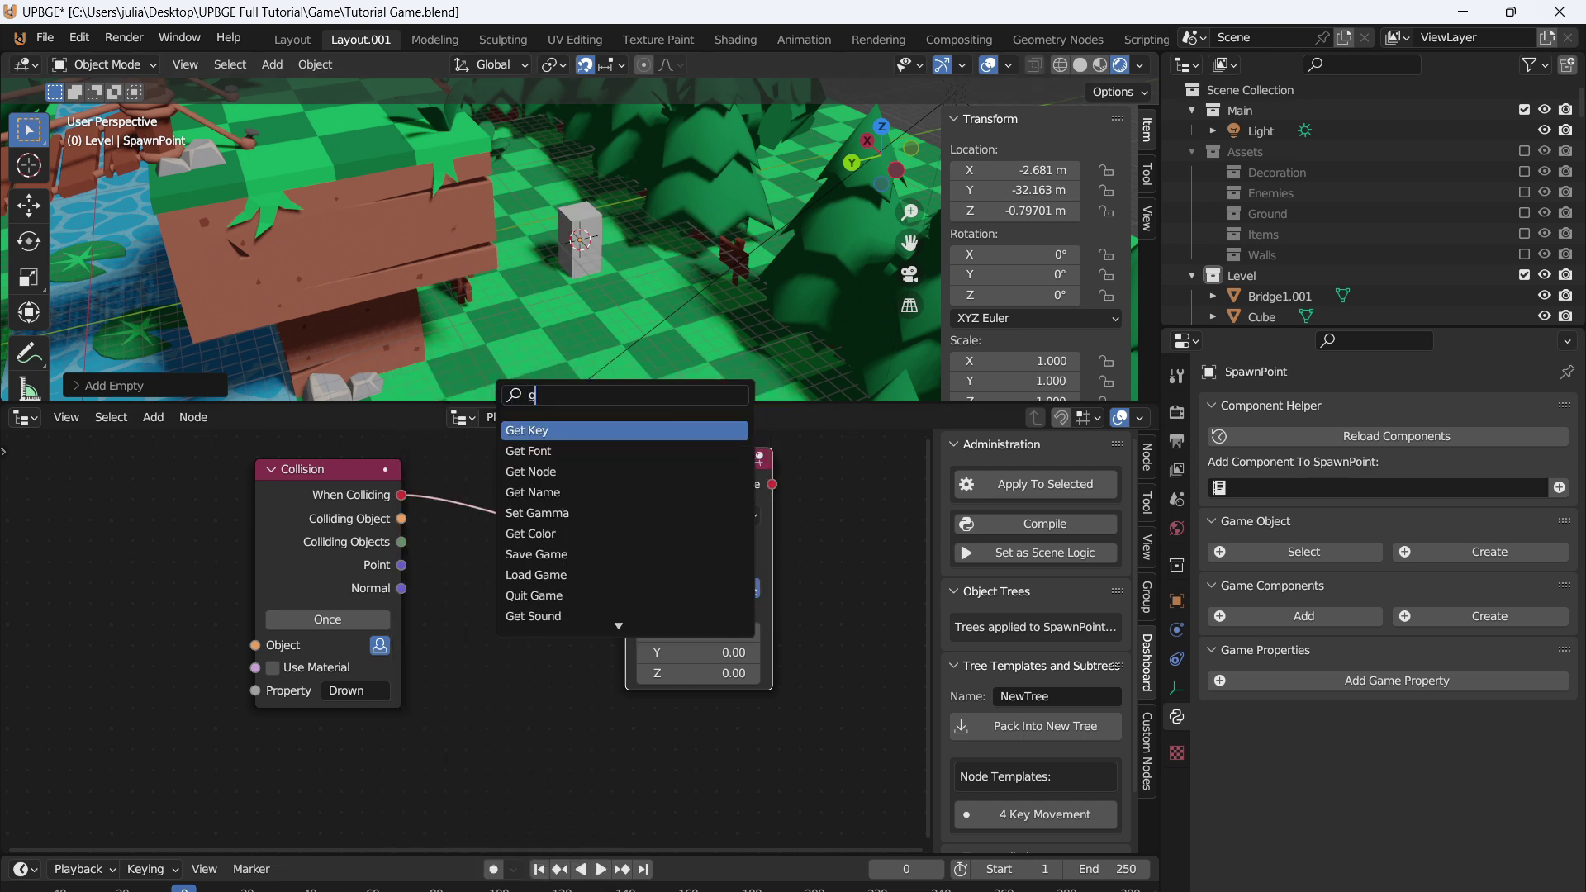
pyautogui.write(' loc')
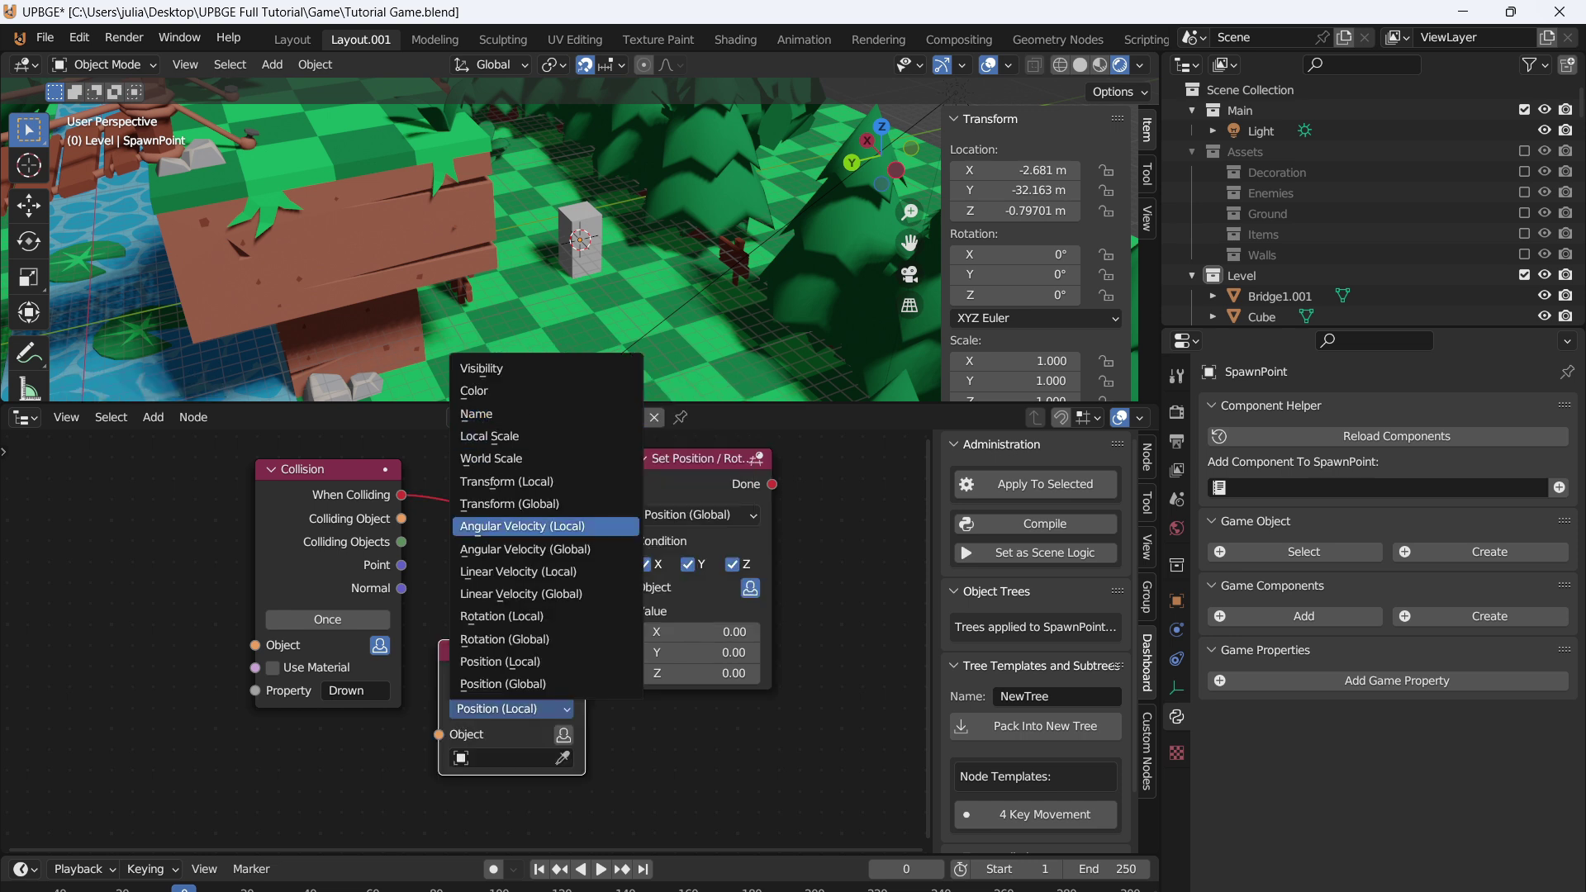
pyautogui.click(503, 684)
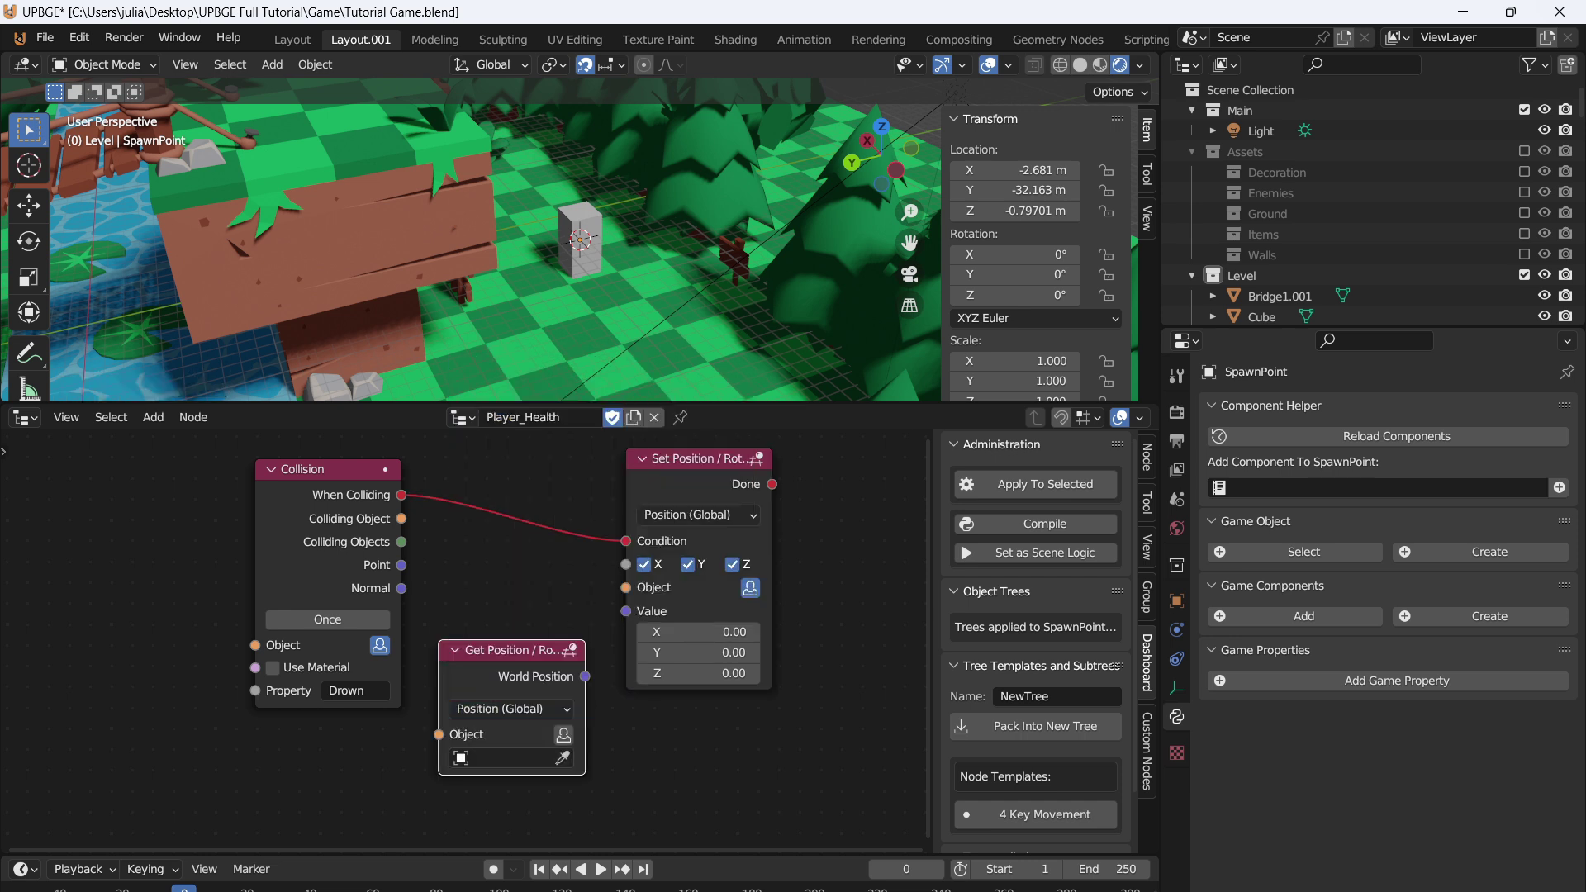
# - Set the Get Position node's object to SpawnPoint and connect its World Position output to the Set Position node's Value
pyautogui.click(506, 757)
pyautogui.write('spa')
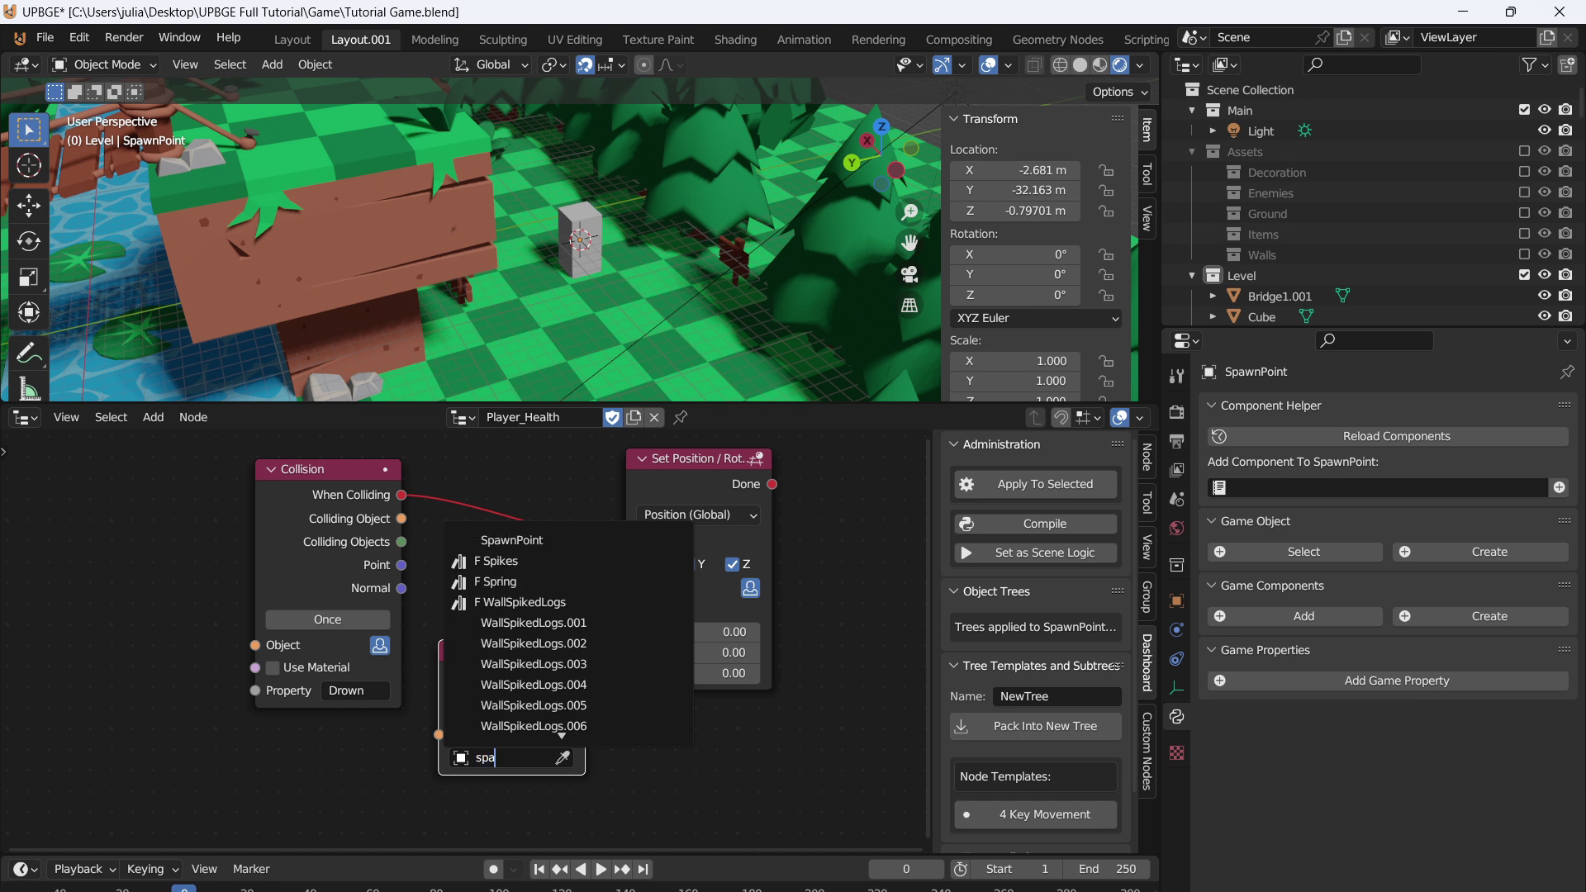
pyautogui.click(537, 539)
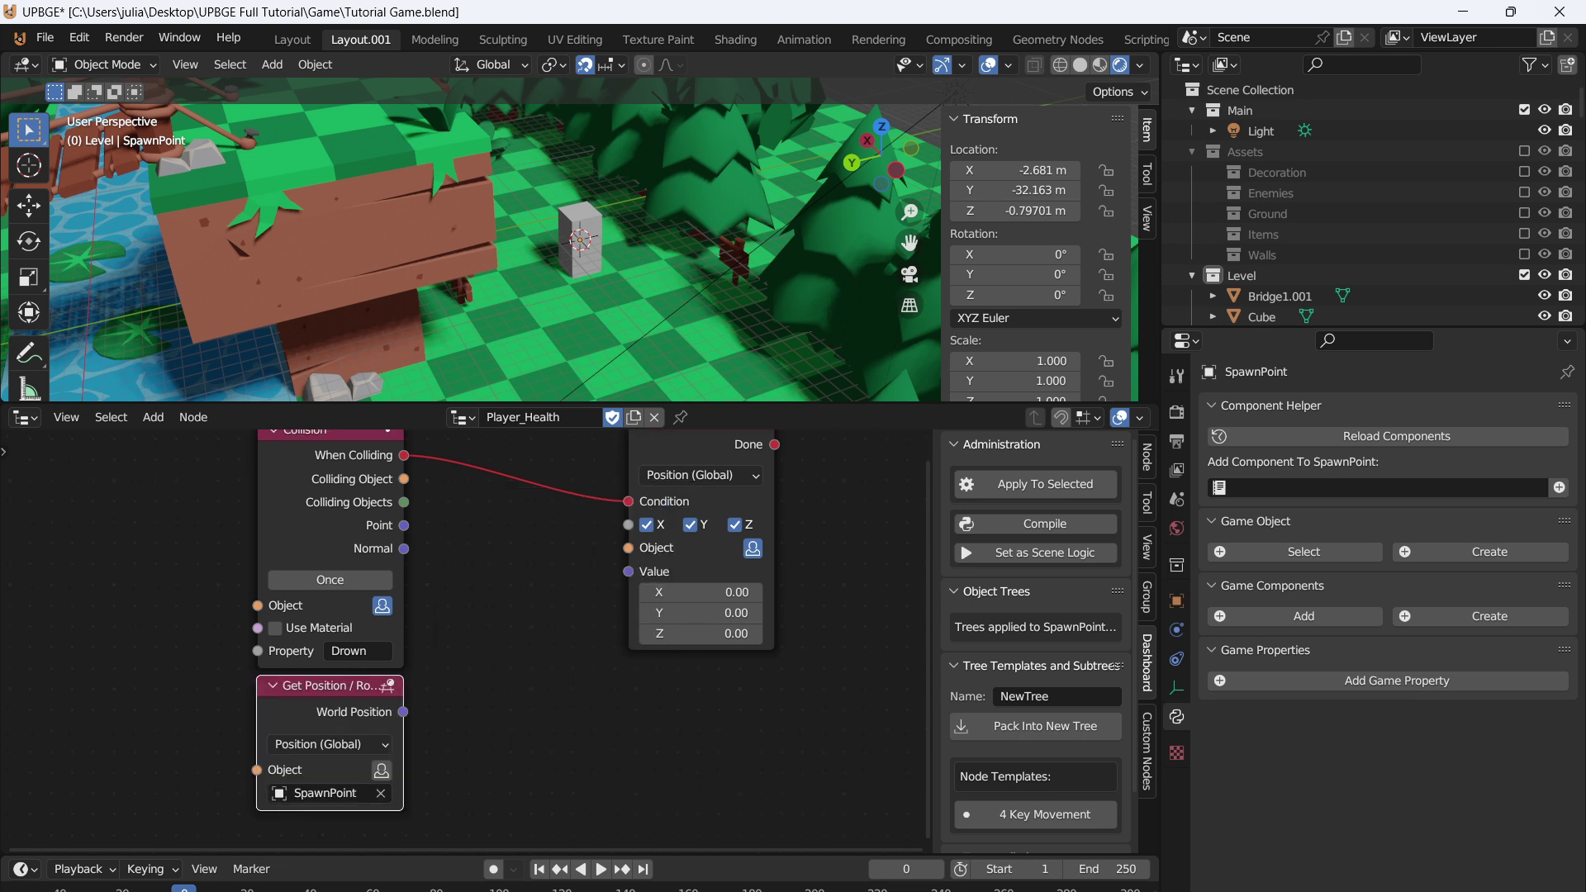
pyautogui.moveTo(403, 711); pyautogui.dragTo(628, 571)
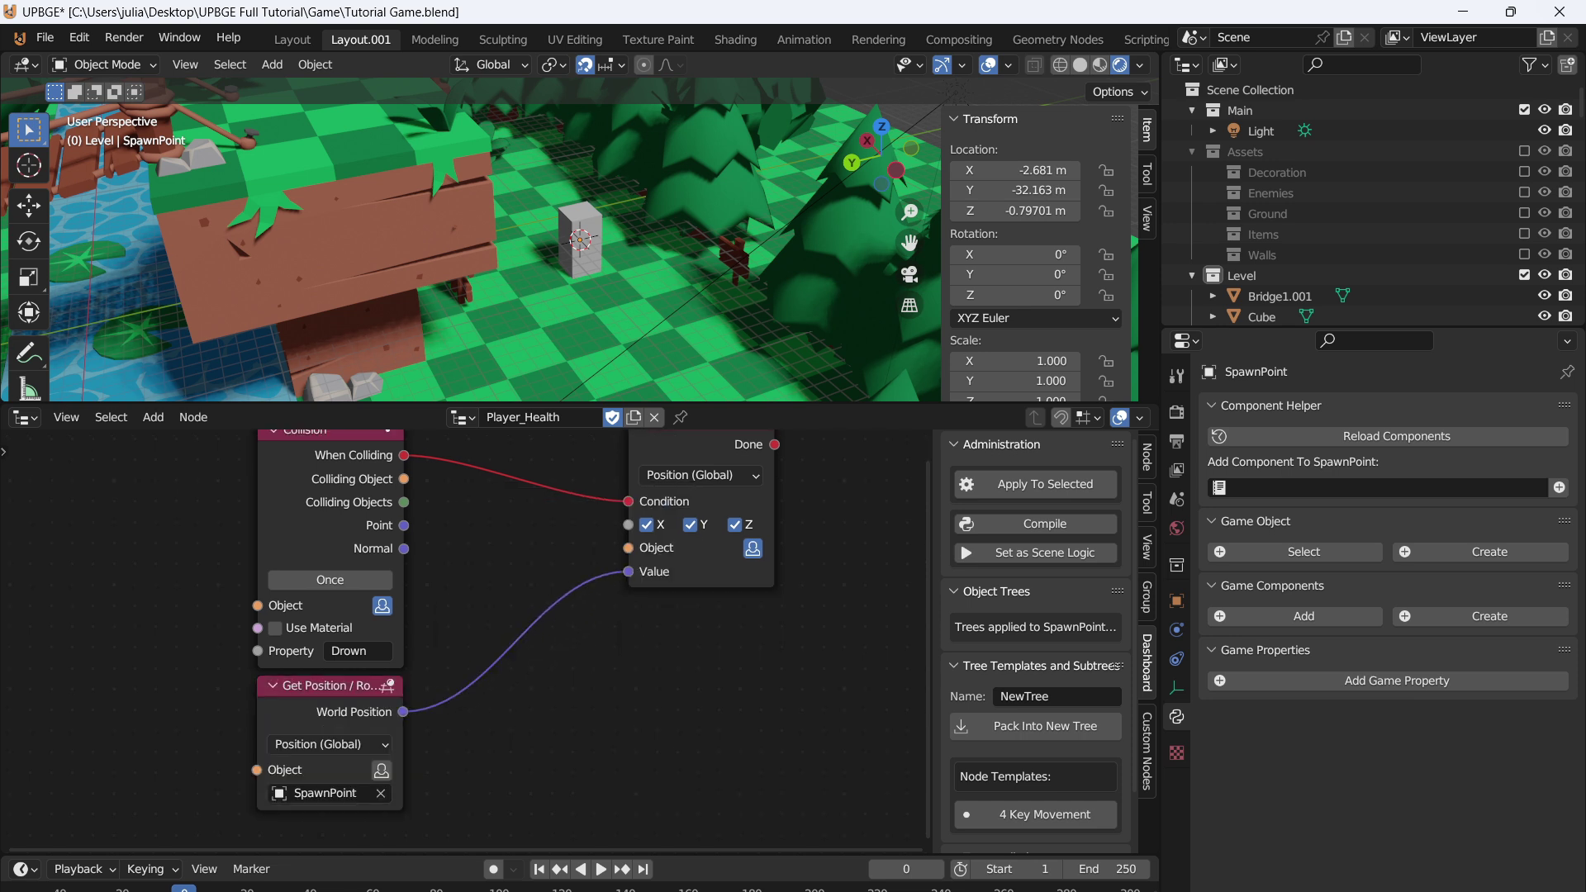
# - Play-test the level by moving the player Cube around and toward the river to check the respawn, and end the game
pyautogui.press('p')
pyautogui.press('a')
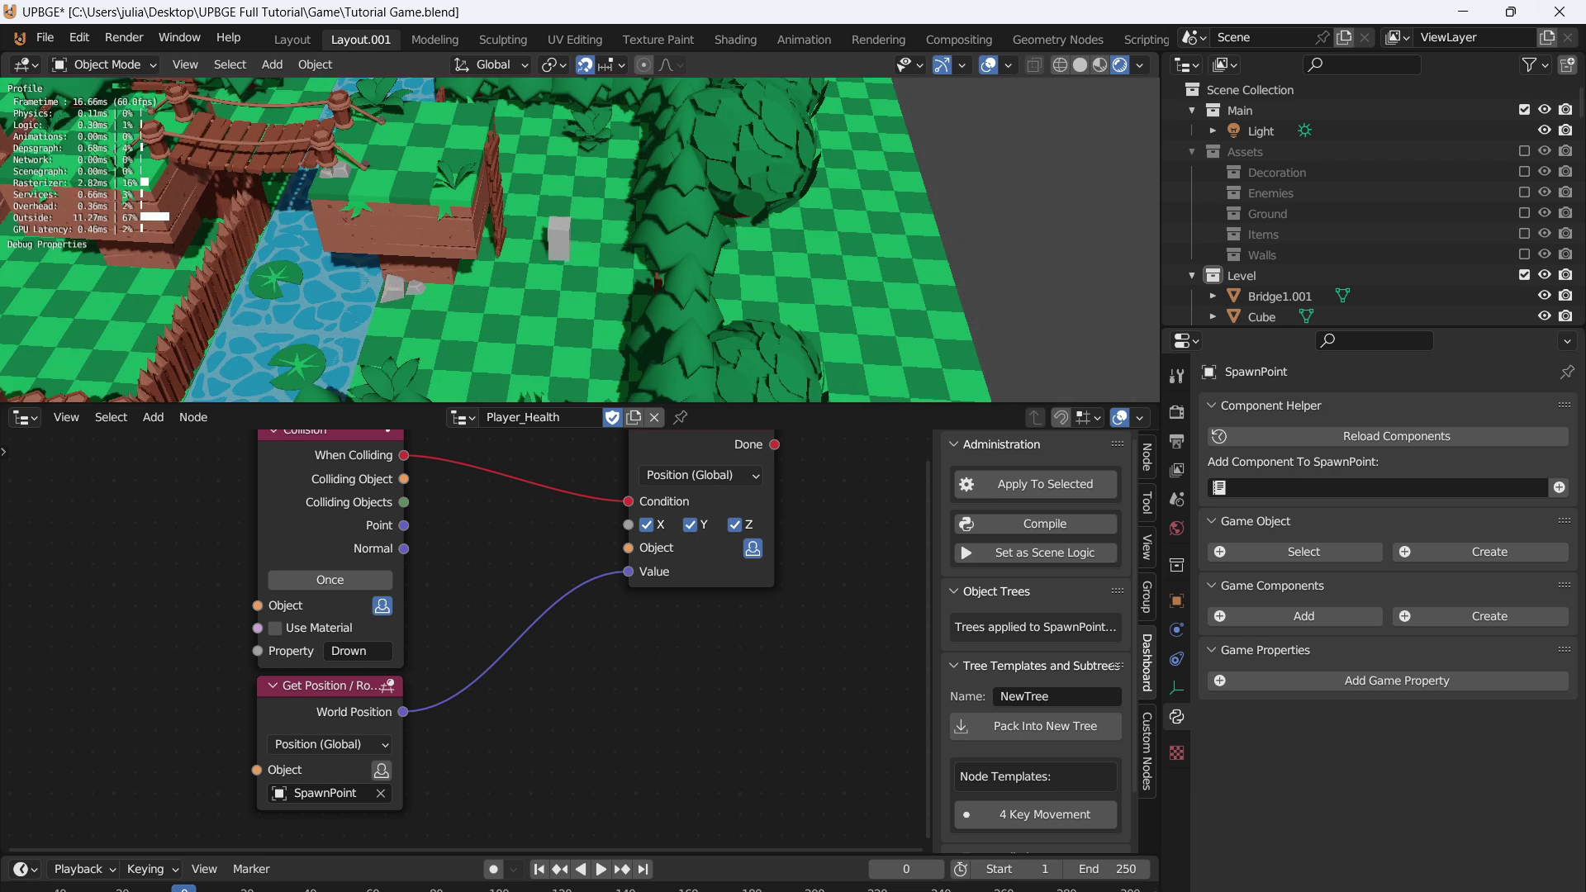
pyautogui.press('a')
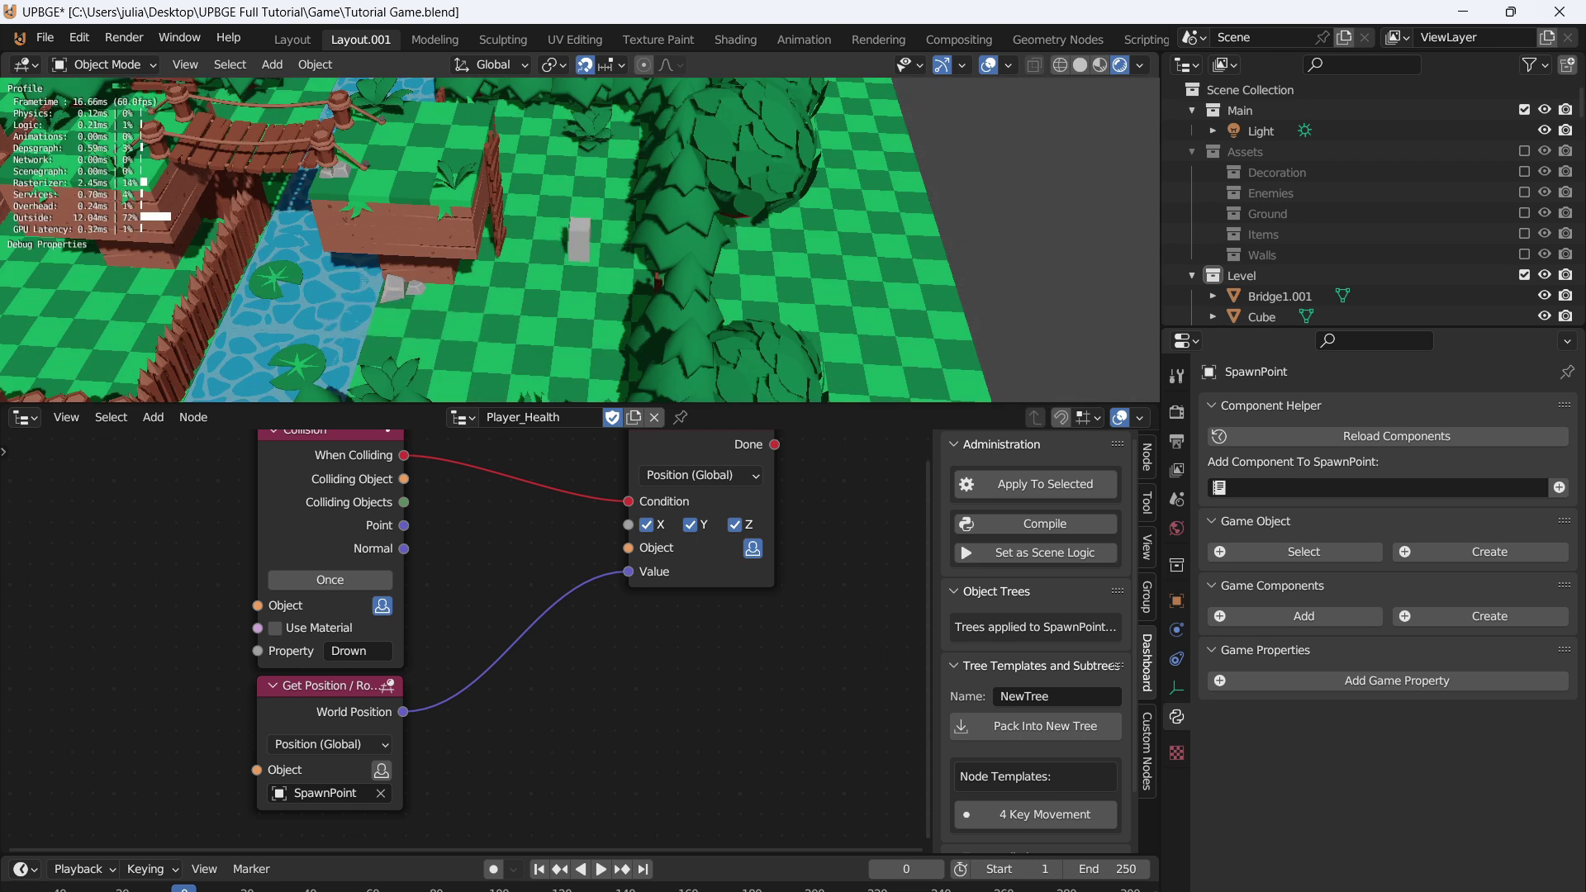
pyautogui.press('a')
pyautogui.press('w')
pyautogui.press('d')
pyautogui.press('s')
pyautogui.press('a')
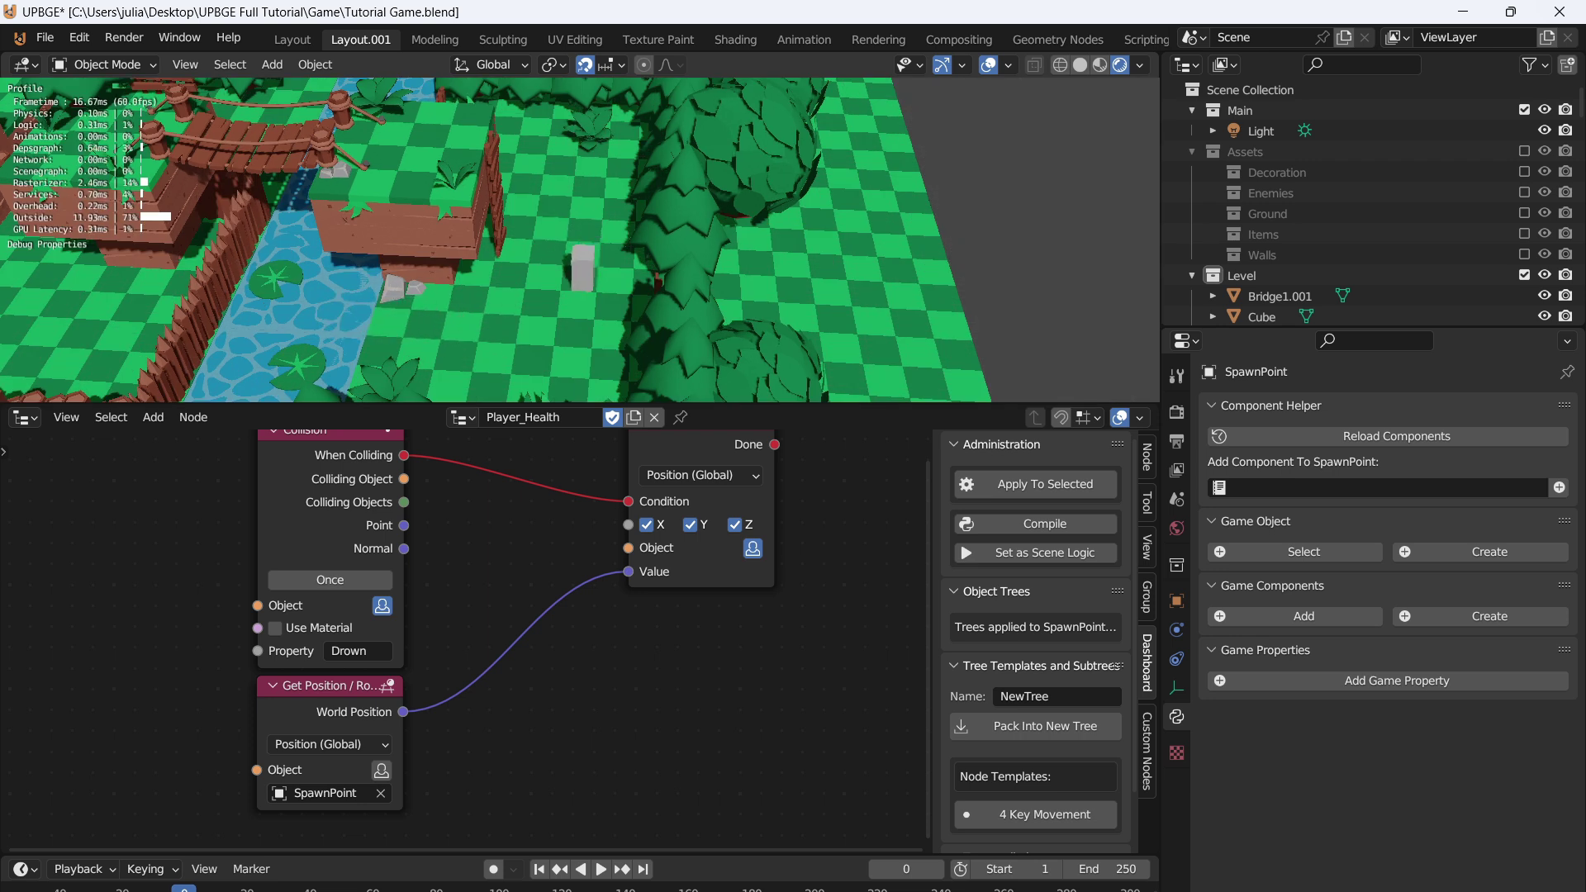
pyautogui.press('a')
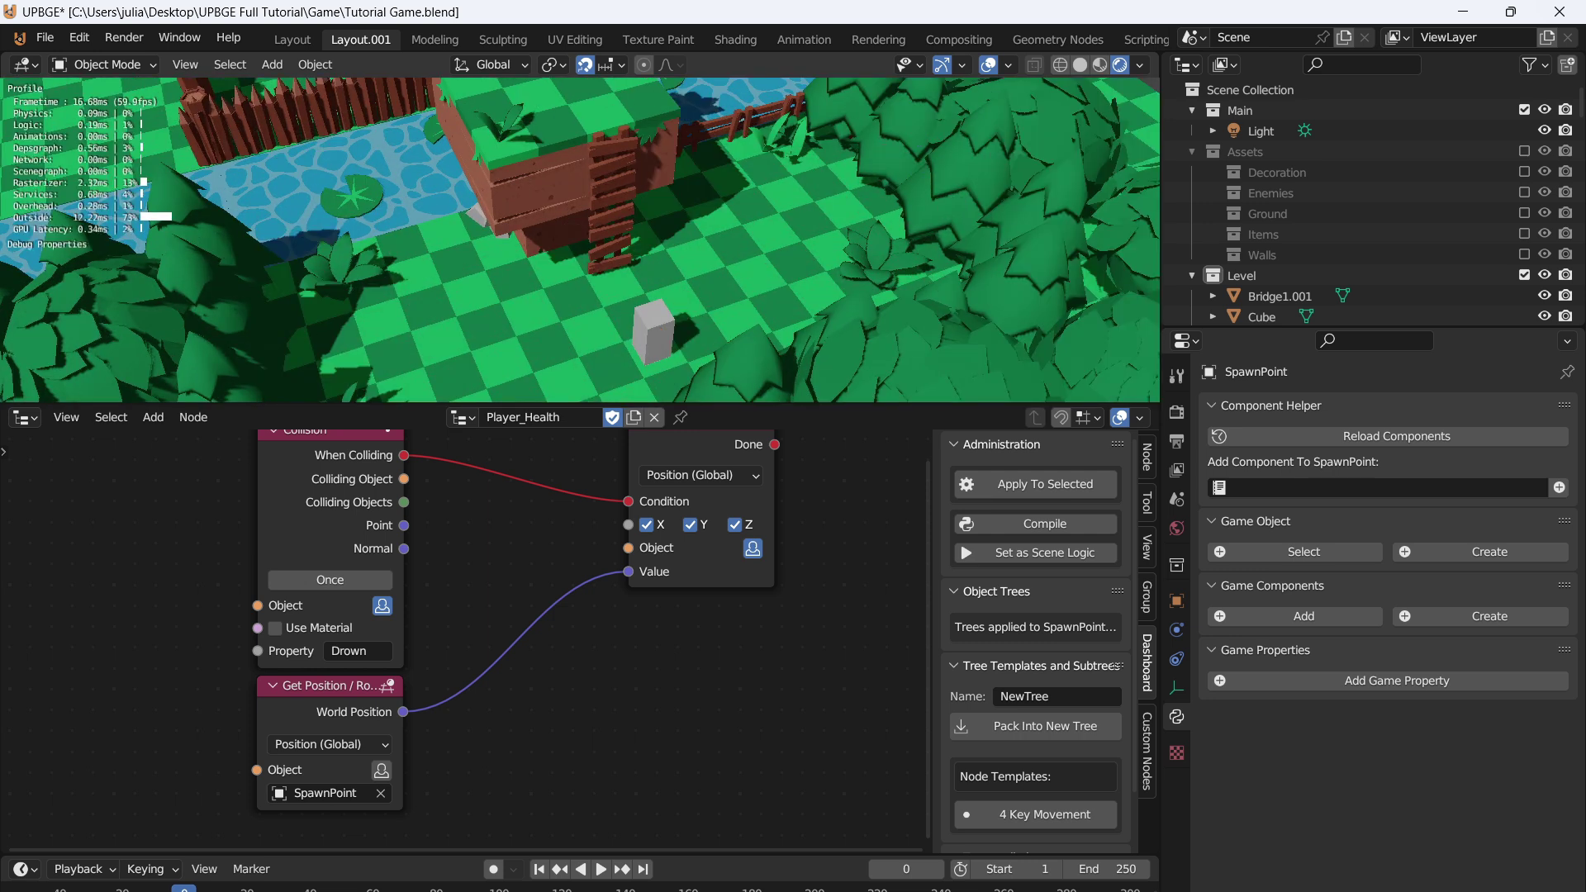
pyautogui.press('w')
pyautogui.press('a')
pyautogui.press('d')
pyautogui.press('s')
pyautogui.press('a')
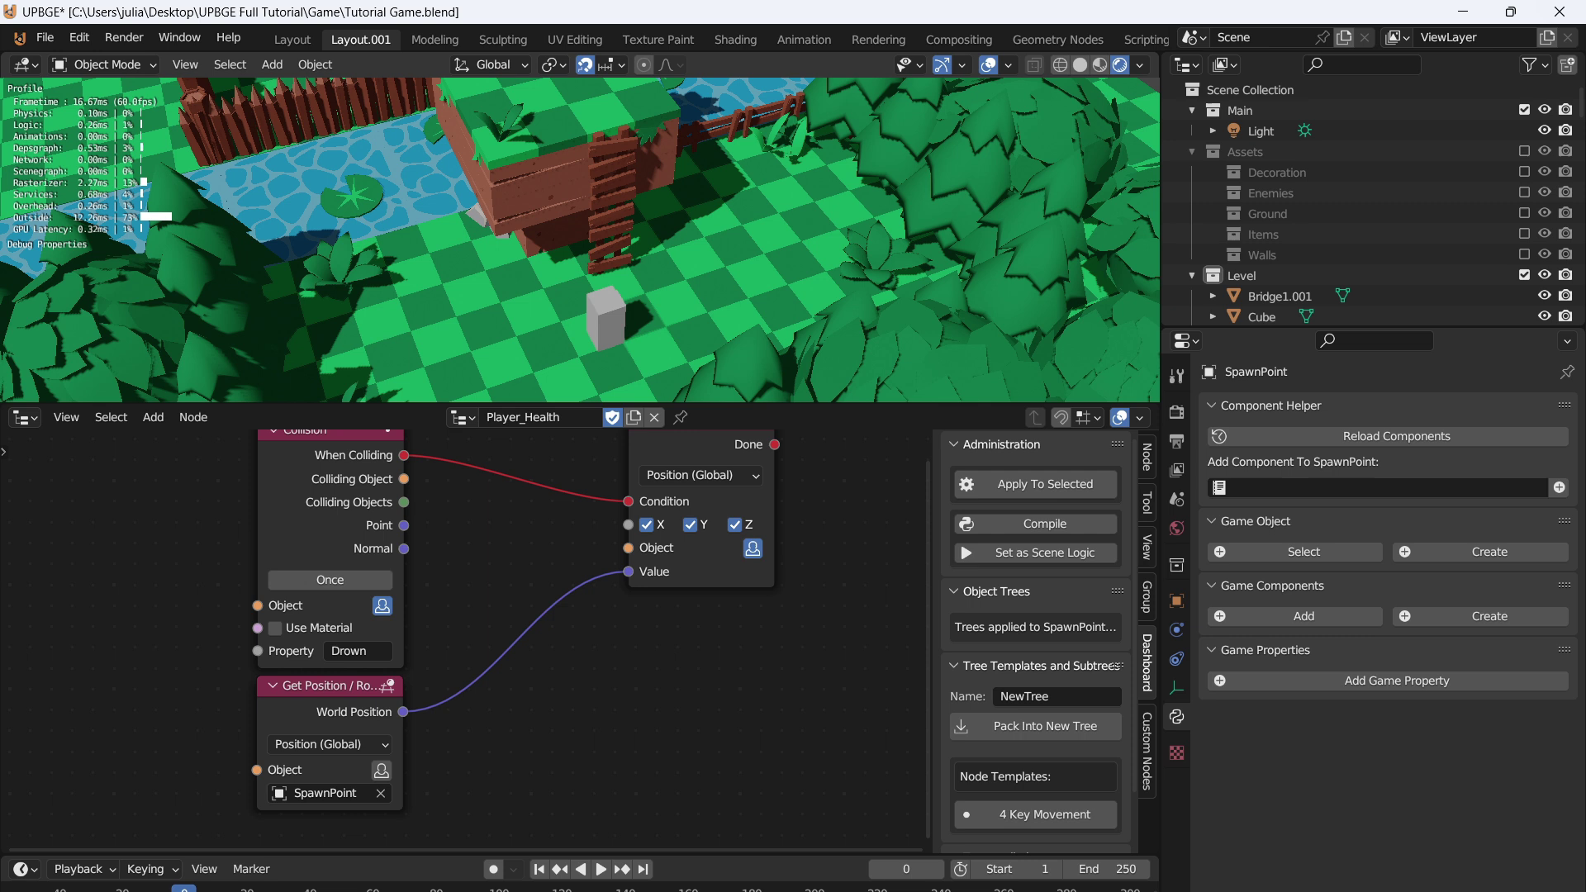
pyautogui.press('w')
pyautogui.press('d')
pyautogui.press('s')
pyautogui.press('a')
pyautogui.press('w')
pyautogui.press('space')
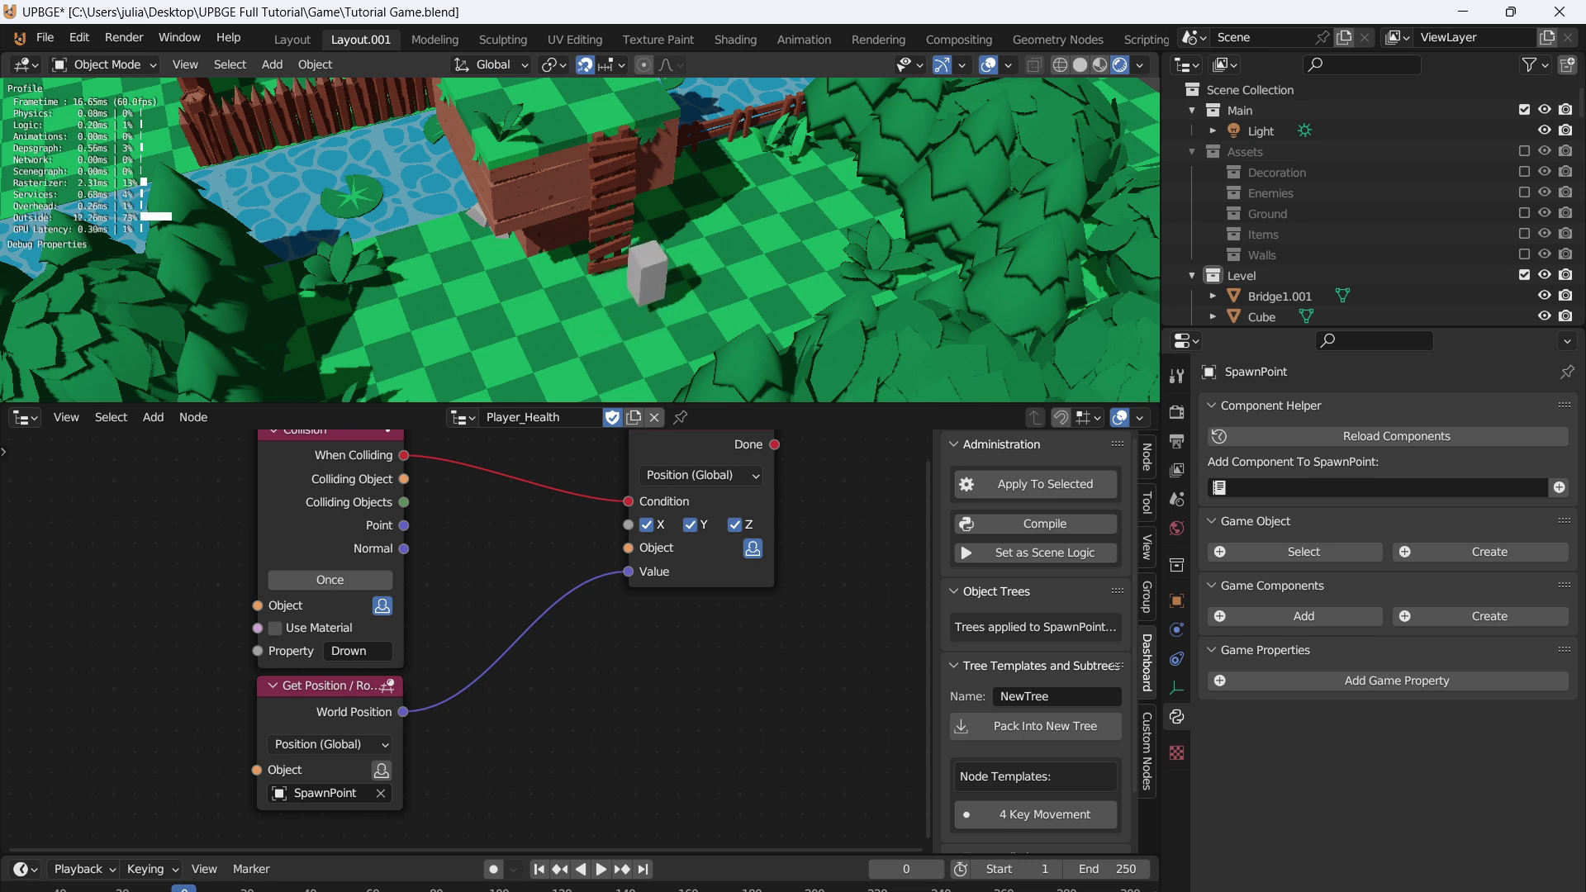
pyautogui.press('a')
pyautogui.press('w')
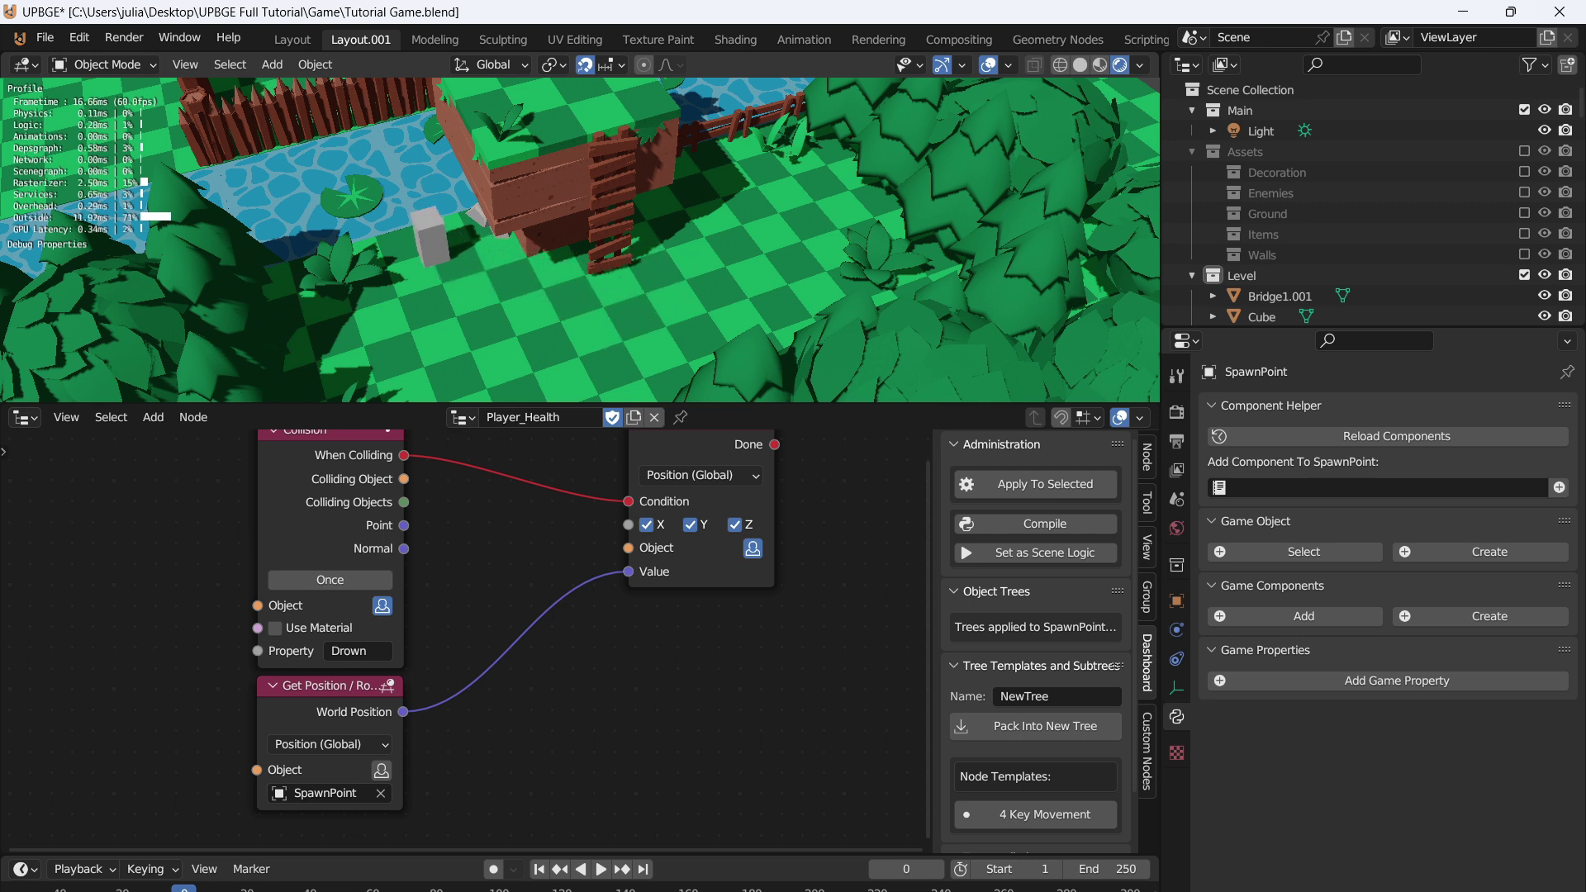
pyautogui.press('Escape')
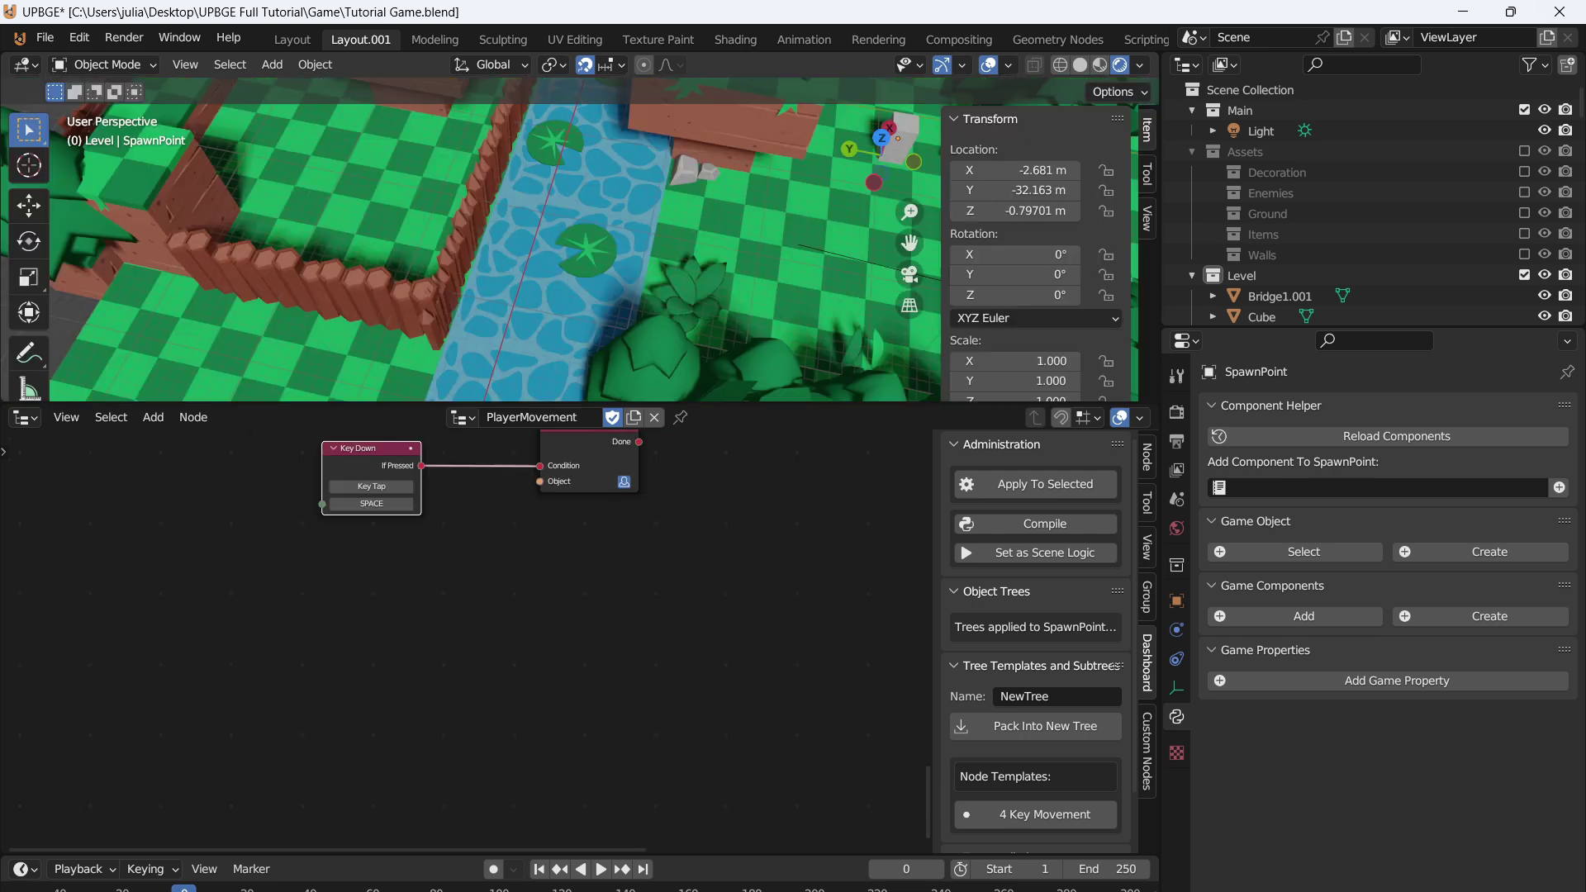
# - Select the lily pad in the river and create a new logic node tree named LillyPad for it
pyautogui.click(587, 250)
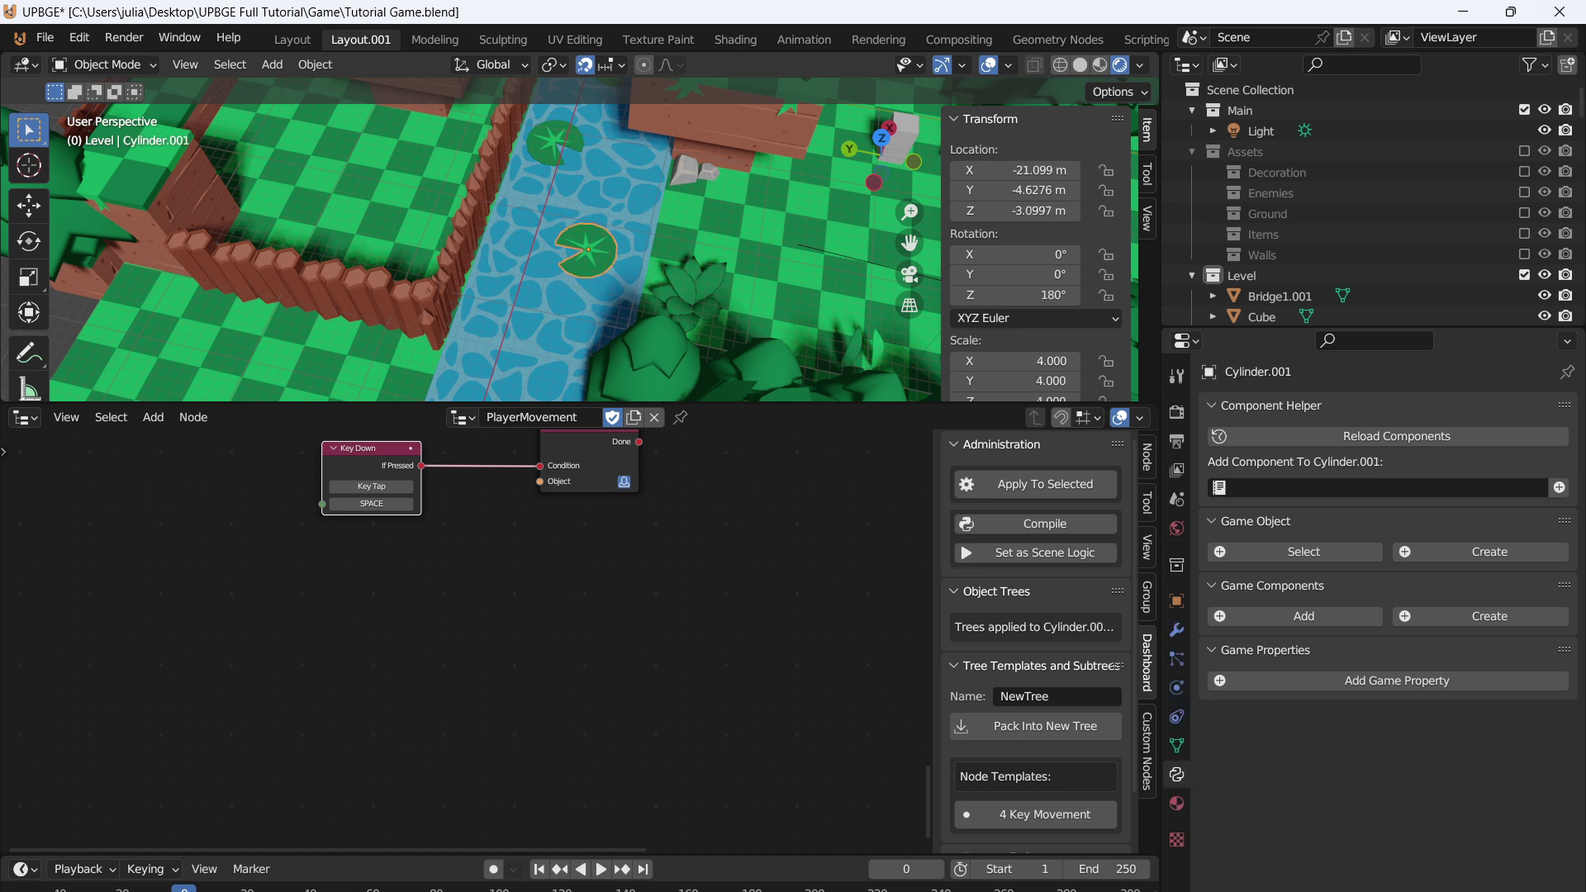
pyautogui.click(633, 417)
pyautogui.doubleClick(546, 418)
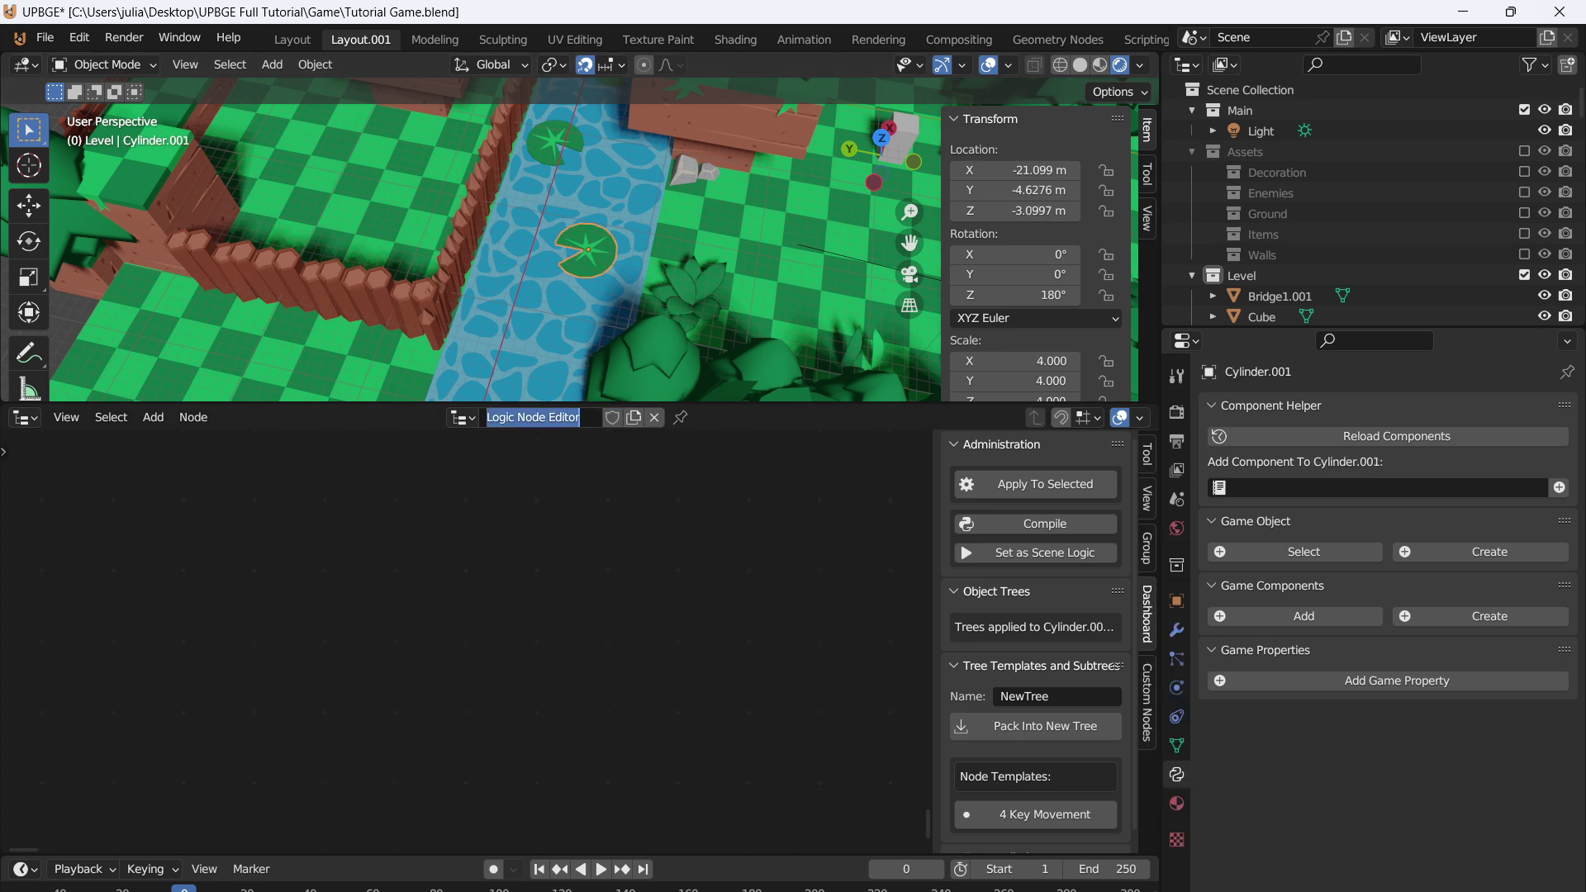
pyautogui.write('Lilly')
pyautogui.press('Return')
pyautogui.hotkey('shift', 'a')
pyautogui.moveTo(446, 683)
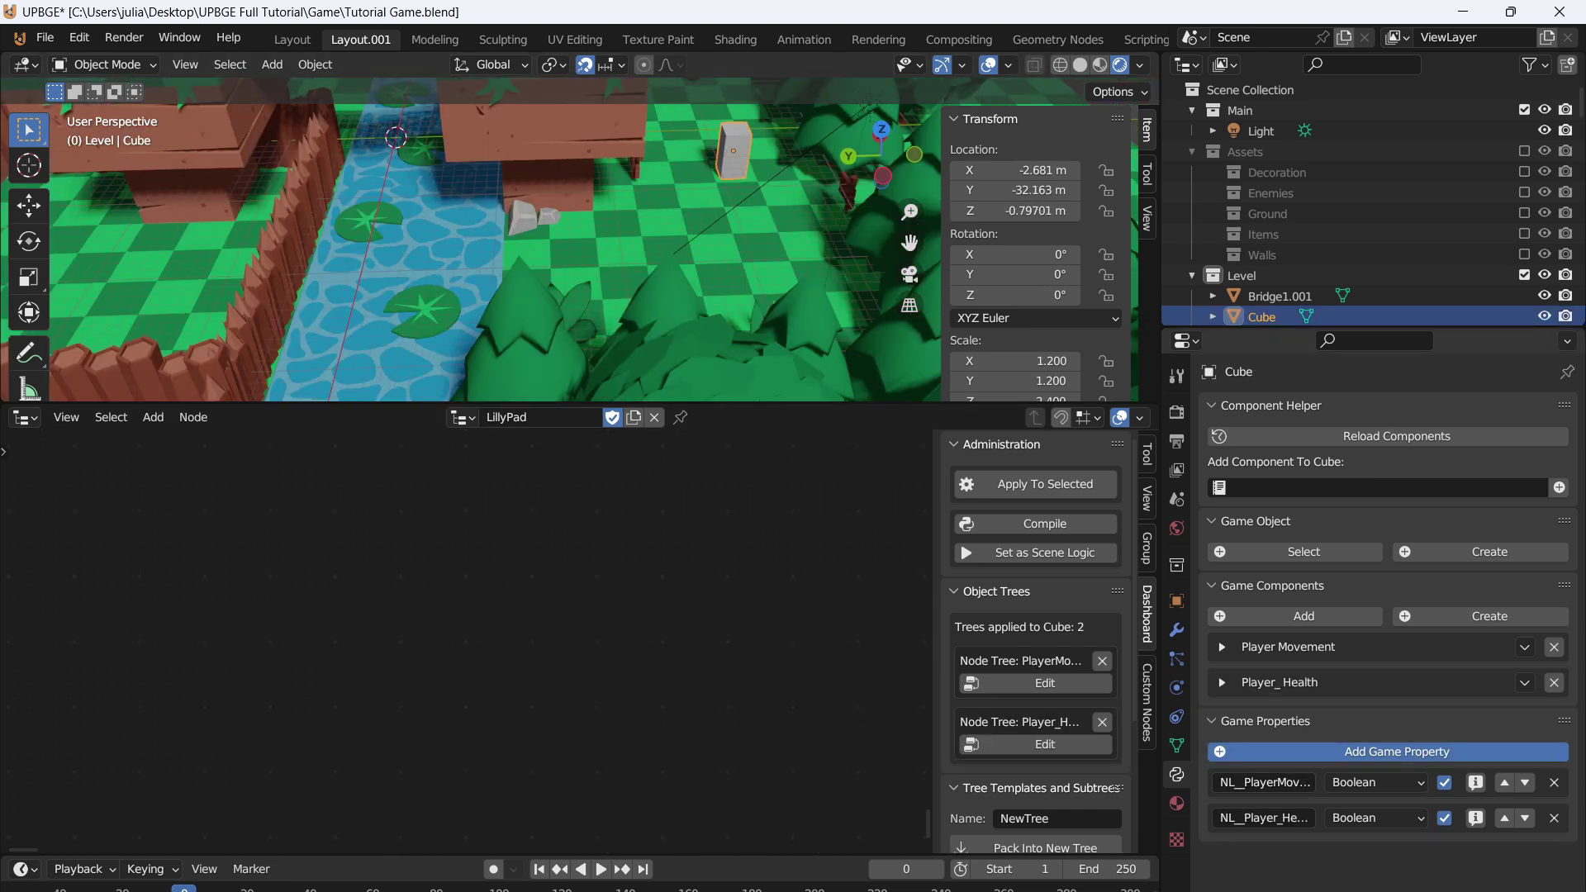
# - Add a game property named Player to the player Cube
pyautogui.click(1342, 753)
pyautogui.doubleClick(1230, 854)
pyautogui.write('health')
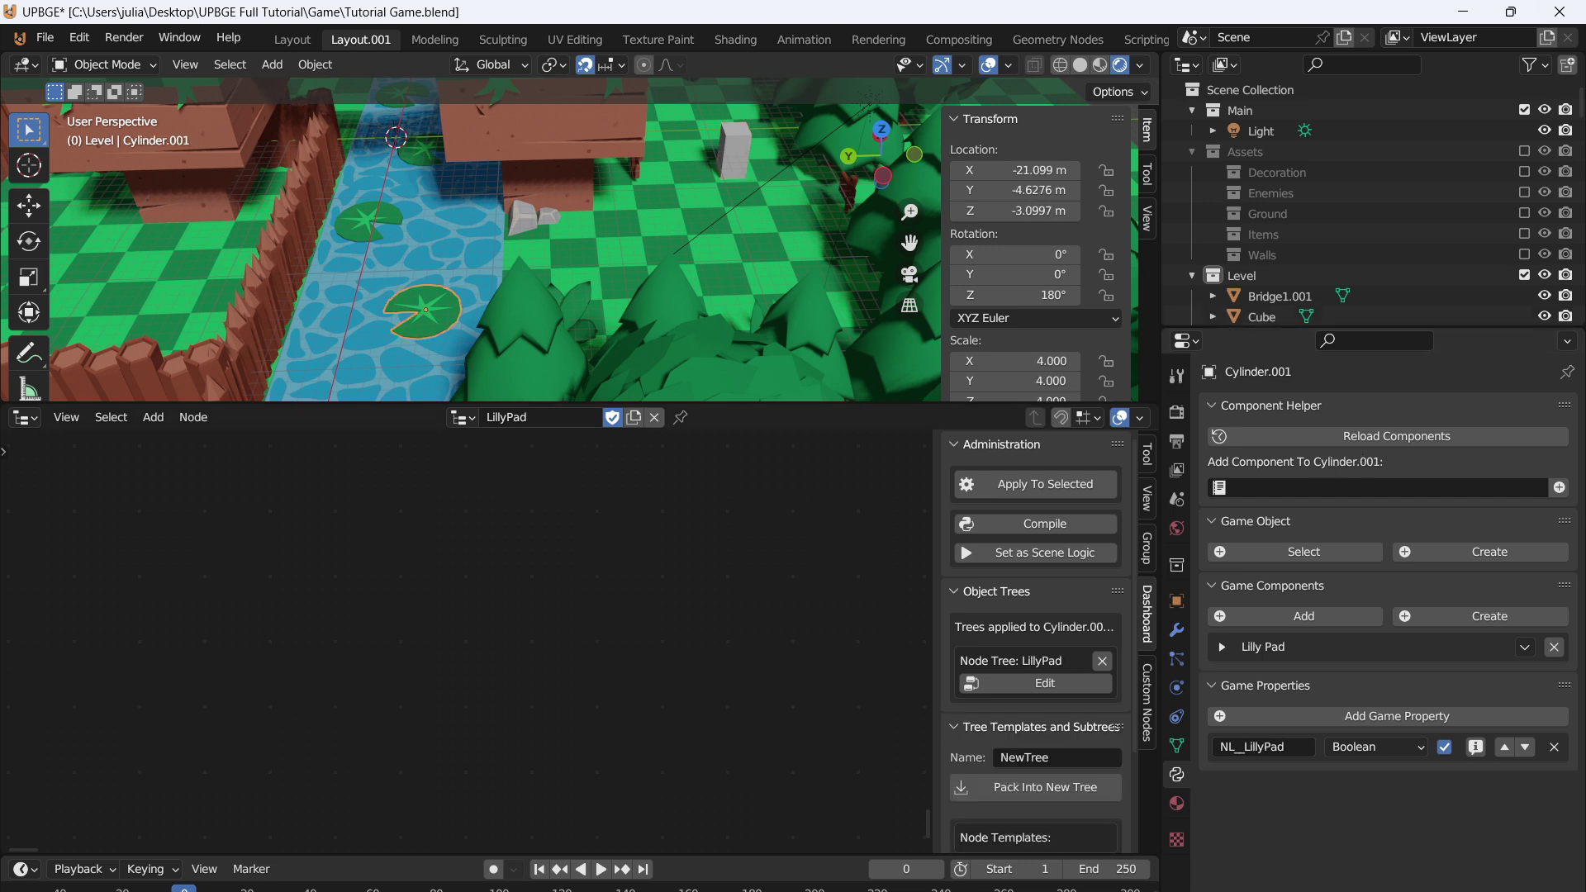
# - Add a Collision node to the LillyPad tree and make it use its owner as the object
pyautogui.hotkey('shift', 'a')
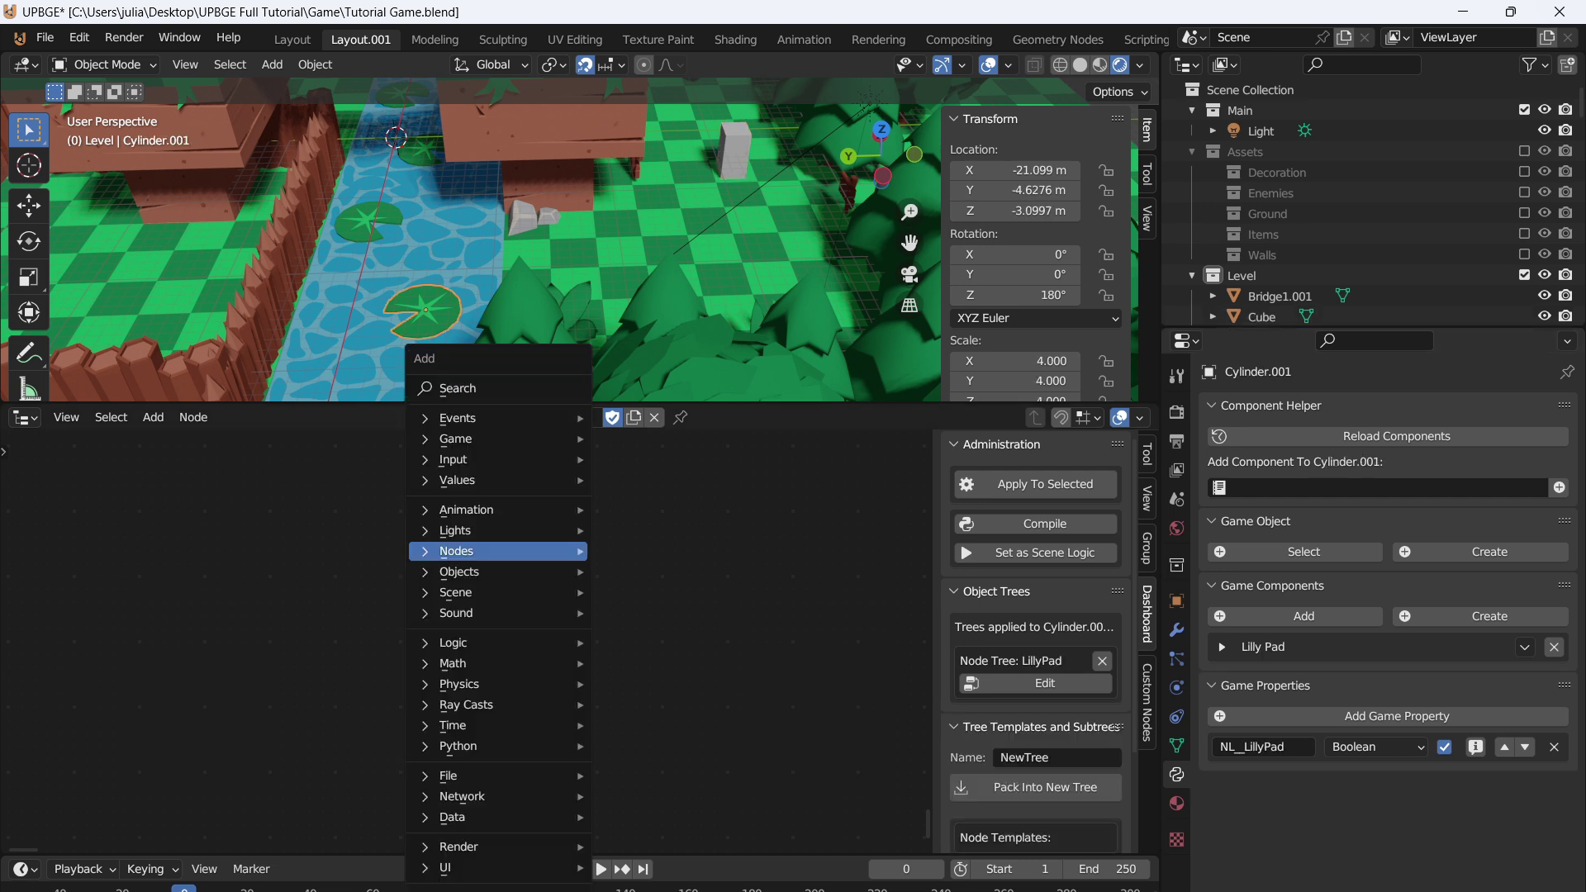
pyautogui.click(463, 382)
pyautogui.write('coll')
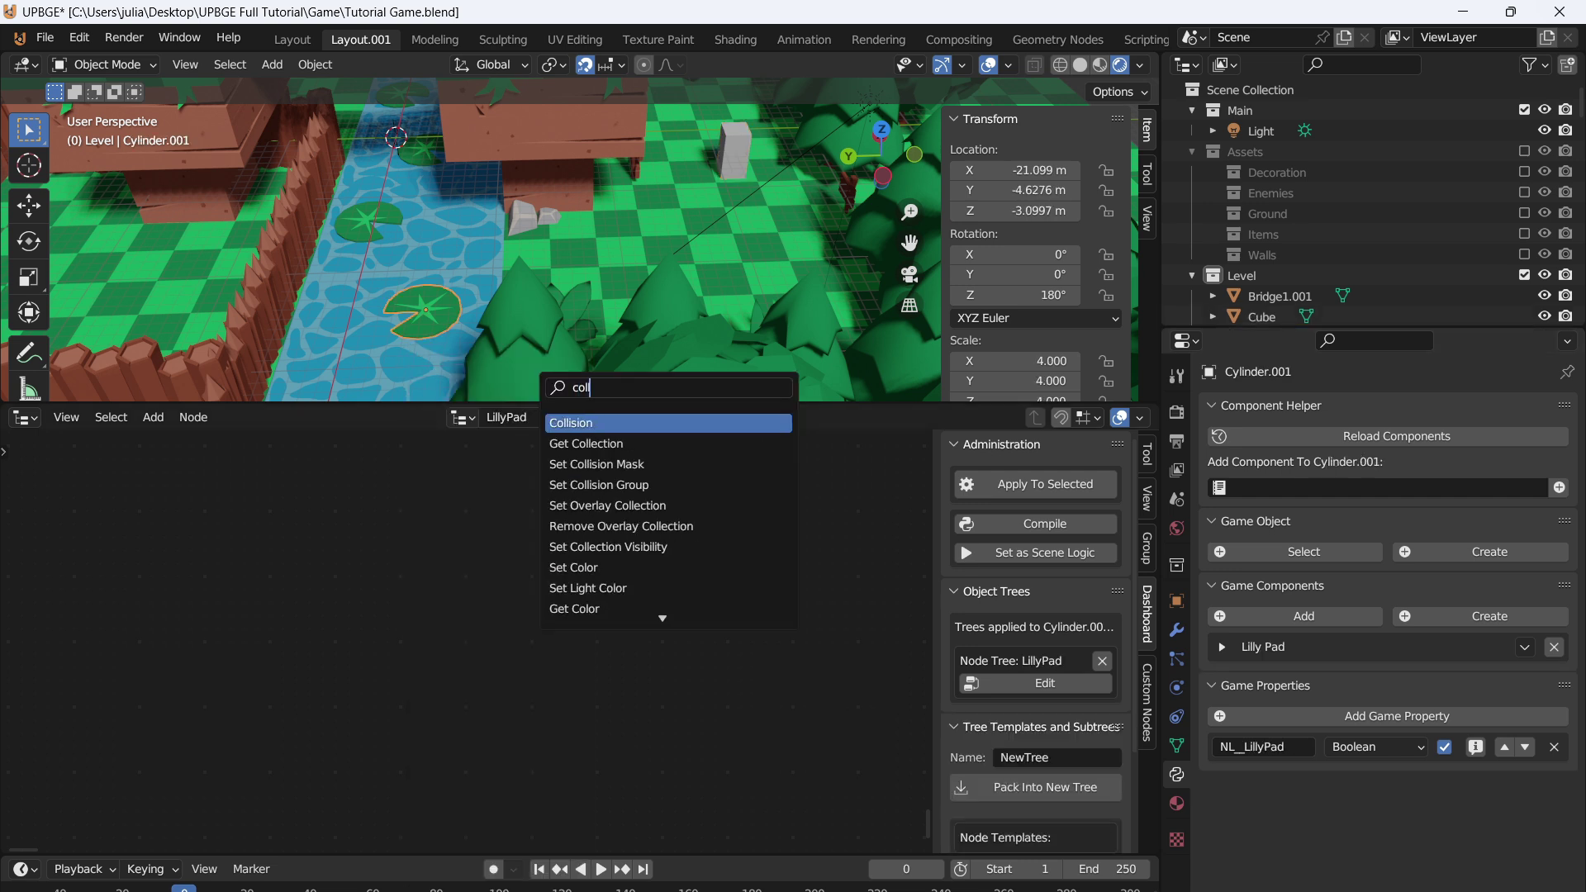
pyautogui.press('Return')
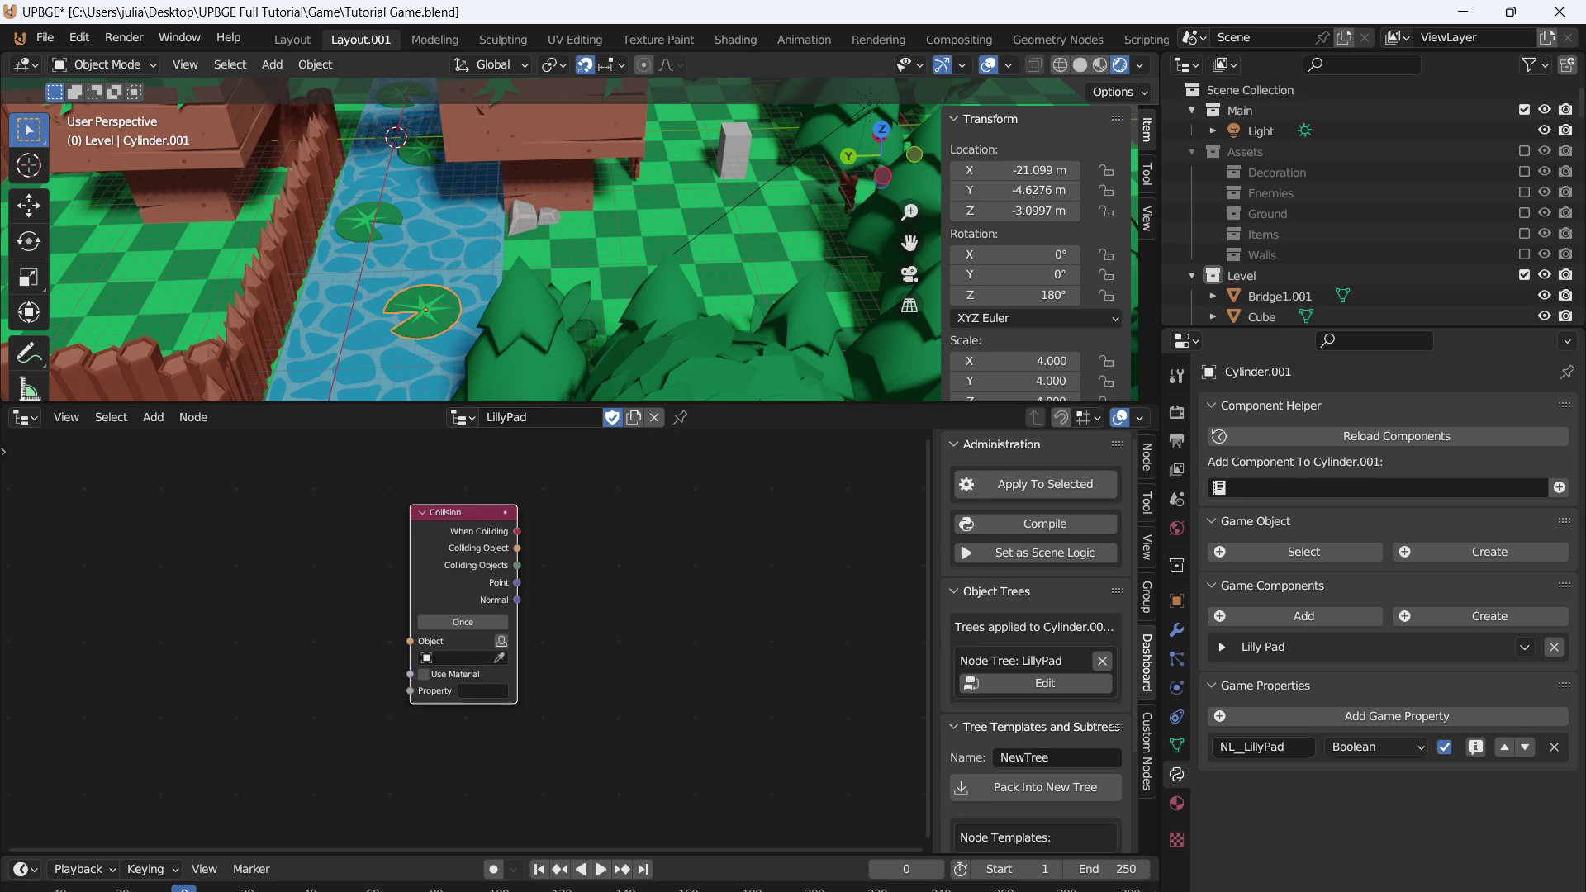
pyautogui.click(517, 614)
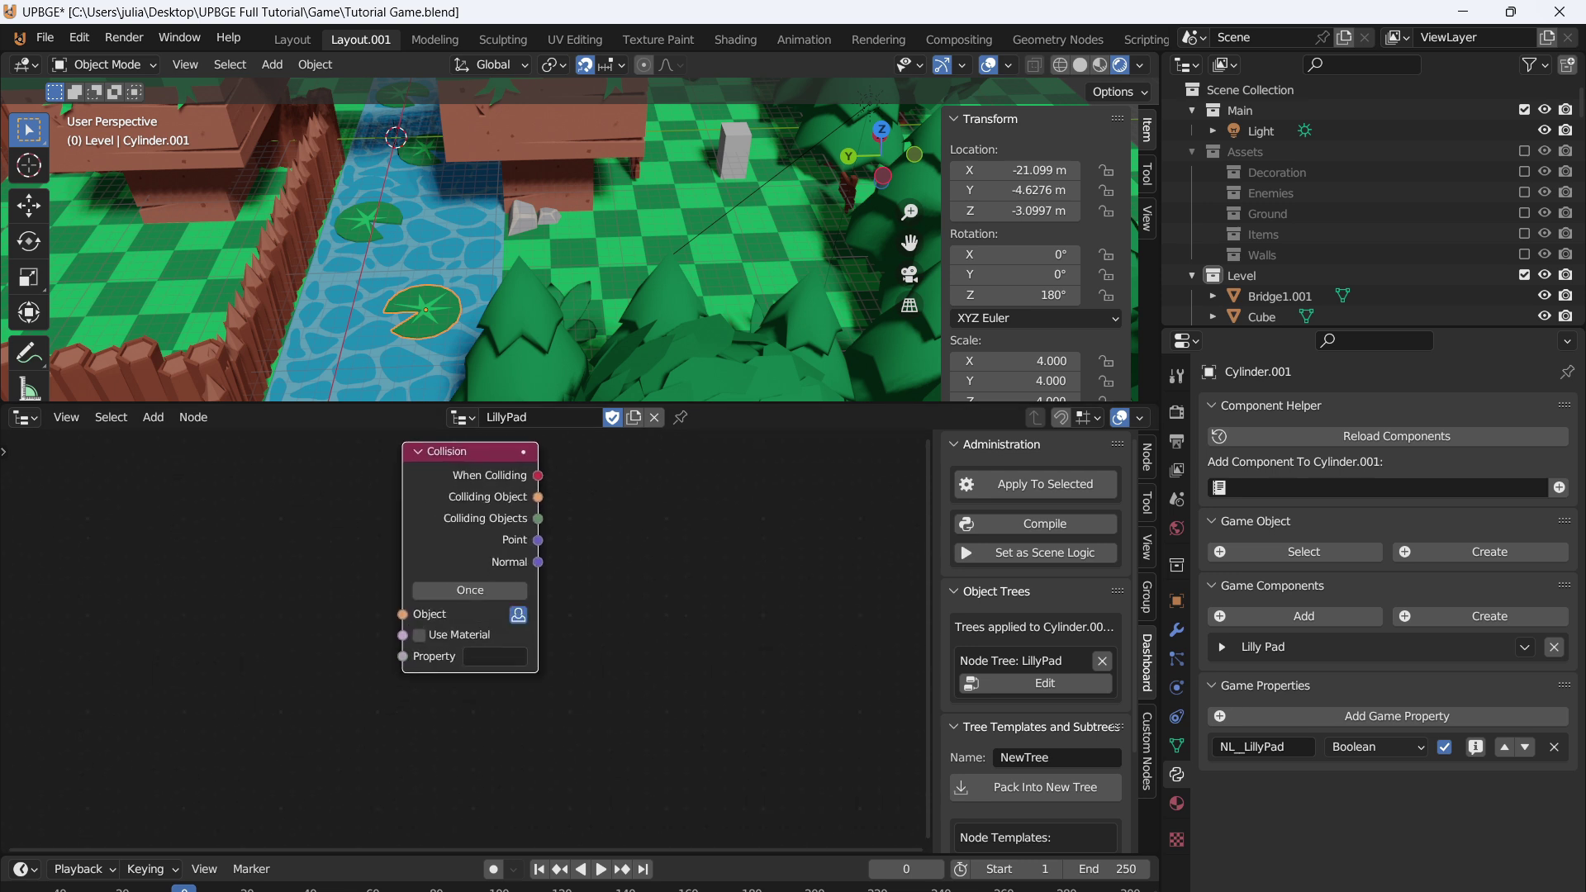
# - Set the Collision node's property filter to Player and check it against the Cube's game properties
pyautogui.click(495, 656)
pyautogui.write('Player')
pyautogui.press('Return')
pyautogui.click(733, 151)
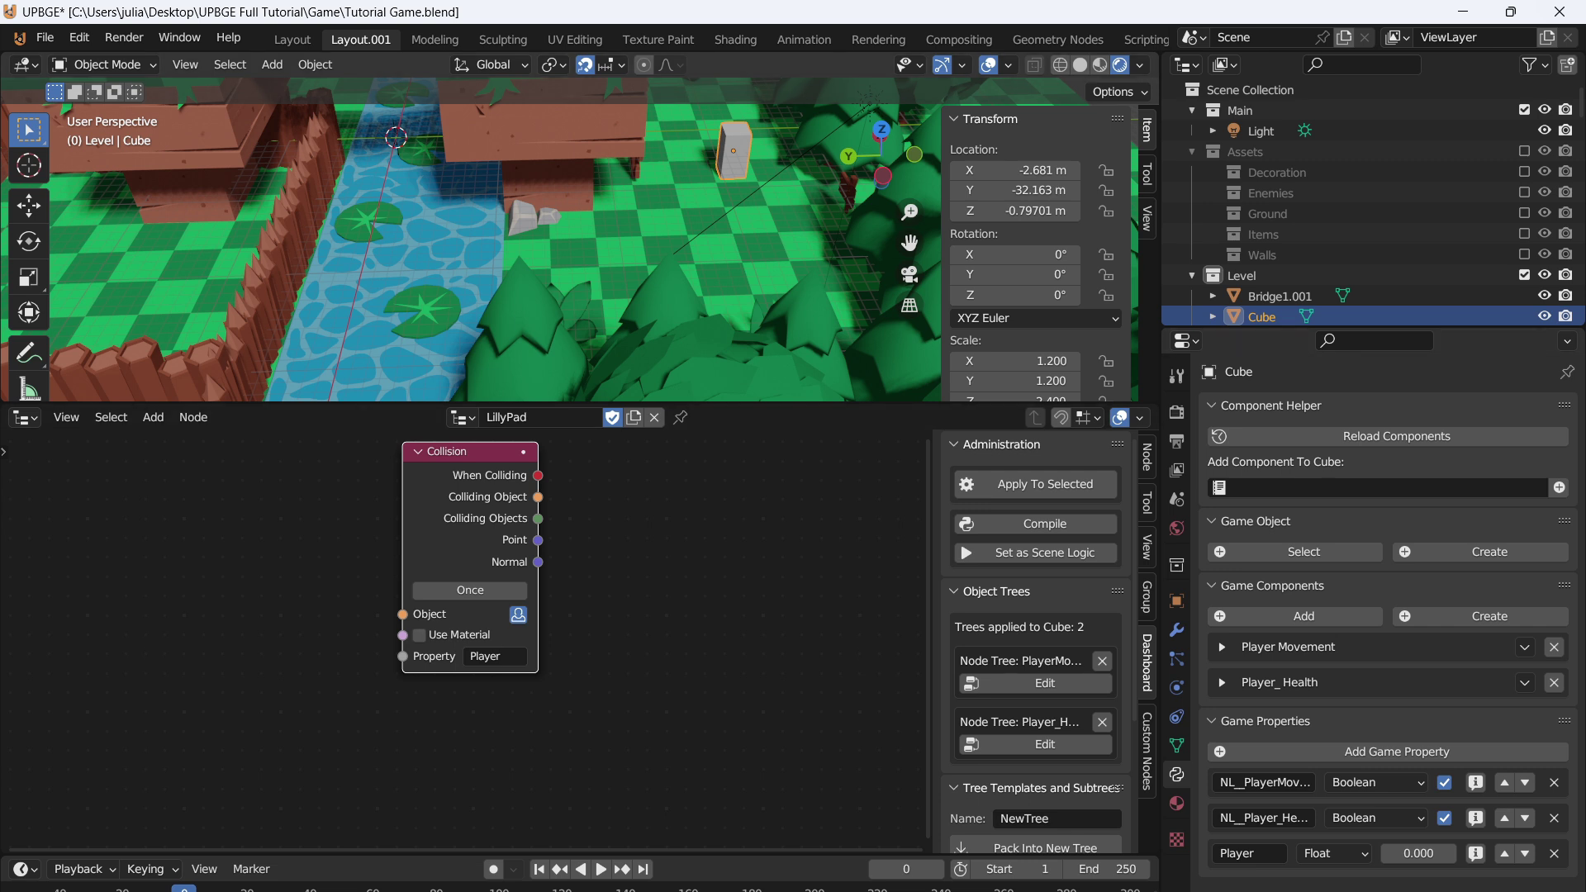
pyautogui.click(424, 312)
# - Add a Timer node and connect the Collision node's When Colliding output to its Set Timer input
pyautogui.scroll(-2, 487, 615)
pyautogui.moveTo(499, 596); pyautogui.dragTo(466, 645, button='middle')
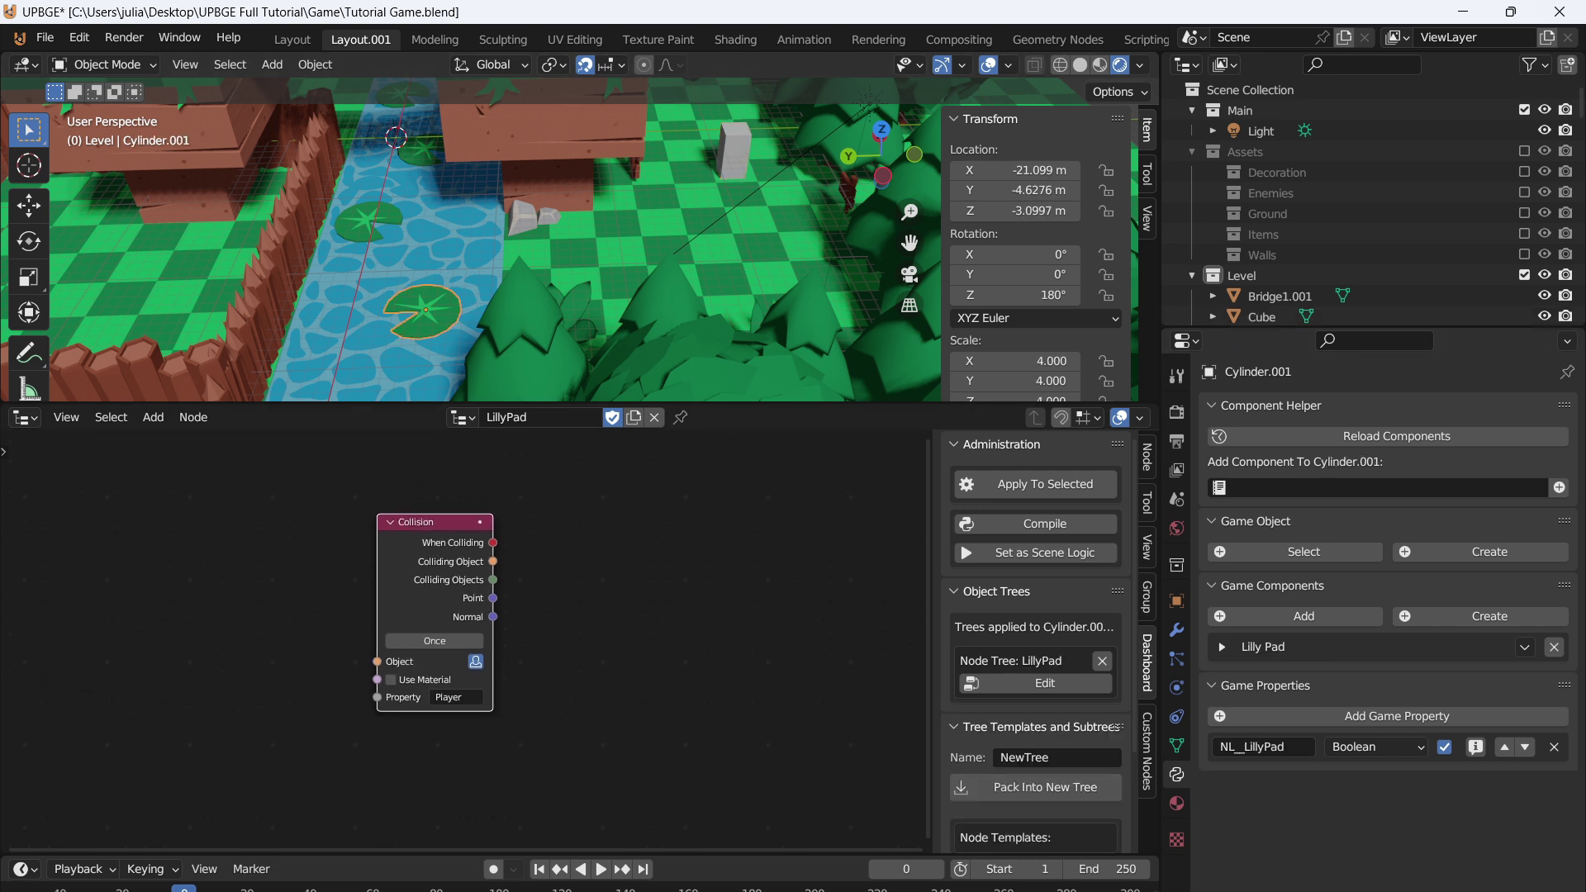
pyautogui.scroll(4, 467, 645)
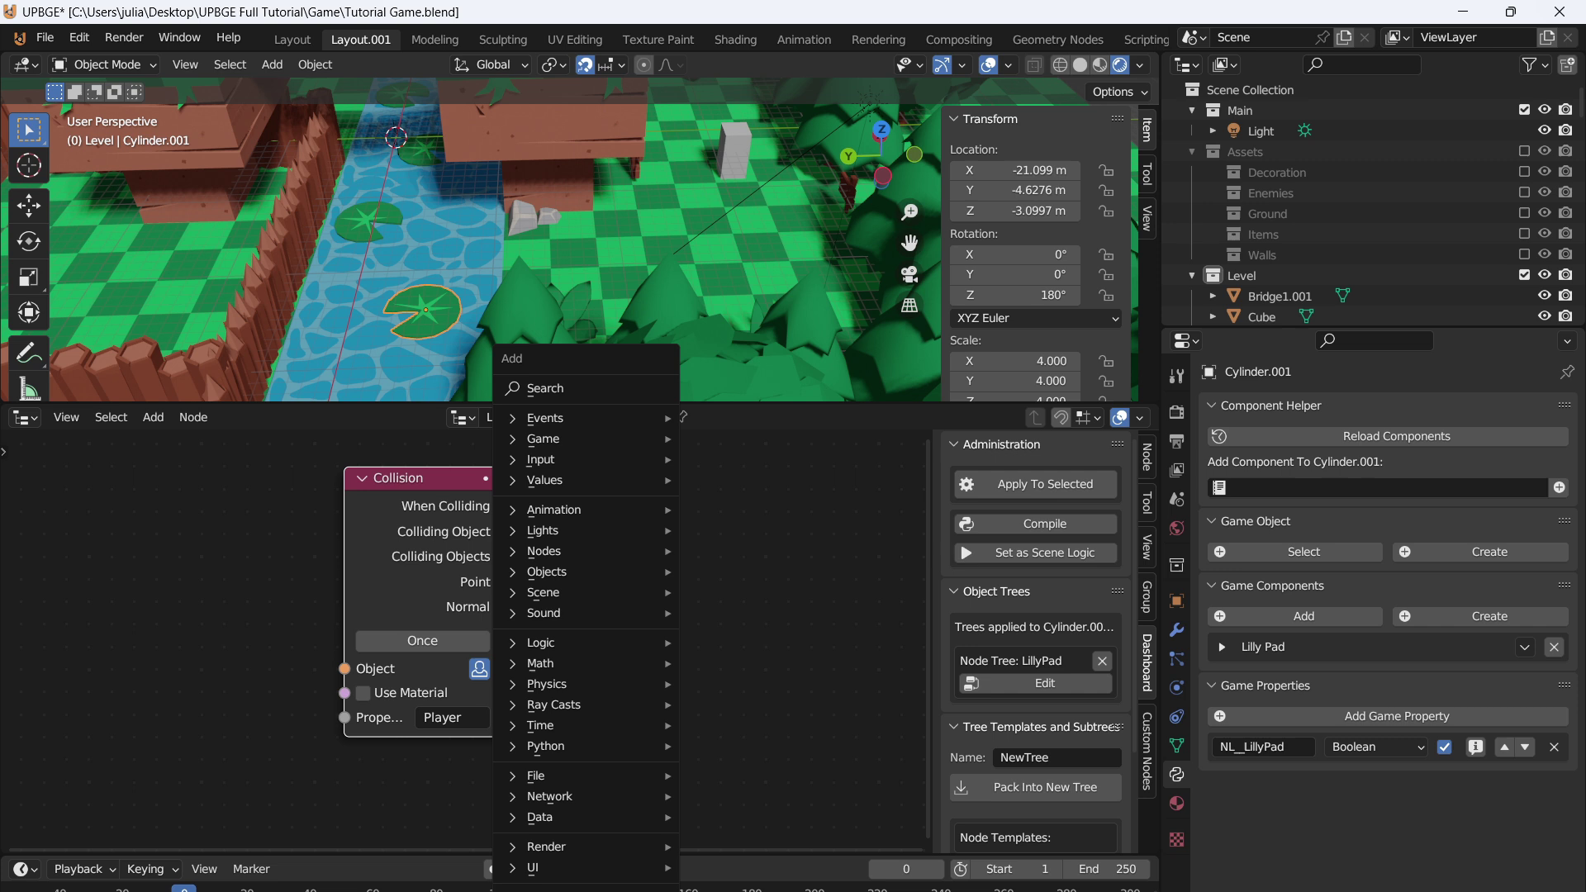
pyautogui.click(545, 388)
pyautogui.write('timer')
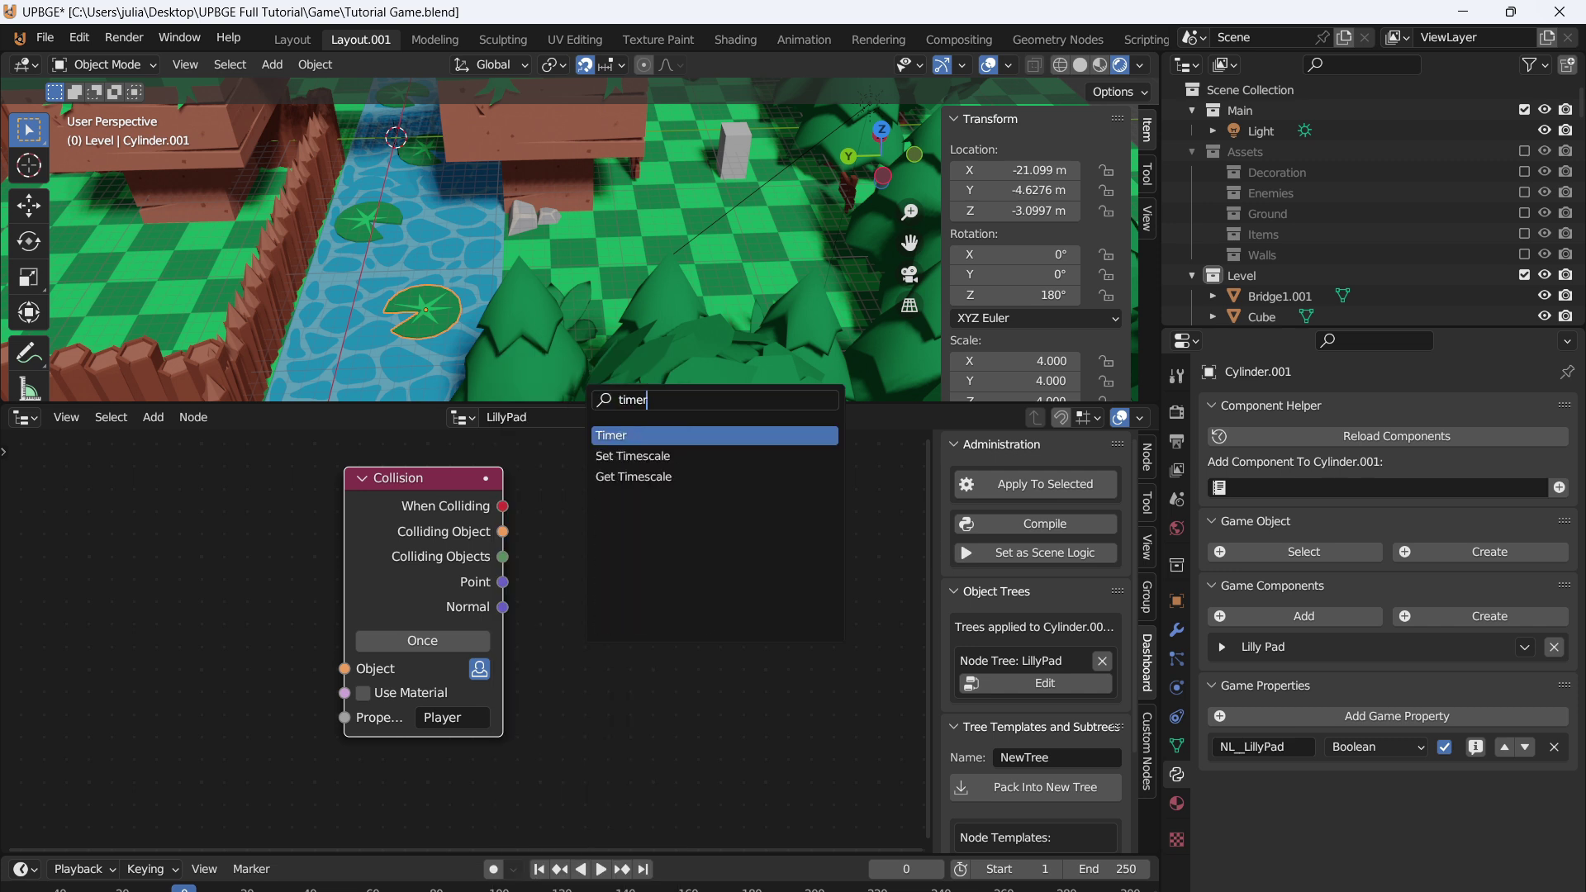
pyautogui.press('Return')
pyautogui.click(600, 489)
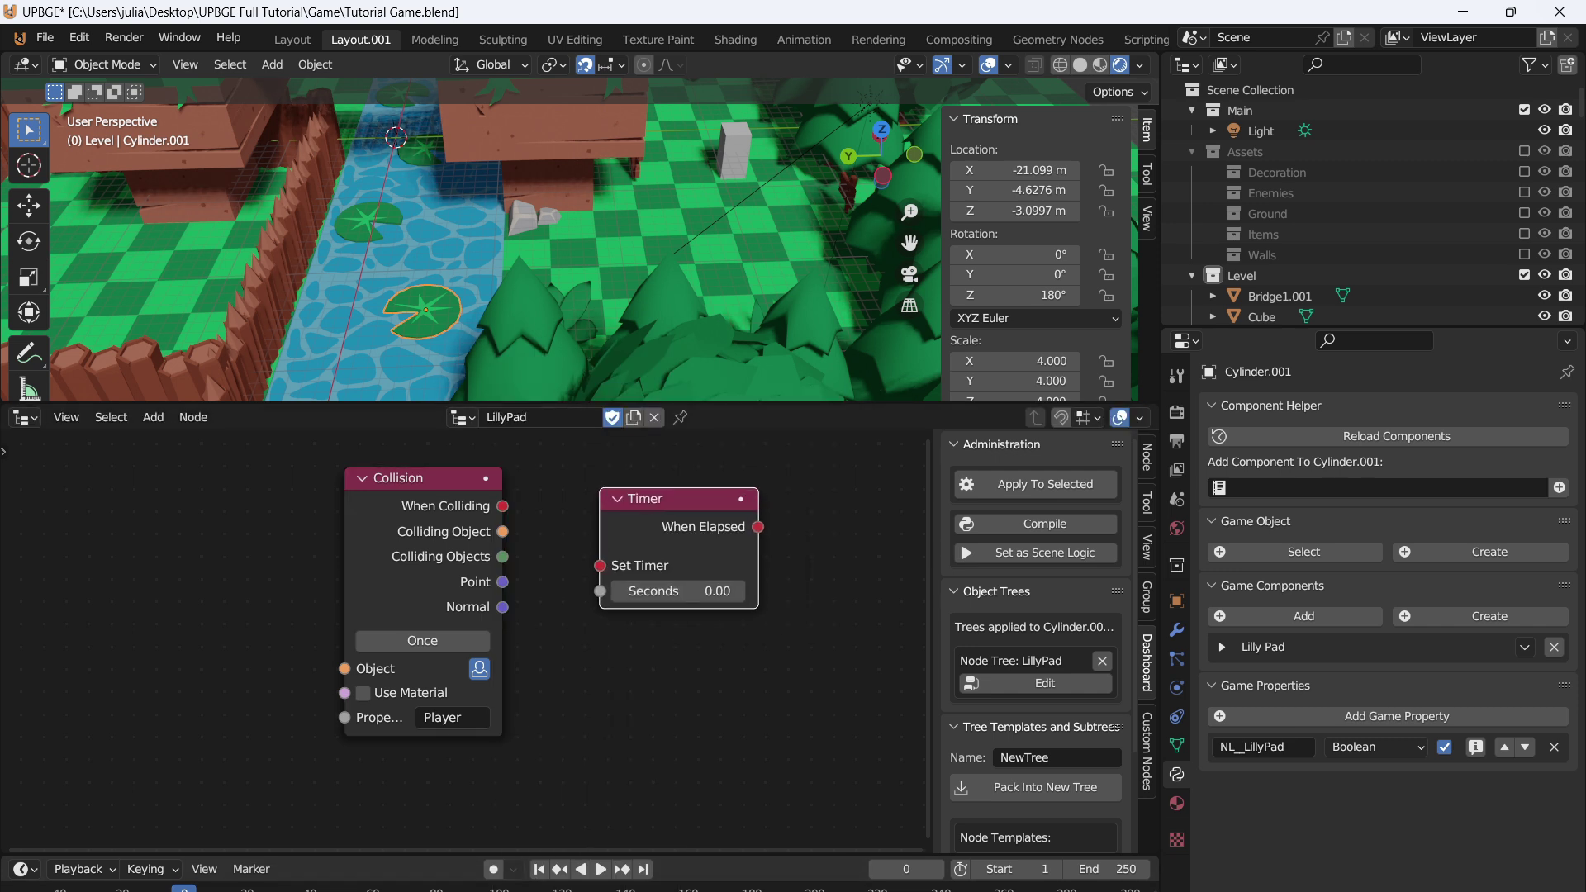
pyautogui.moveTo(502, 507); pyautogui.dragTo(690, 535)
pyautogui.moveTo(603, 631); pyautogui.dragTo(464, 634, button='middle')
# - Set the Timer node's Seconds to 2
pyautogui.scroll(4, 464, 633)
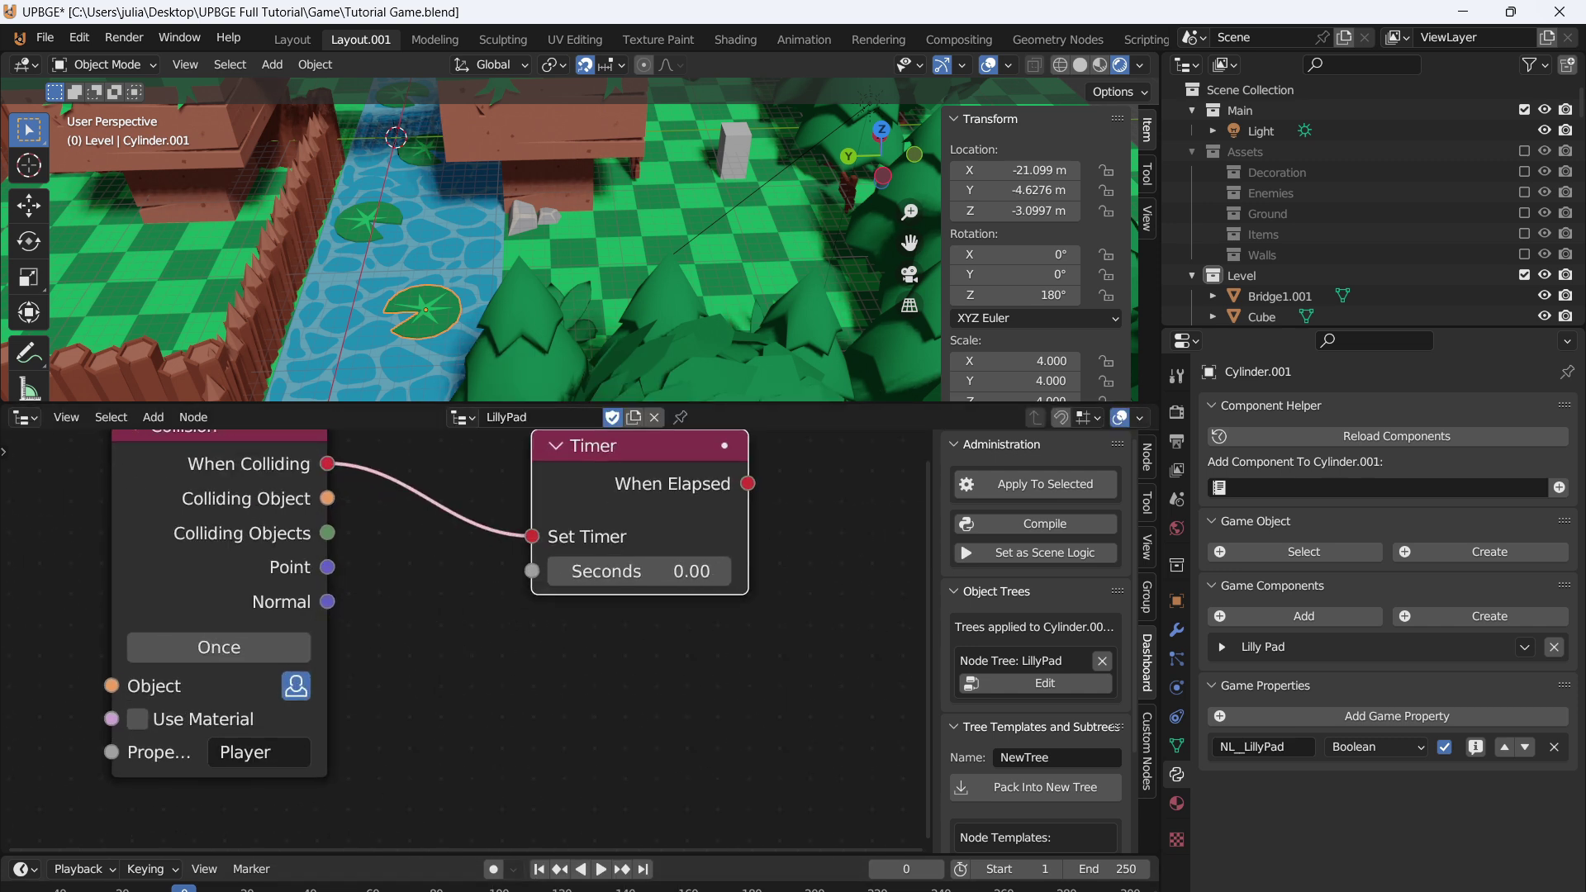
pyautogui.click(639, 571)
pyautogui.write('1')
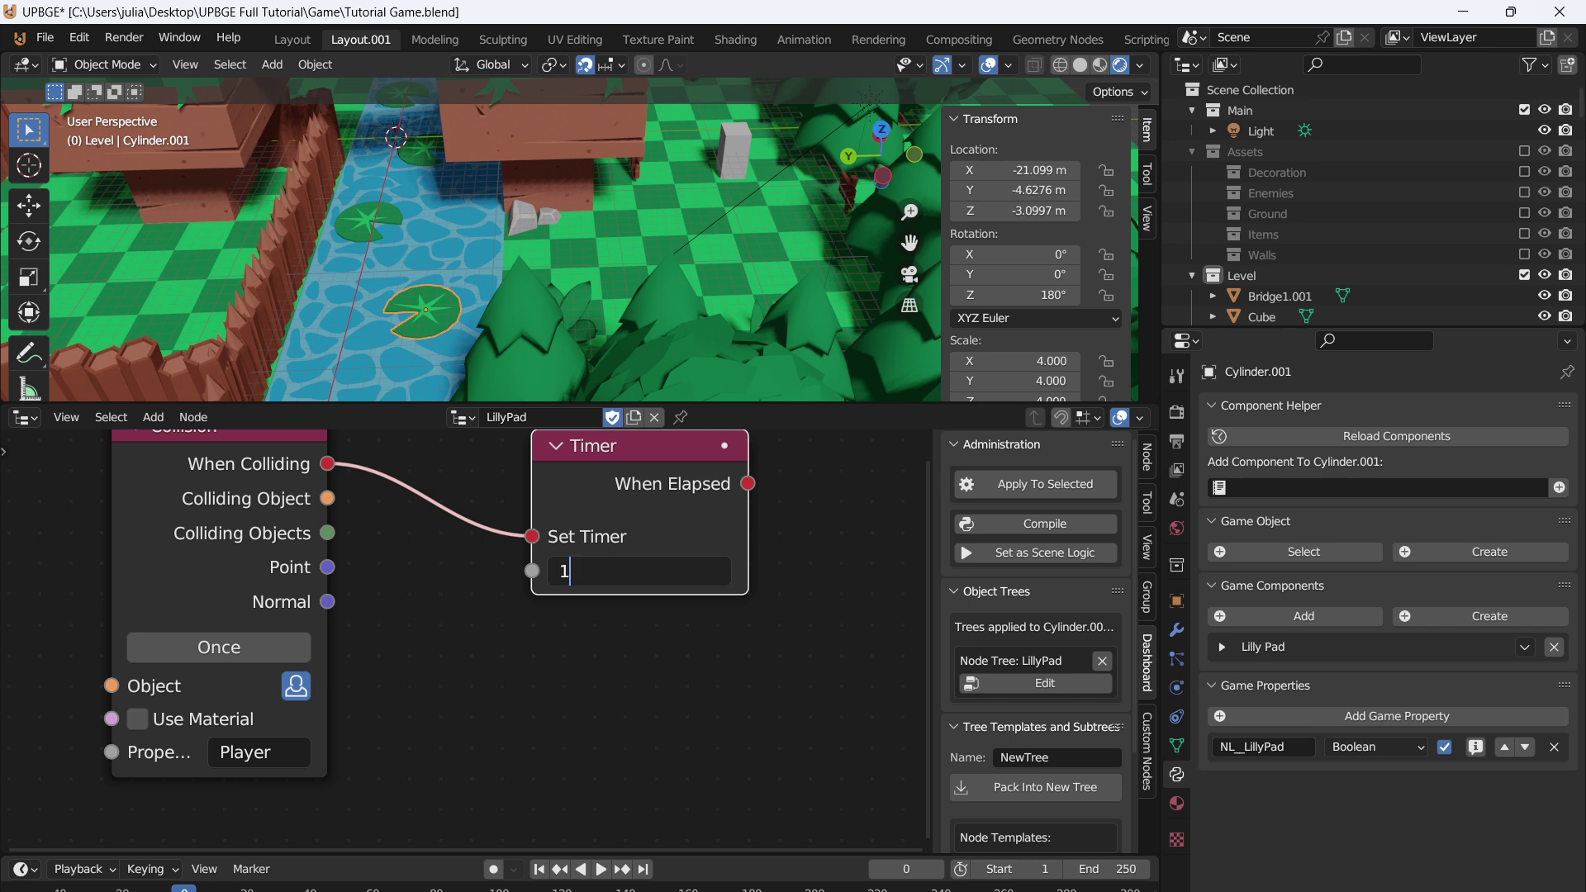
pyautogui.press('BackSpace')
pyautogui.write('2')
pyautogui.press('Return')
# - Add a Set Physics node that targets its owner, and connect the Timer's When Elapsed output to its Condition
pyautogui.scroll(-2, 462, 627)
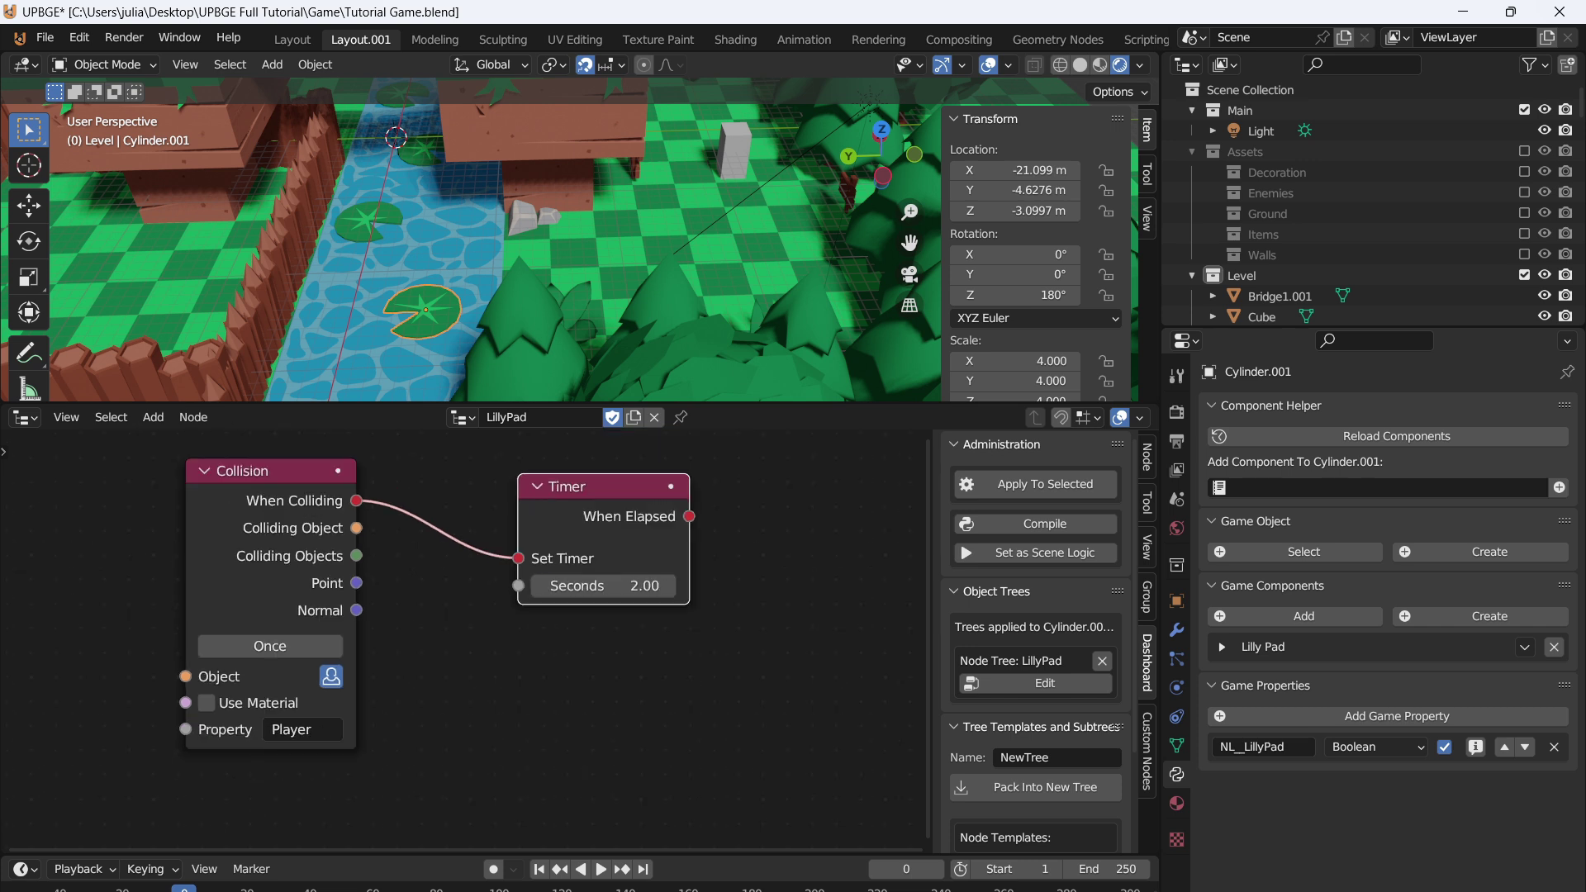
pyautogui.hotkey('shift', 'a')
pyautogui.moveTo(578, 684)
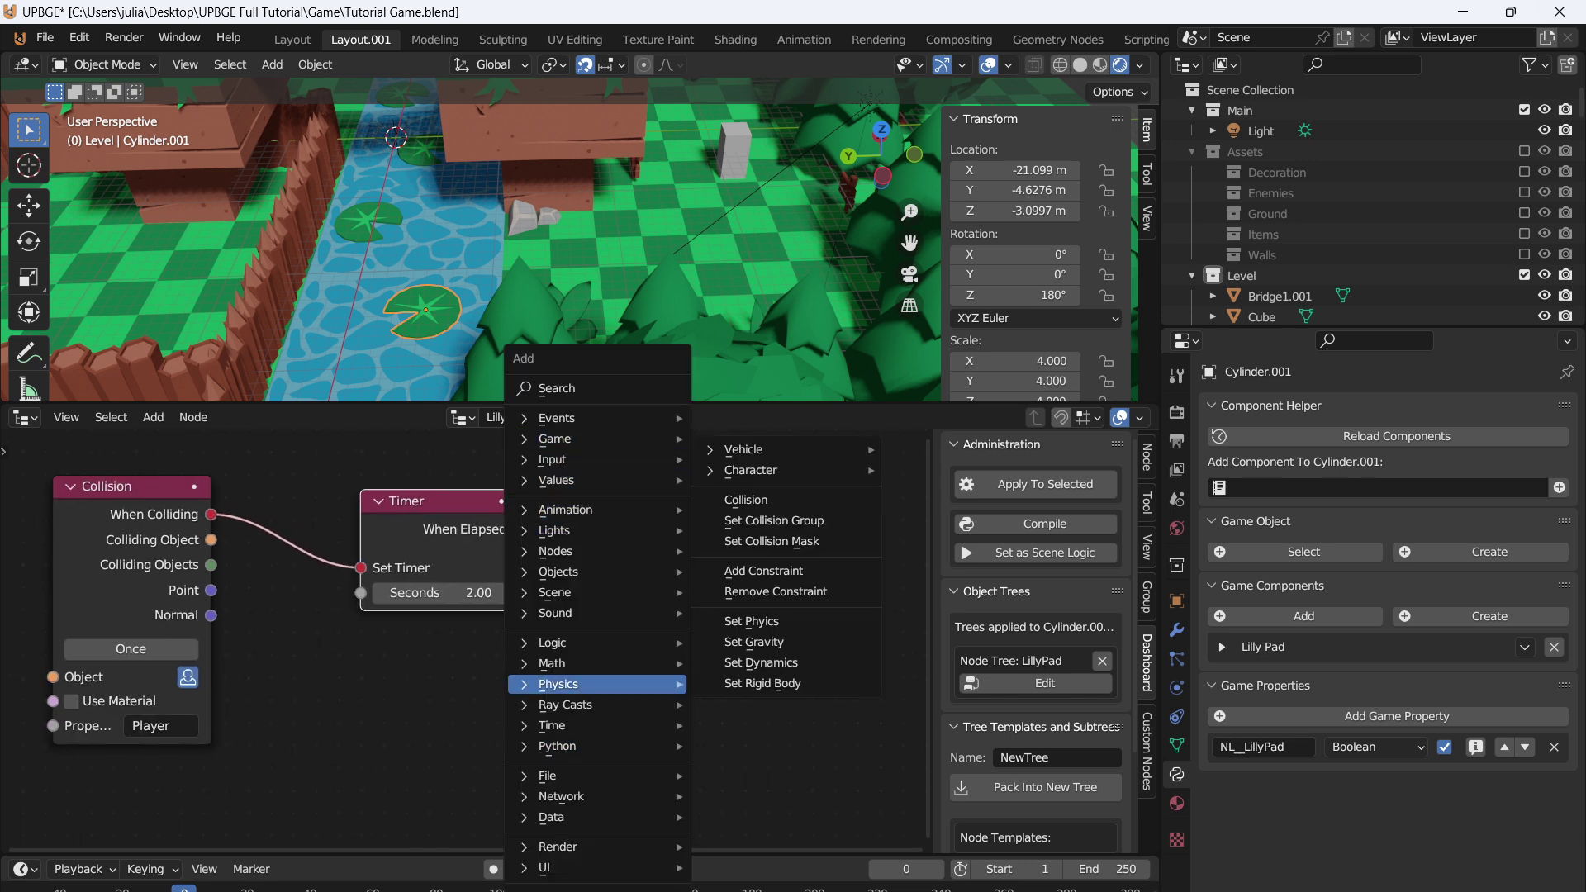
pyautogui.click(751, 621)
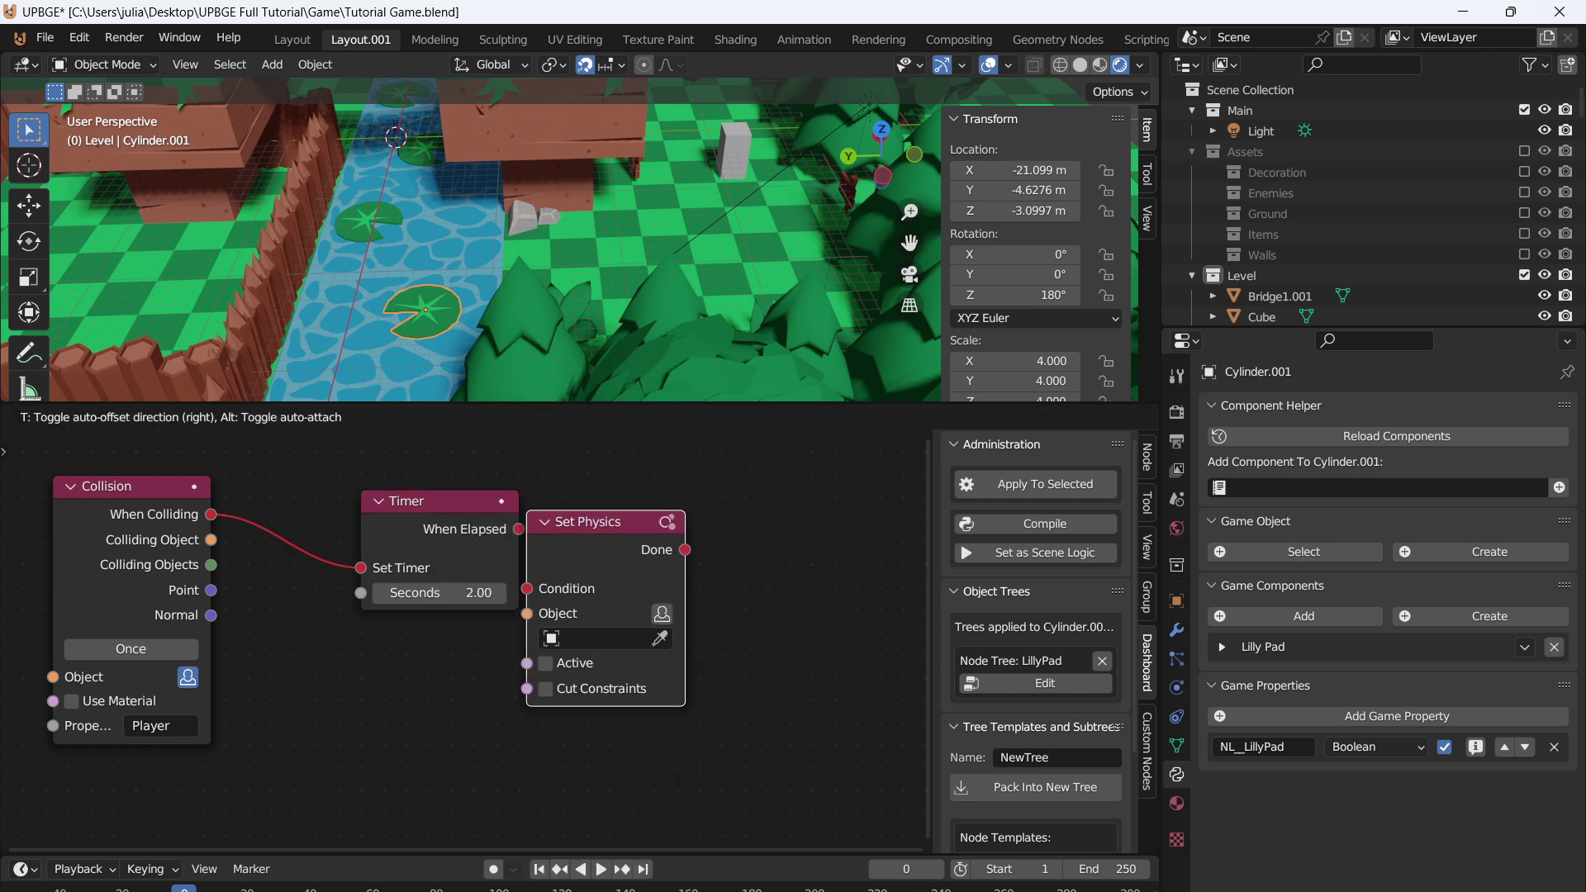
pyautogui.moveTo(519, 530); pyautogui.dragTo(609, 537)
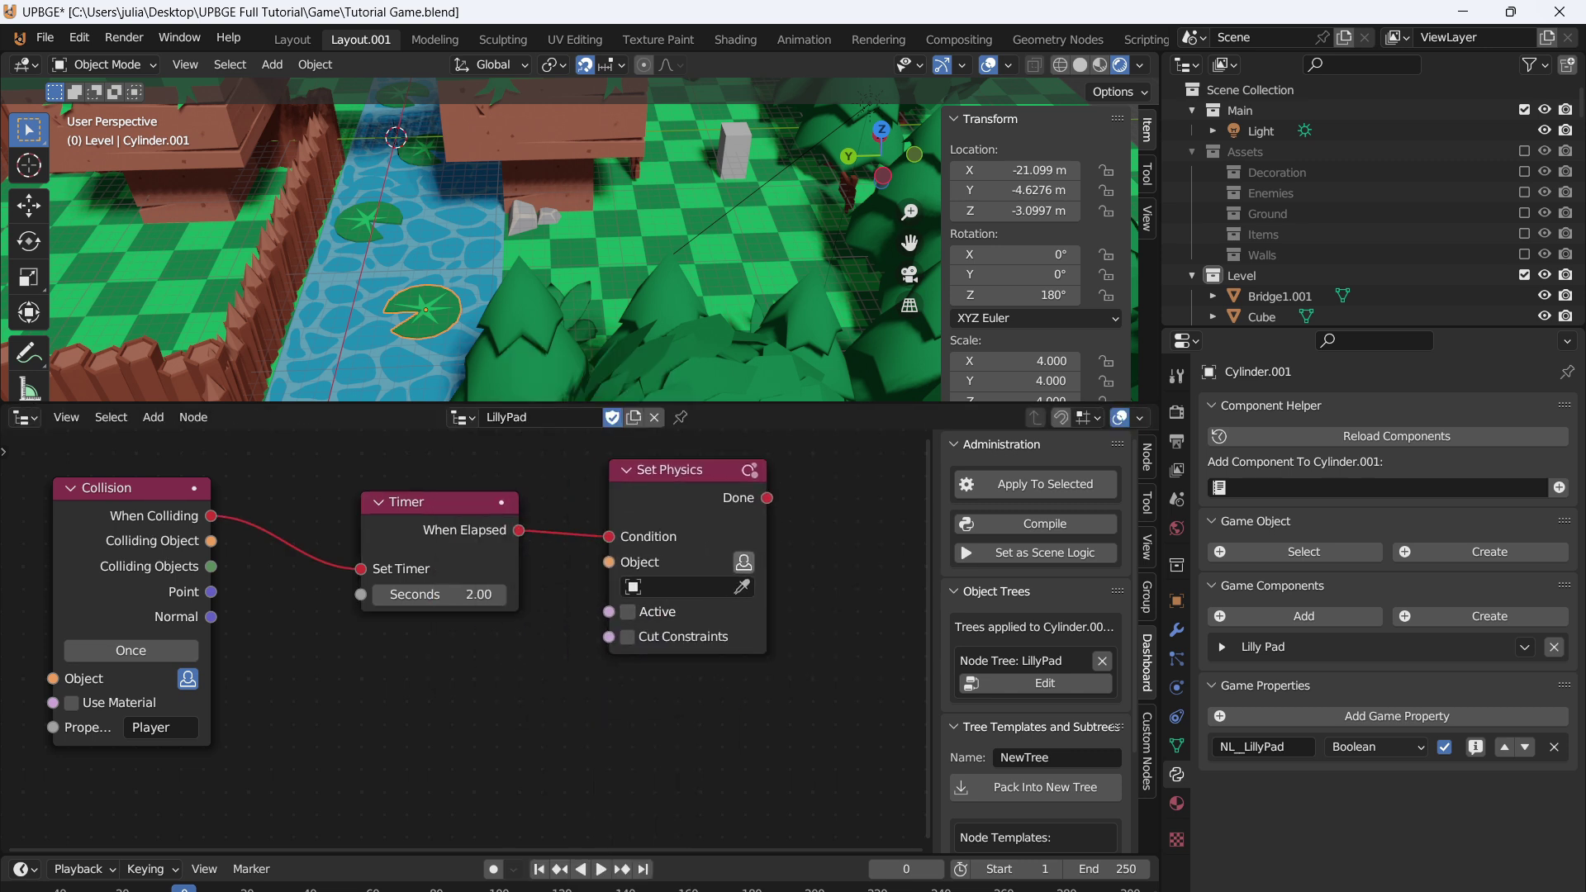
pyautogui.click(743, 562)
pyautogui.moveTo(678, 474); pyautogui.dragTo(692, 469)
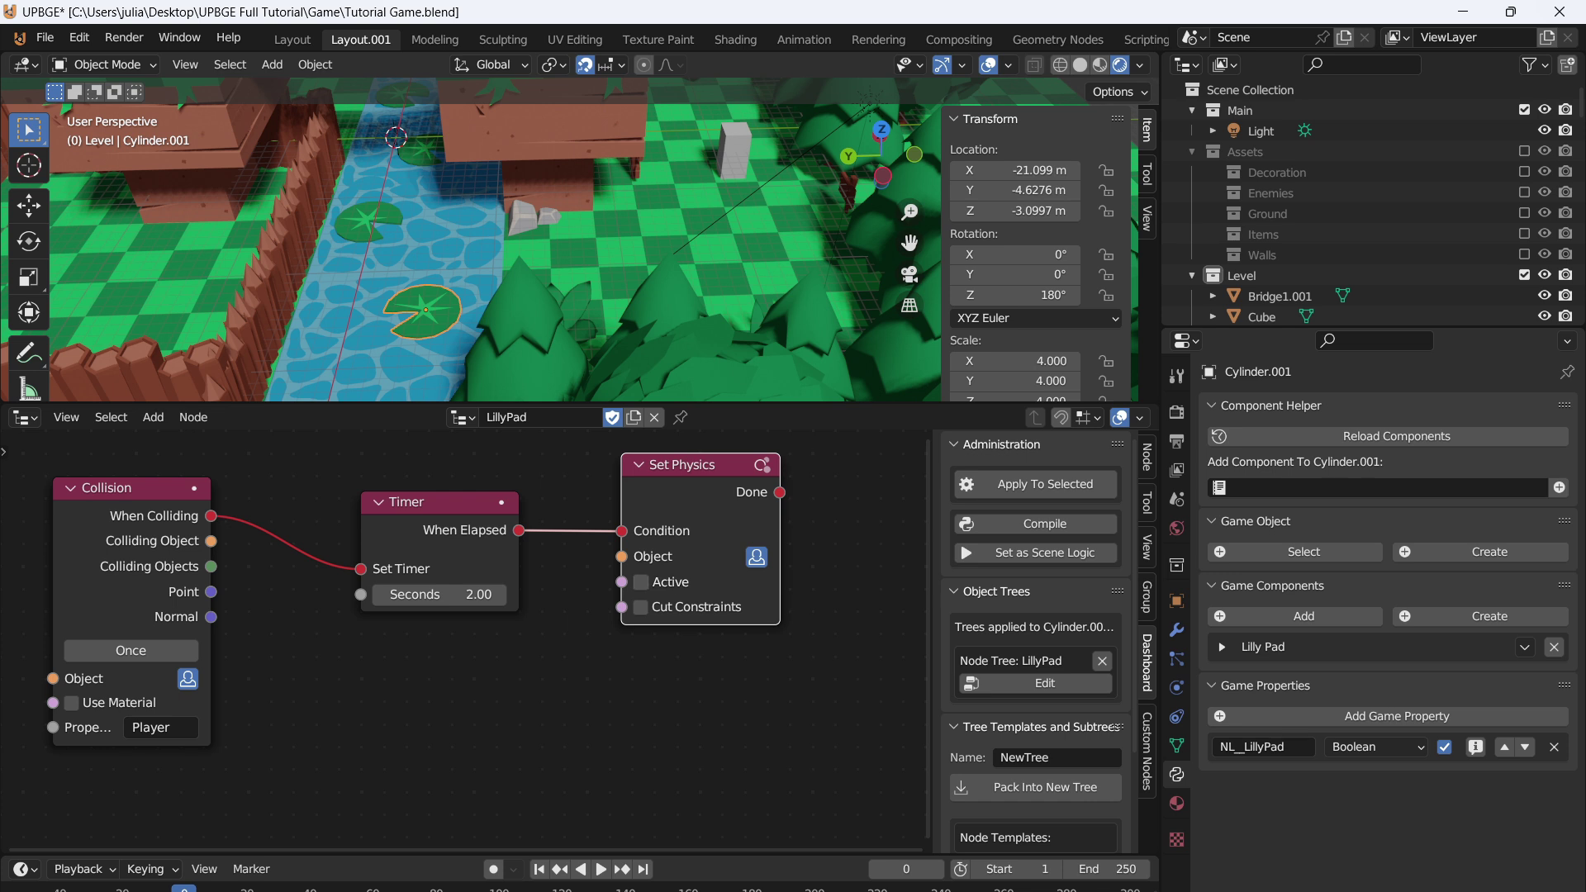
# - Run the game to test the lily pad's collision logic, and end the test run
pyautogui.press('p')
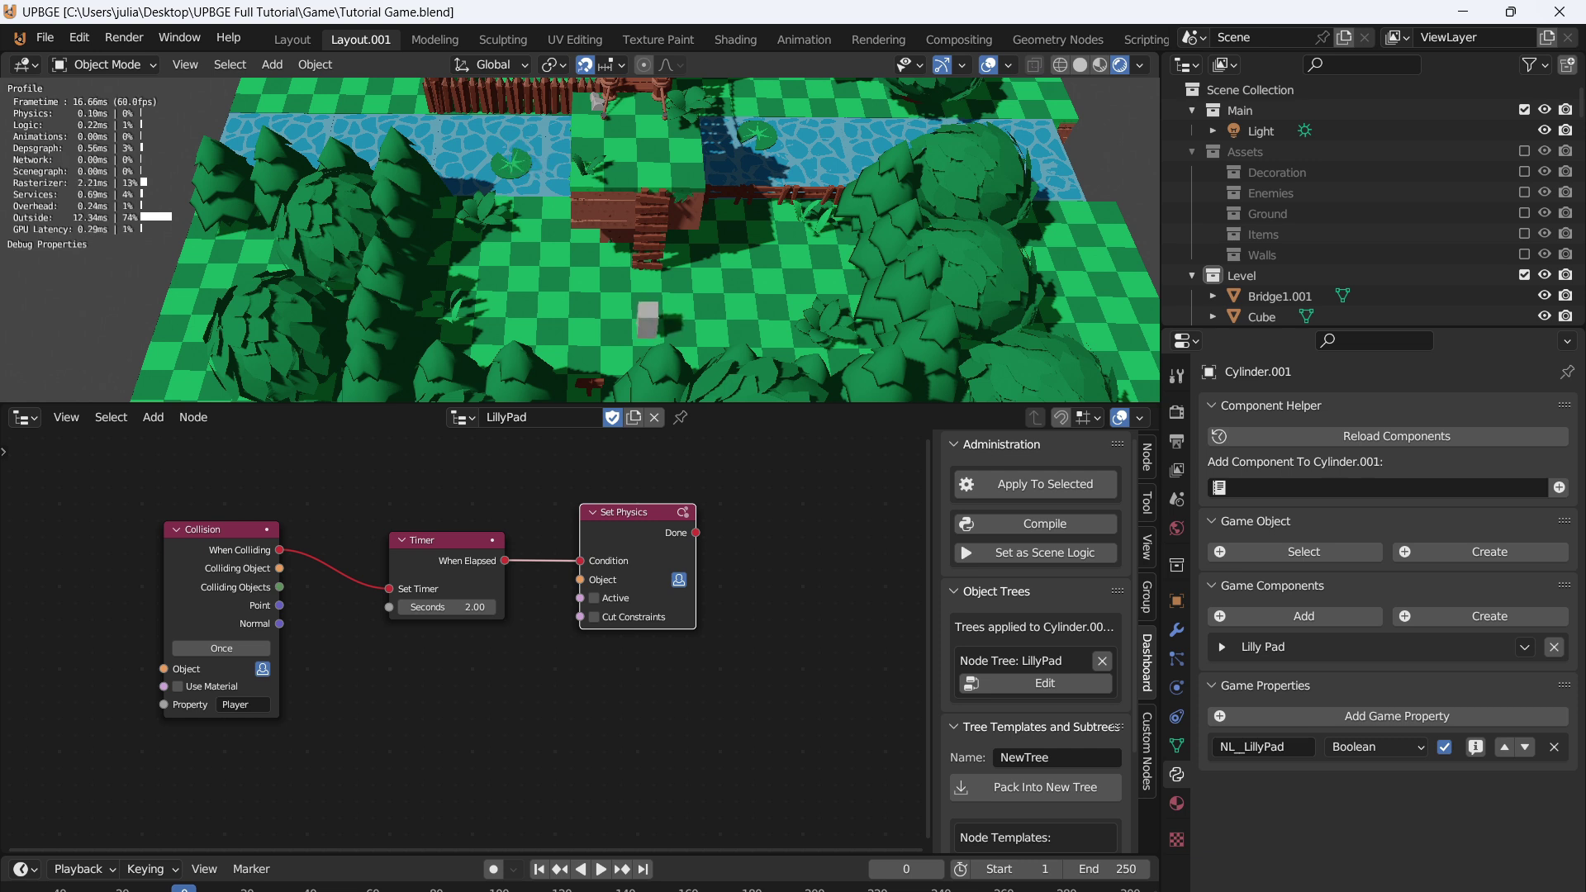
pyautogui.press('Escape')
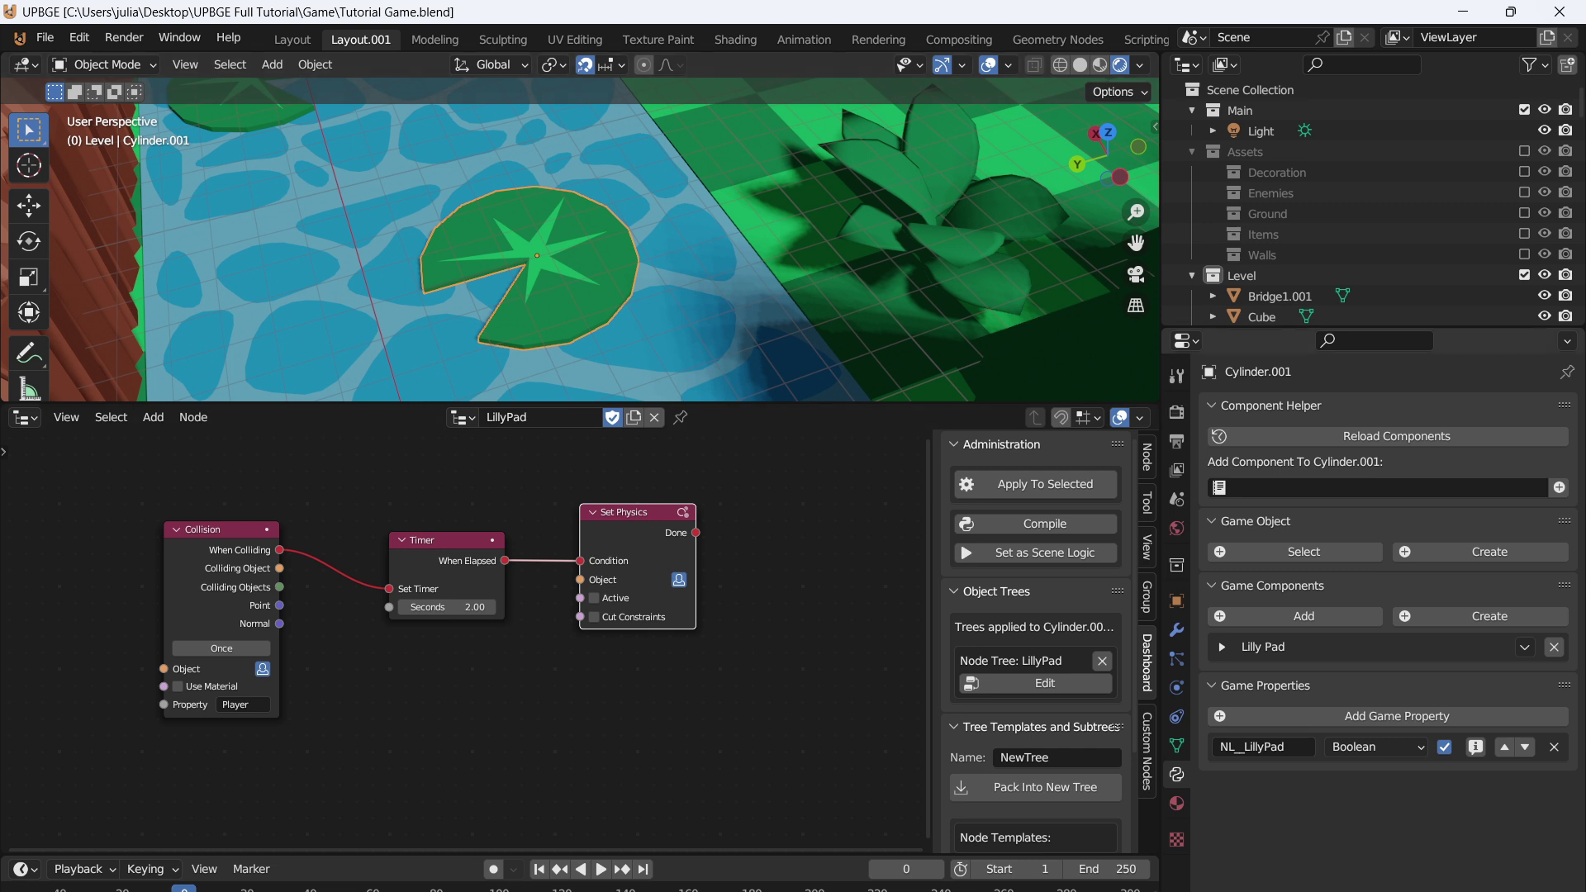
# - Add a Basis shape key and one relative shape key to the lily pad mesh
pyautogui.click(1177, 746)
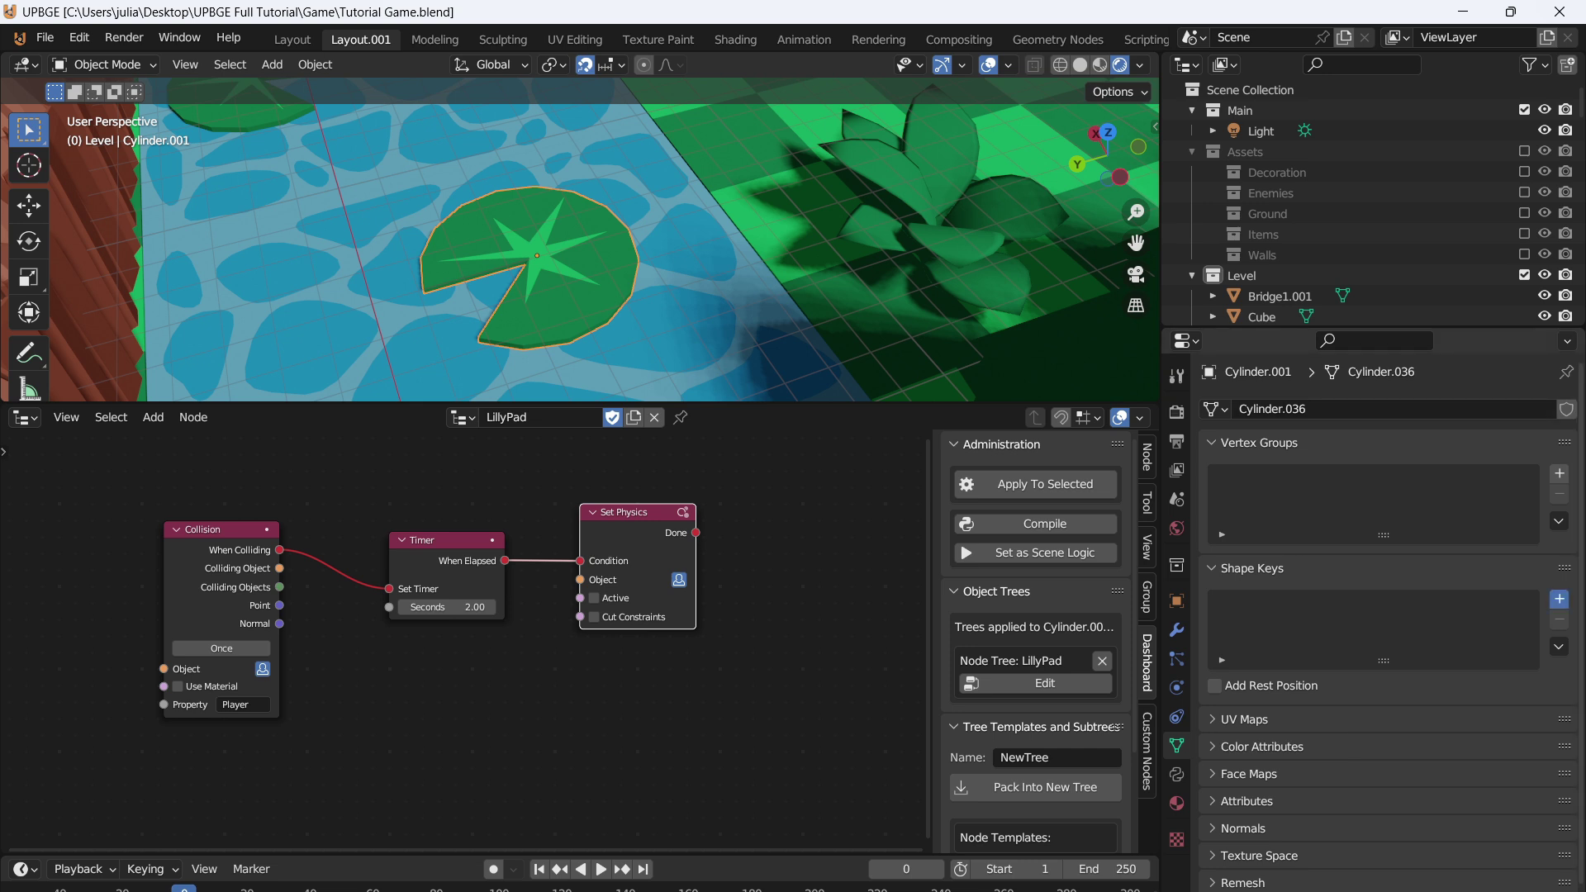
pyautogui.click(1560, 598)
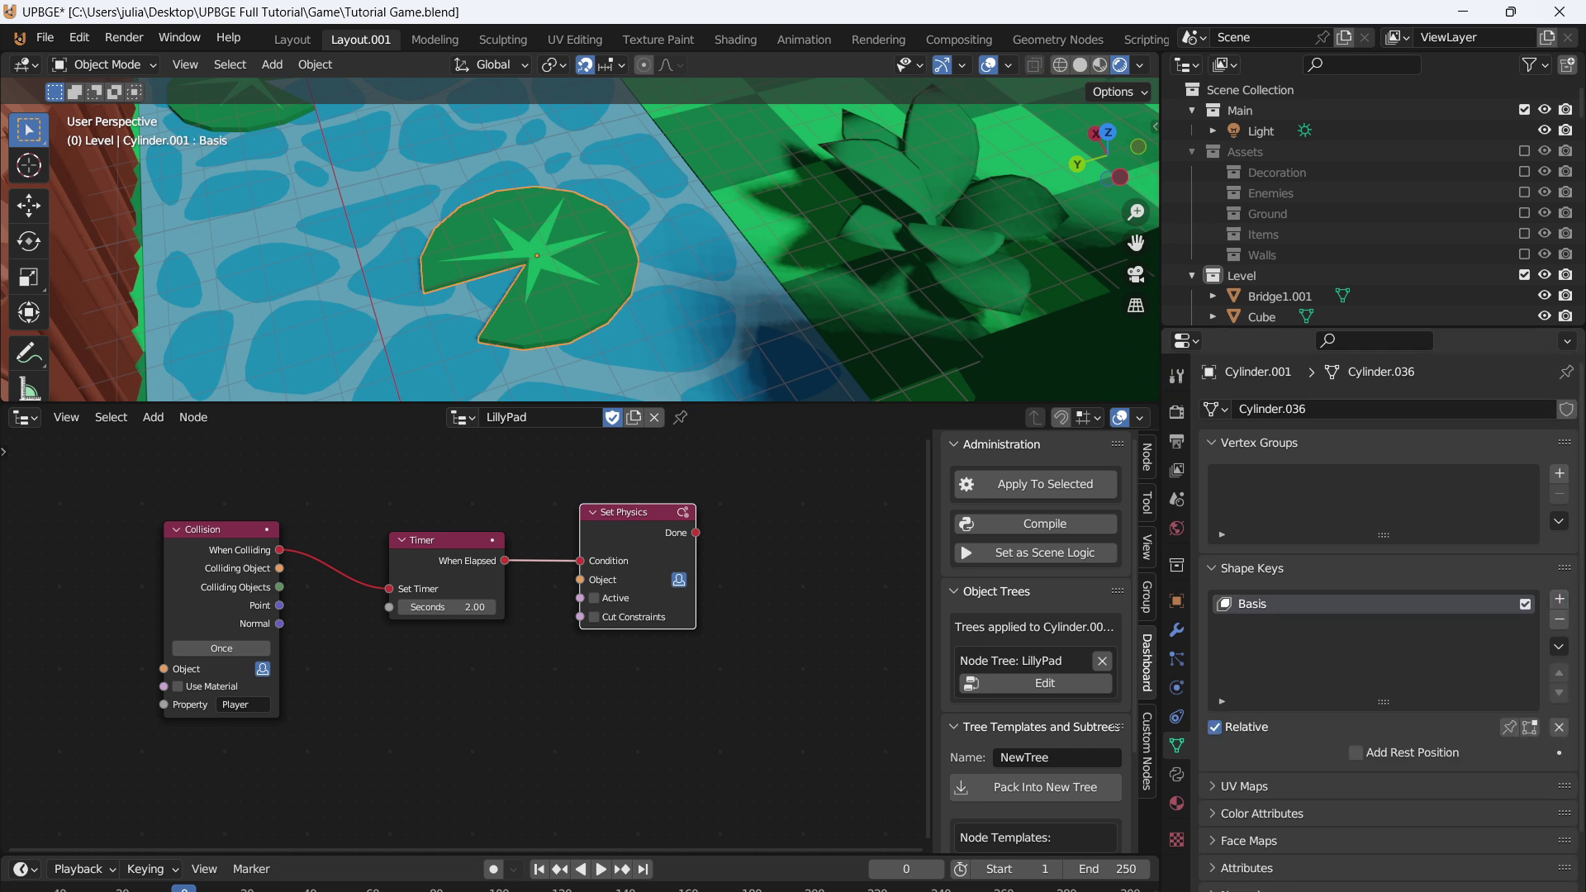
pyautogui.click(1559, 599)
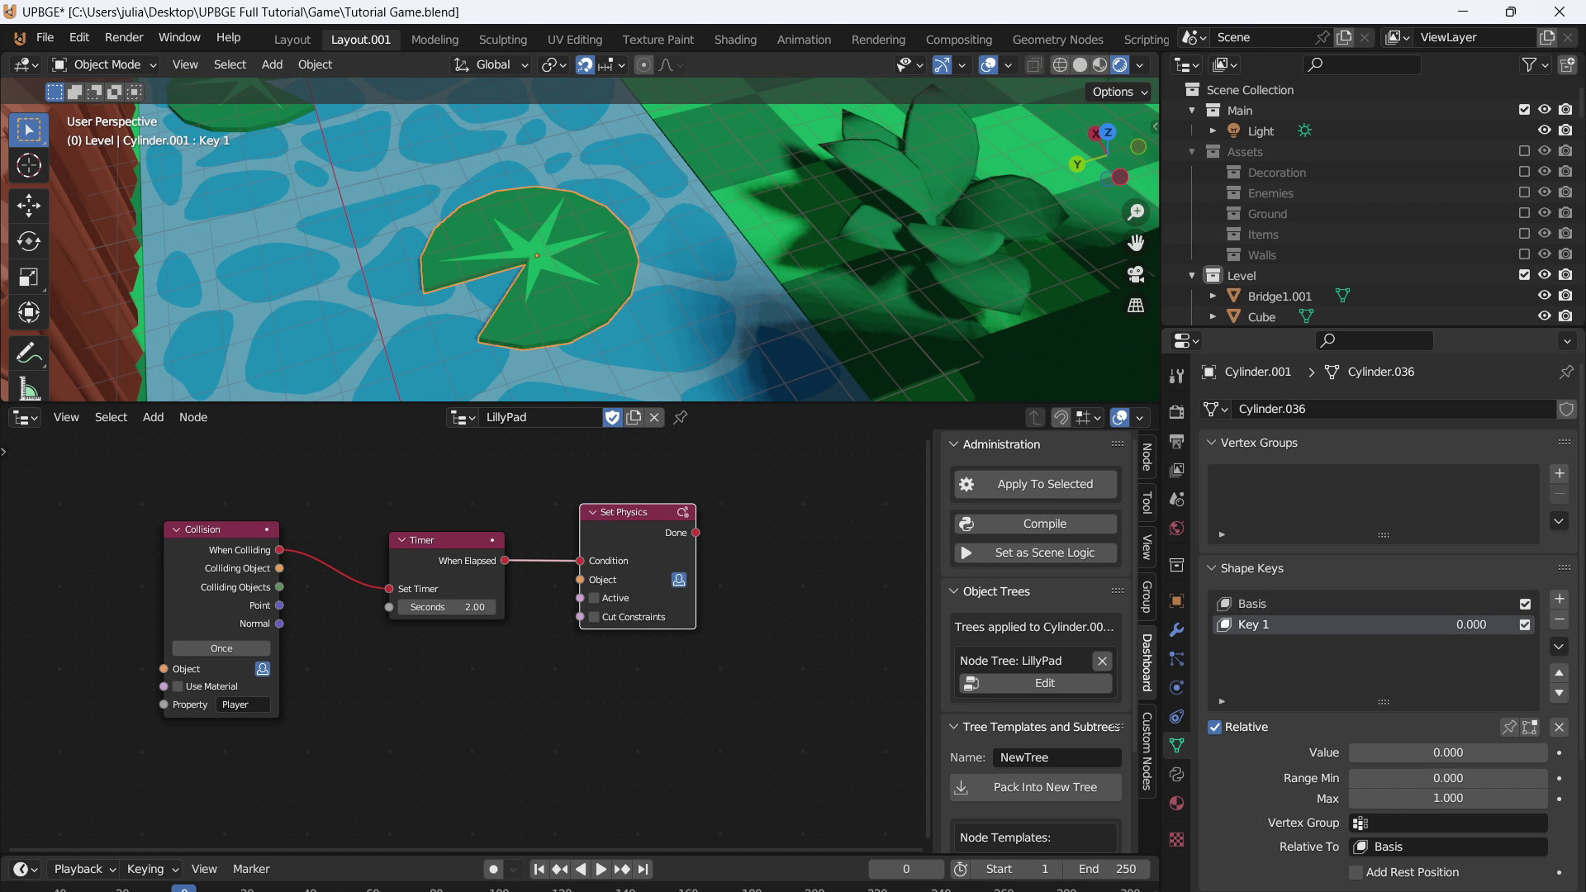
# - Raise the lily pad's outer vertices 2 m along Z in Key 1, and preview the shape by varying its value
pyautogui.press('Tab')
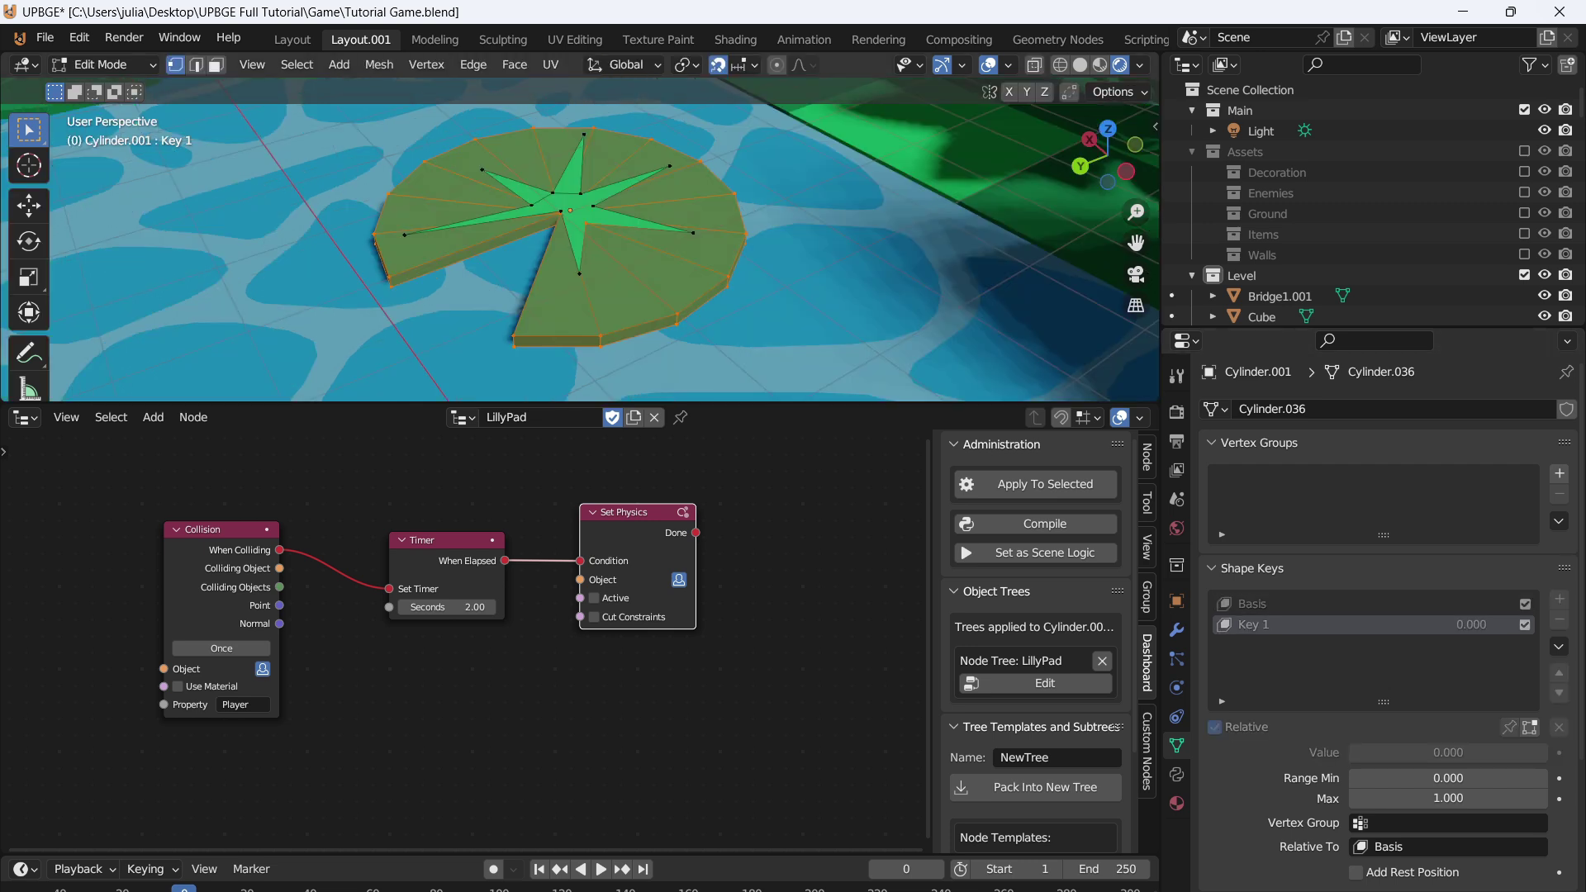
pyautogui.press('KP_7')
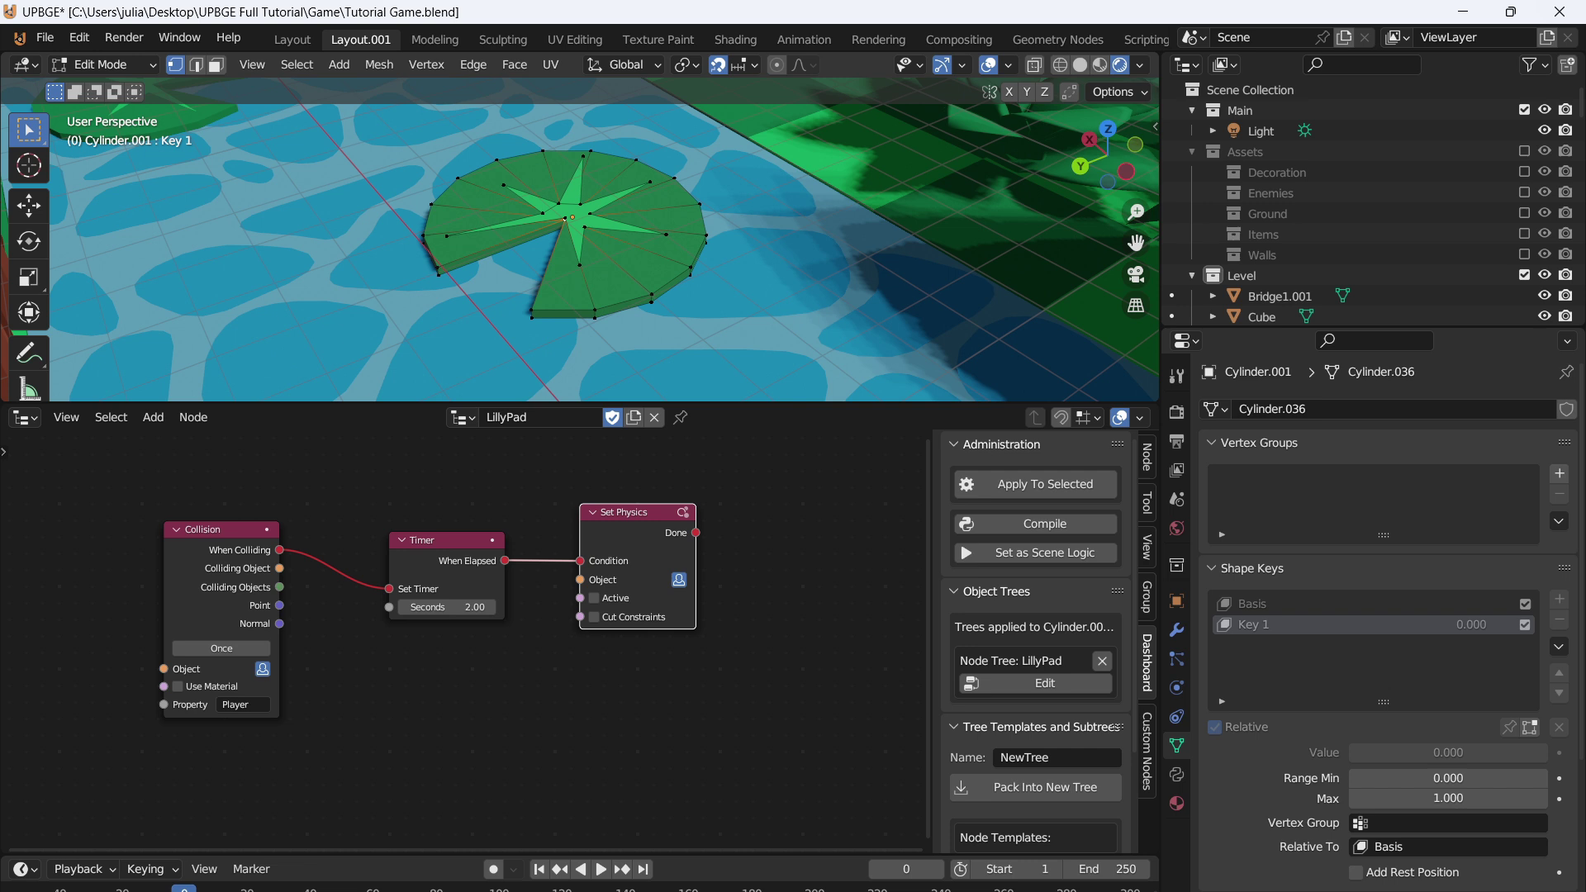
pyautogui.press('c')
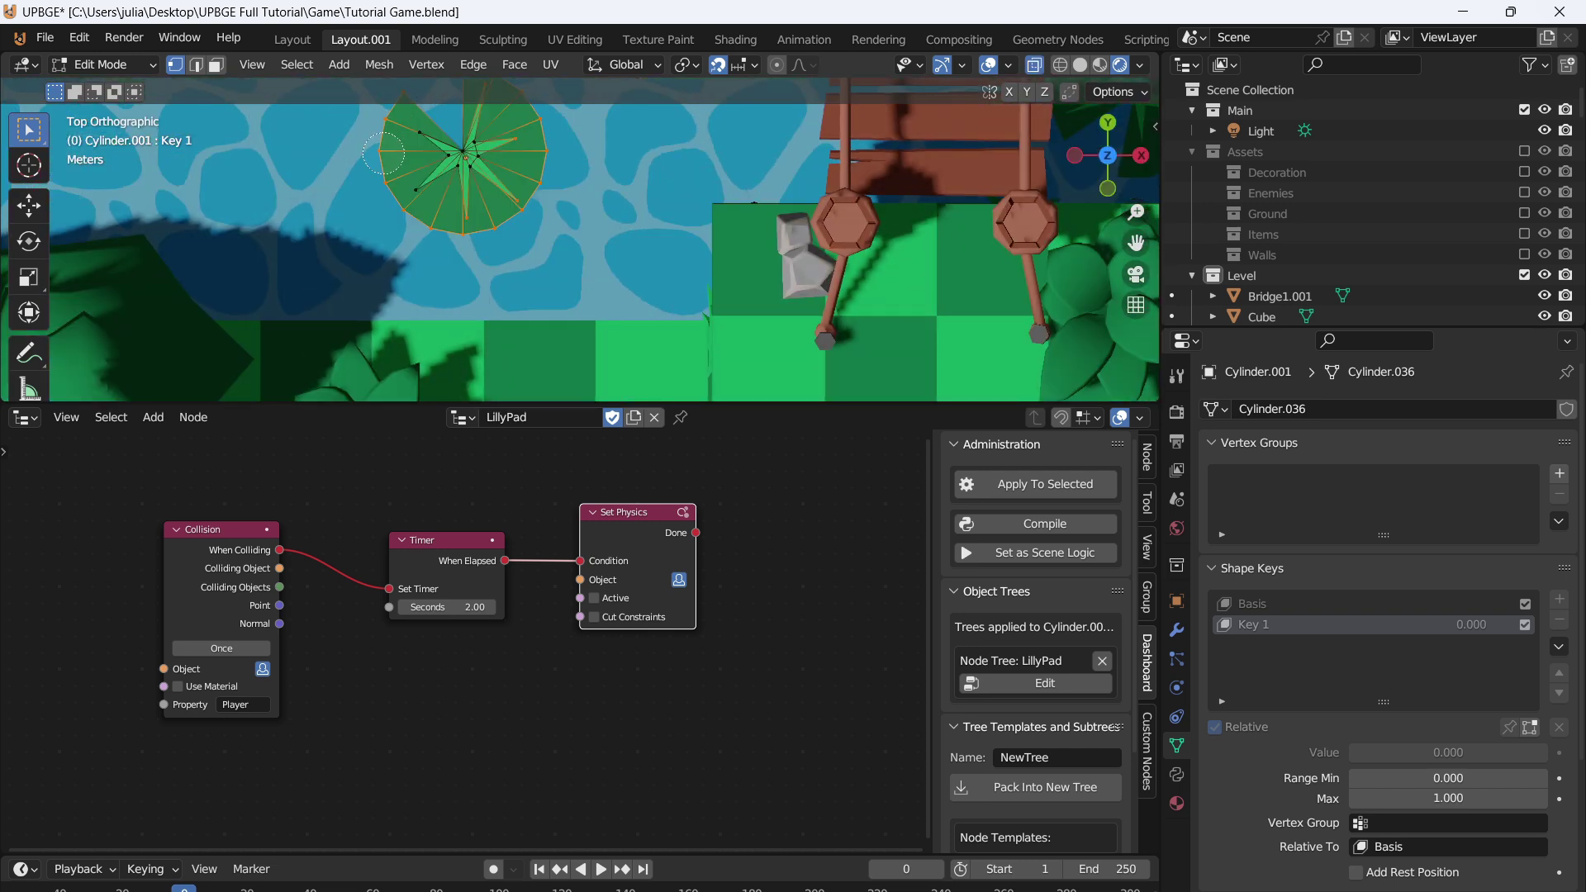
pyautogui.moveTo(525, 195)
pyautogui.mouseDown()
pyautogui.moveTo(511, 96)
pyautogui.moveTo(472, 89)
pyautogui.mouseUp()
pyautogui.rightClick(472, 89)
pyautogui.moveTo(473, 89)
pyautogui.mouseDown(button='middle')
pyautogui.moveTo(570, 74)
pyautogui.moveTo(652, 33)
pyautogui.mouseUp(button='middle')
pyautogui.press('g')
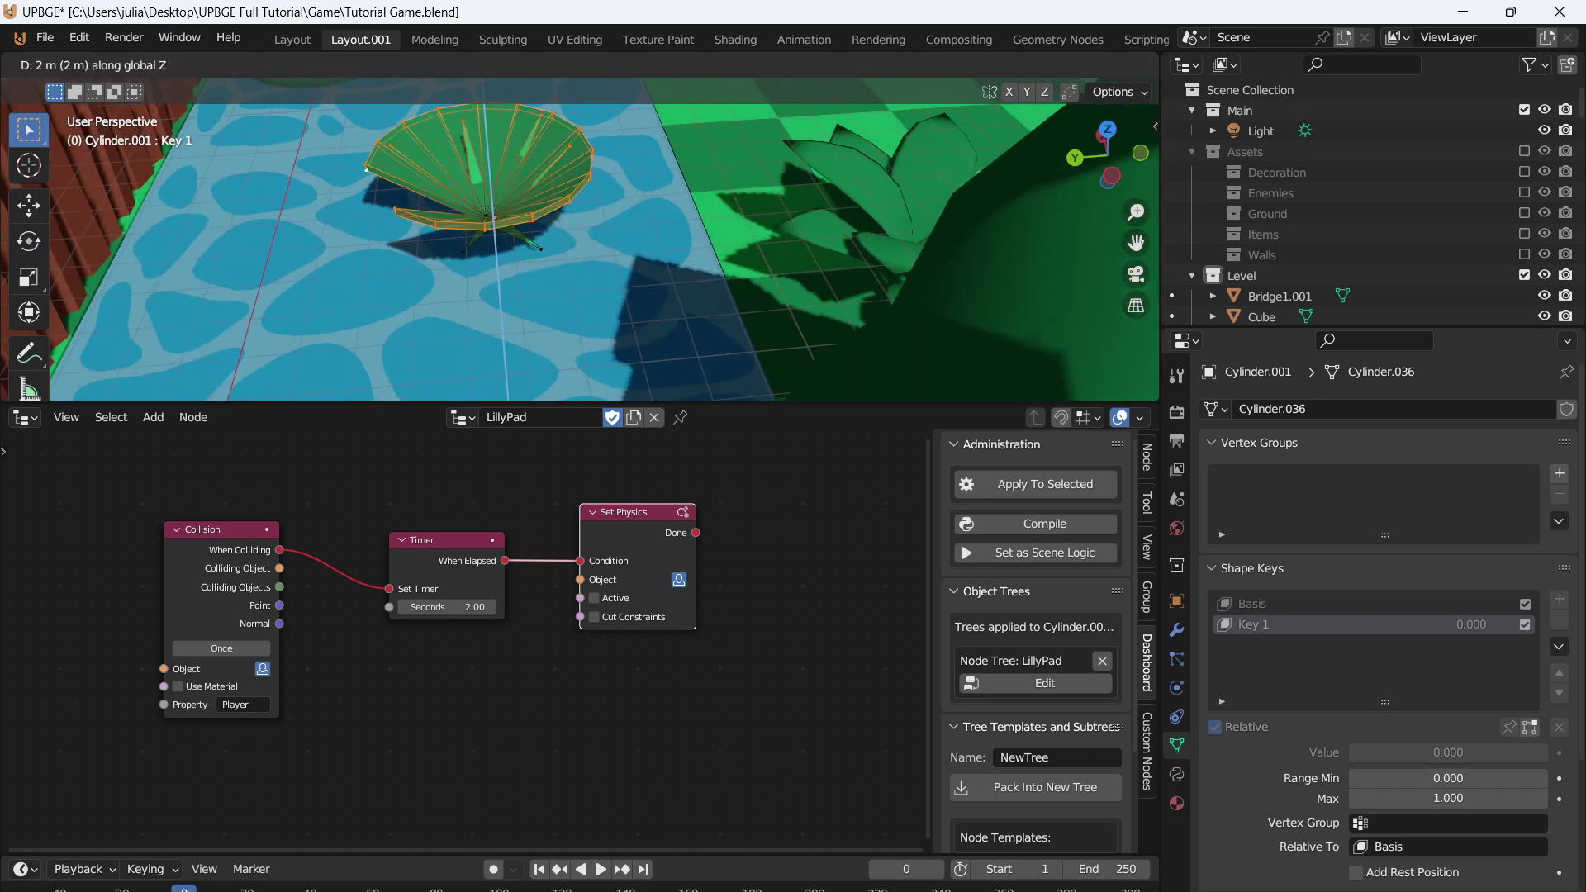
pyautogui.press('Return')
pyautogui.press('Tab')
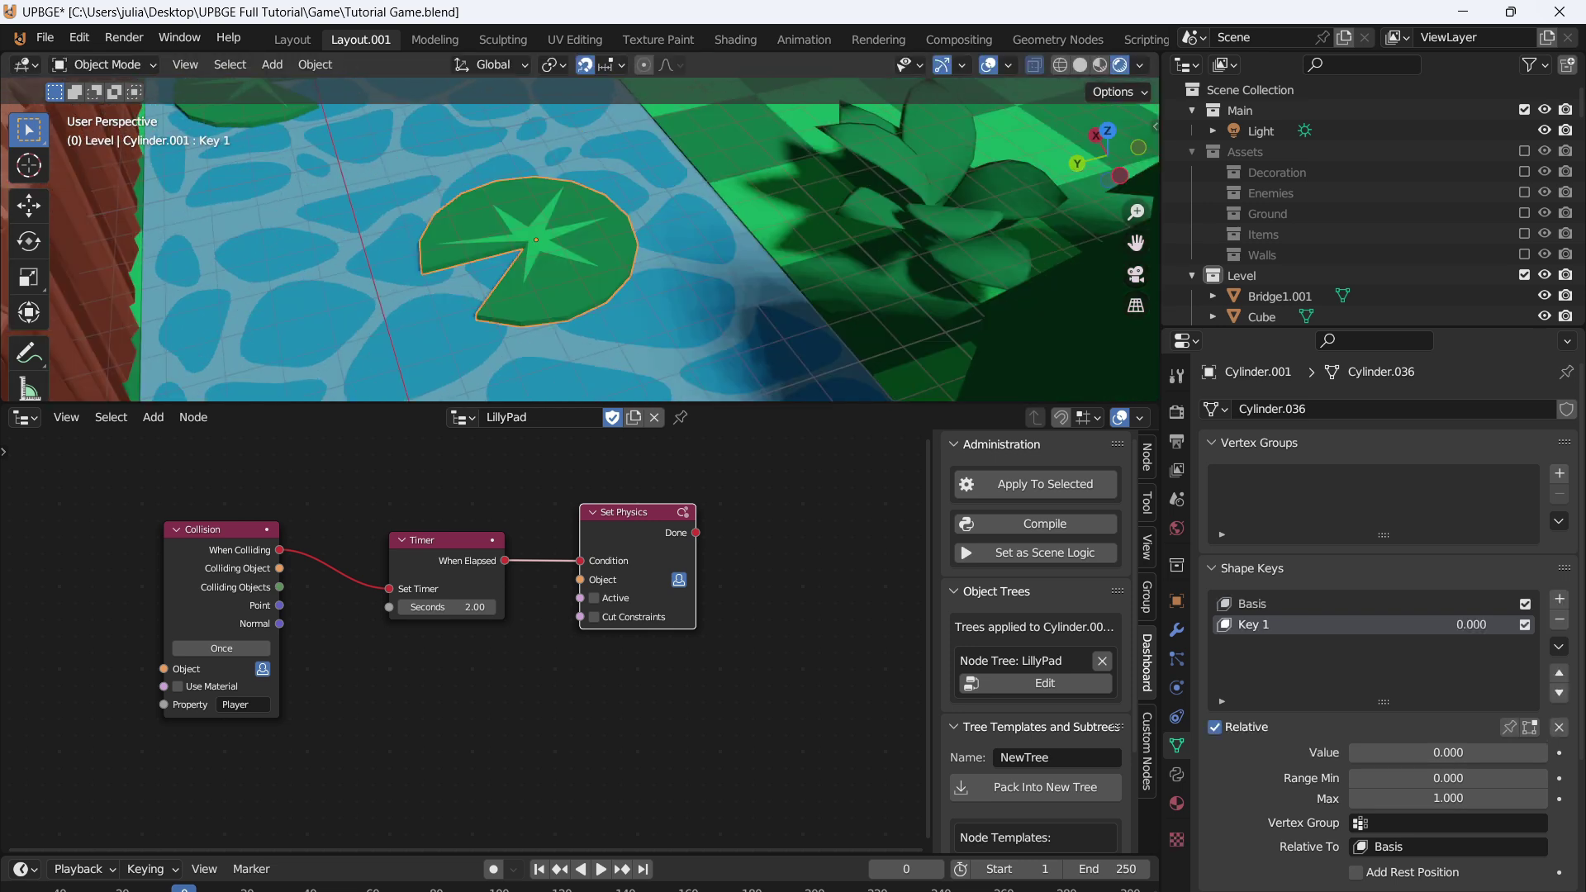
pyautogui.scroll(-1, 579, 239)
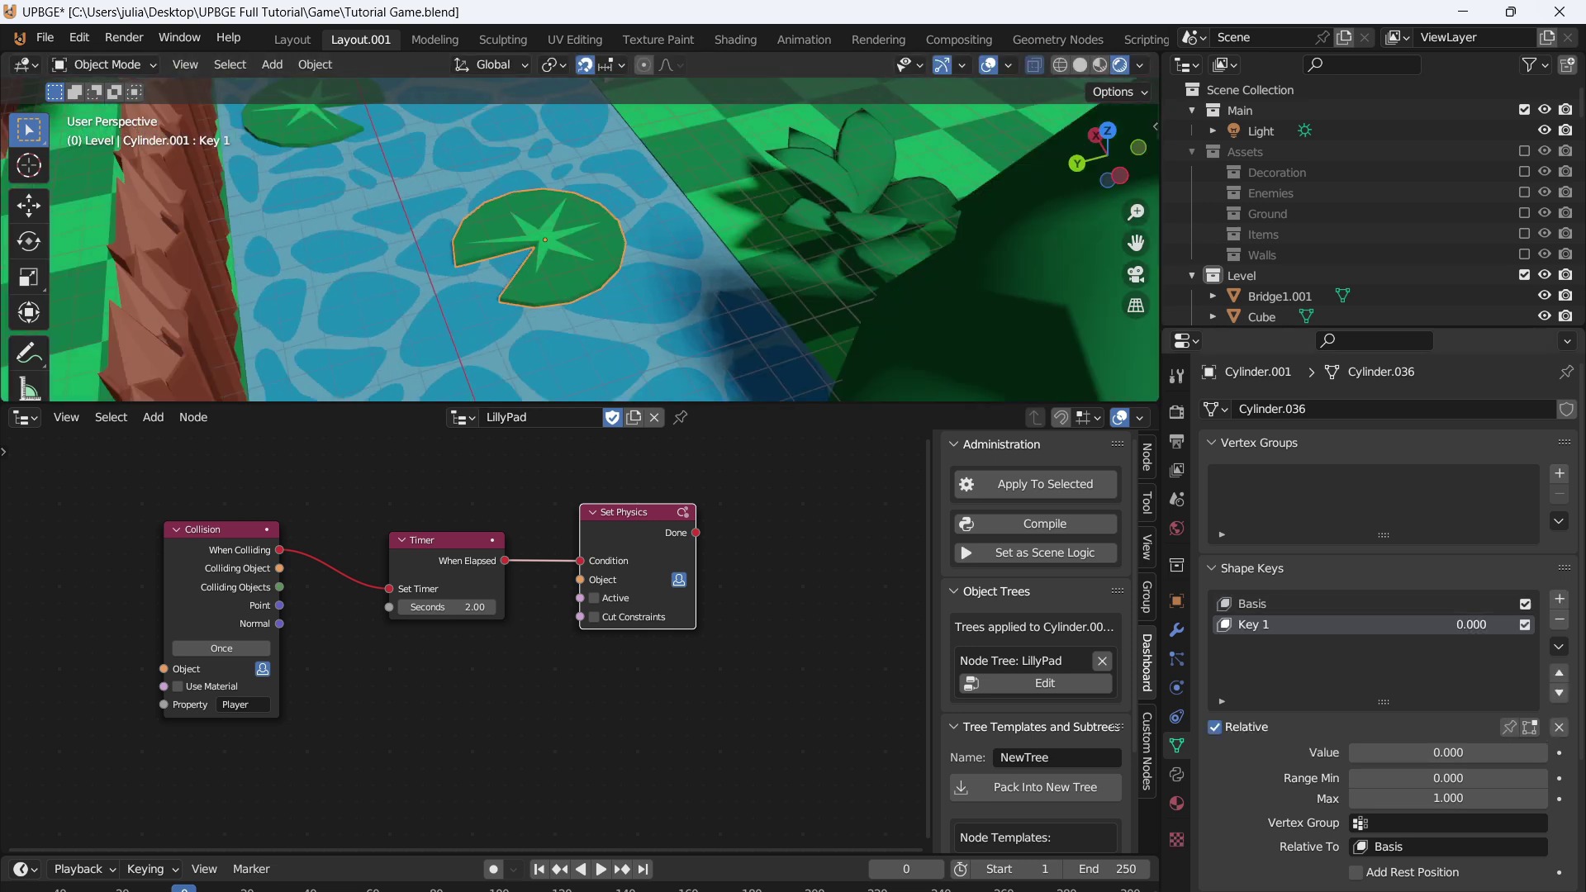
pyautogui.moveTo(1358, 752)
pyautogui.mouseDown()
pyautogui.moveTo(1548, 753)
pyautogui.moveTo(1349, 752)
pyautogui.mouseUp()
pyautogui.moveTo(594, 248); pyautogui.dragTo(618, 250, button='middle')
# - Add another shape key and lower the whole lily pad mesh along Z in it
pyautogui.click(1559, 599)
pyautogui.press('Tab')
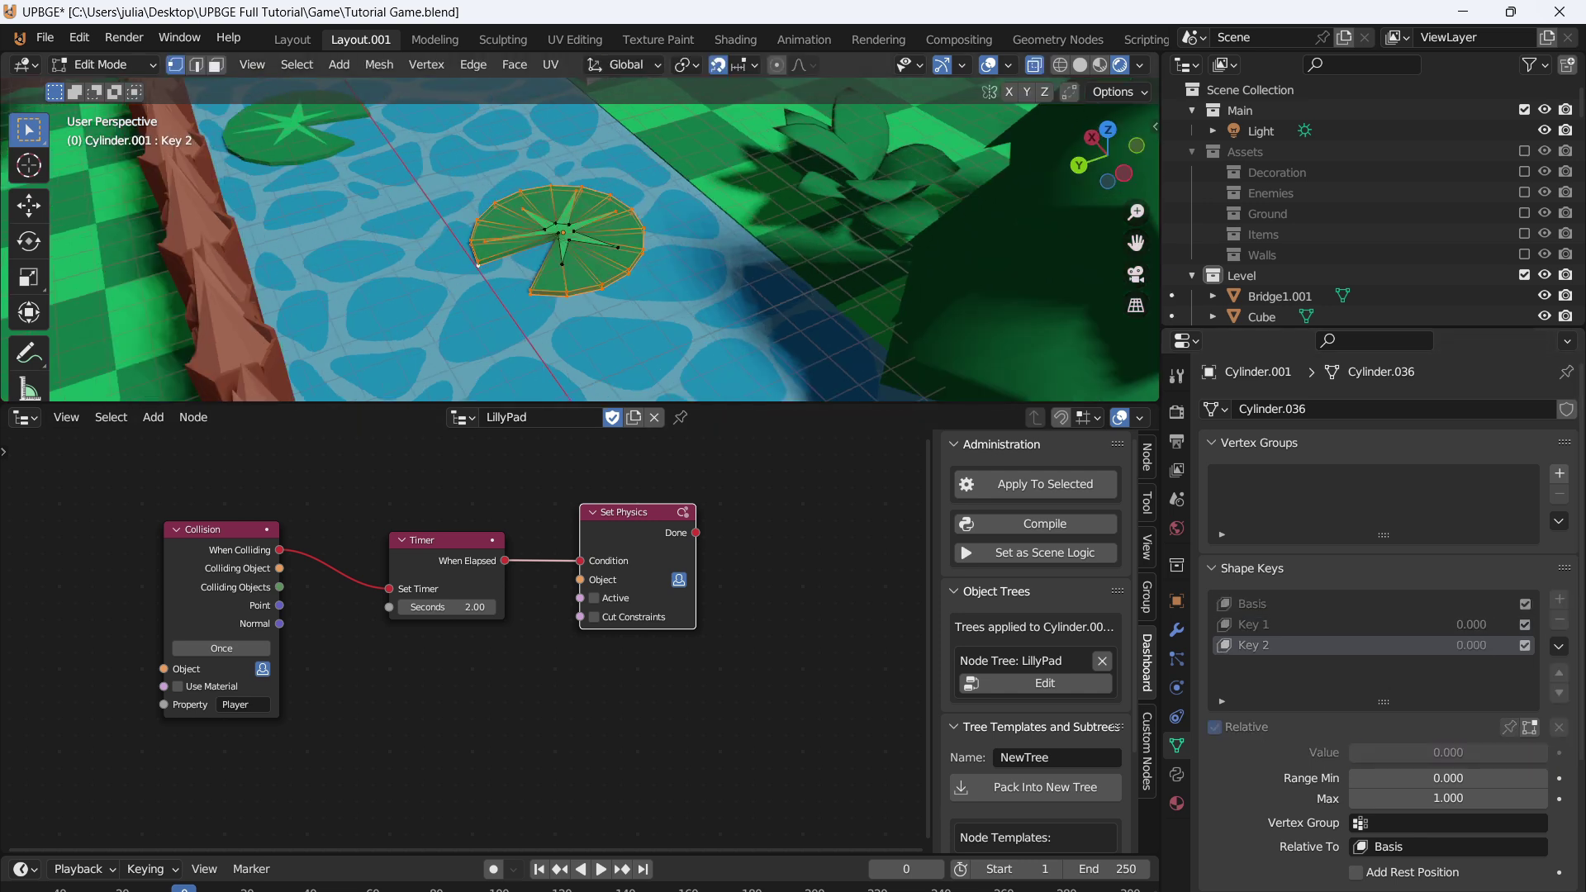
pyautogui.press('a')
pyautogui.press('g')
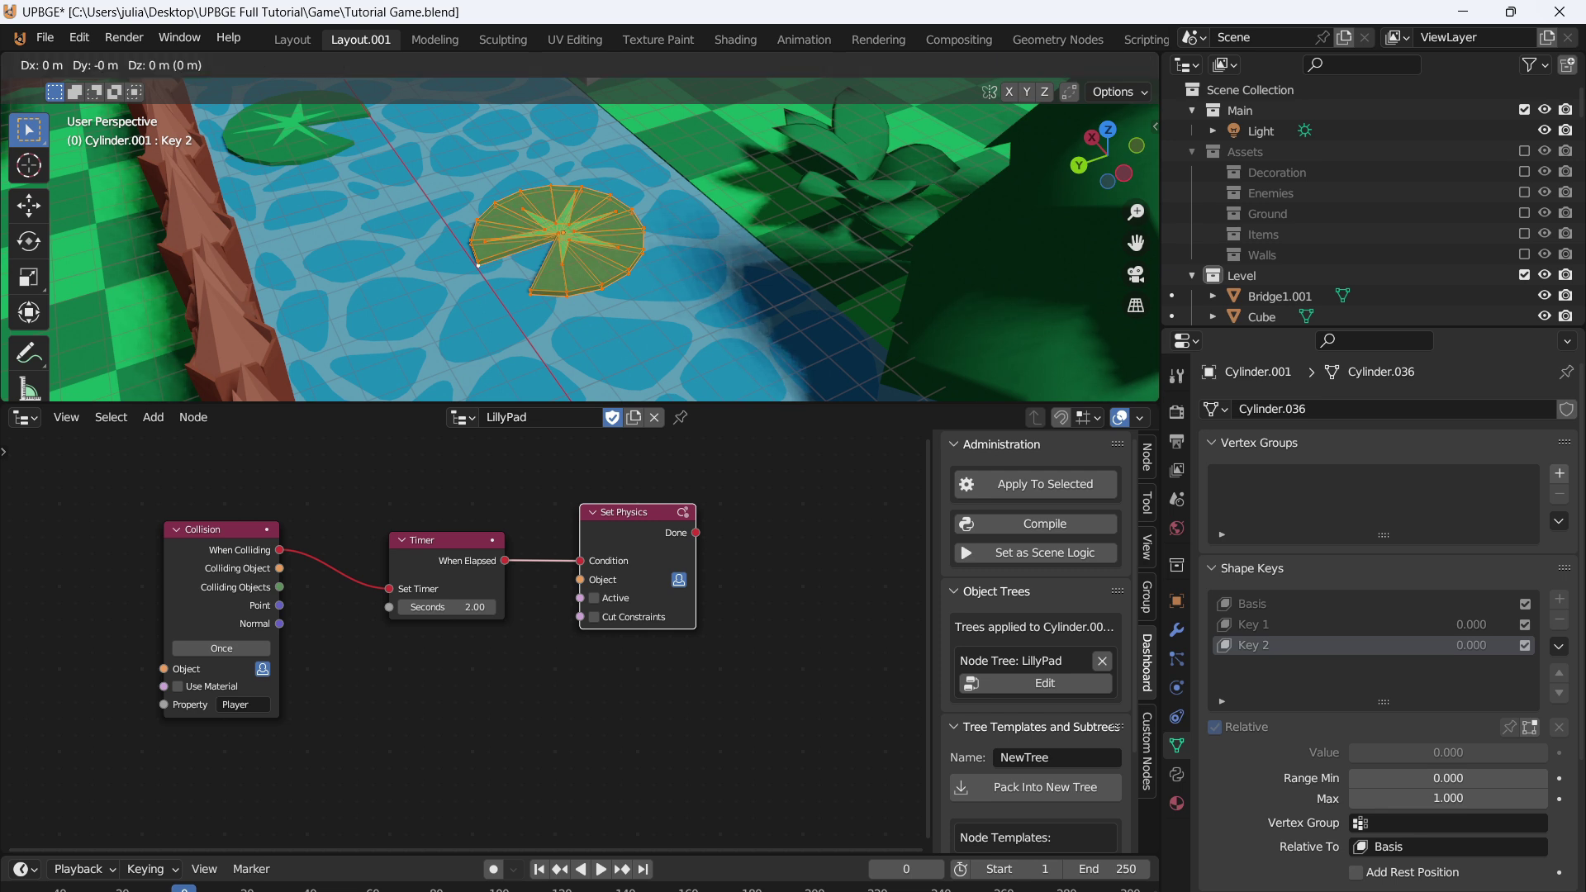
pyautogui.press('z')
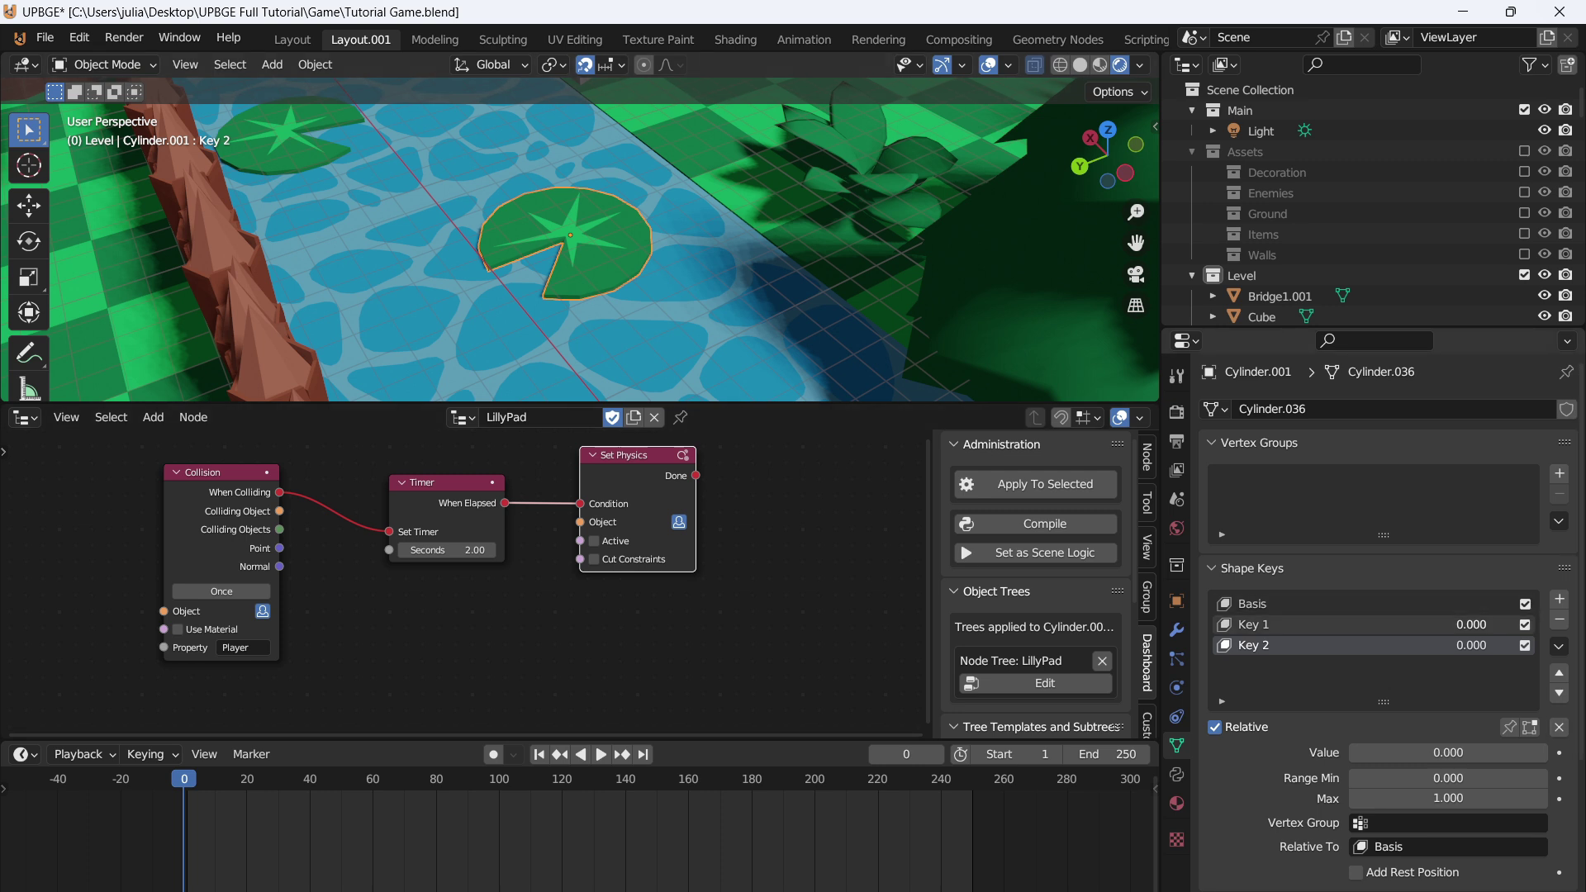
# - Keyframe Key 1 and Key 2 at 0 on frame 0, and advance the timeline to frame 24
pyautogui.press('i')
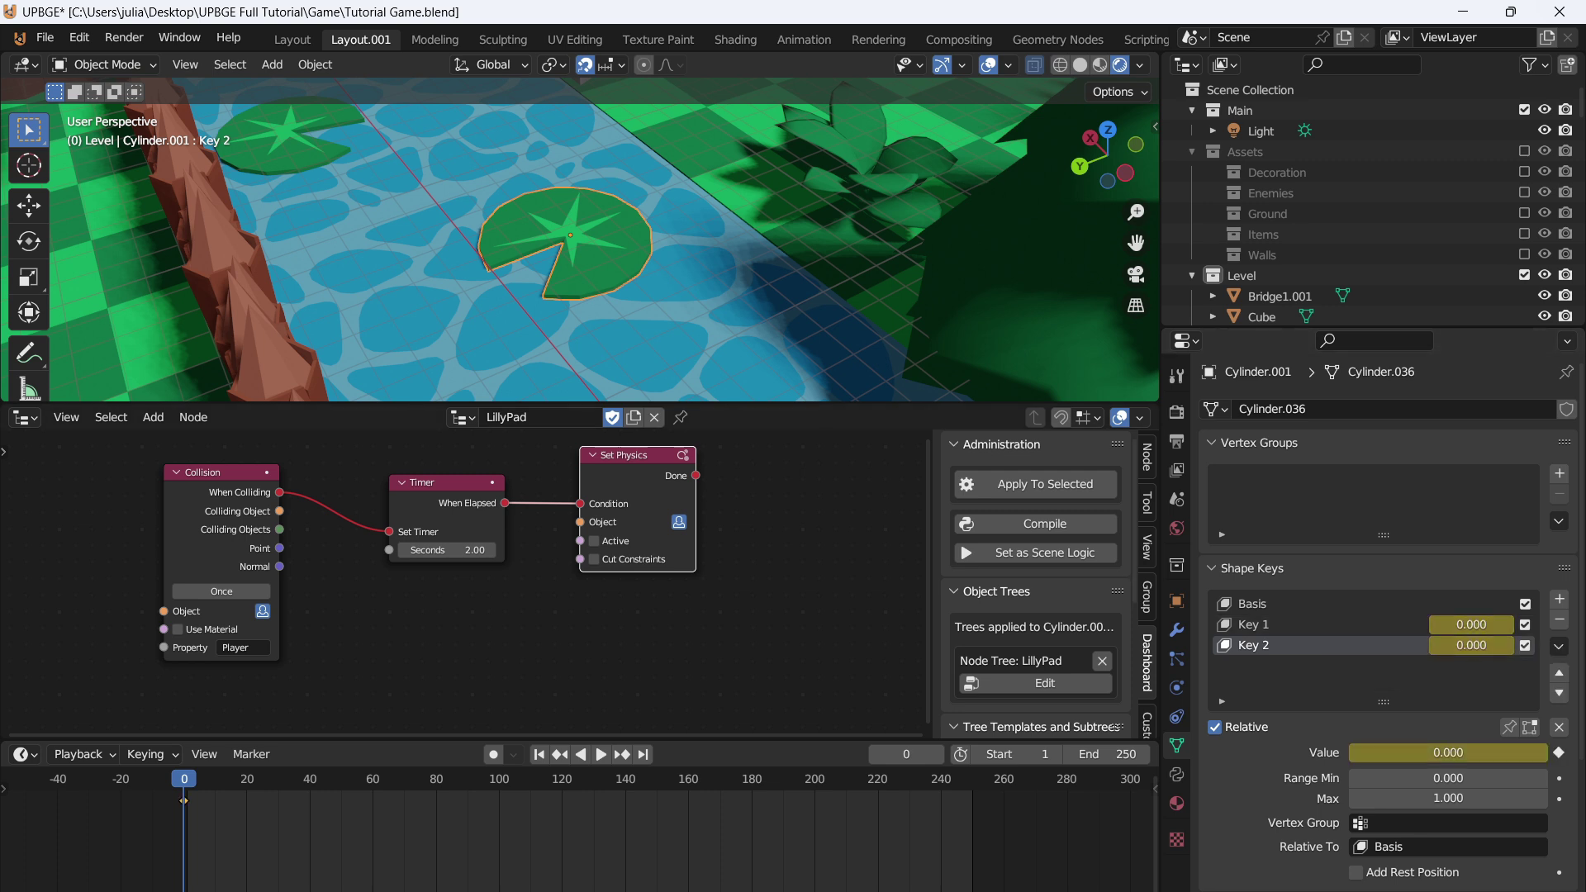
pyautogui.press('space')
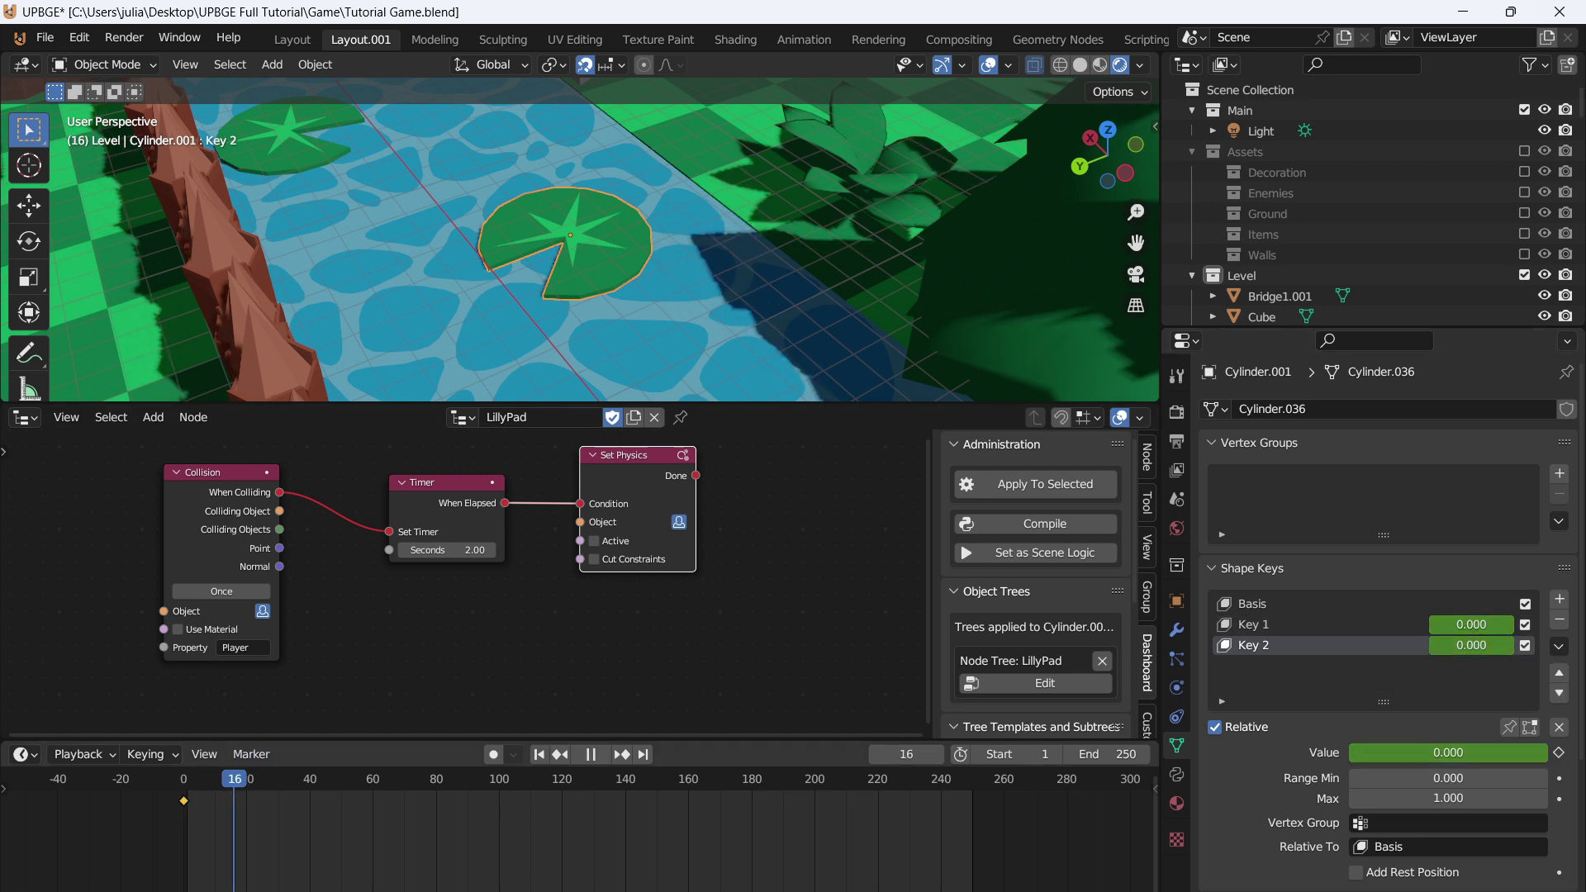
pyautogui.press('space')
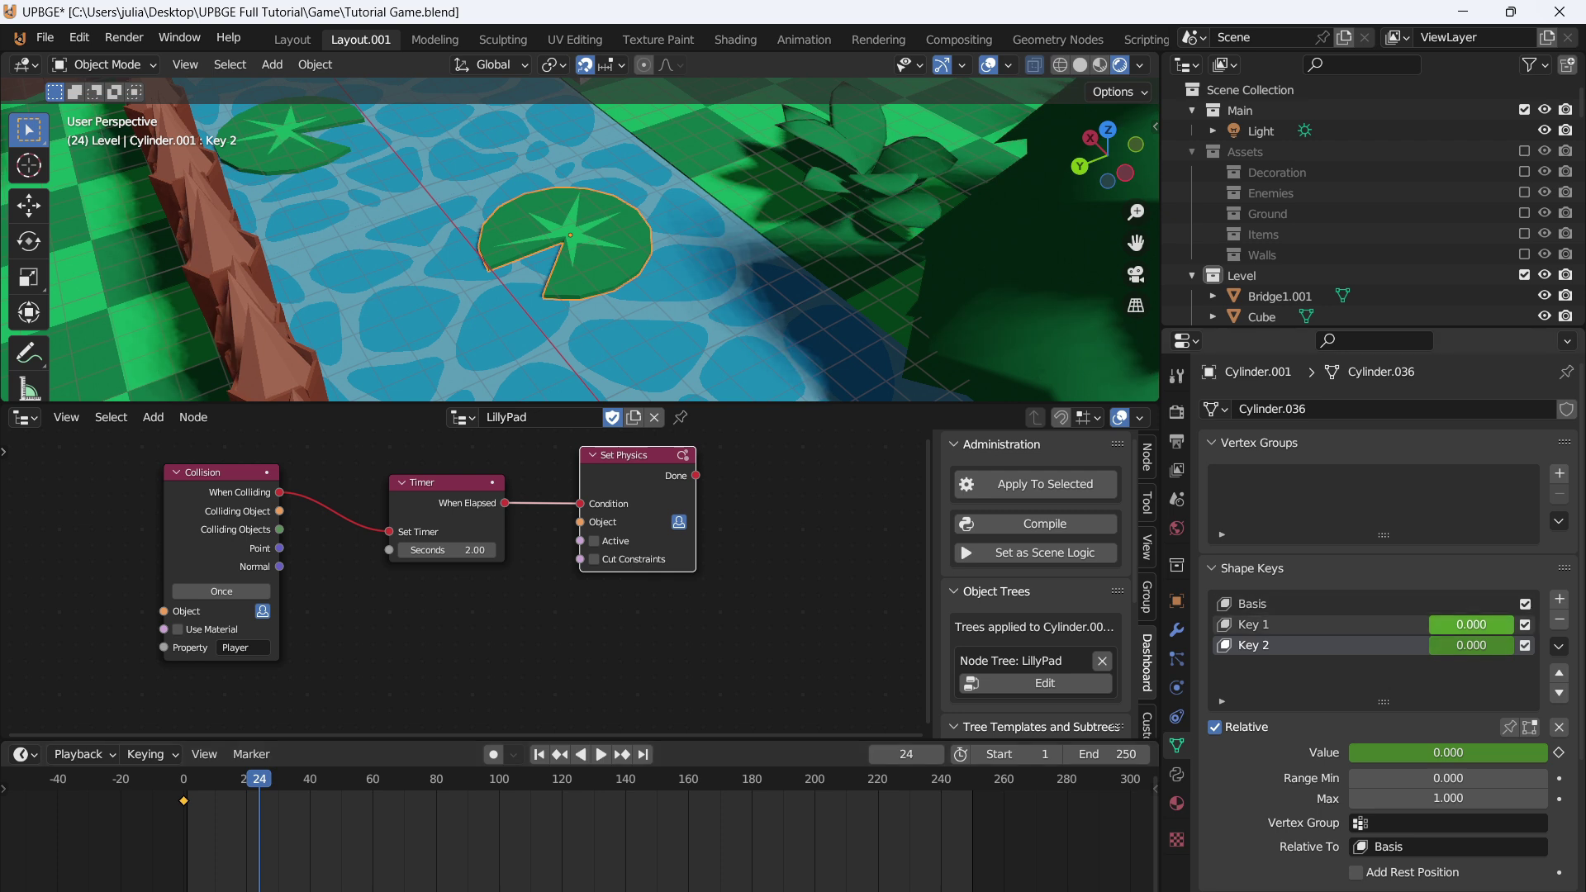
# - Keyframe Key 1 at 0.9 and Key 2 at its maximum on frame 24, and play the animation before returning to frame 0
pyautogui.moveTo(1471, 625); pyautogui.dragTo(1552, 625)
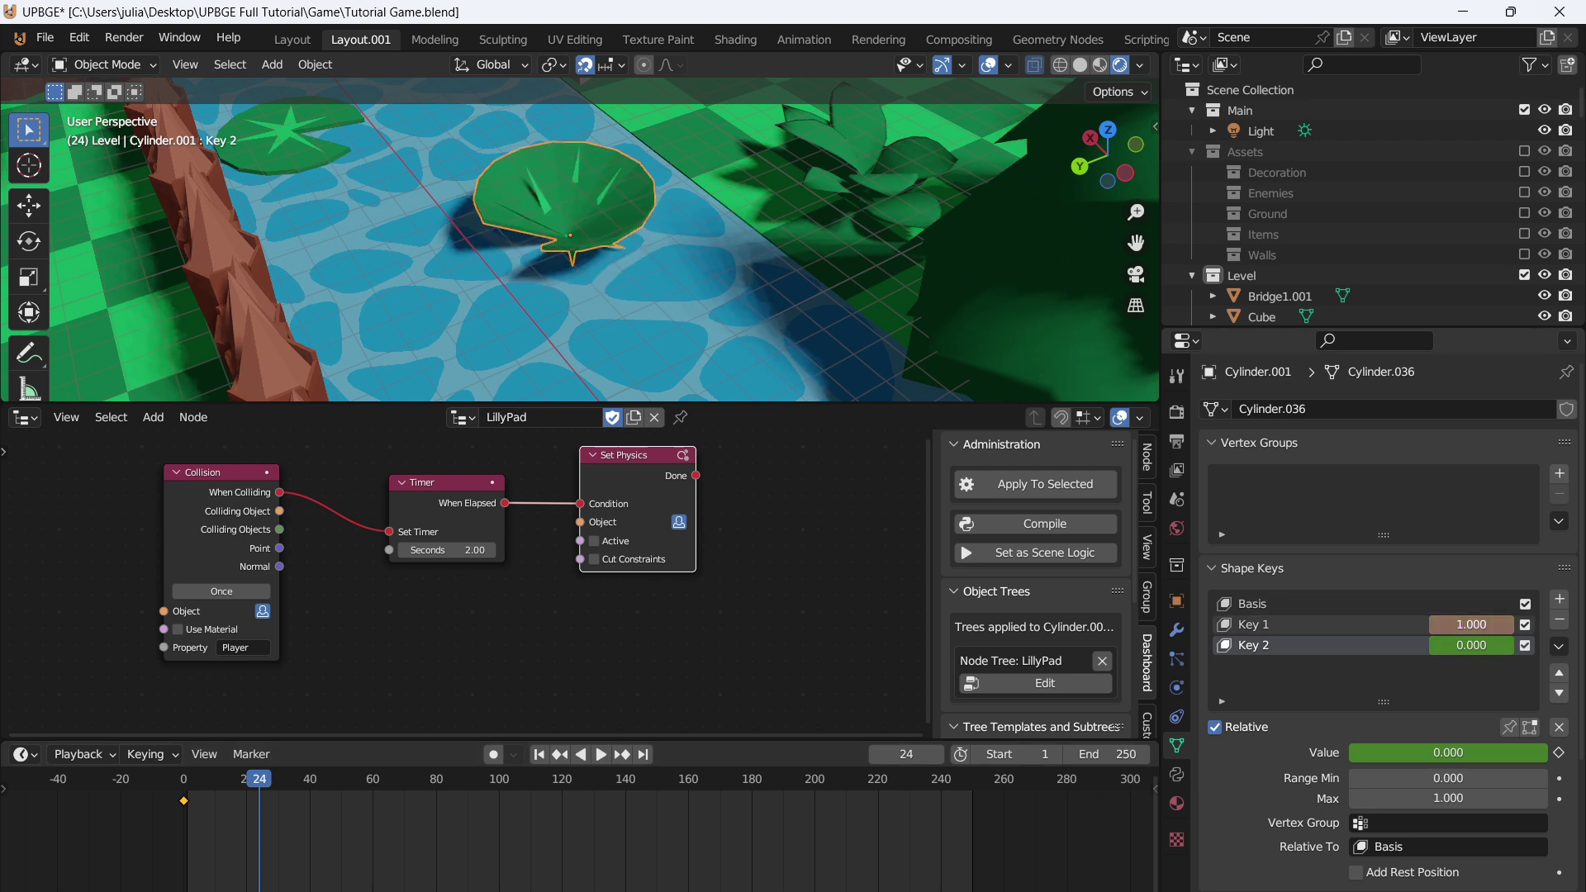
pyautogui.click(1470, 624)
pyautogui.write('1.0')
pyautogui.press('BackSpace')
pyautogui.press('BackSpace')
pyautogui.press('BackSpace')
pyautogui.write('0.9')
pyautogui.press('Return')
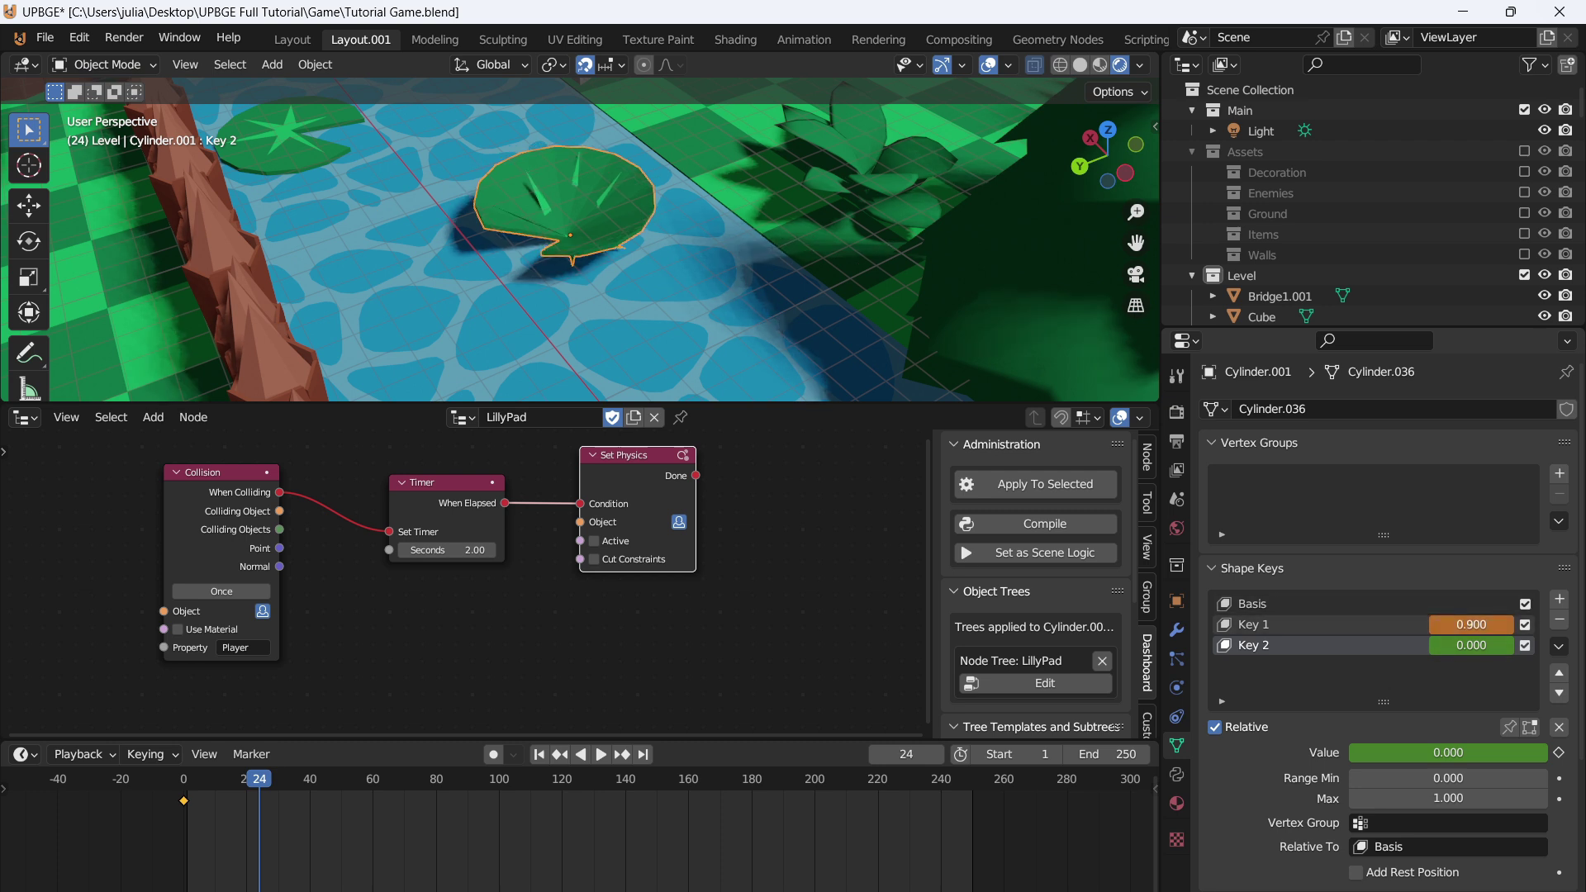
pyautogui.press('i')
pyautogui.moveTo(1458, 645); pyautogui.dragTo(1540, 645)
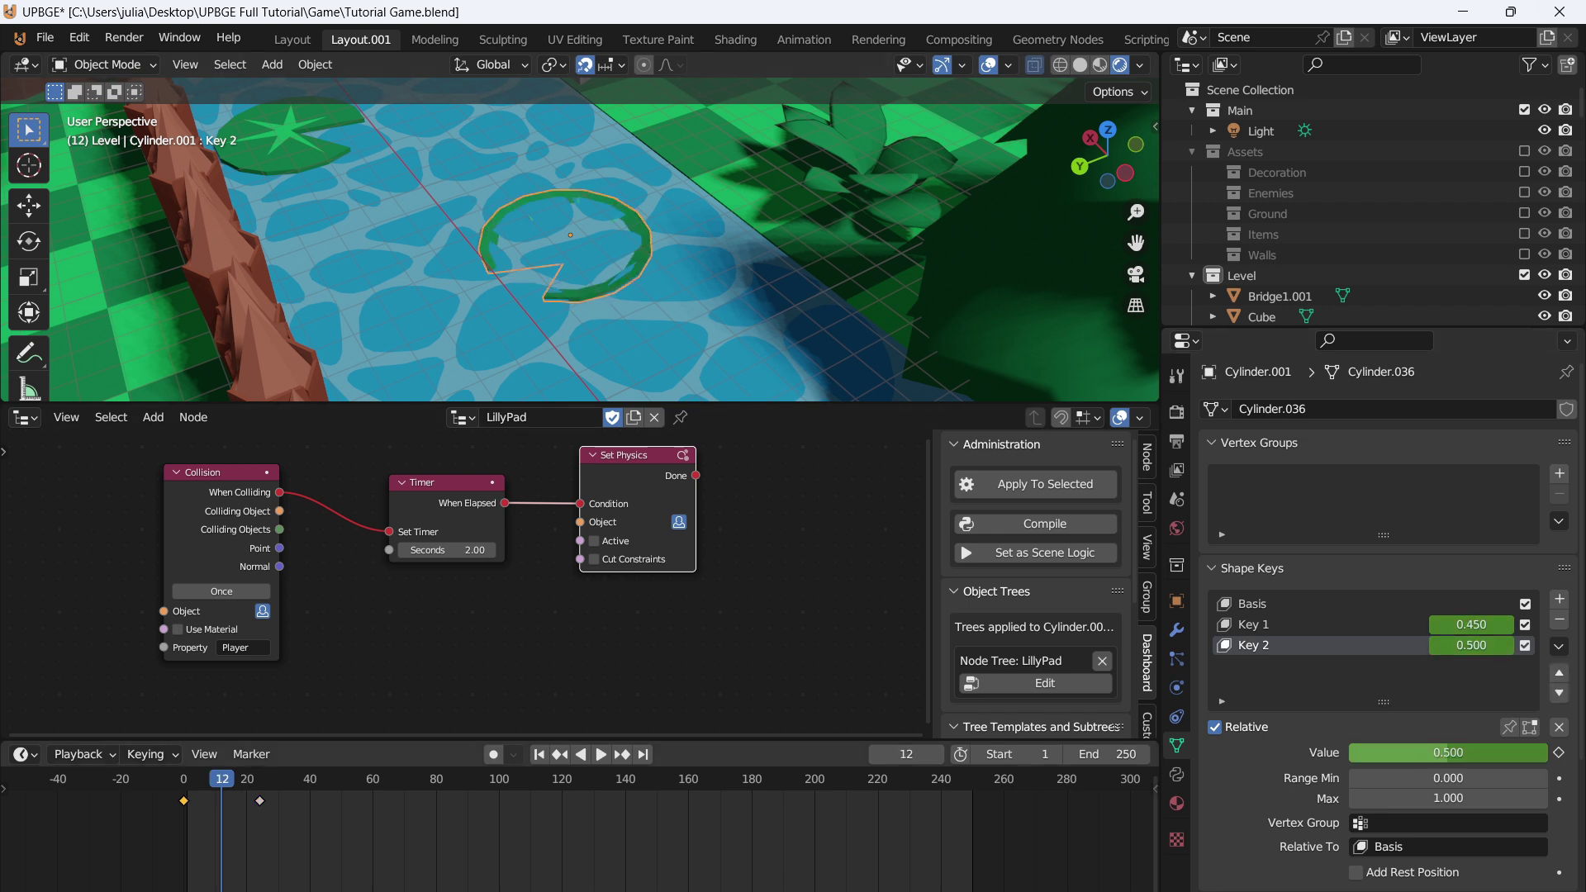
pyautogui.press('space')
pyautogui.moveTo(228, 778); pyautogui.dragTo(183, 779)
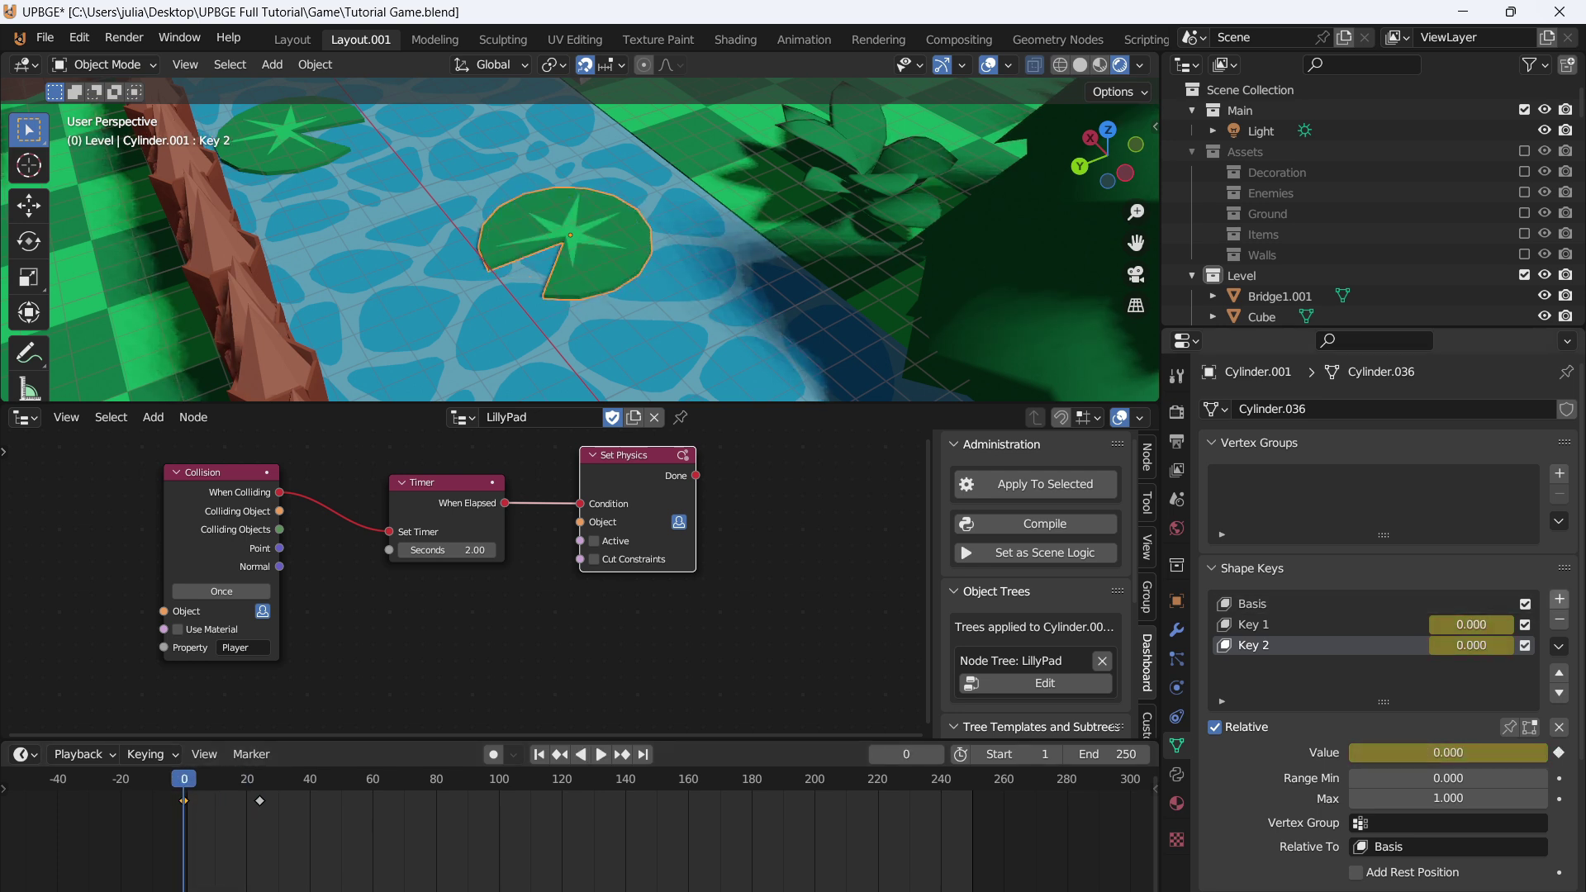
# - Add a third relative shape key and raise the lily pad's centre vertices in it
pyautogui.click(1559, 598)
pyautogui.press('Tab')
pyautogui.moveTo(578, 255); pyautogui.dragTo(576, 245)
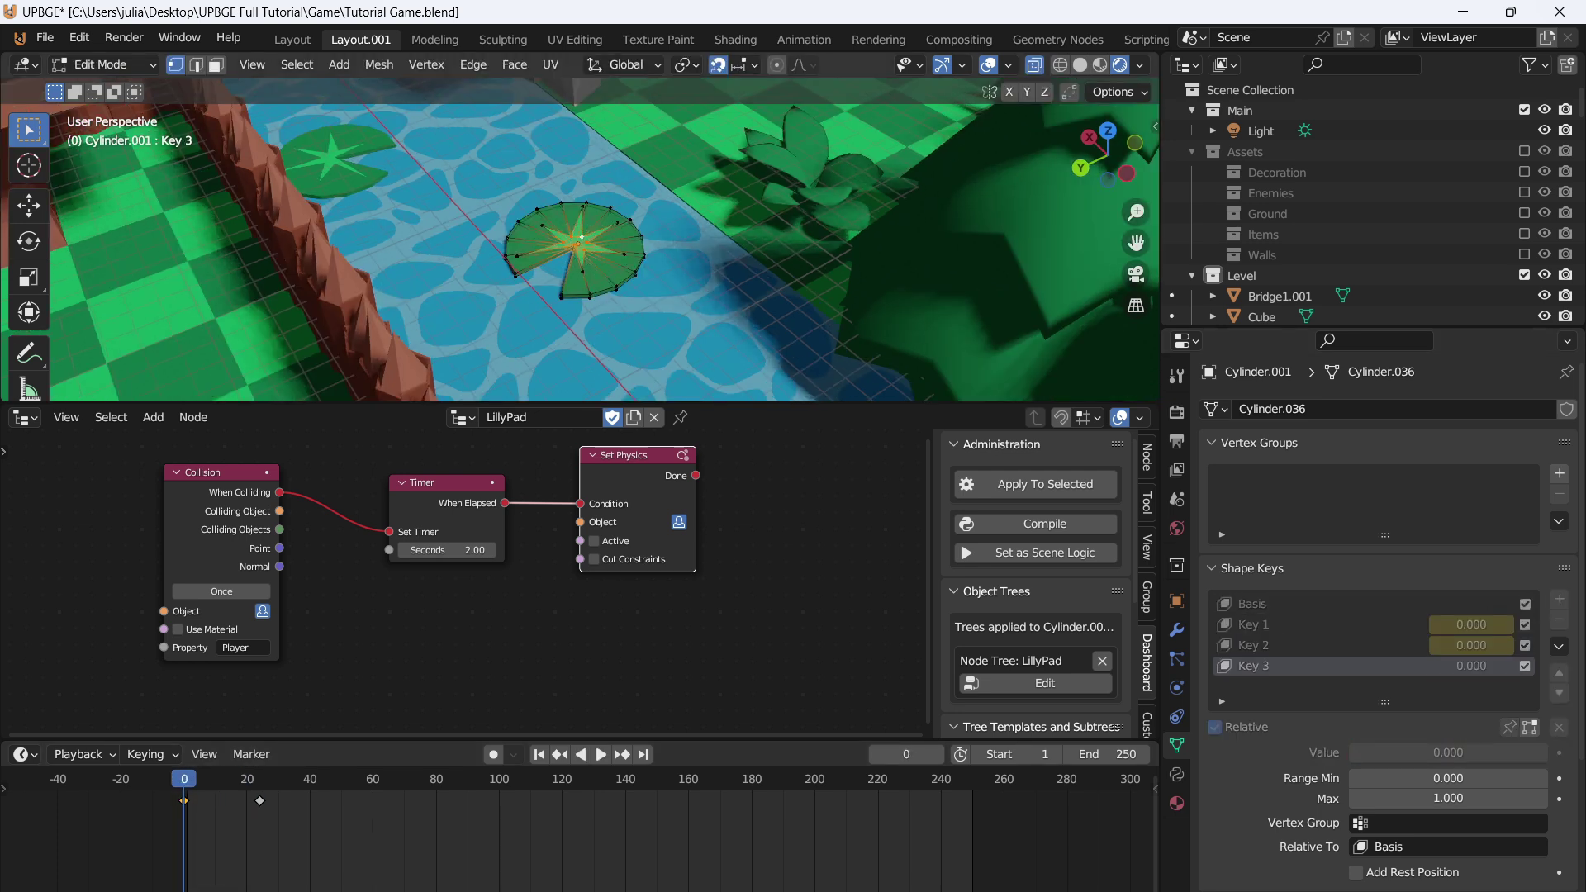
pyautogui.moveTo(574, 244); pyautogui.dragTo(562, 223, button='middle')
# - Keyframe Key 3 at 1.000 on frame 7
pyautogui.press('space')
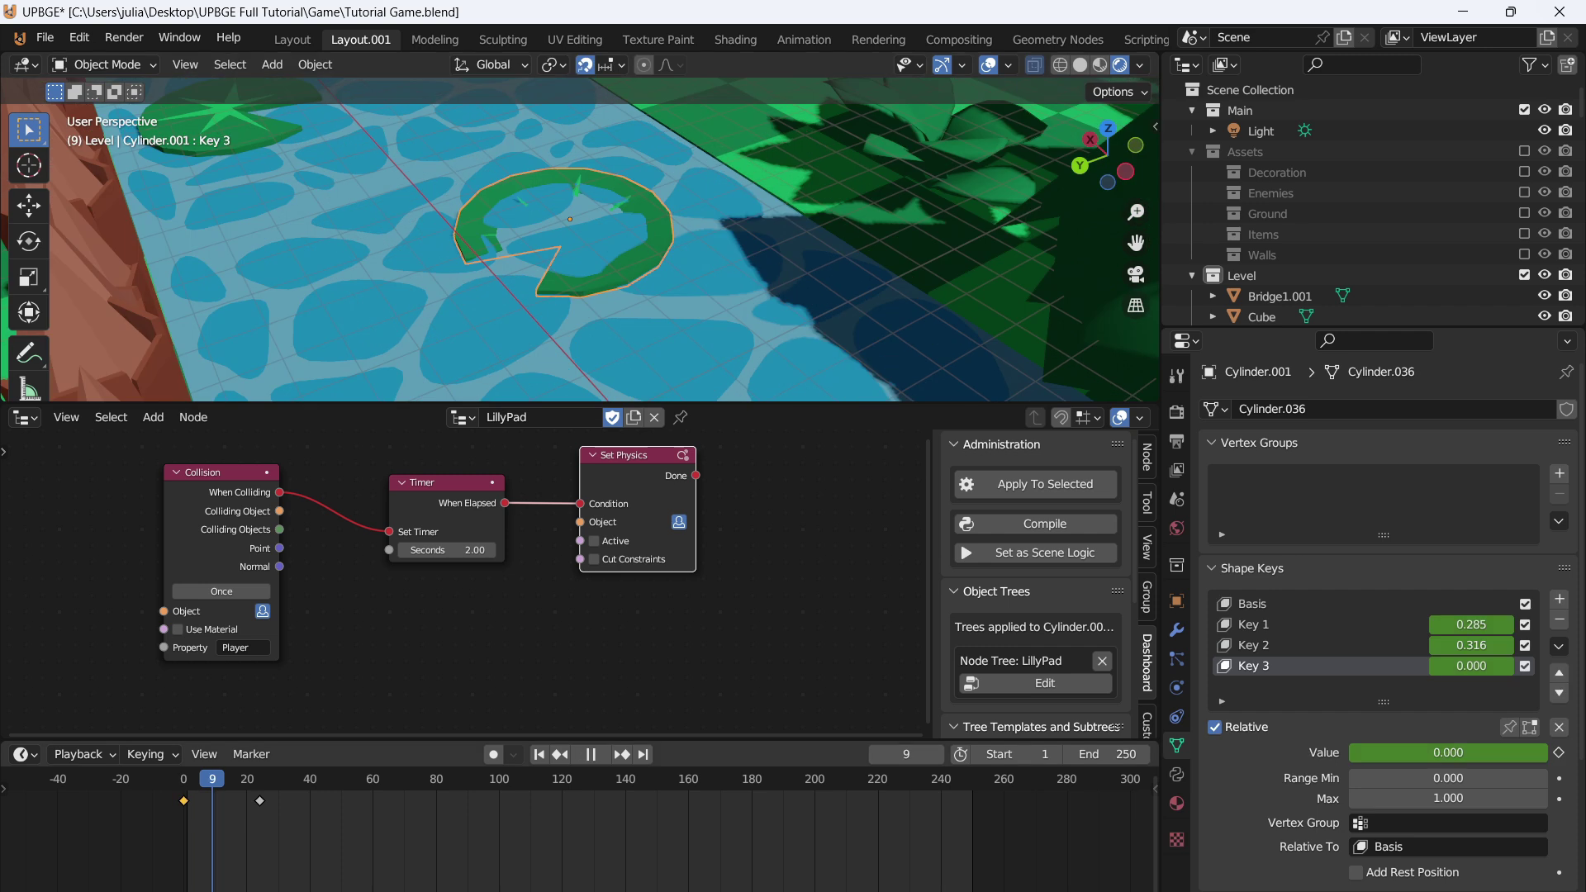
pyautogui.moveTo(212, 779); pyautogui.dragTo(206, 779)
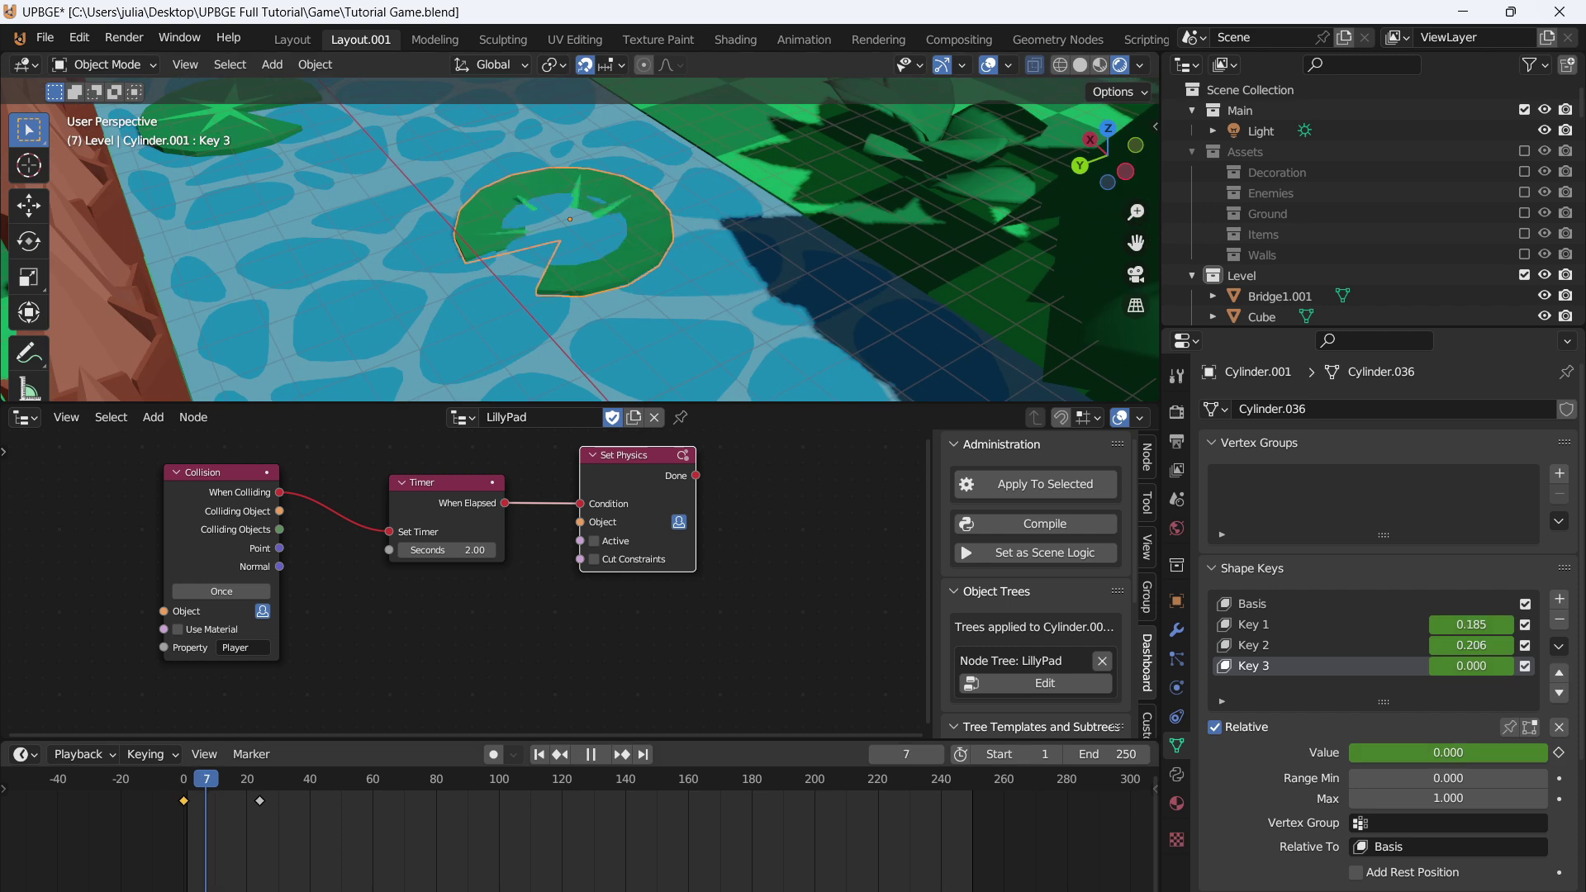
pyautogui.moveTo(1404, 753); pyautogui.dragTo(1519, 753)
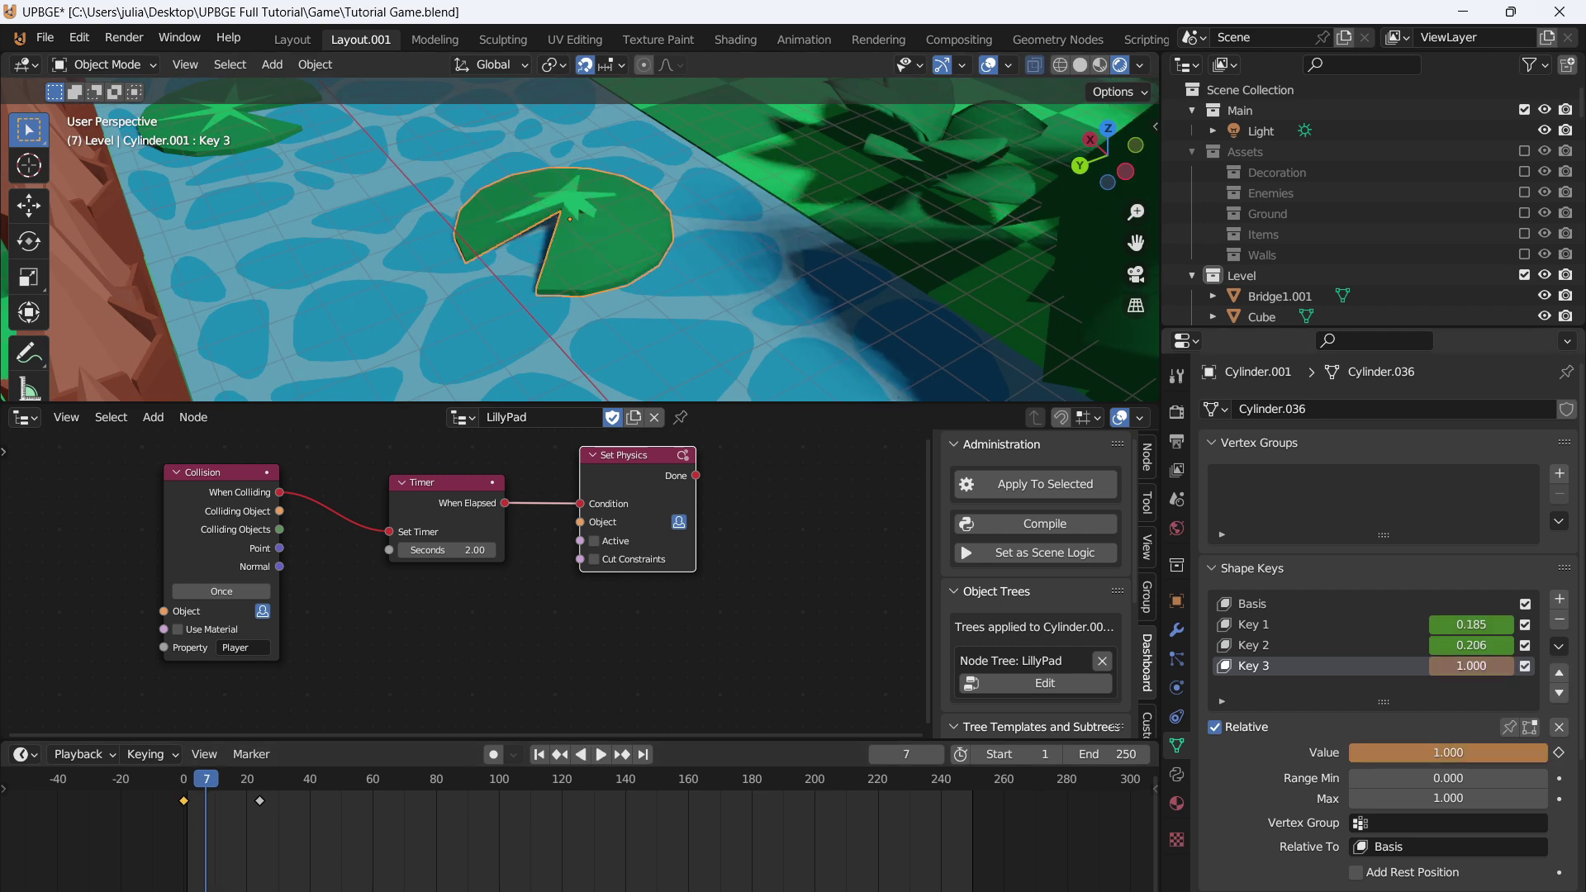
pyautogui.press('i')
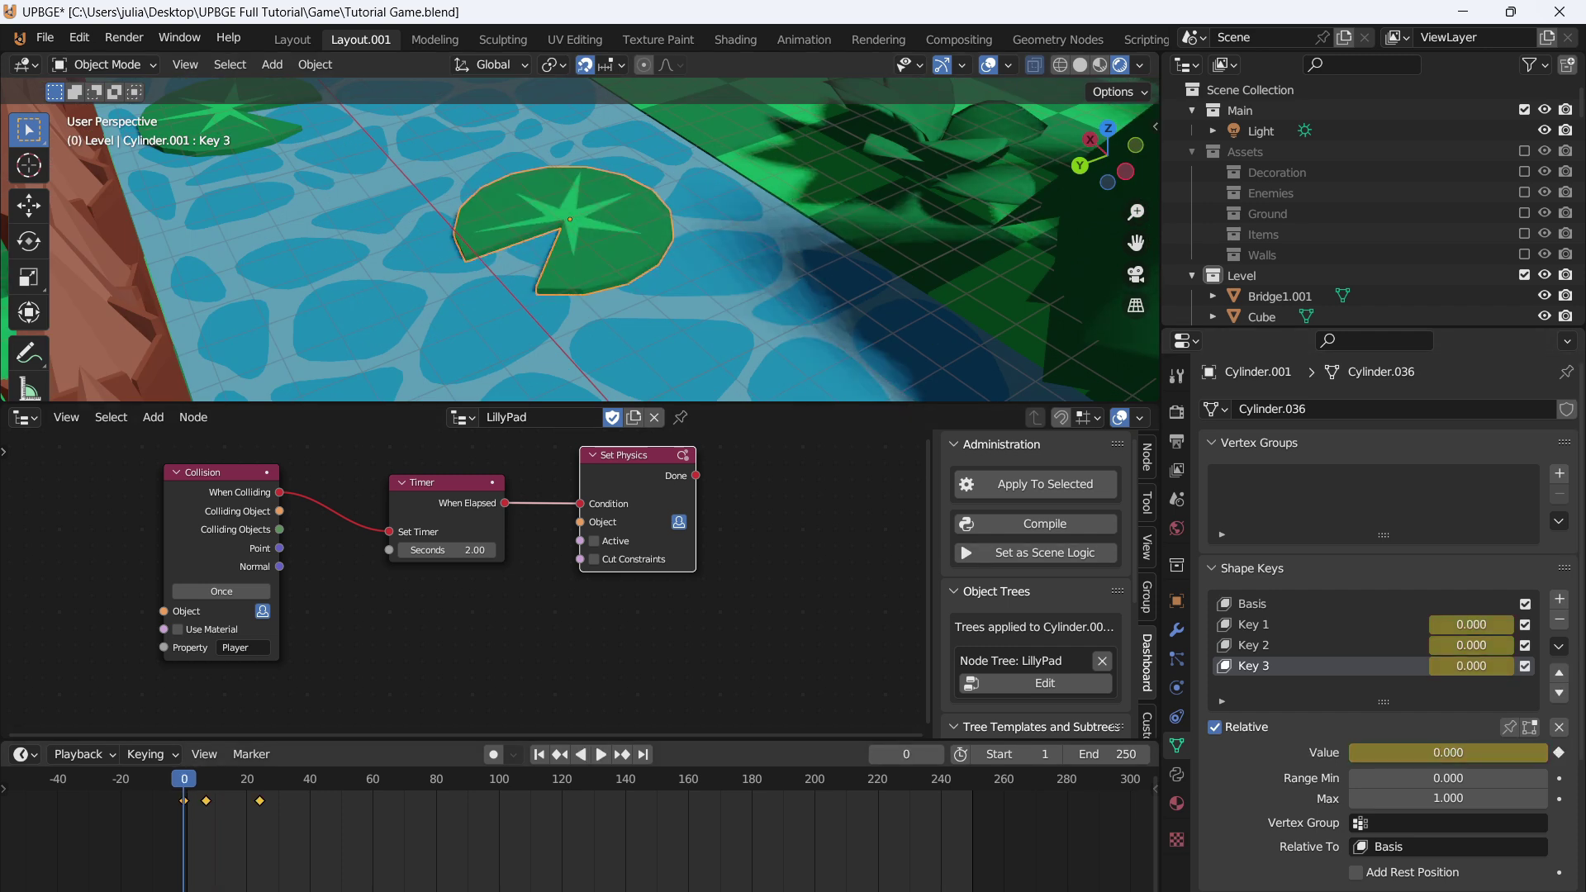
# - Duplicate the Timer node and connect the Set Physics node's Done output to the copy's Set Timer input
pyautogui.scroll(3, 579, 826)
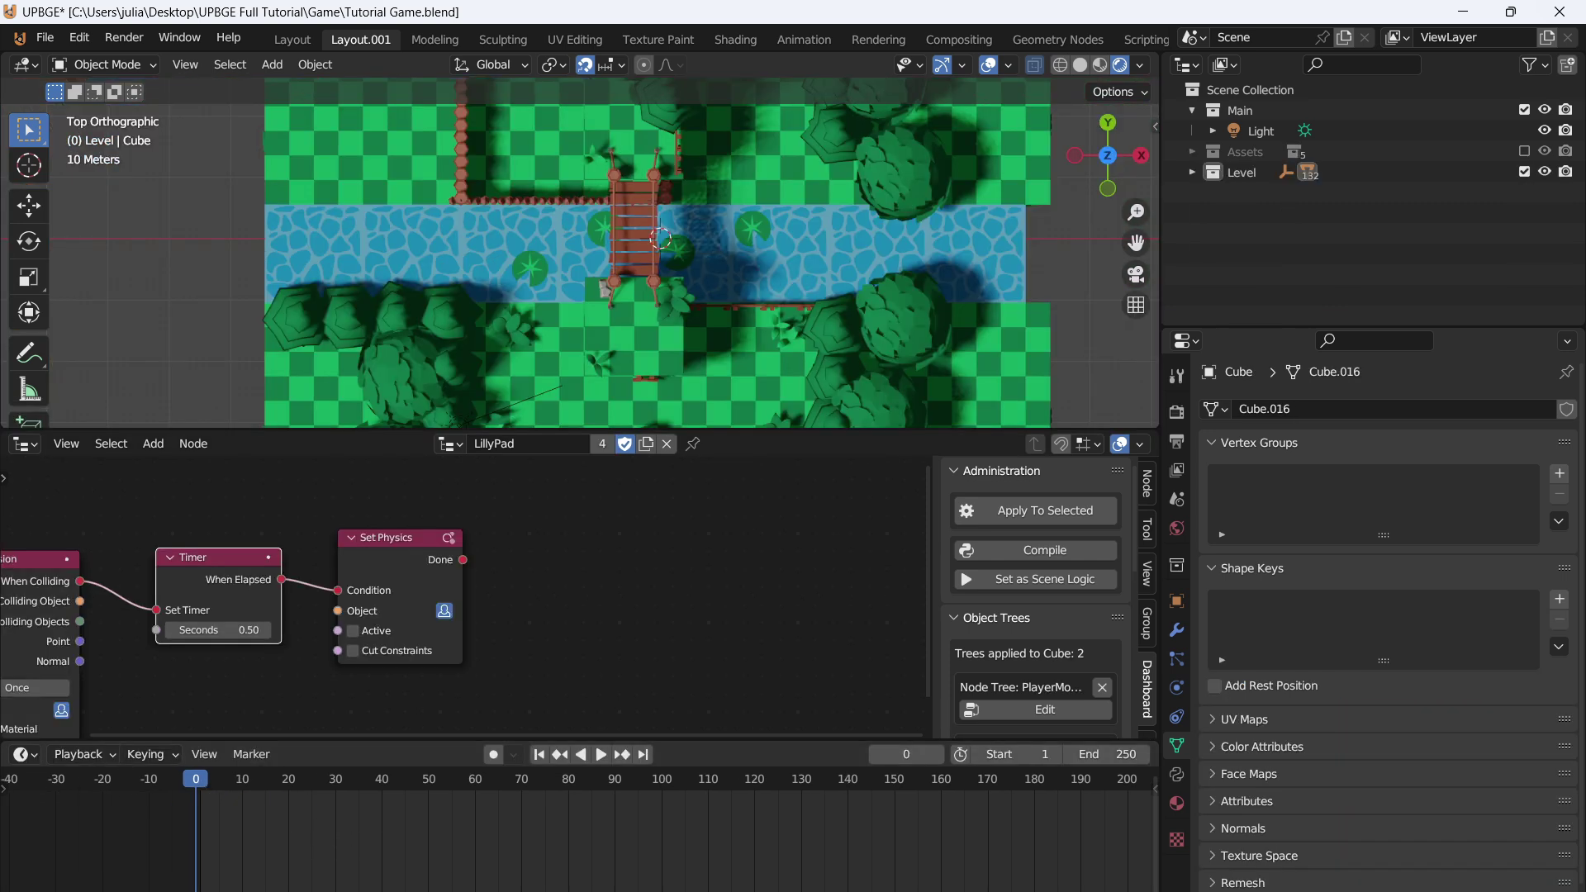
pyautogui.click(400, 540)
pyautogui.click(400, 507)
pyautogui.moveTo(400, 540); pyautogui.dragTo(446, 536)
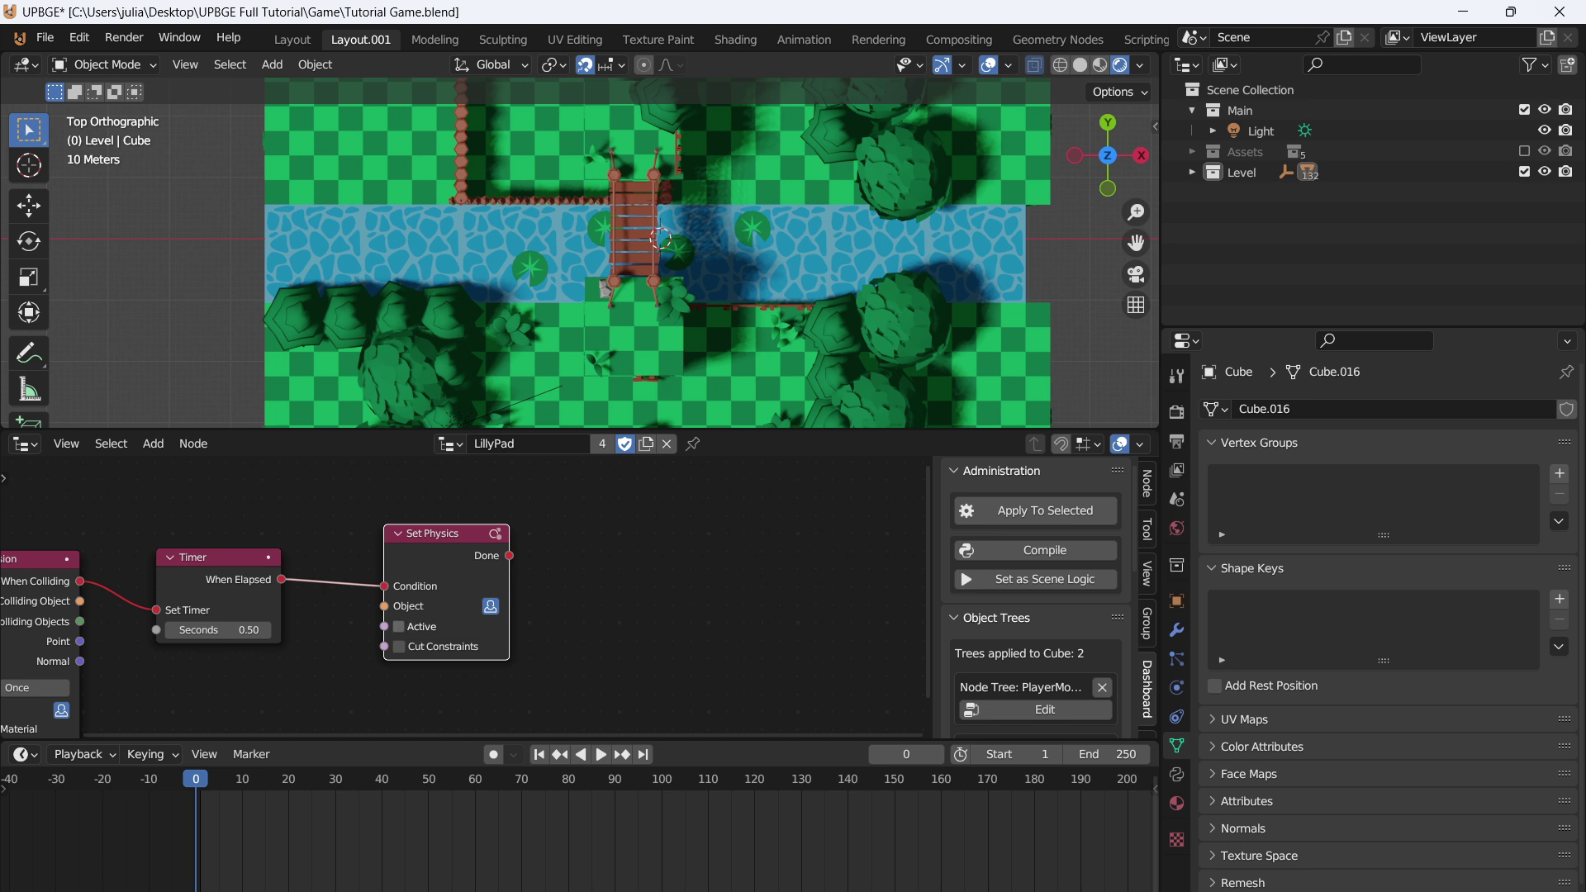
pyautogui.scroll(-2, 461, 621)
pyautogui.click(318, 532)
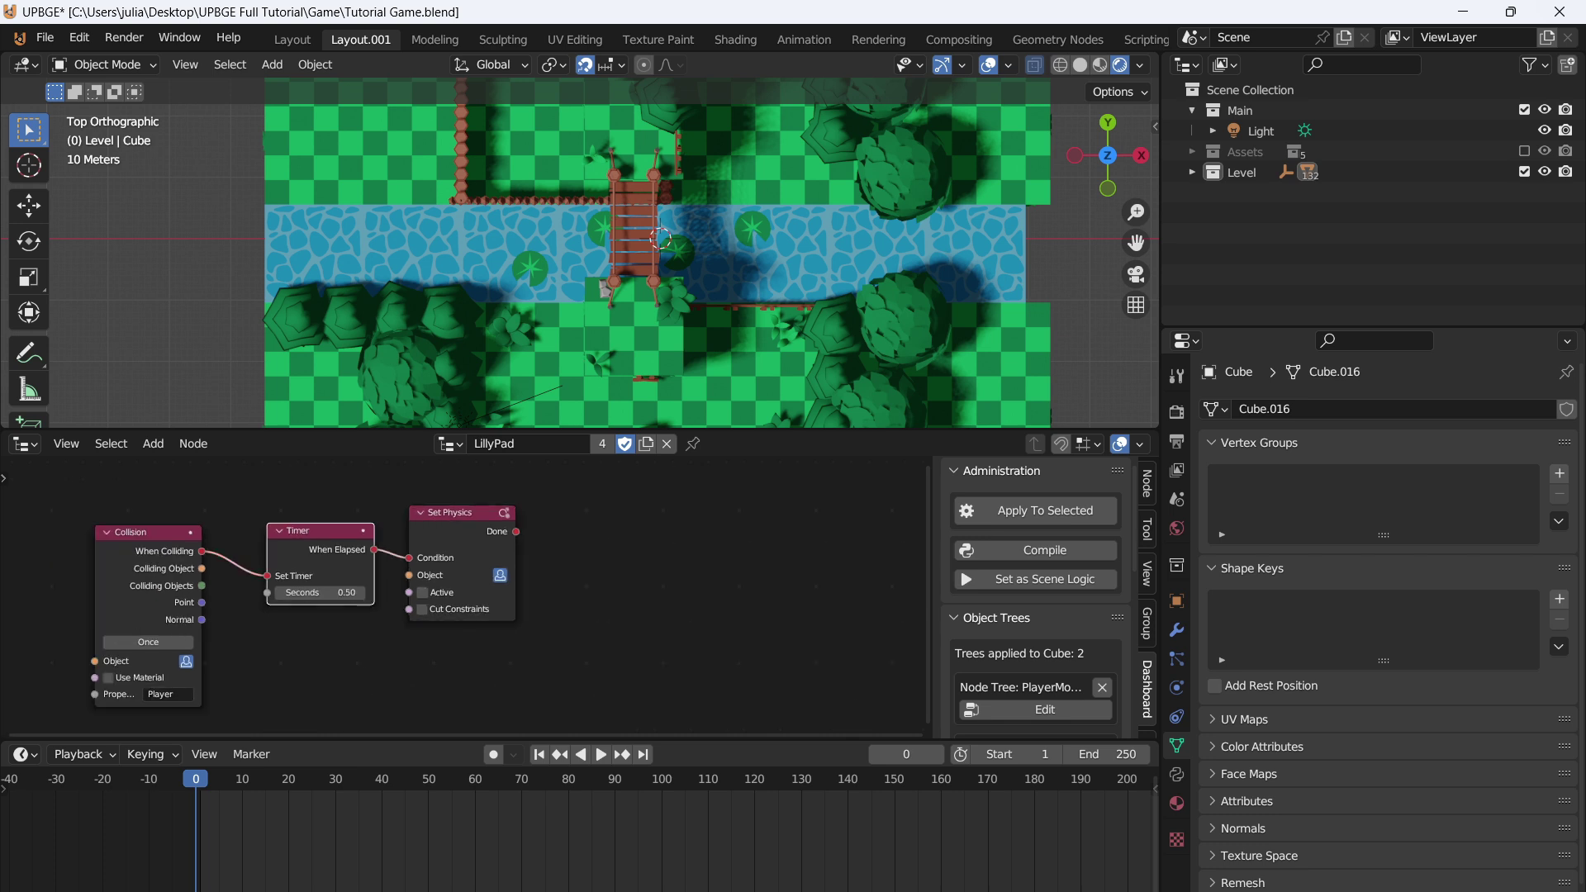
pyautogui.hotkey('shift', 'd')
pyautogui.click(579, 525)
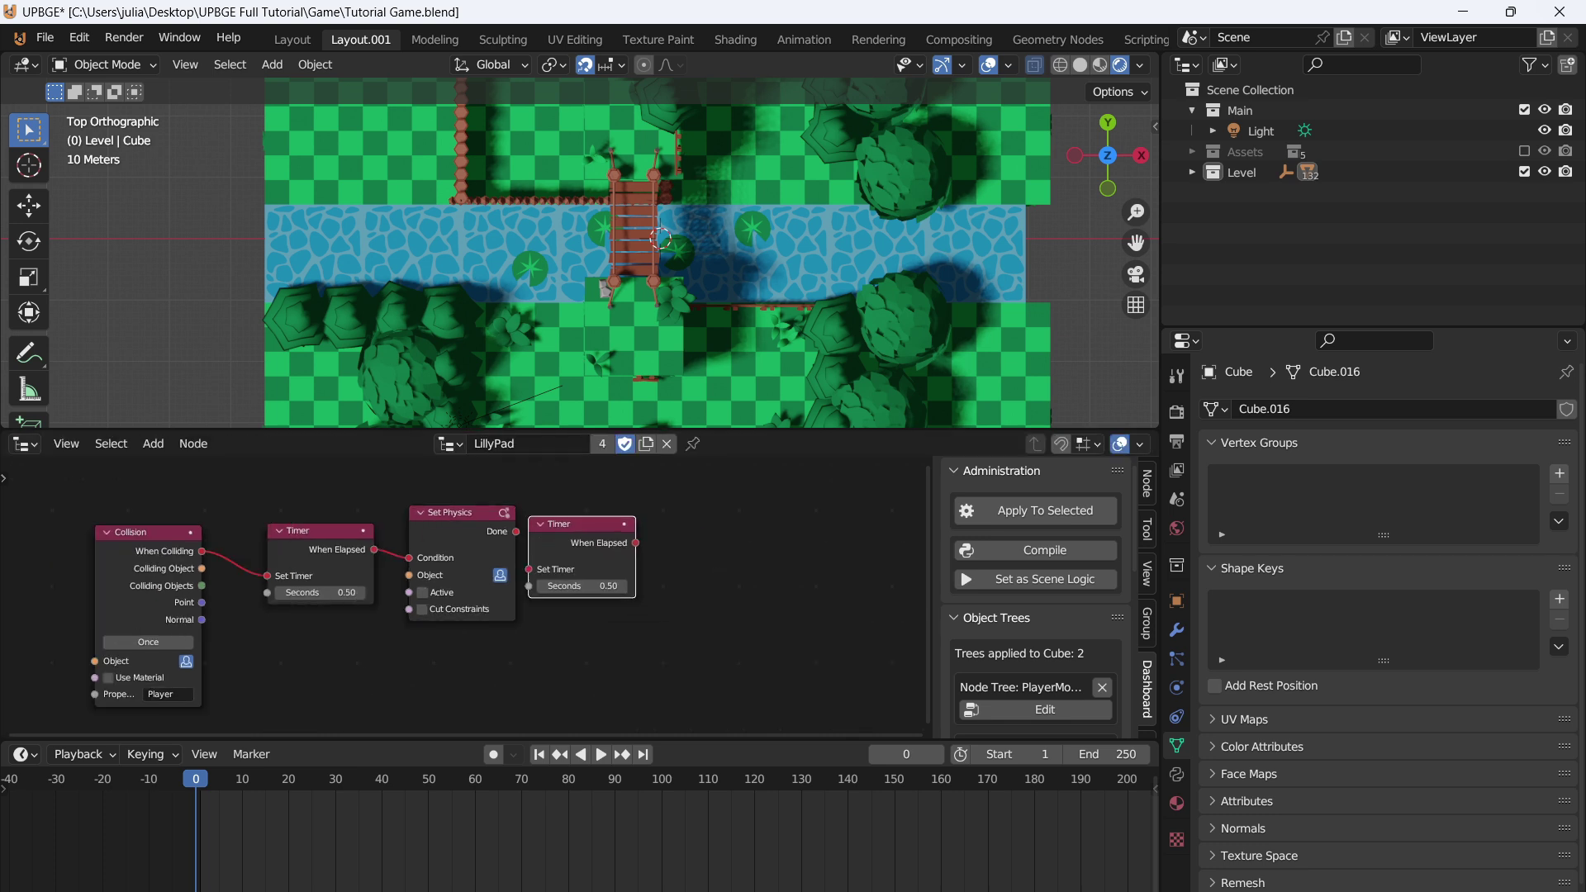
pyautogui.moveTo(516, 532); pyautogui.dragTo(519, 535)
pyautogui.scroll(1, 578, 586)
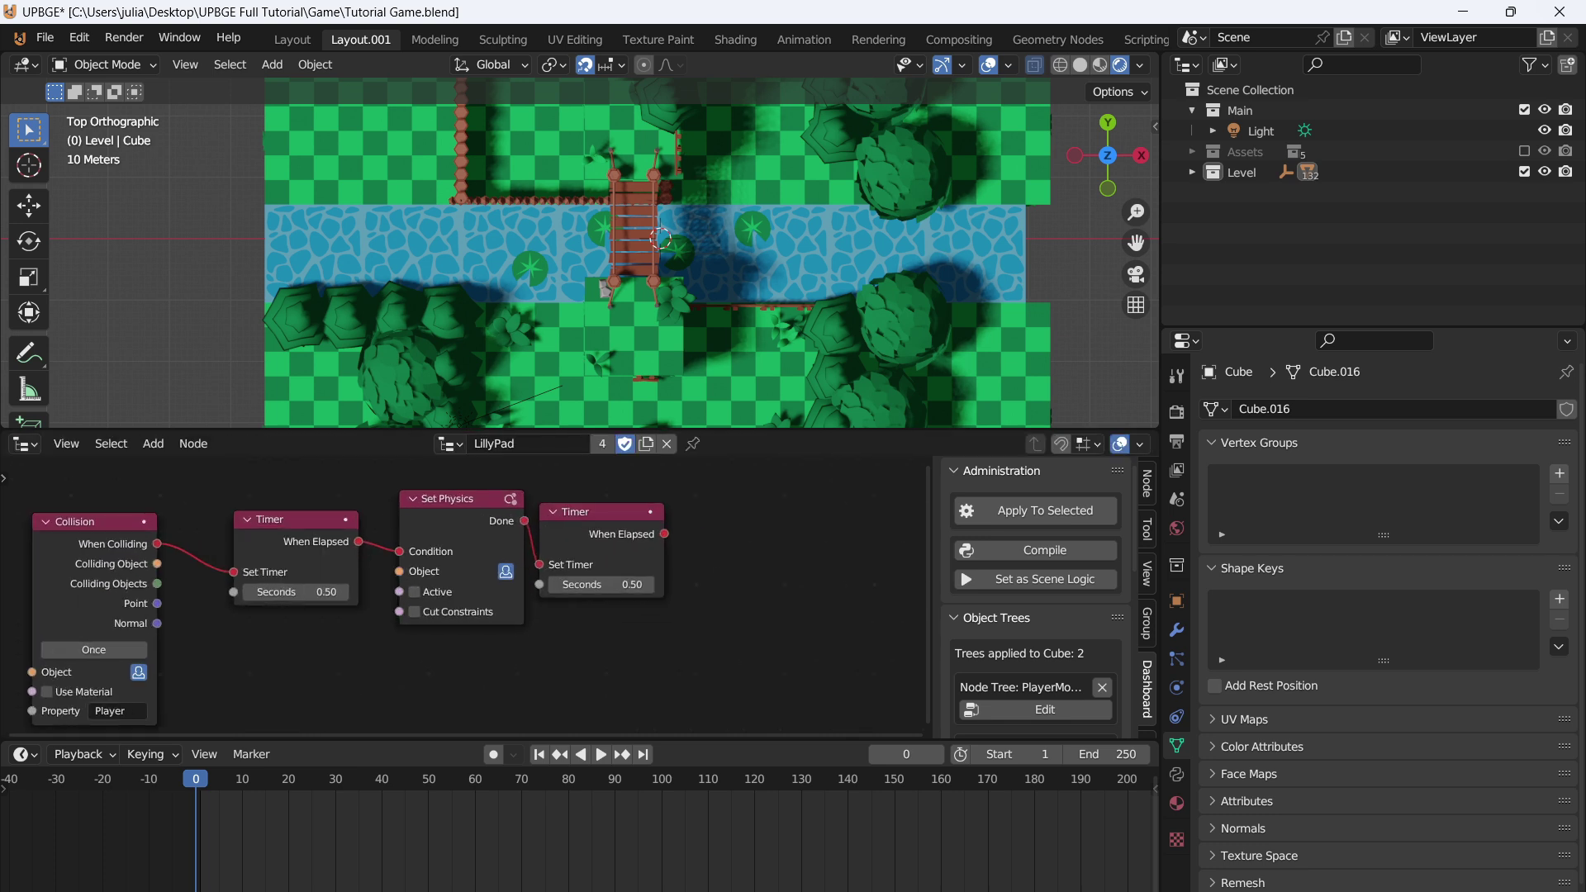
# - Set the second Timer's Seconds to 1 and reposition the node after Set Physics
pyautogui.click(578, 586)
pyautogui.write('1')
pyautogui.press('Return')
pyautogui.moveTo(590, 528); pyautogui.dragTo(519, 562, button='middle')
pyautogui.moveTo(519, 548); pyautogui.dragTo(553, 524)
pyautogui.scroll(3, 458, 595)
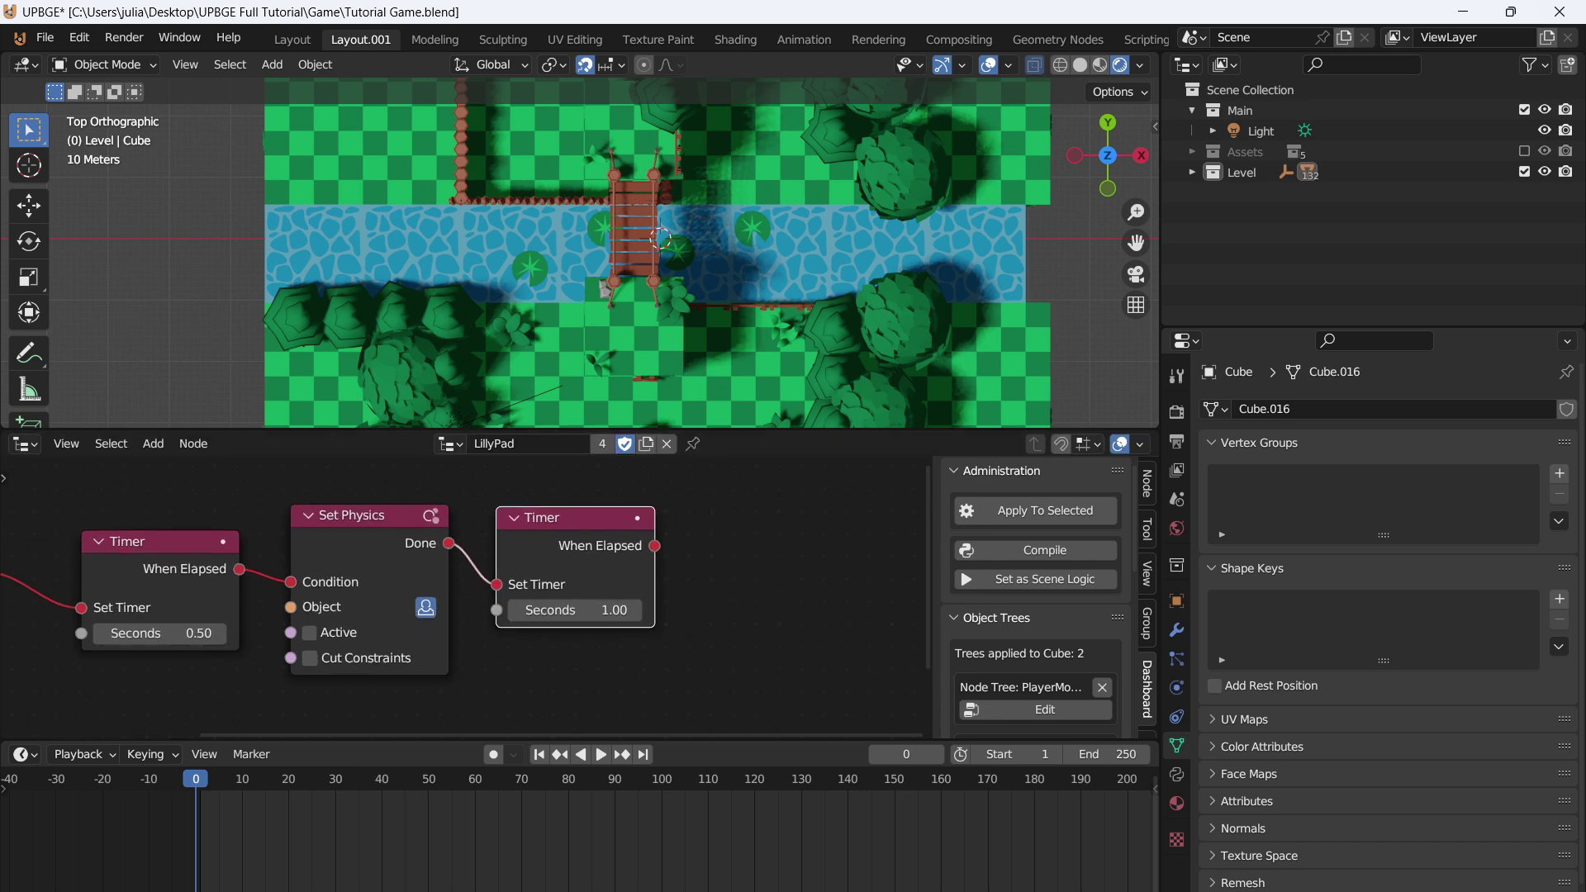
# - Duplicate the Set Physics node with Active enabled, and connect the second Timer's When Elapsed output to its Condition
pyautogui.moveTo(554, 553); pyautogui.dragTo(459, 569, button='middle')
pyautogui.click(289, 533)
pyautogui.hotkey('shift', 'd')
pyautogui.click(710, 526)
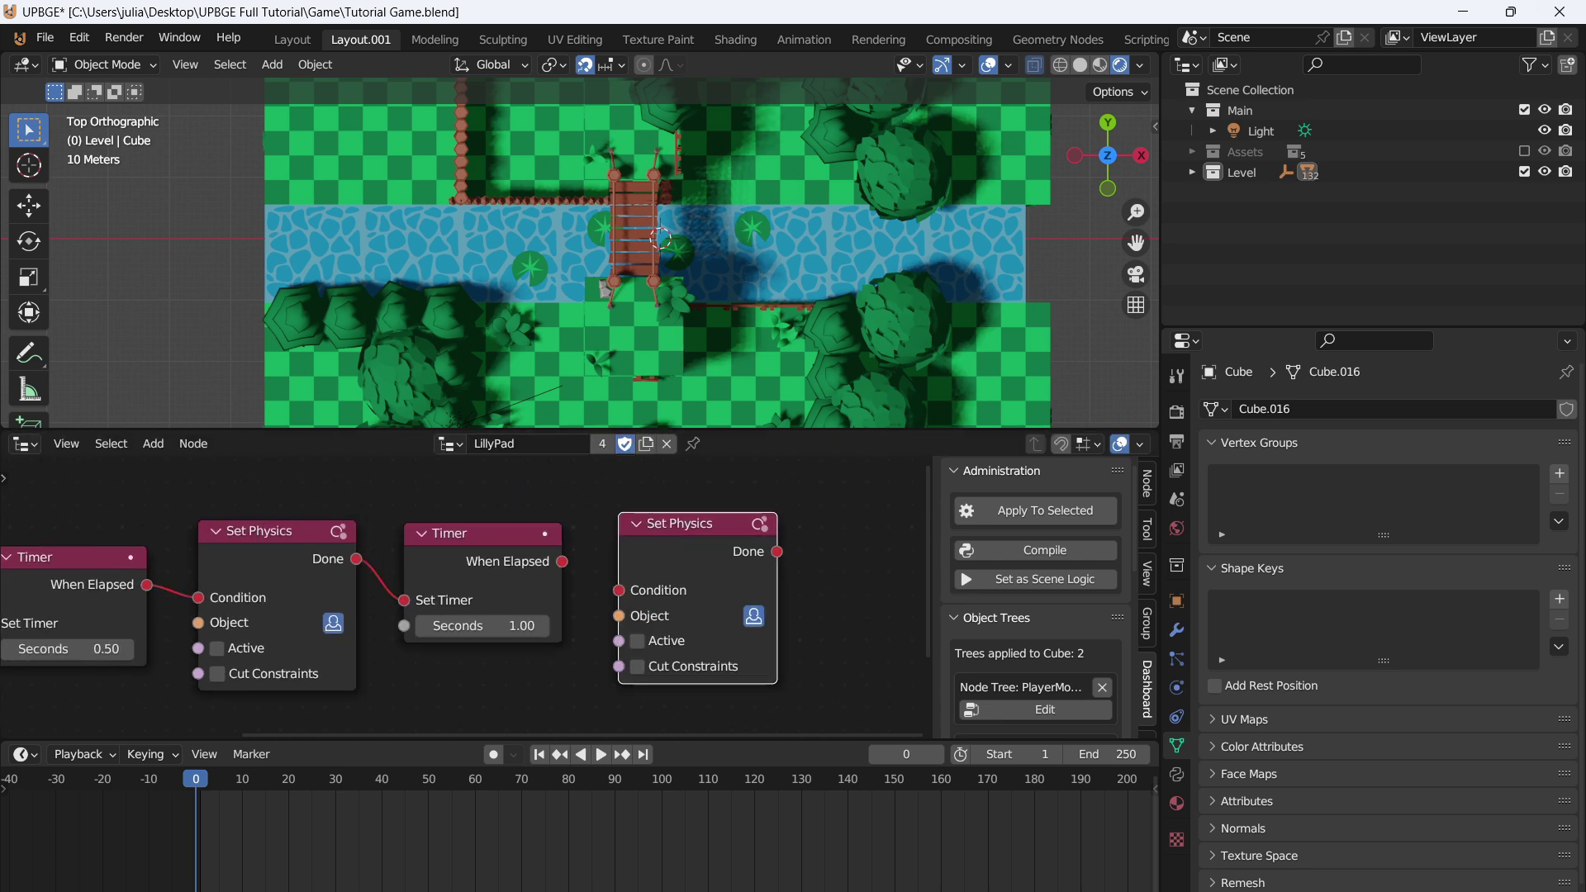
pyautogui.moveTo(562, 562); pyautogui.dragTo(619, 591)
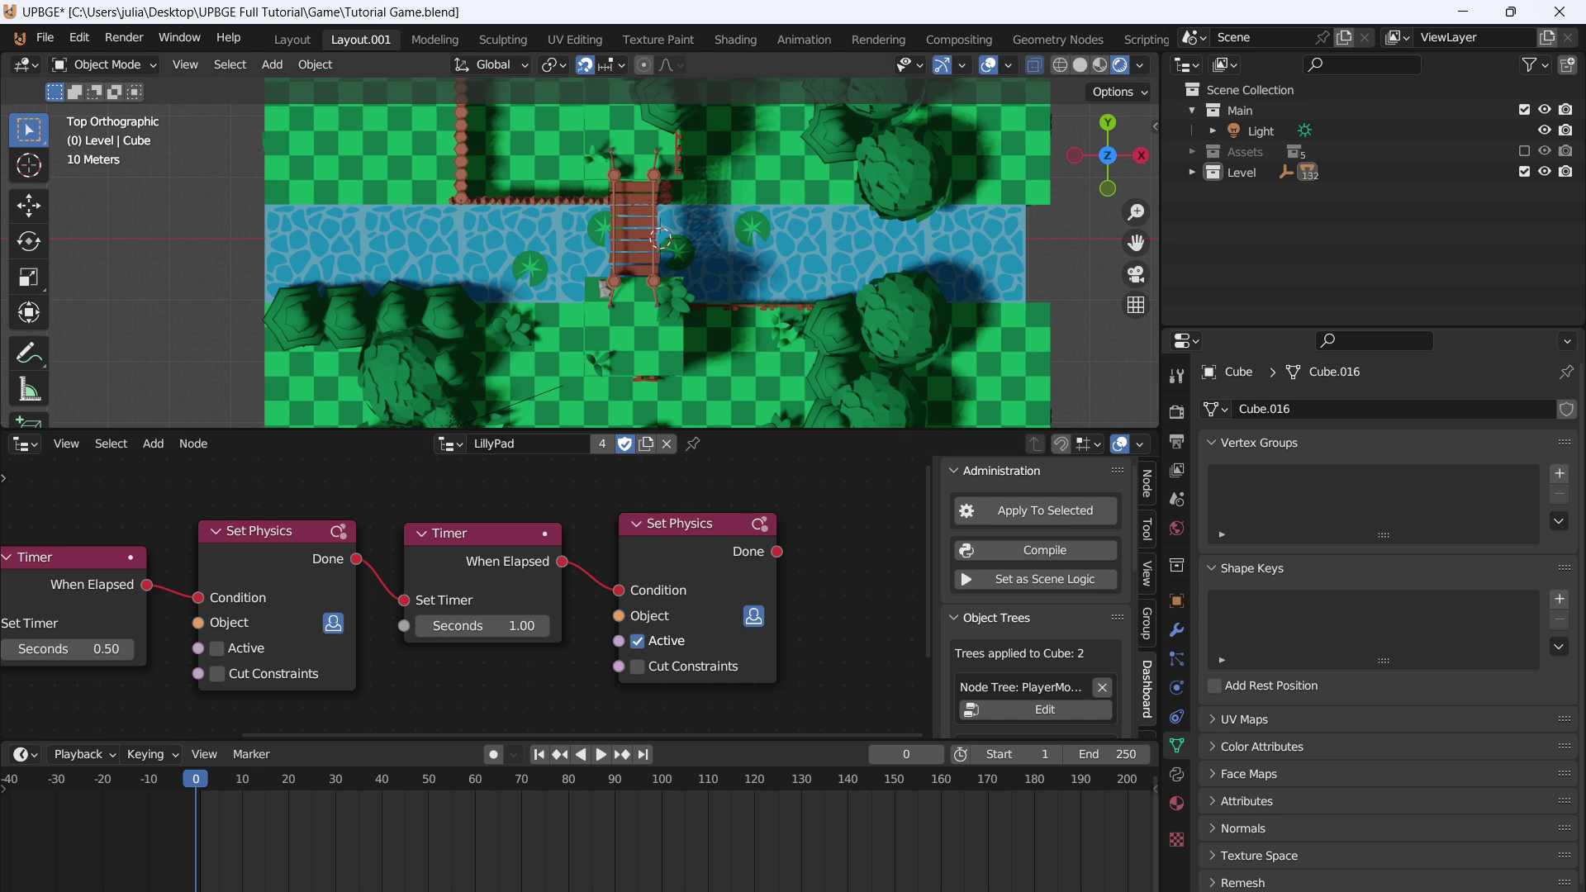
# - Save the file and start the game to test the lily pads' timed physics
pyautogui.hotkey('ctrl', 's')
pyautogui.press('p')
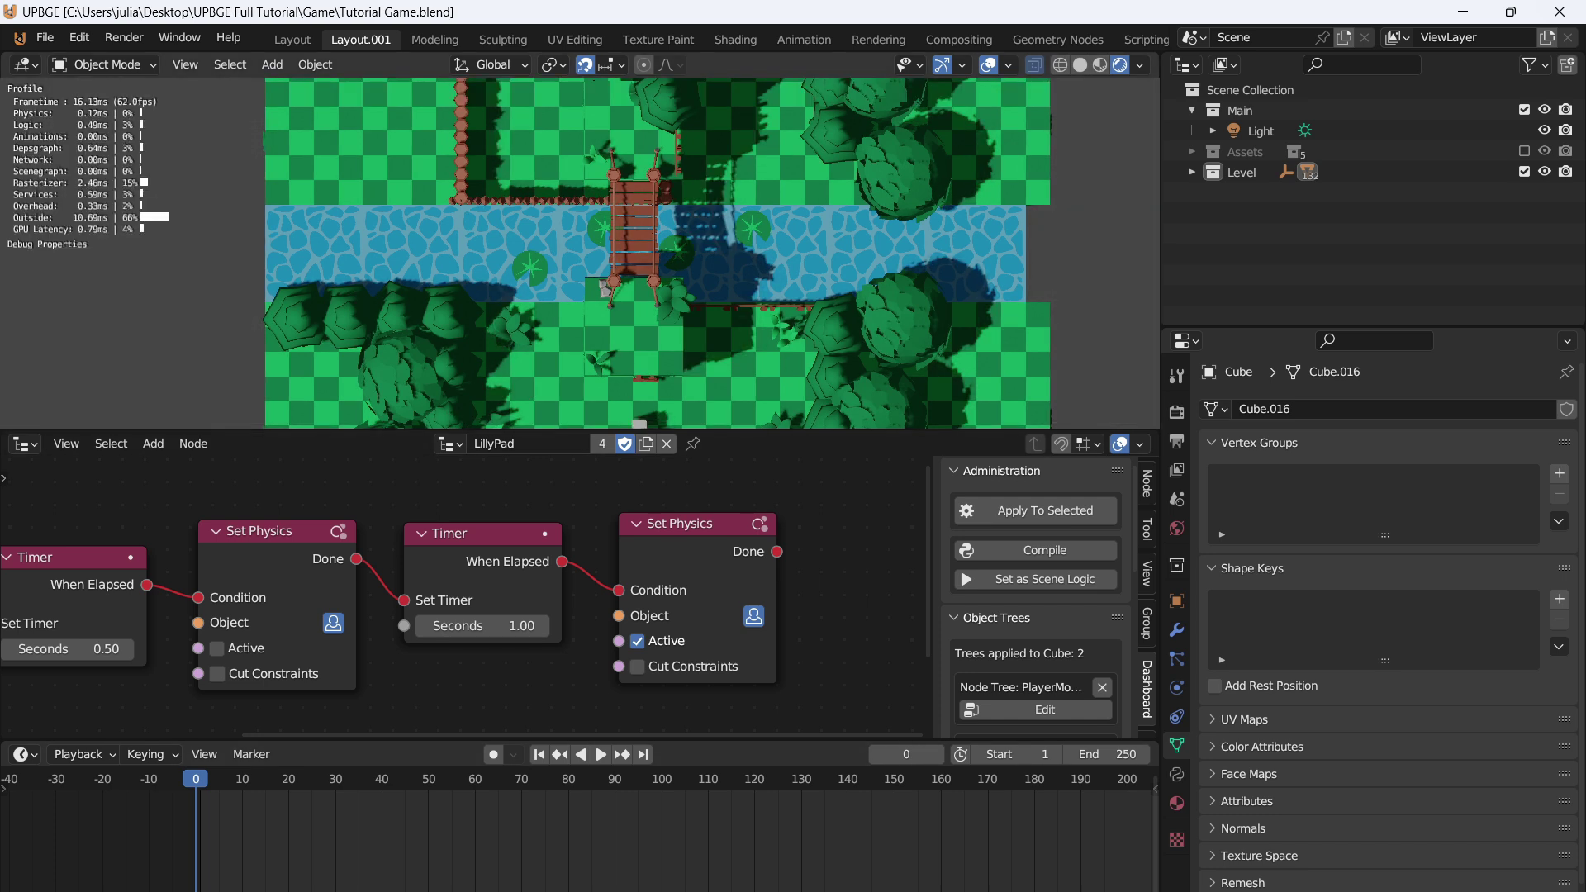
# - Playtest the level by steering the player around and across the river at the lily pads, and end the game
pyautogui.press('w')
pyautogui.press('a')
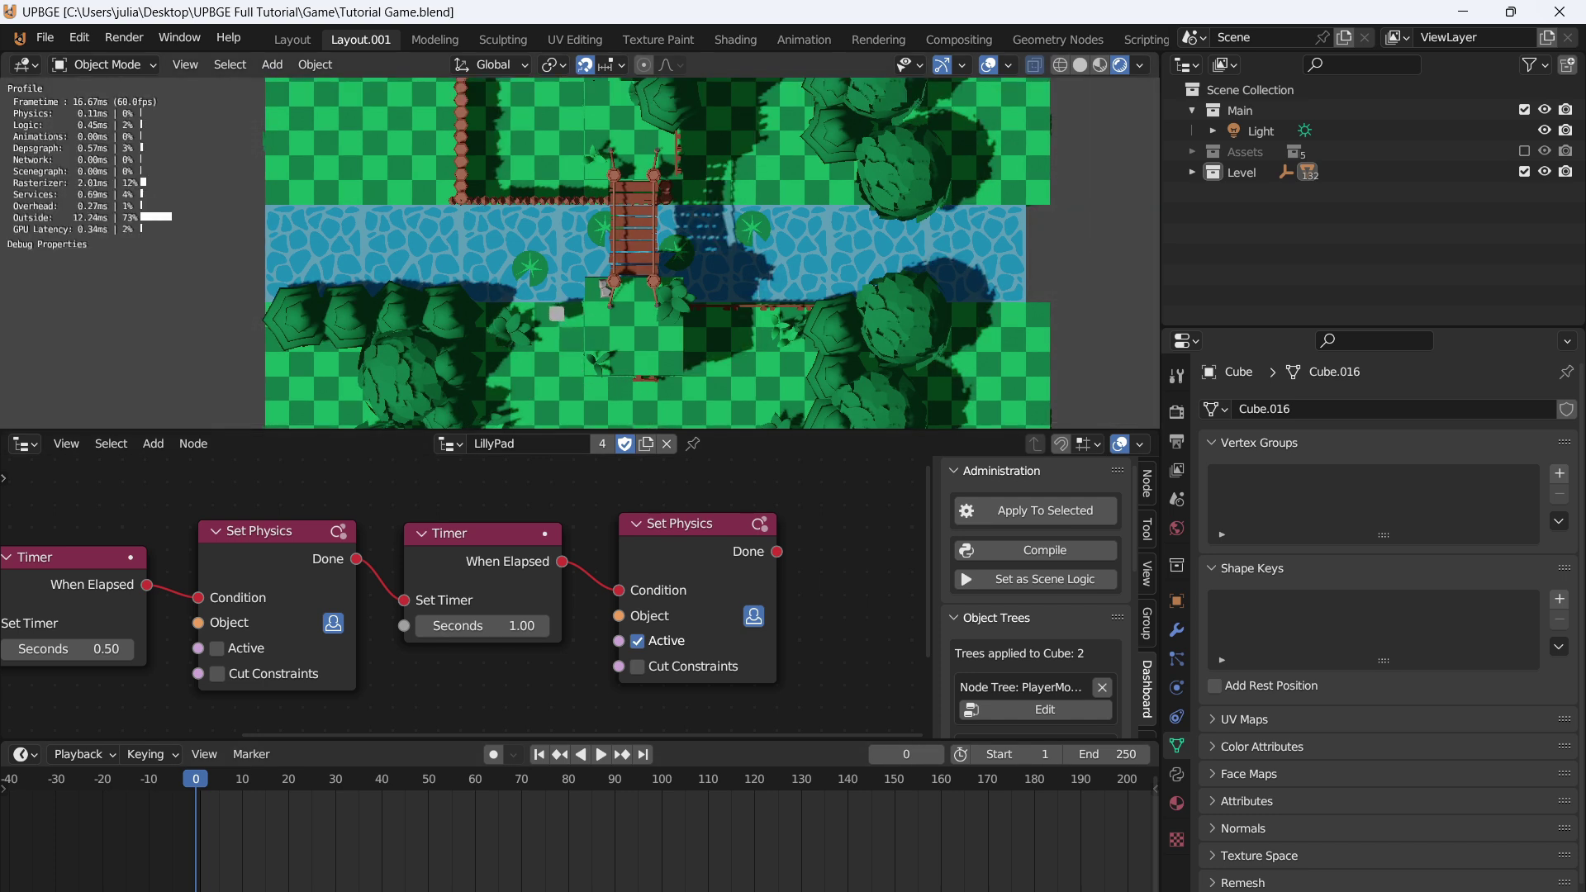
pyautogui.press('space')
pyautogui.press('w')
pyautogui.press('a')
pyautogui.press('w')
pyautogui.press('a')
pyautogui.press('w')
pyautogui.press('w')
pyautogui.press('a')
pyautogui.press('d')
pyautogui.press('w')
pyautogui.press('d')
pyautogui.press('d')
pyautogui.press('d')
pyautogui.press('d')
pyautogui.press('d')
pyautogui.press('w')
pyautogui.press('w')
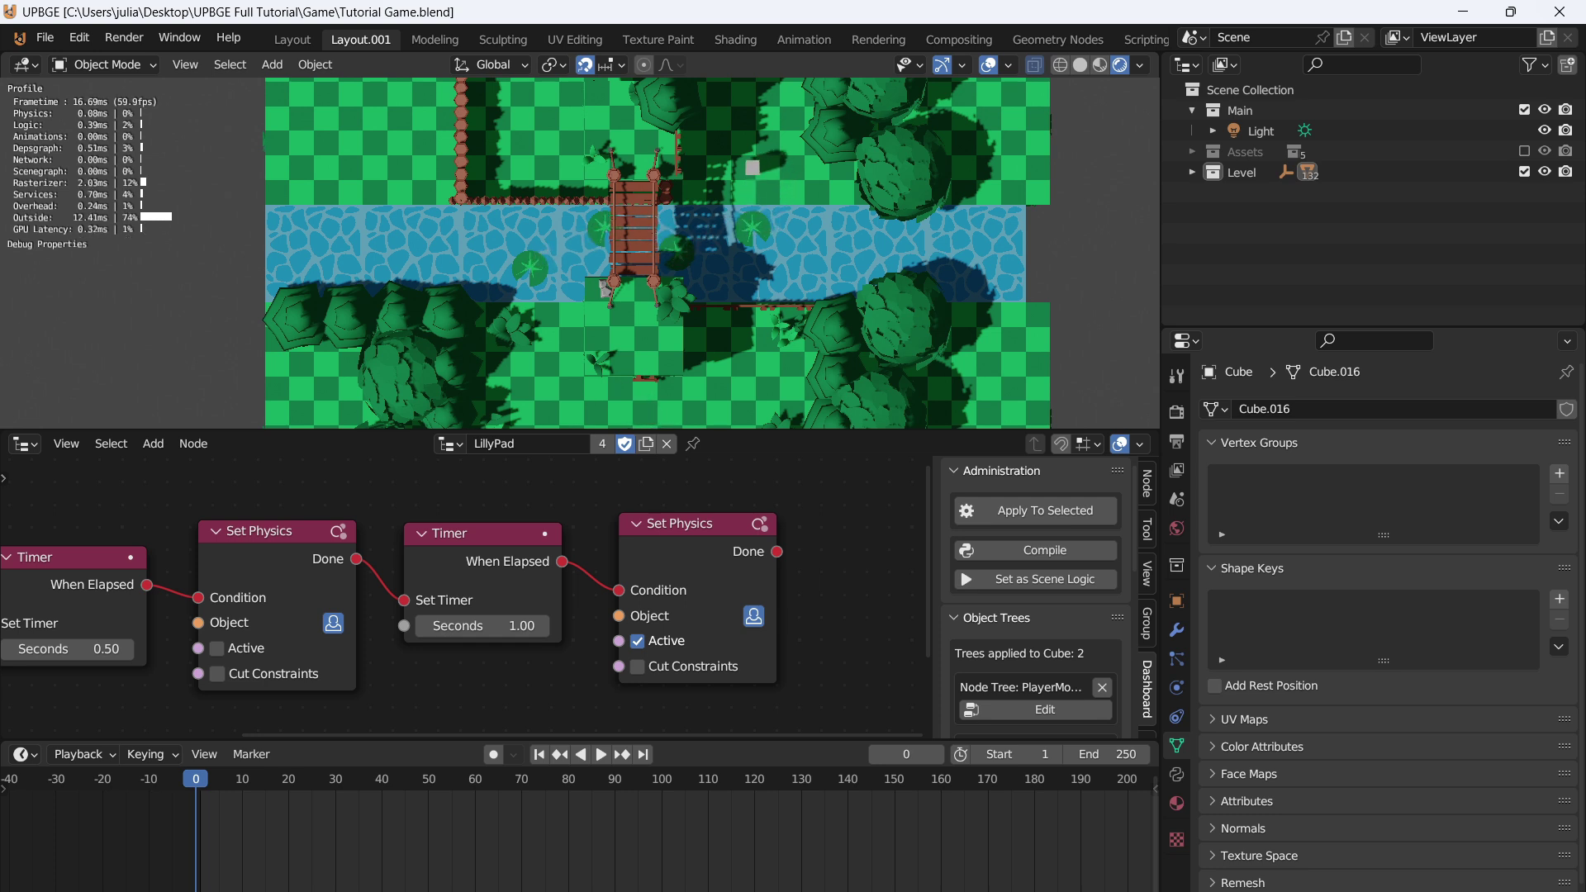
pyautogui.press('Escape')
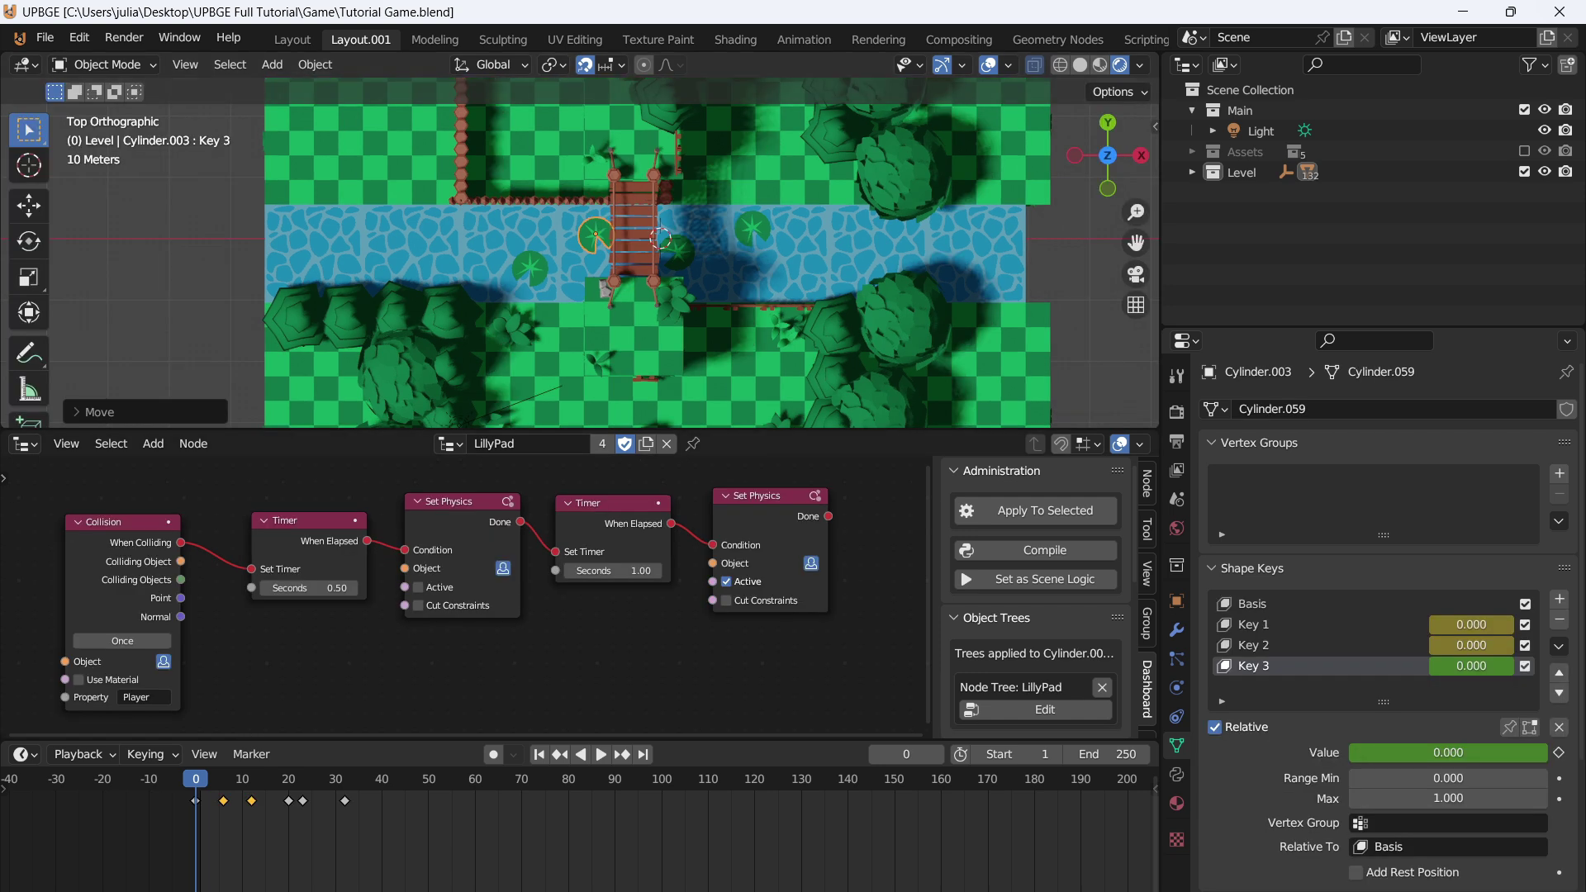
# - Duplicate the Layout.001 workspace and name the copy LogicBricks
pyautogui.rightClick(362, 40)
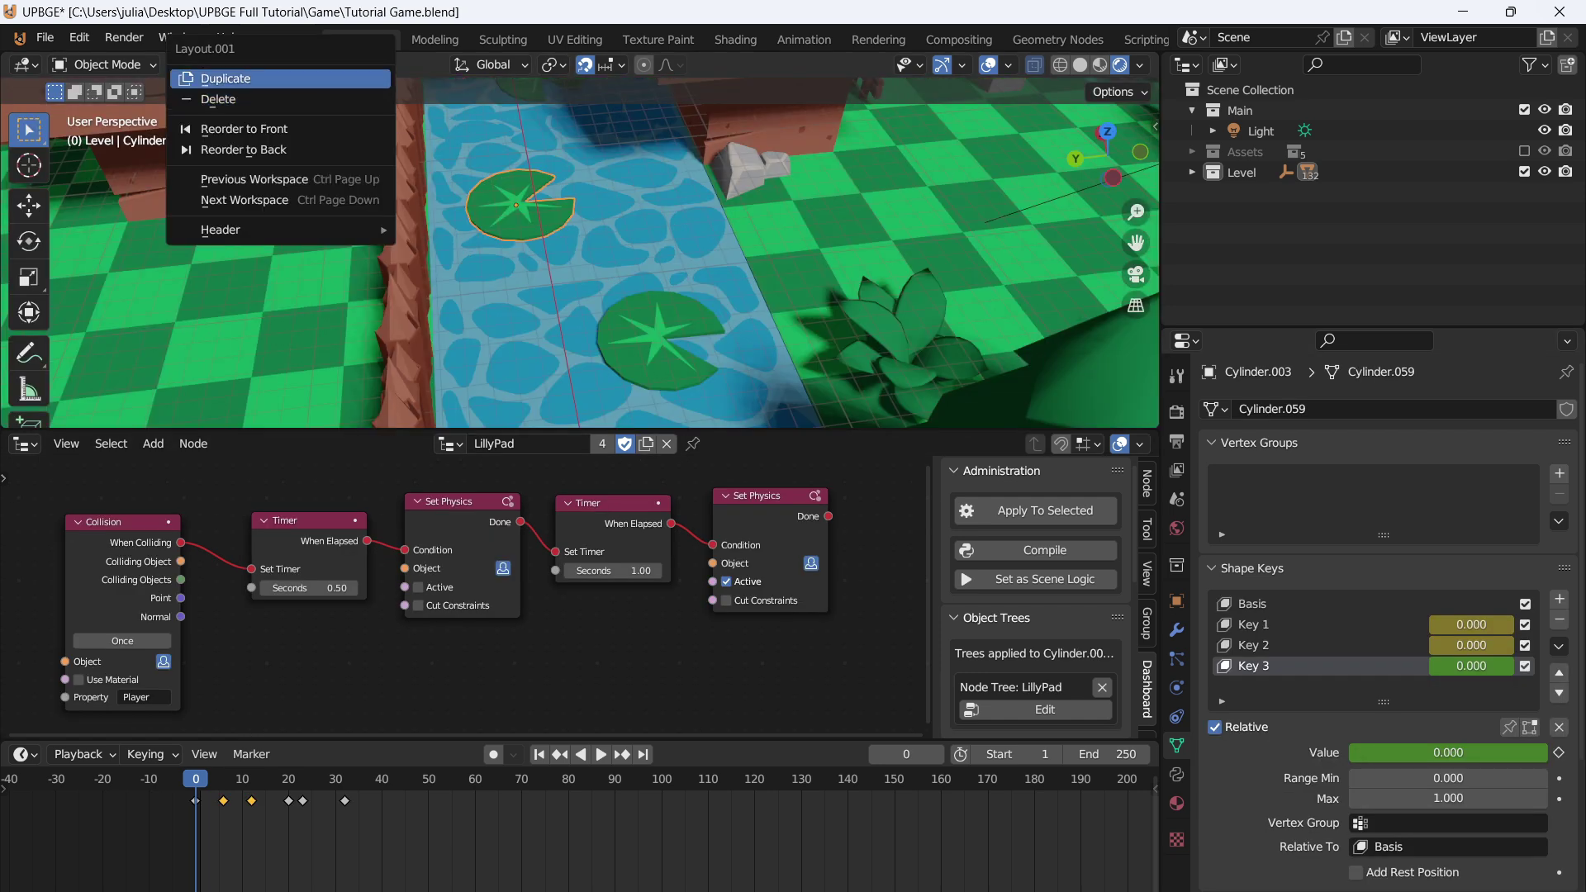
pyautogui.press('Escape')
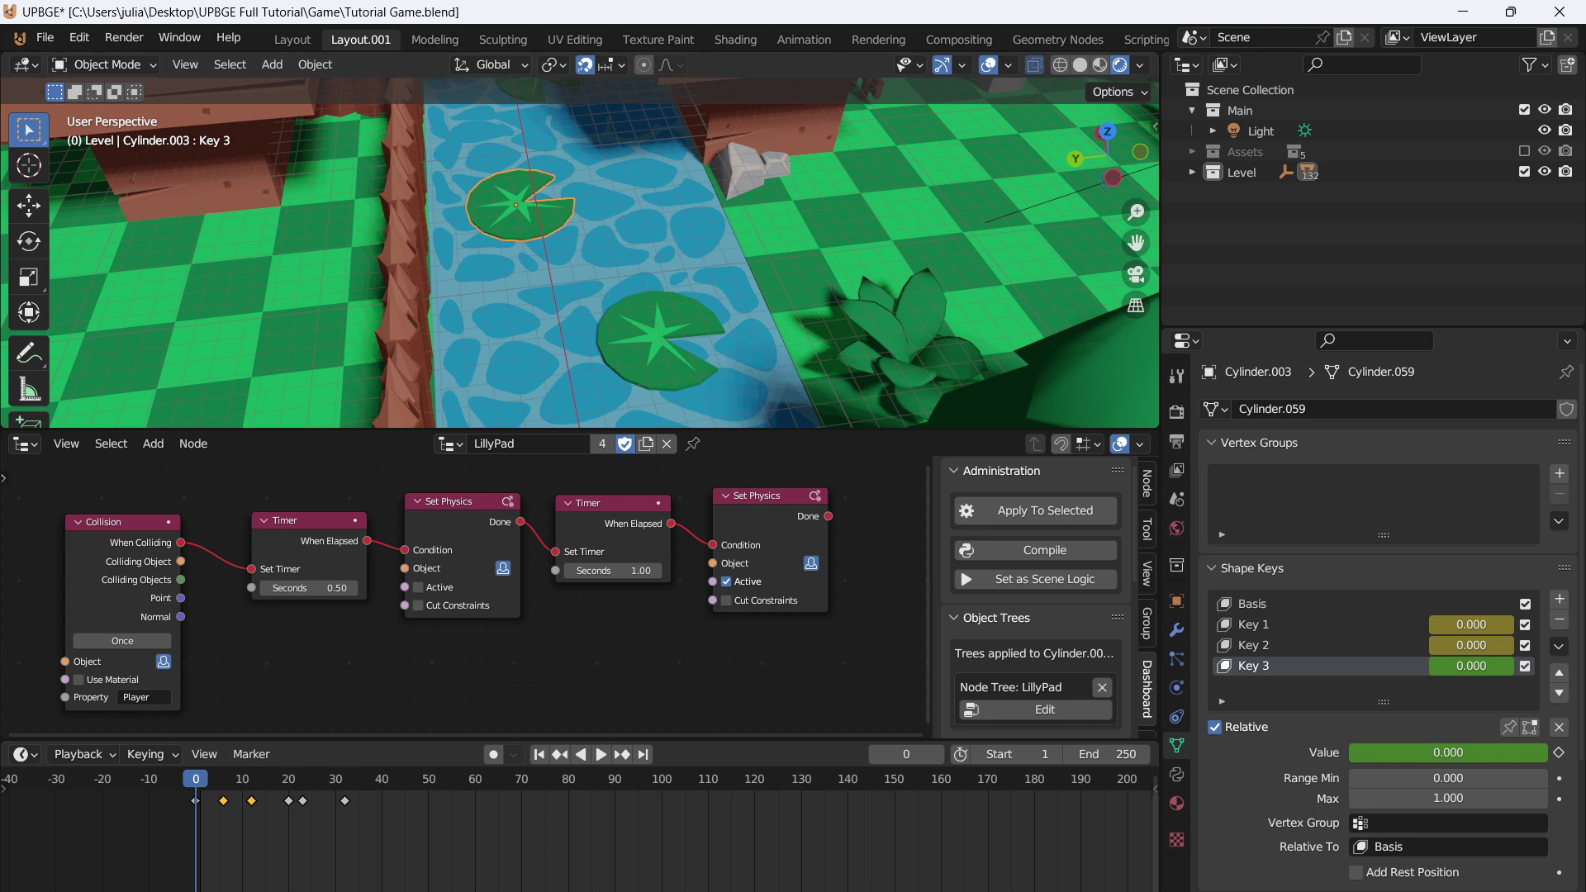
pyautogui.rightClick(362, 39)
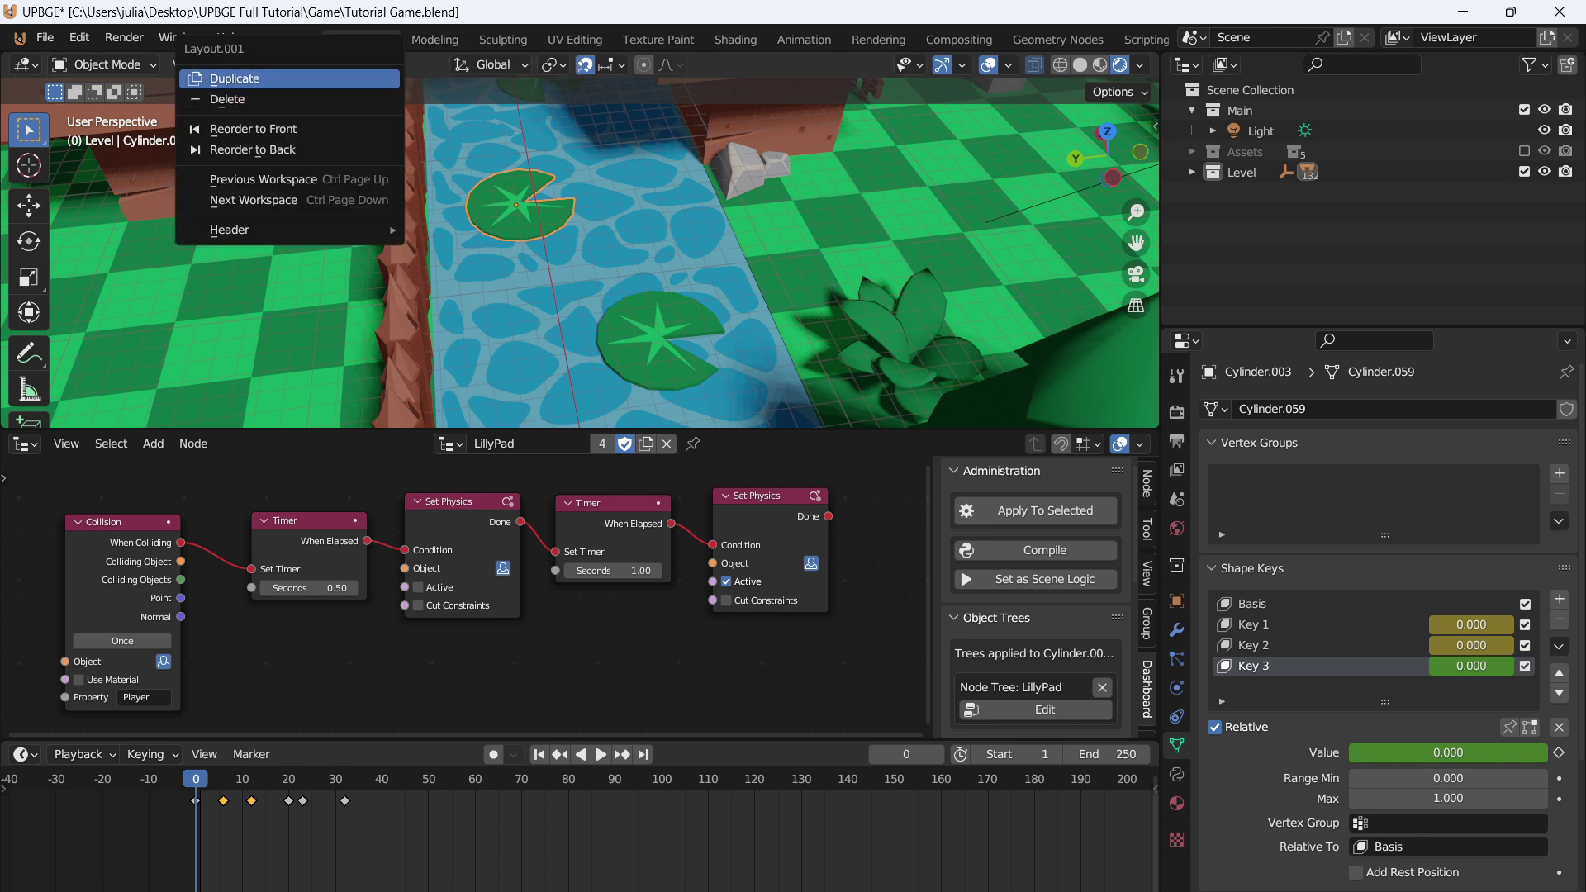
pyautogui.click(347, 78)
pyautogui.doubleClick(439, 40)
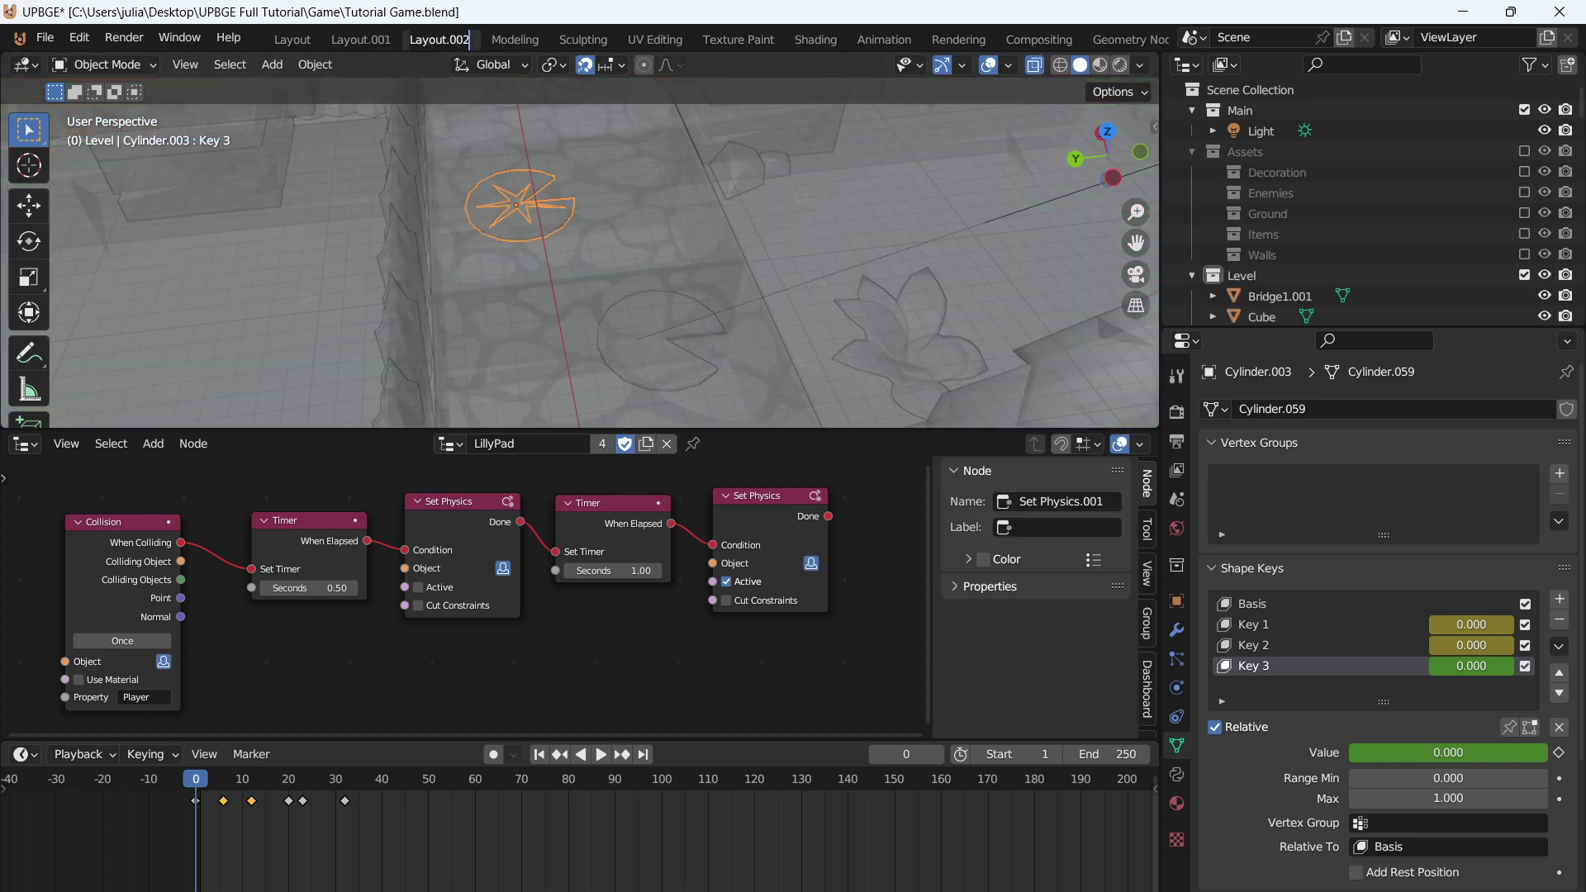
pyautogui.write('LogicBricks')
pyautogui.press('Return')
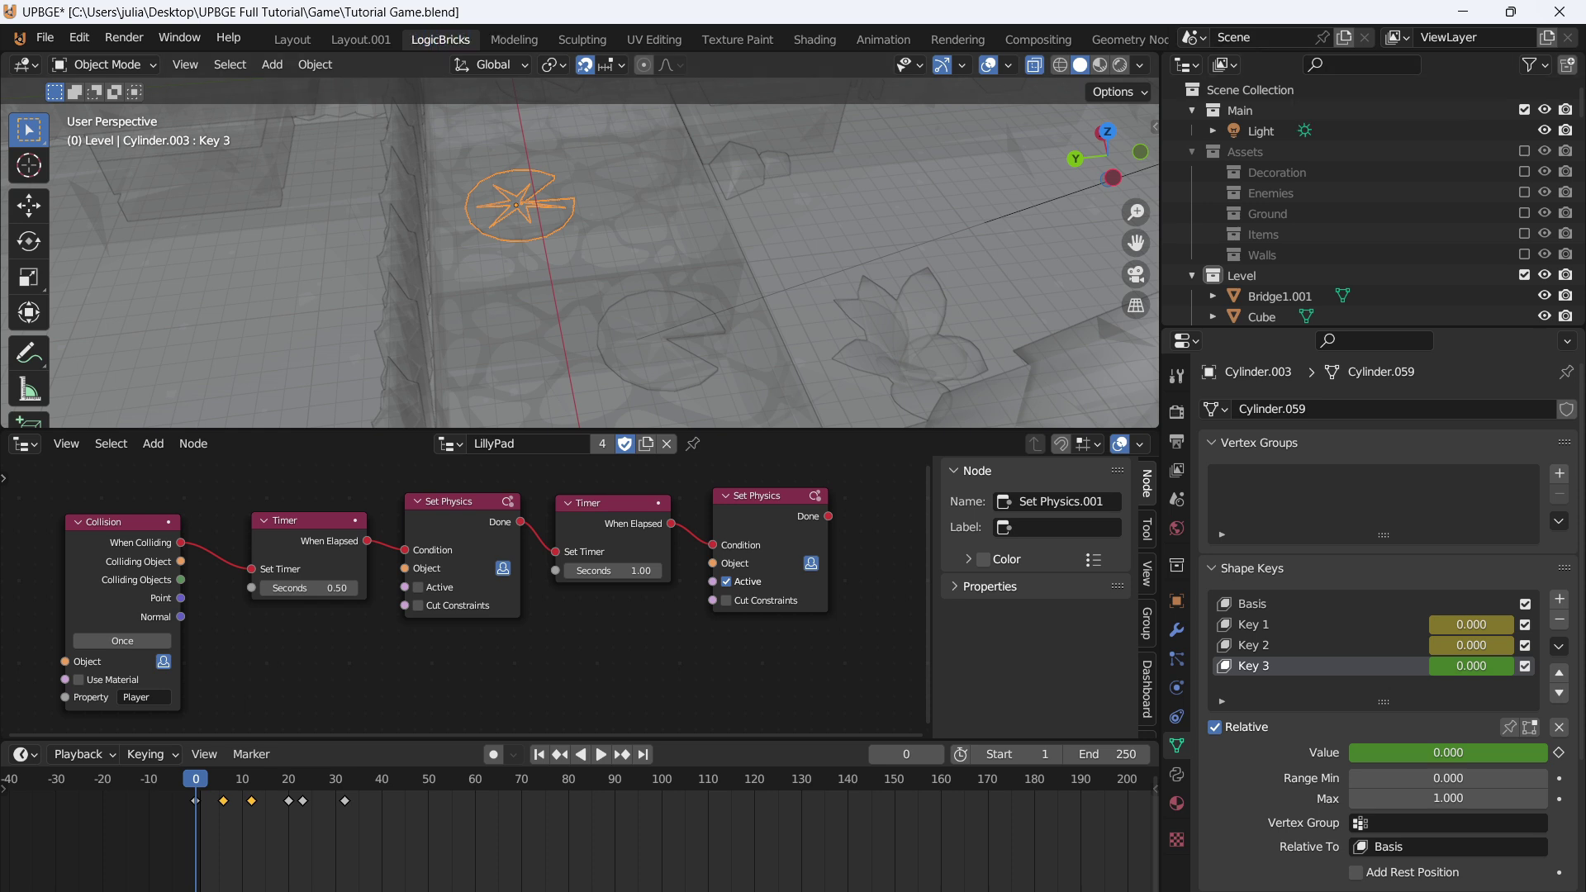
# - Rename the original Layout.001 workspace to LogicNodes
pyautogui.click(385, 40)
pyautogui.write('Log')
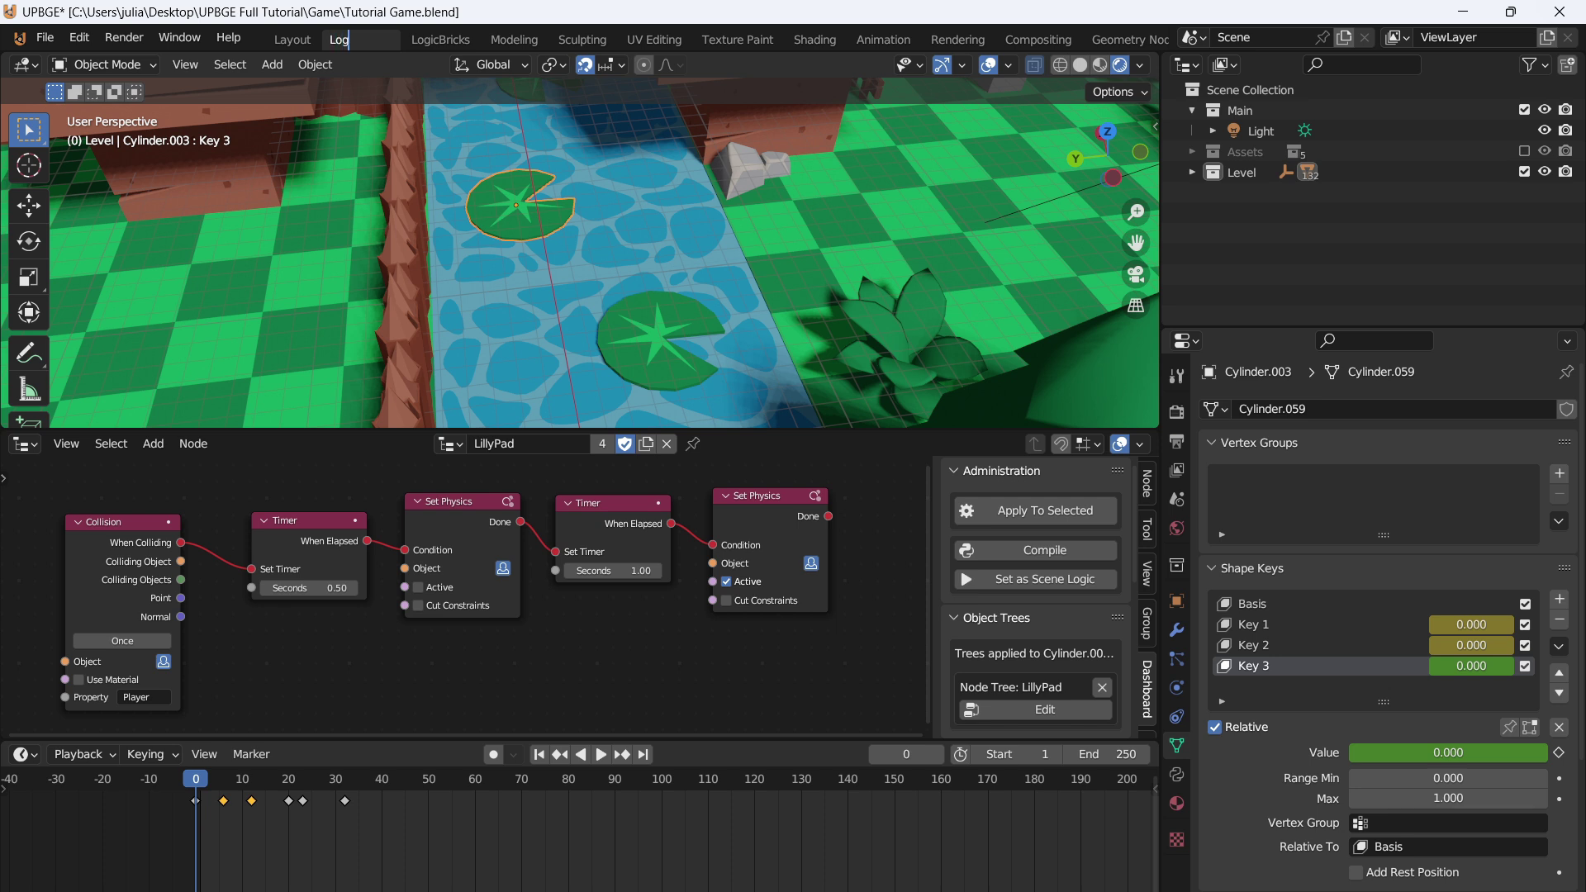
pyautogui.write('icNodes')
pyautogui.press('Return')
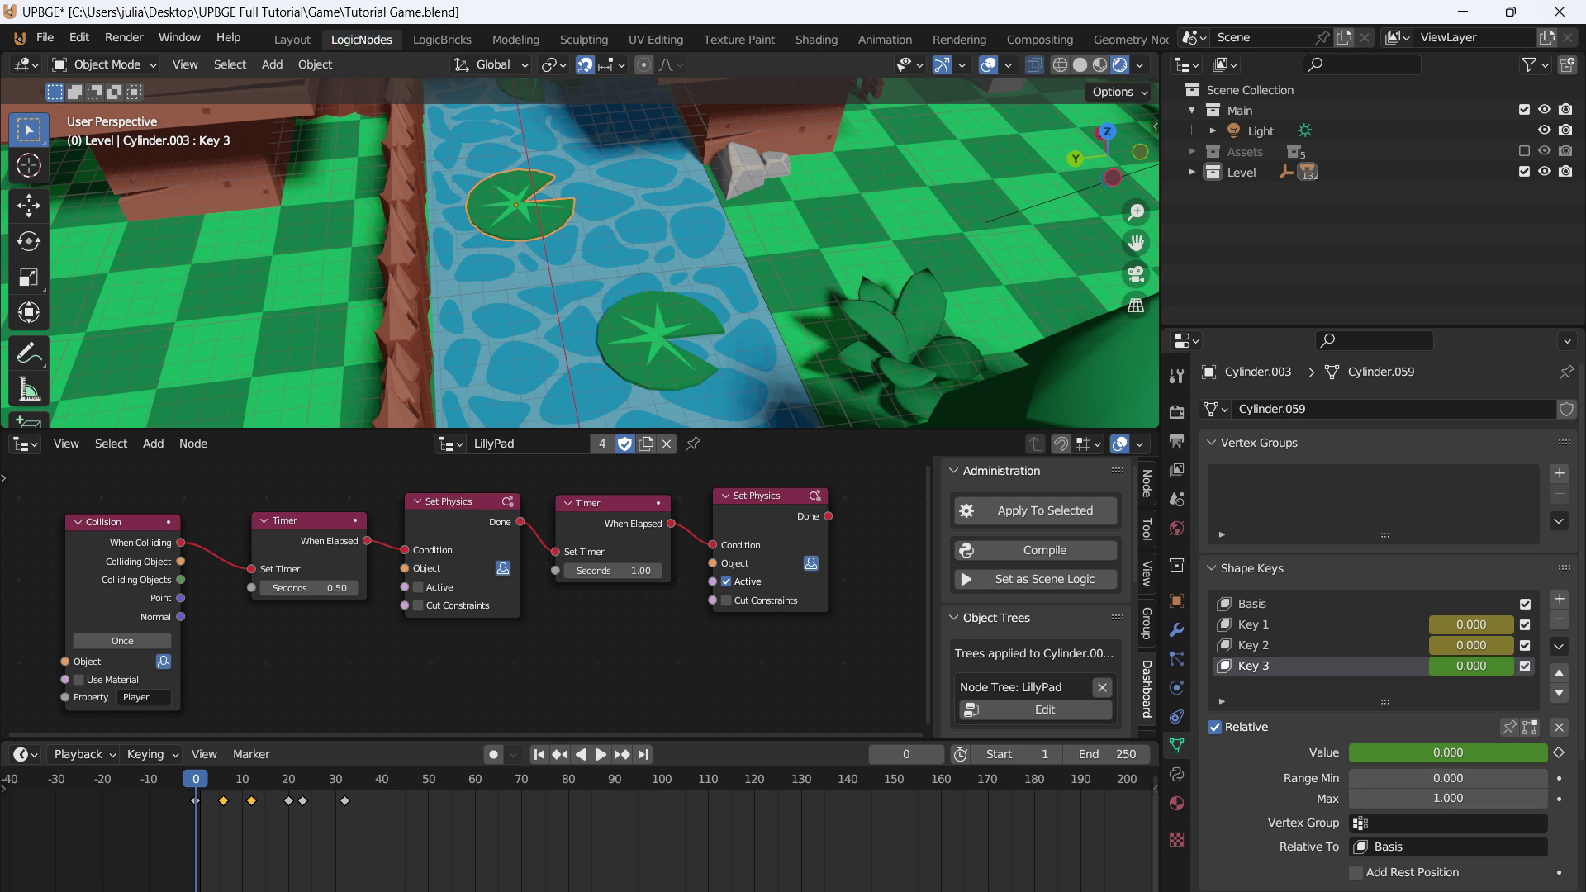
# - In the LogicBricks workspace, change the logic node area to the Logic Bricks Editor
pyautogui.click(442, 40)
pyautogui.click(25, 444)
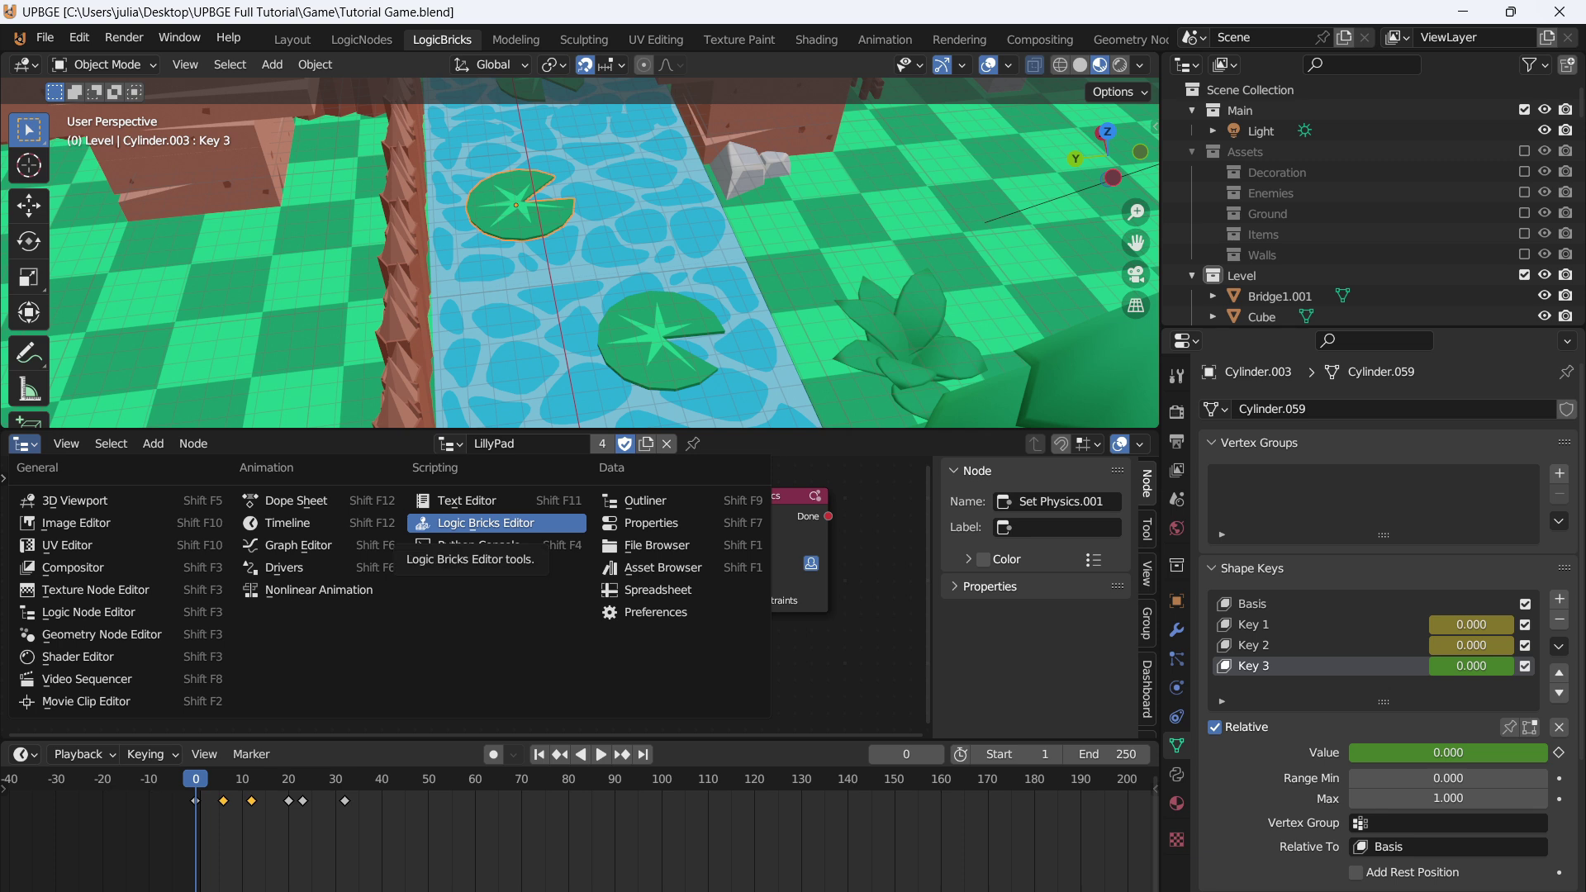
pyautogui.click(485, 523)
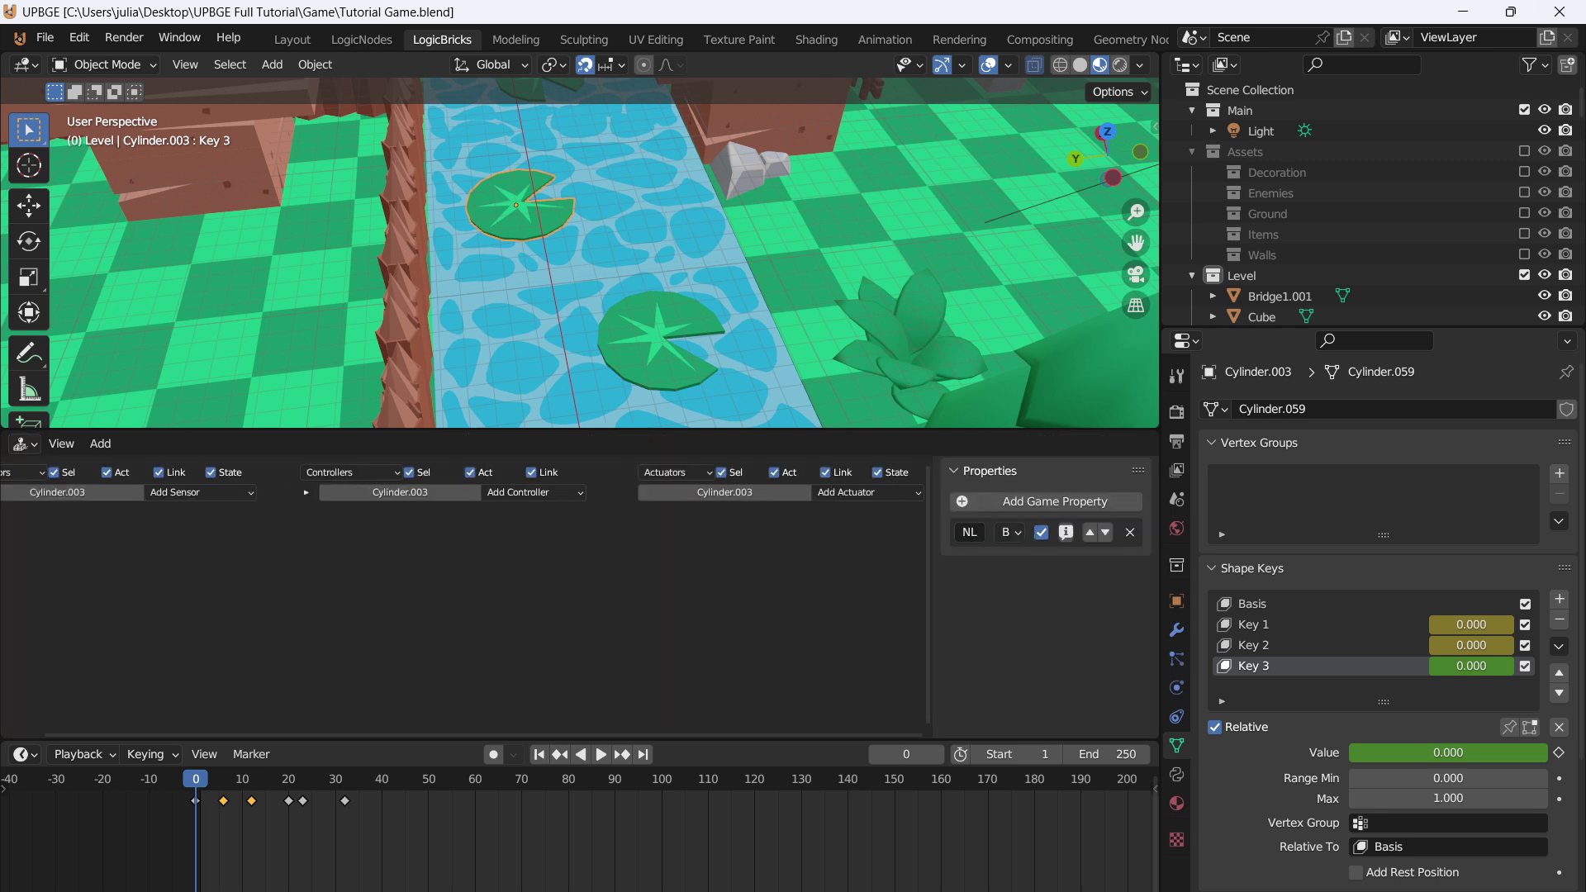
# - Give the lily pad Cylinder.001 a Collision sensor that reacts to the property Player
pyautogui.scroll(-2, 496, 314)
pyautogui.moveTo(496, 314); pyautogui.dragTo(509, 300, button='middle')
pyautogui.scroll(2, 512, 256)
pyautogui.keyDown('shift'); pyautogui.moveTo(710, 306); pyautogui.dragTo(636, 355, button='middle'); pyautogui.keyUp('shift')
pyautogui.click(655, 360)
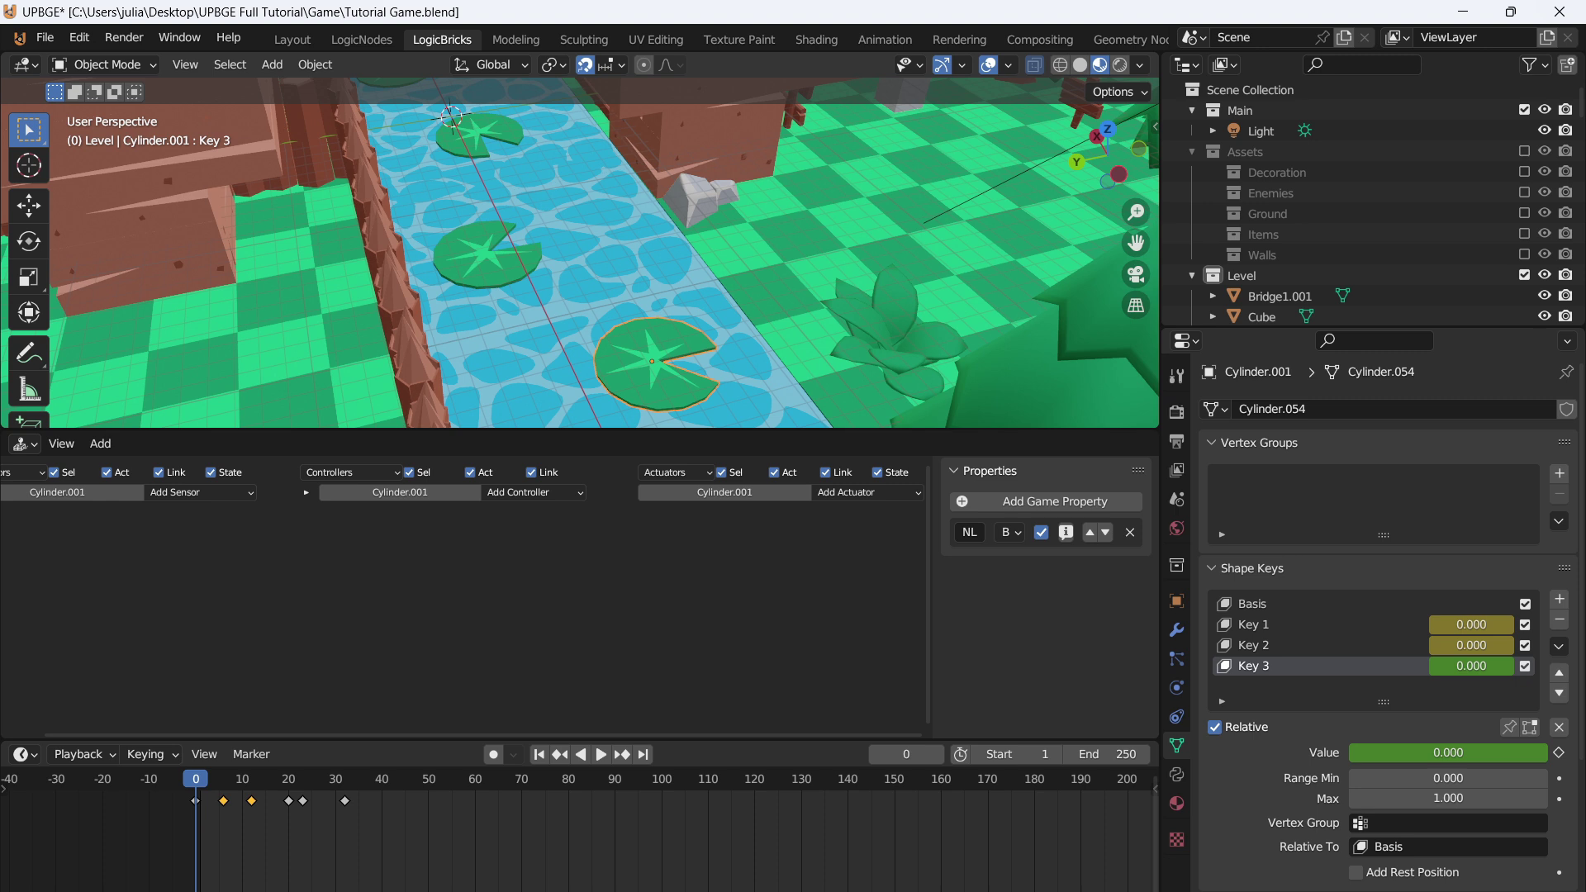
pyautogui.scroll(3, 463, 529)
pyautogui.click(128, 502)
pyautogui.click(124, 580)
pyautogui.moveTo(124, 580); pyautogui.dragTo(293, 583, button='middle')
pyautogui.click(258, 602)
pyautogui.write('Player')
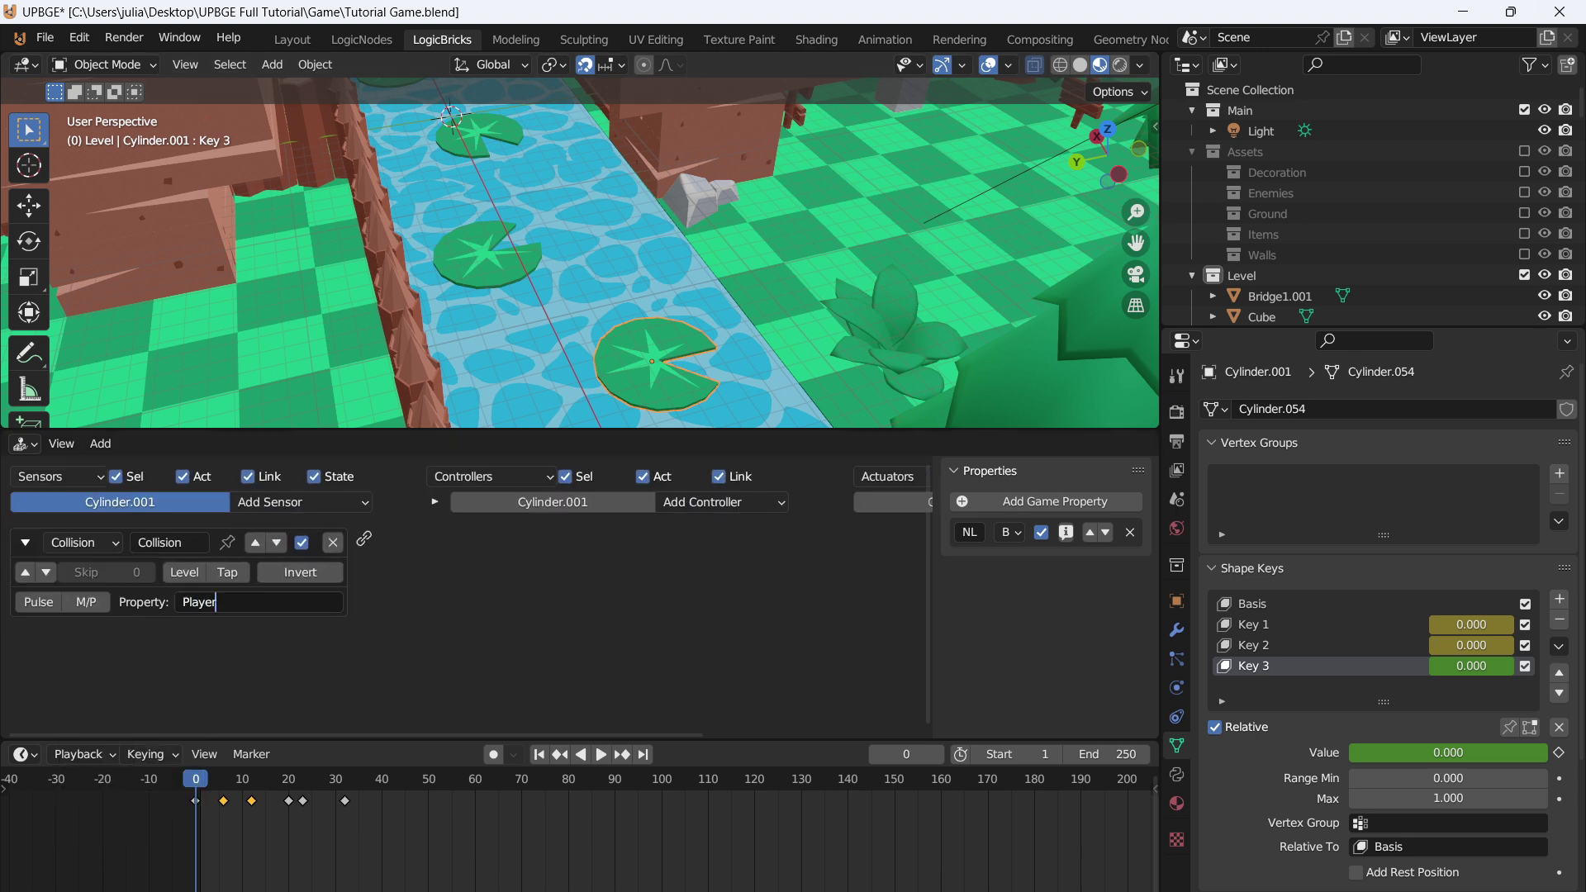
pyautogui.press('Return')
# - Add an Action actuator to Cylinder.001 and link the Collision sensor to it through an And controller
pyautogui.keyDown('ctrl'); pyautogui.hscroll(3, 495, 620); pyautogui.keyUp('ctrl')
pyautogui.click(861, 498)
pyautogui.click(867, 520)
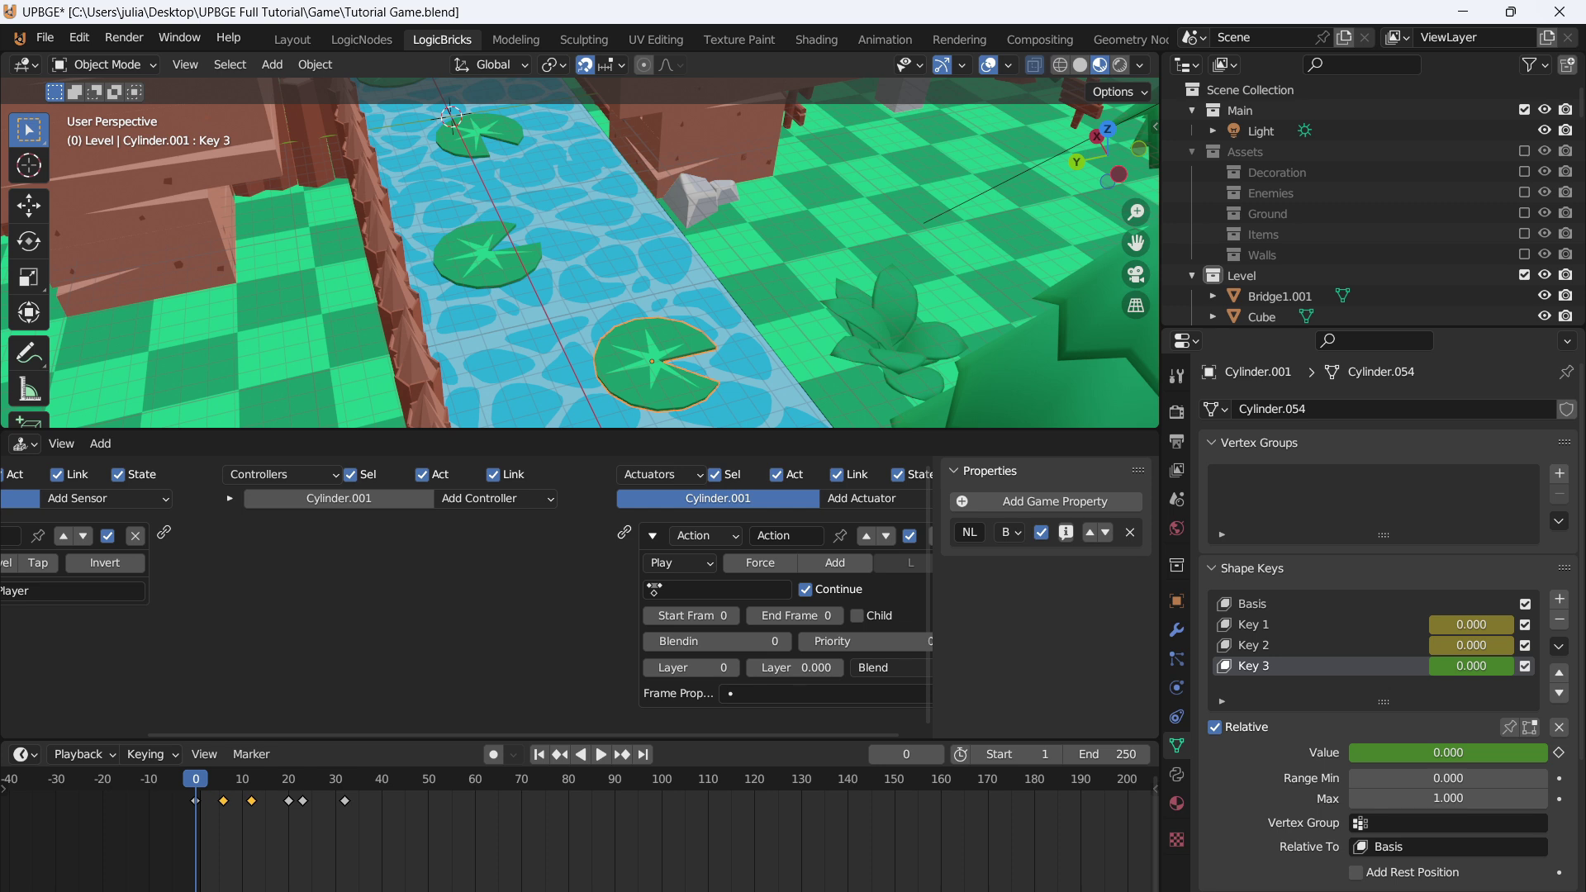
pyautogui.moveTo(164, 532); pyautogui.dragTo(624, 533)
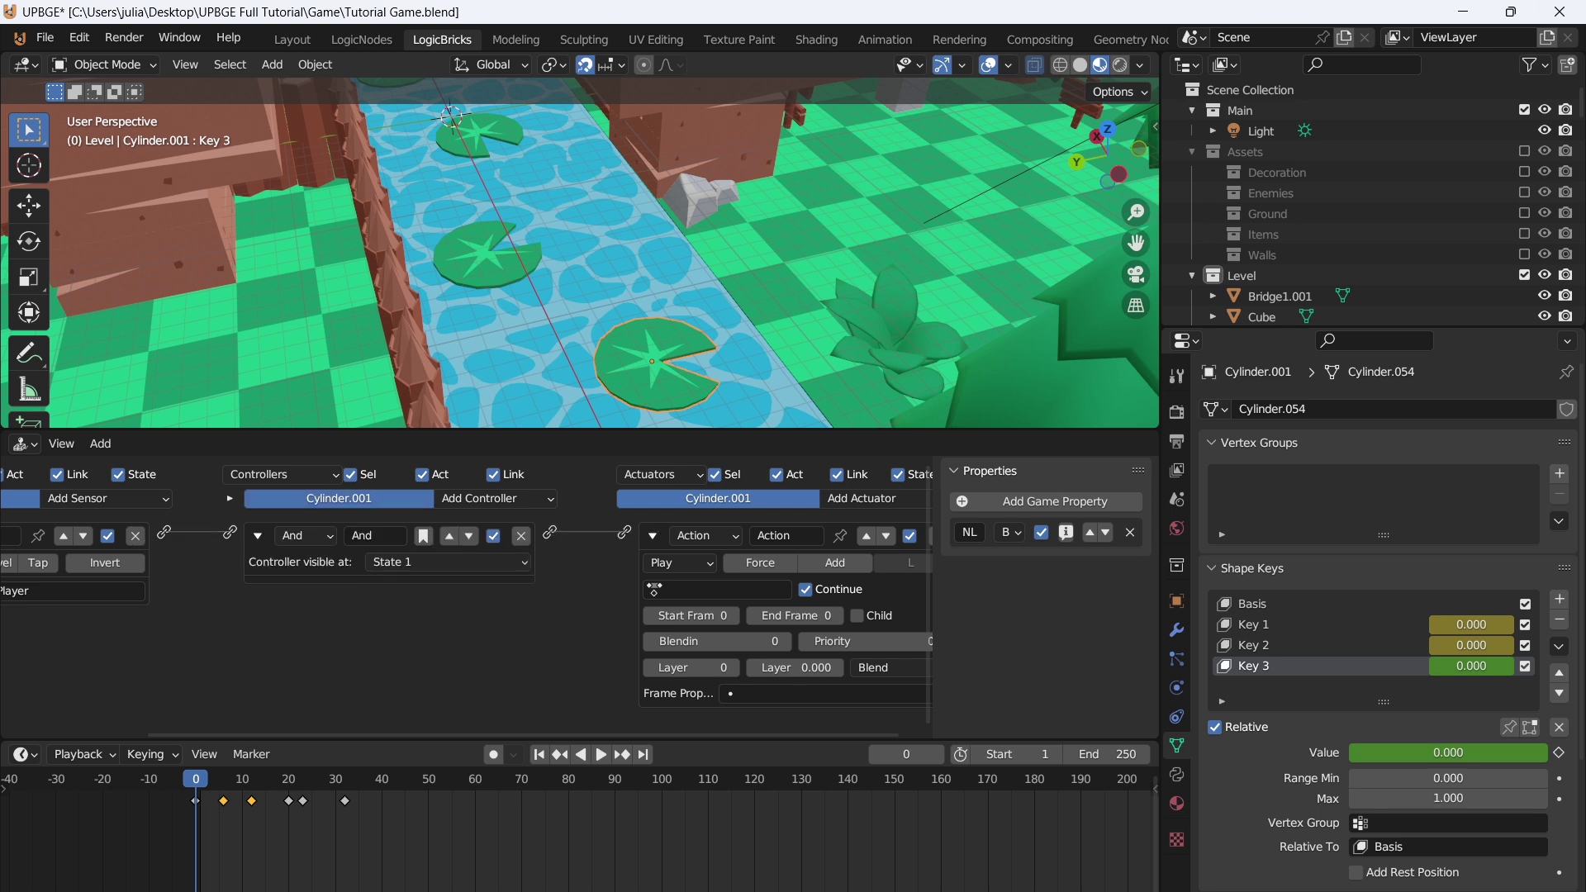
# - Assign Key.014Action.006 to the Action actuator, with start frame 0 and end frame 12
pyautogui.scroll(-2, 764, 578)
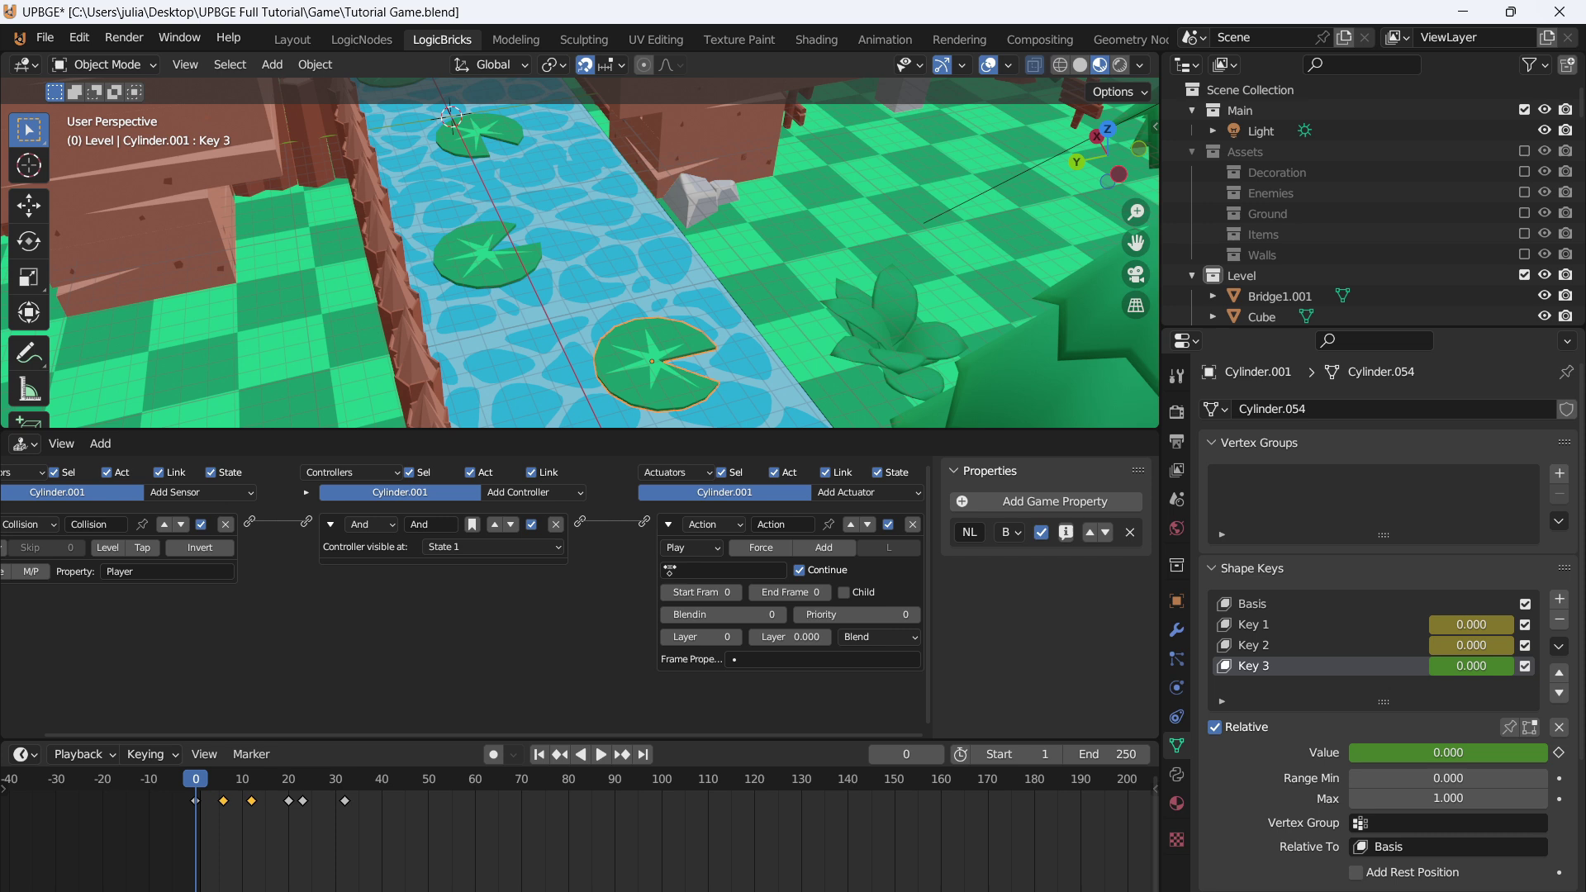
pyautogui.click(717, 571)
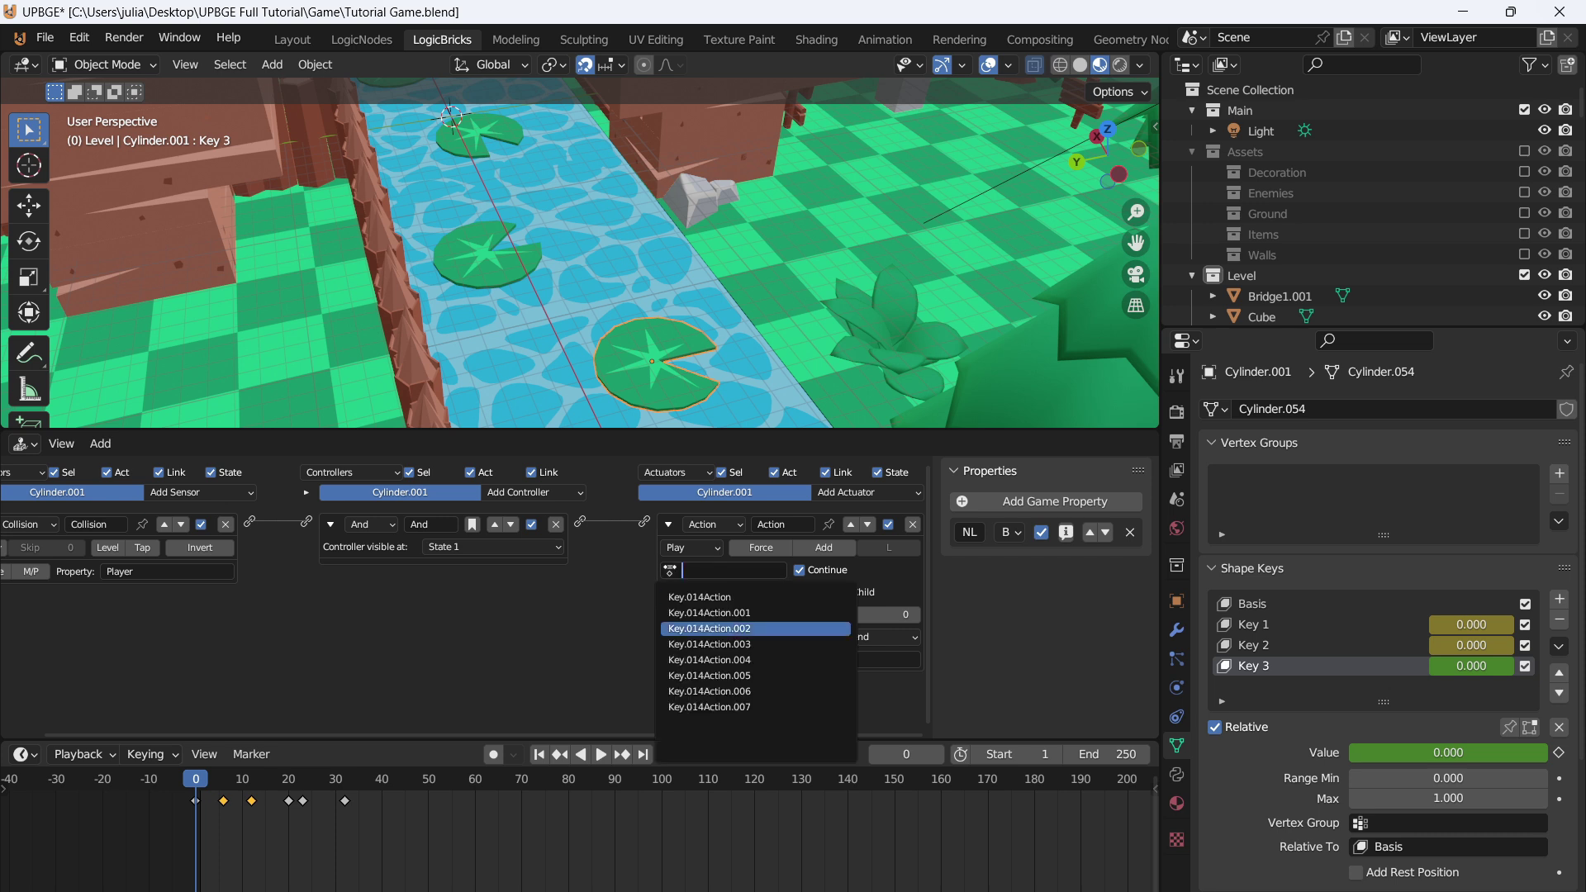
pyautogui.click(717, 629)
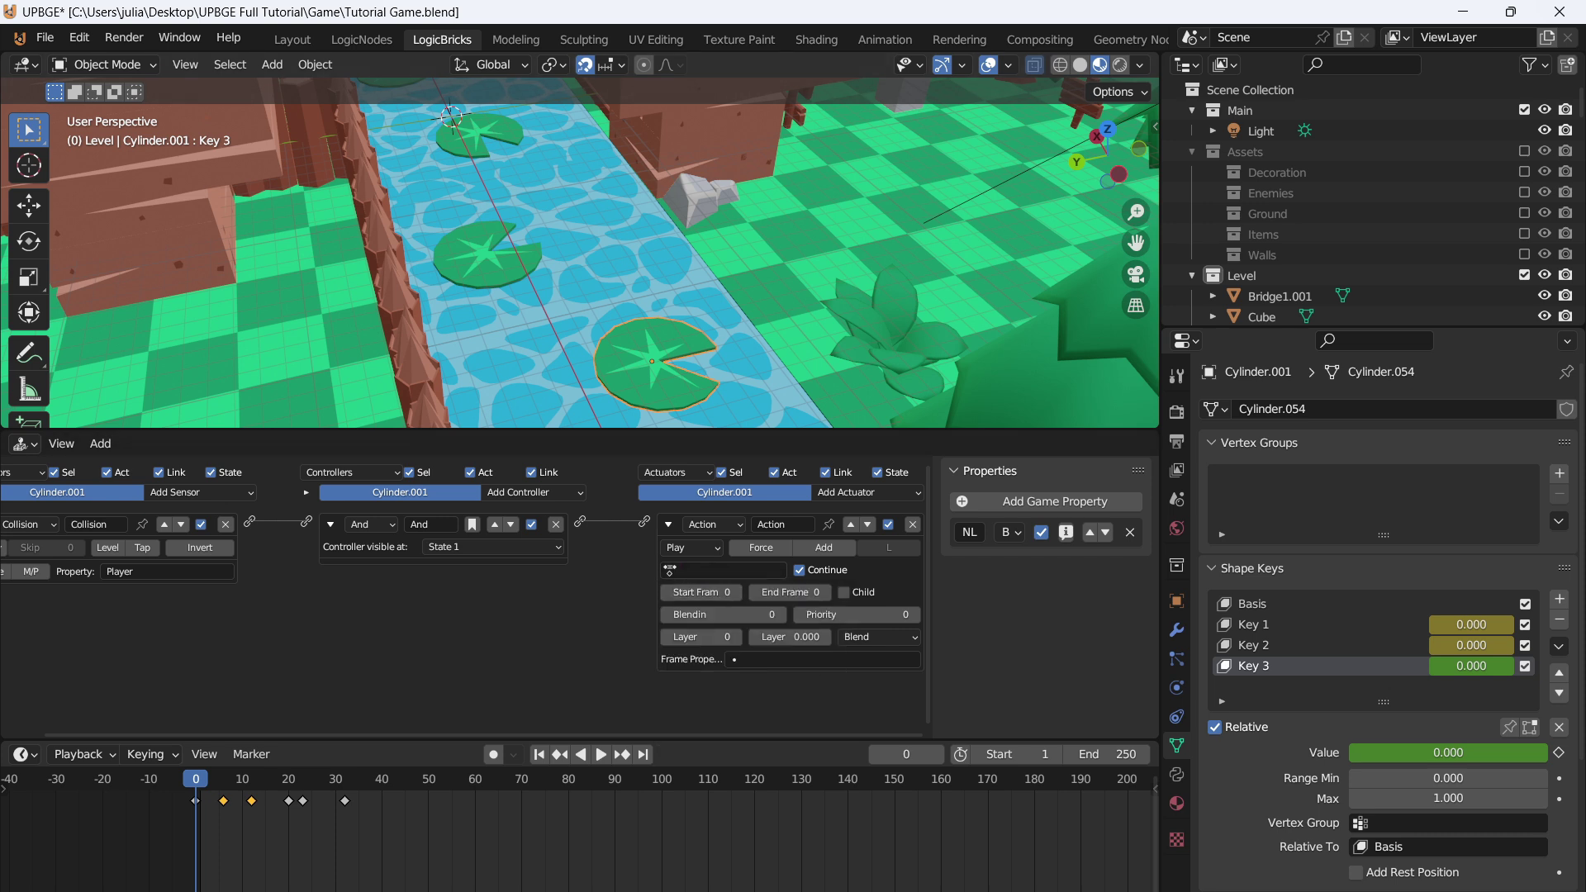
pyautogui.click(722, 570)
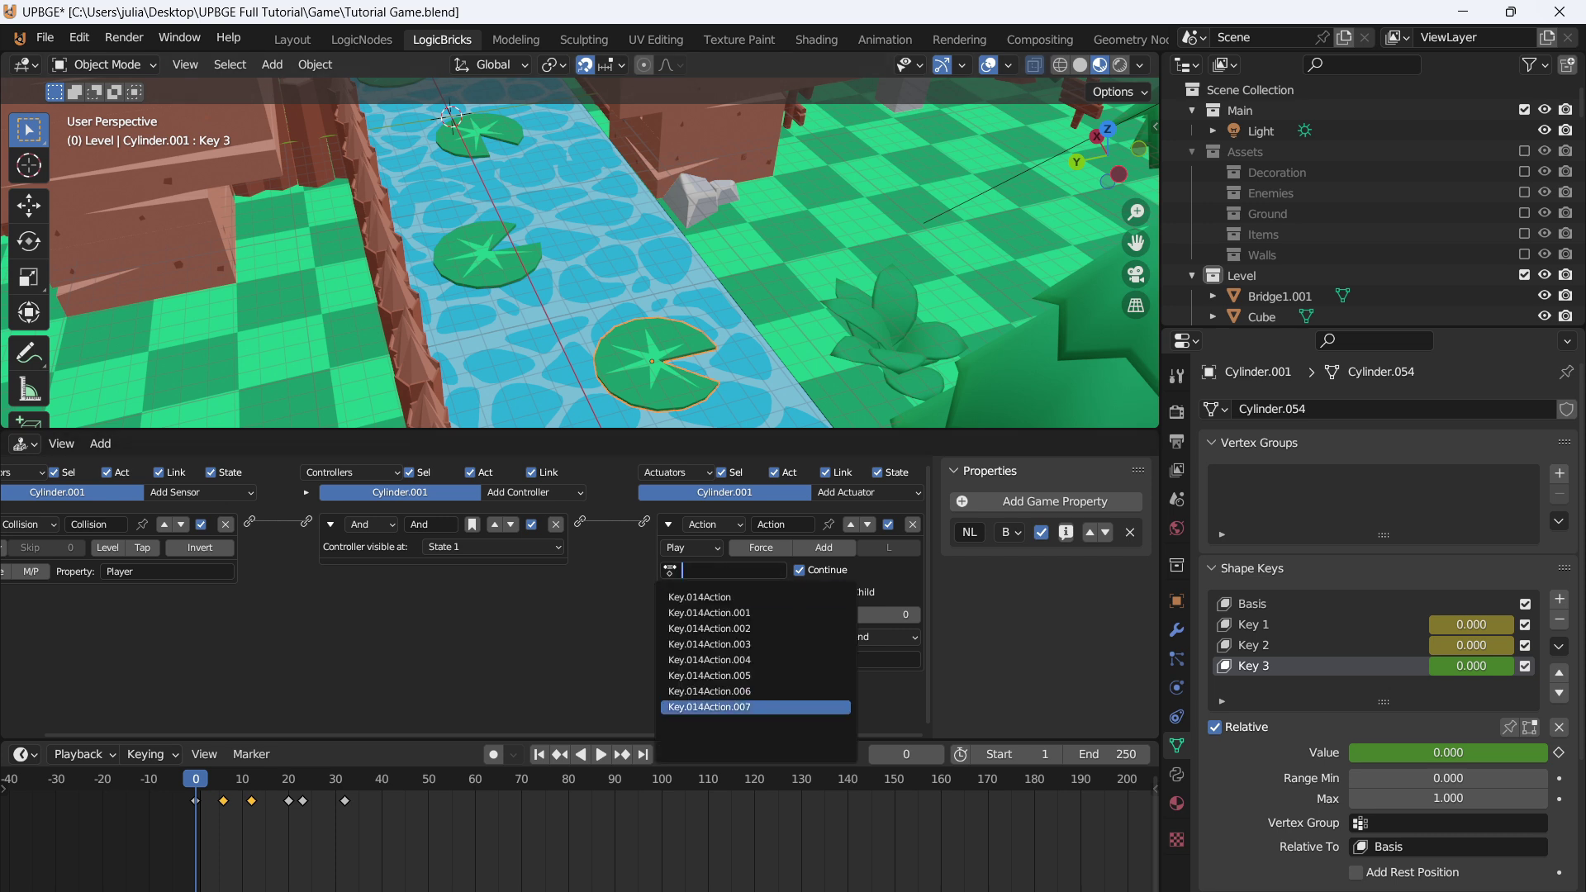
pyautogui.click(756, 691)
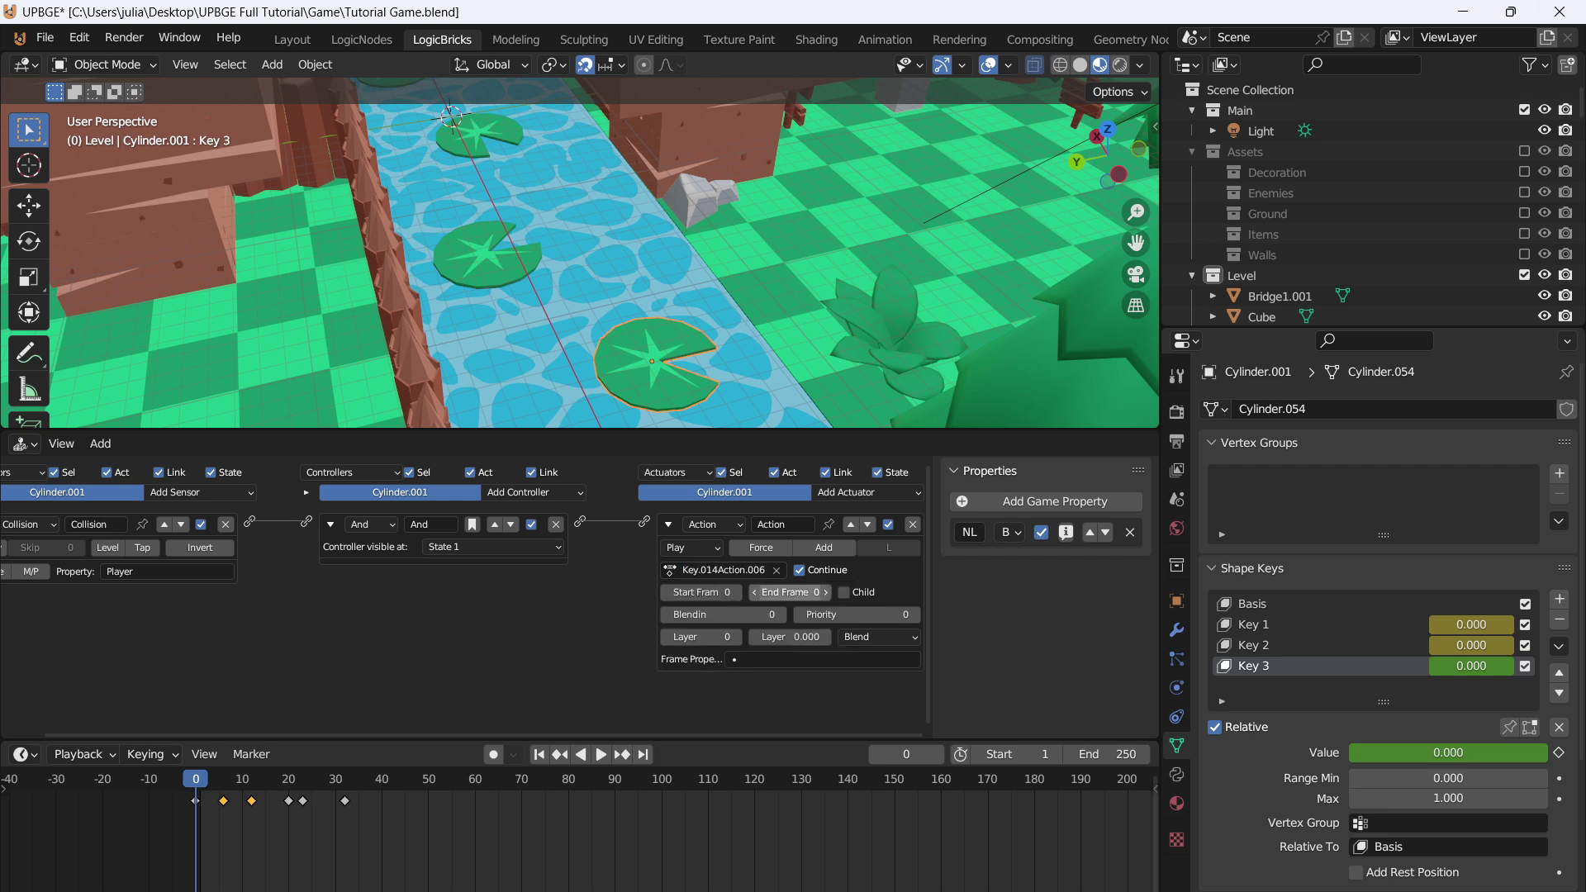
pyautogui.click(673, 593)
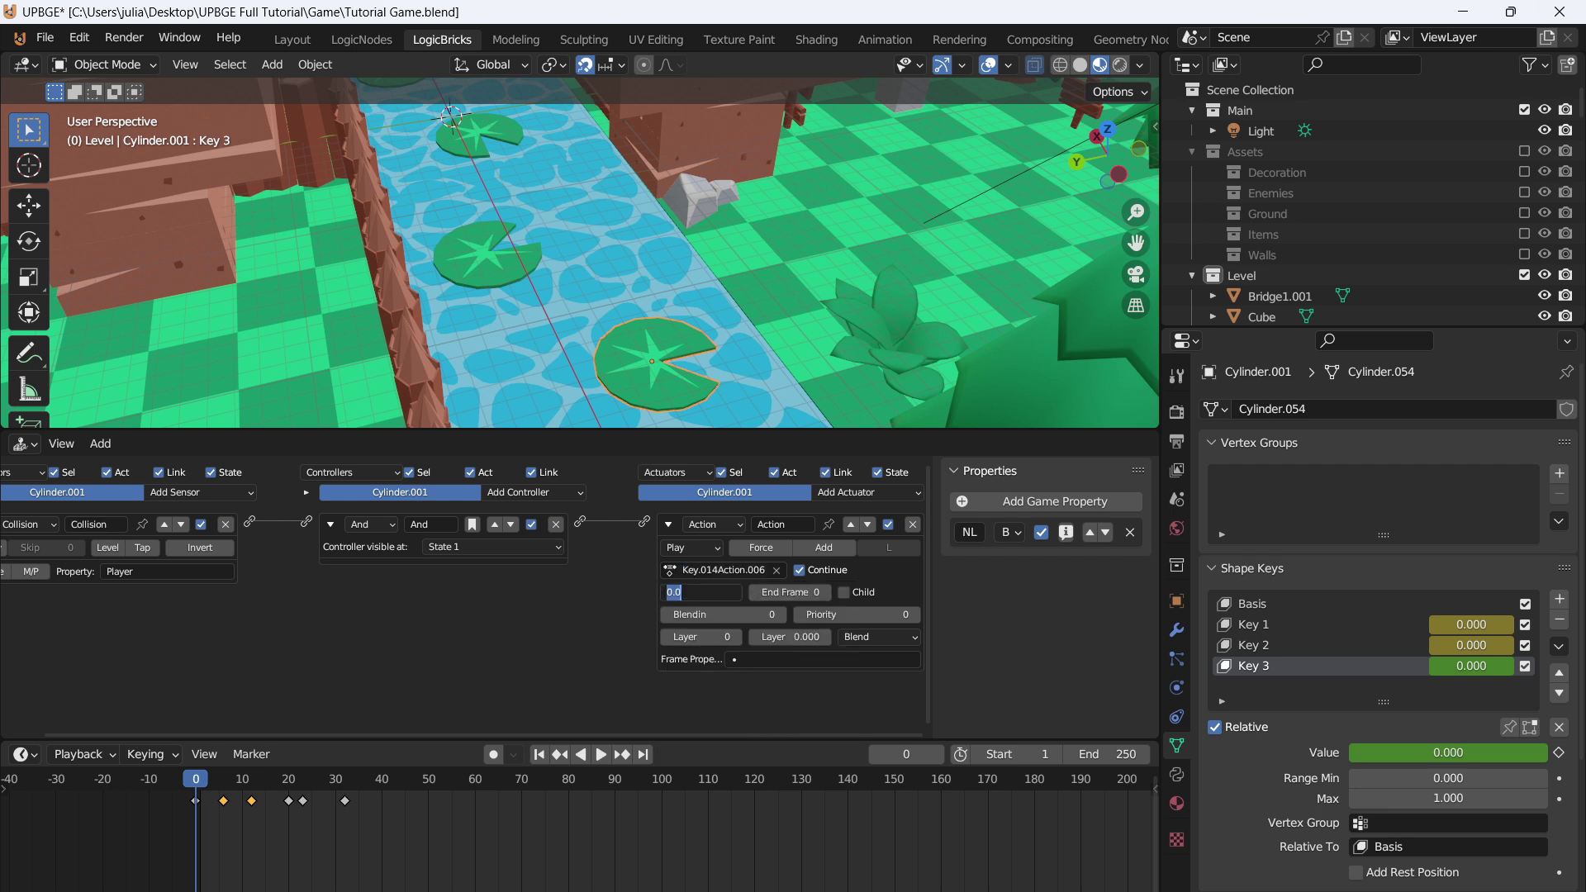
pyautogui.write('0')
pyautogui.press('Tab')
pyautogui.write('12')
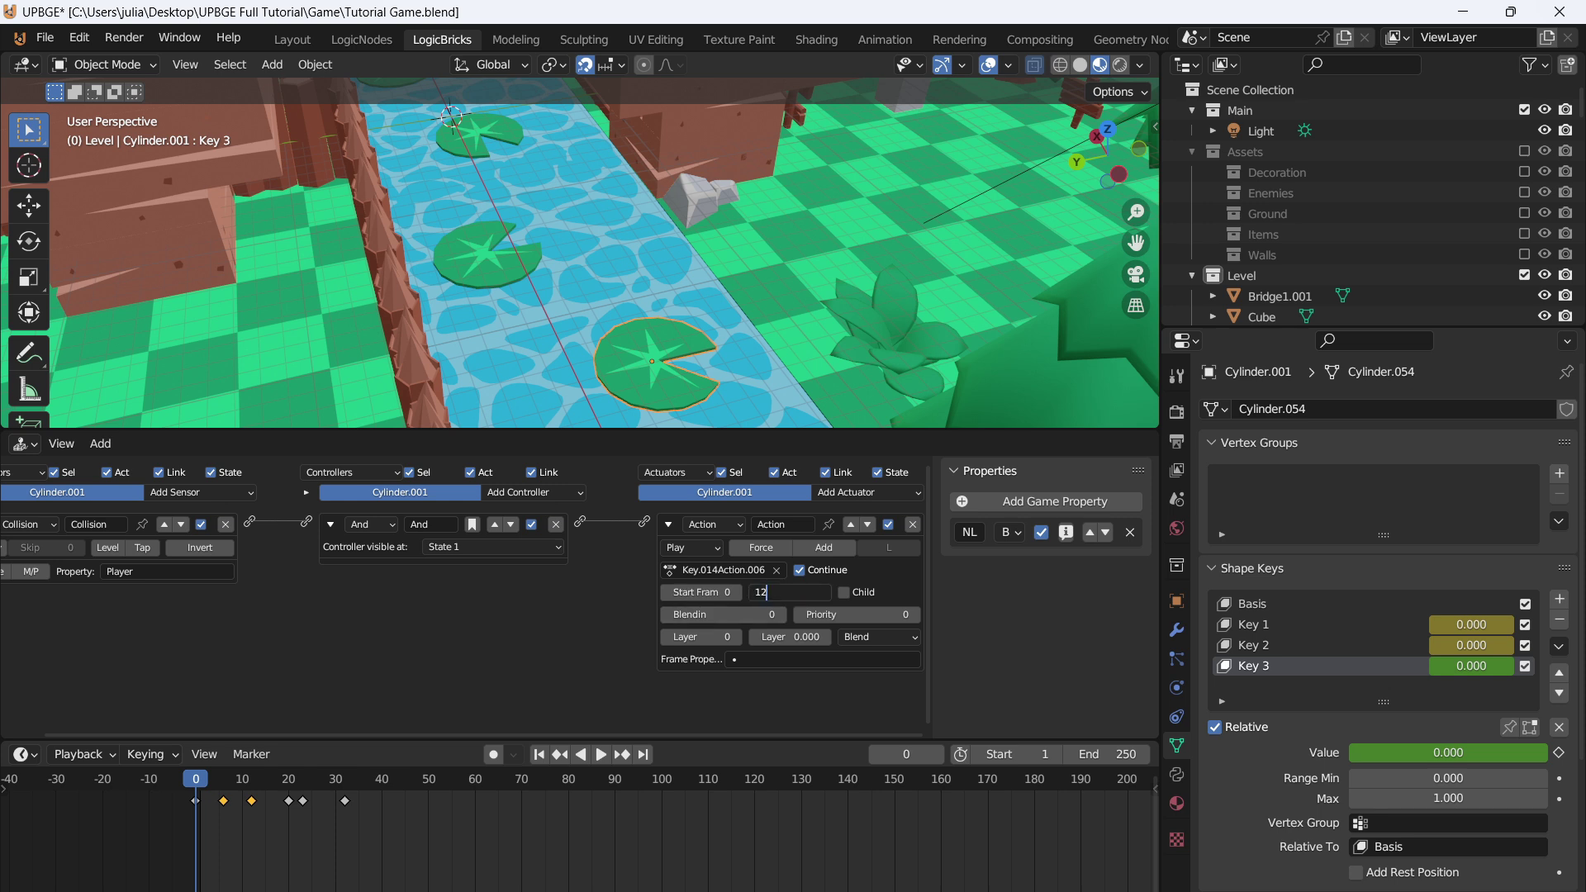
pyautogui.press('Return')
# - Preview the lily pad's shape-key animation in the viewport and return to frame 0
pyautogui.press('space')
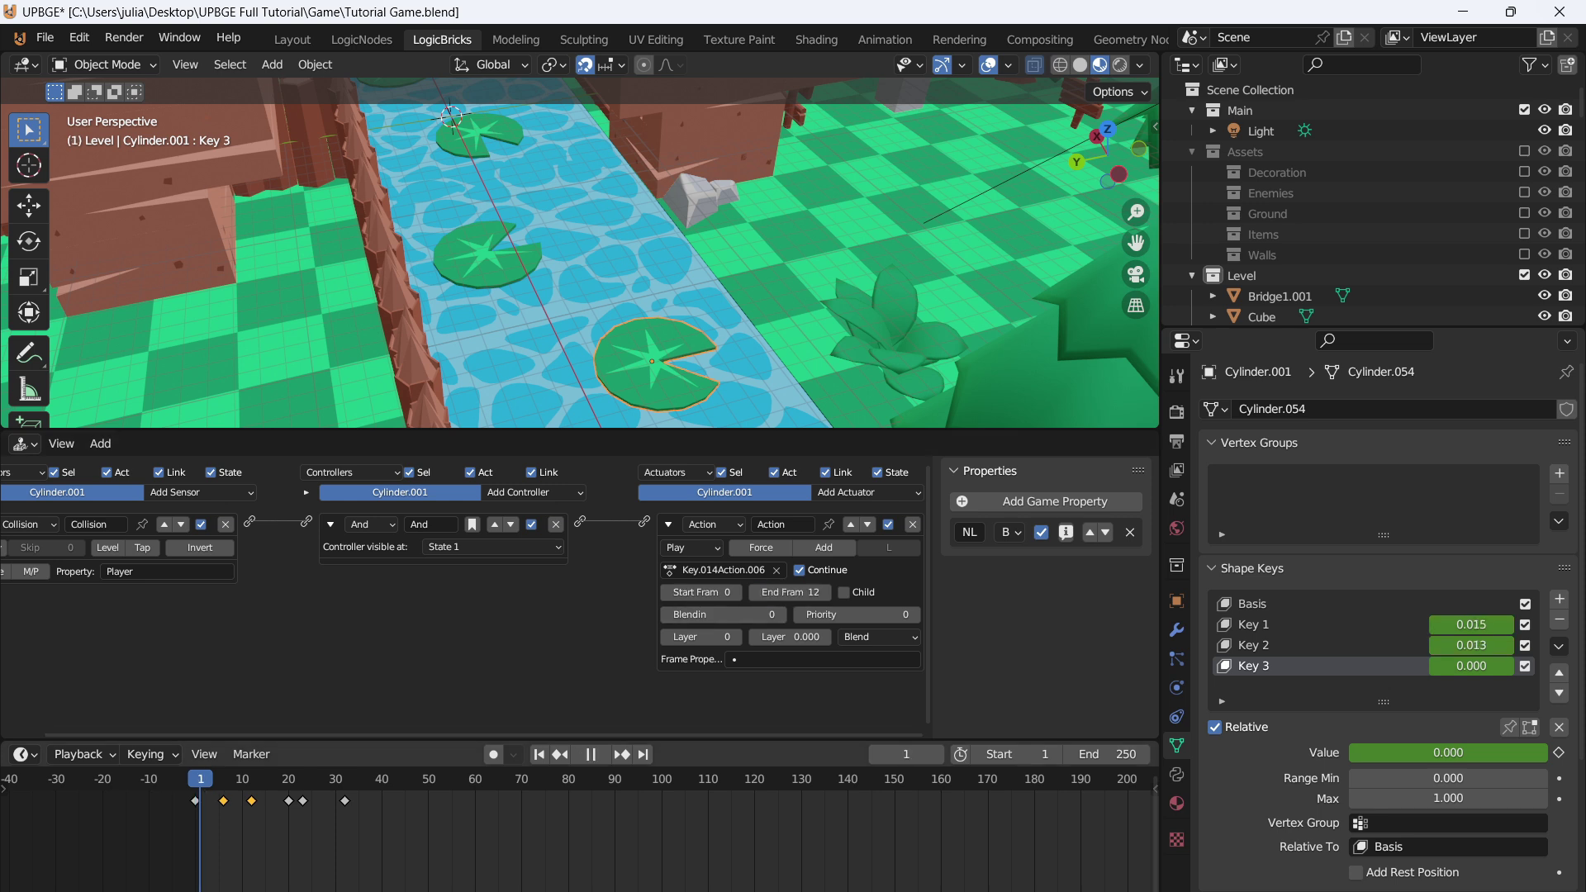
pyautogui.press('Escape')
pyautogui.press('space')
pyautogui.press('Escape')
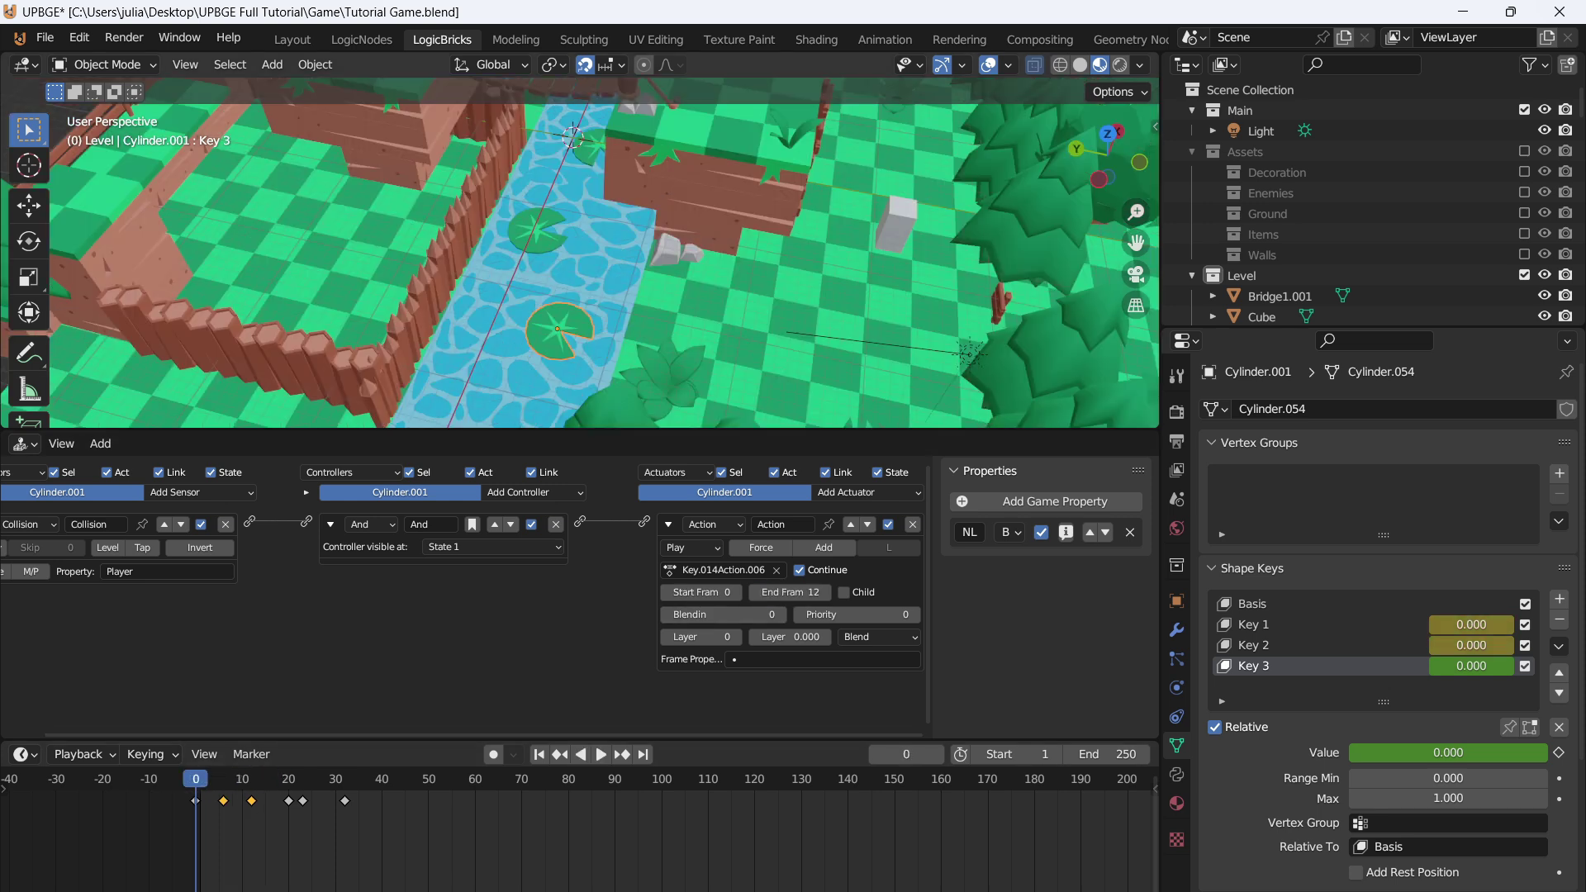
# - Back in the LogicNodes workspace, add a Boolean game property named Stand to Cylinder.001
pyautogui.moveTo(628, 256); pyautogui.dragTo(537, 256, button='middle')
pyautogui.scroll(-3, 578, 256)
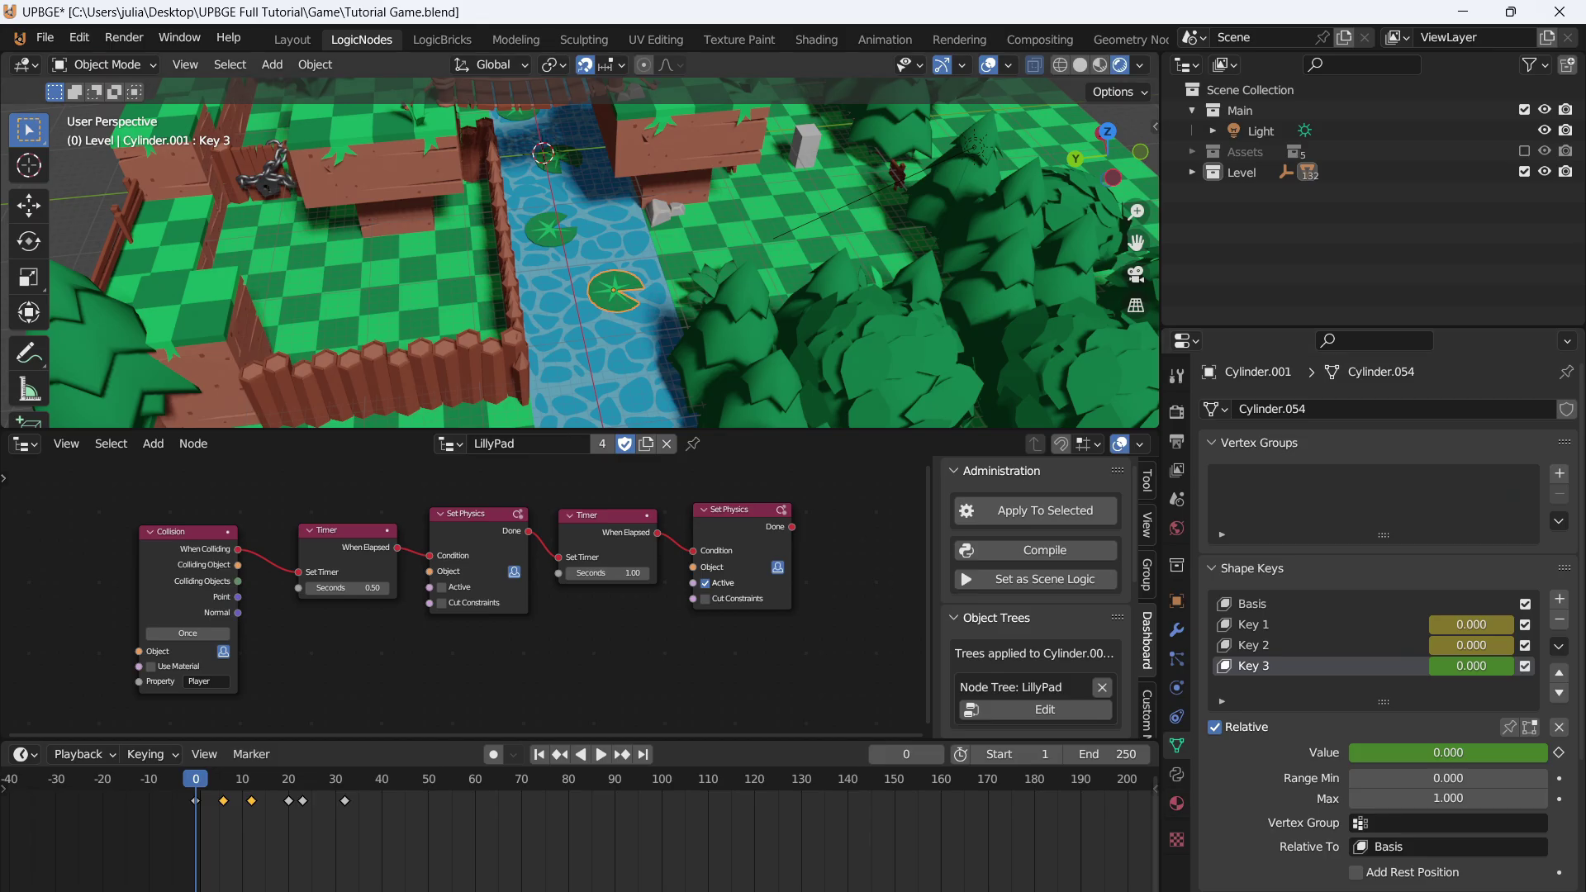
pyautogui.click(1176, 774)
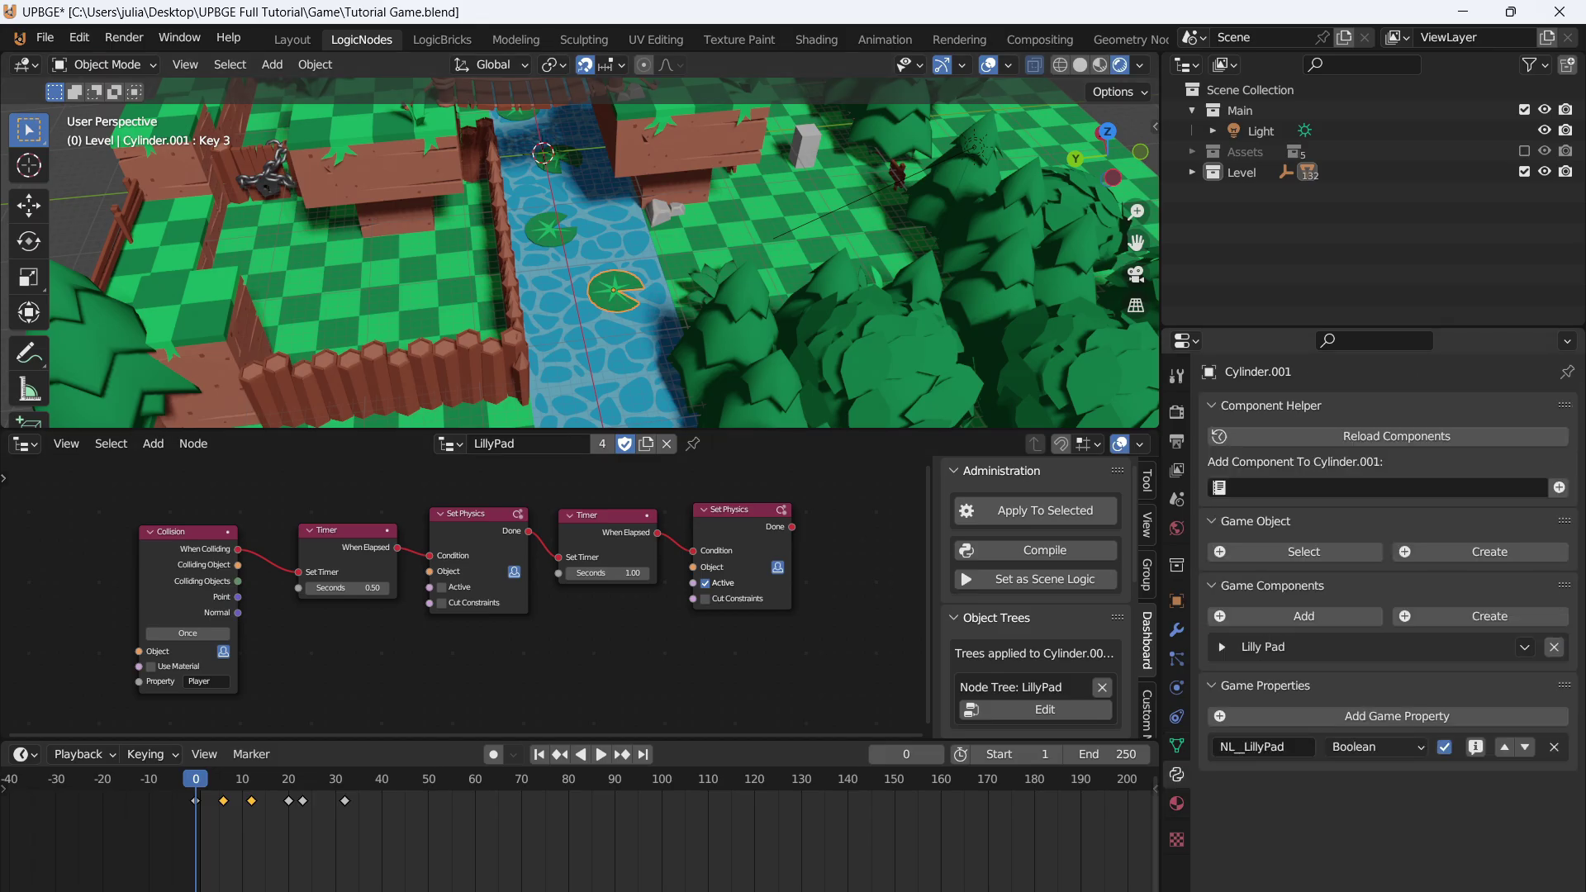
pyautogui.click(1396, 716)
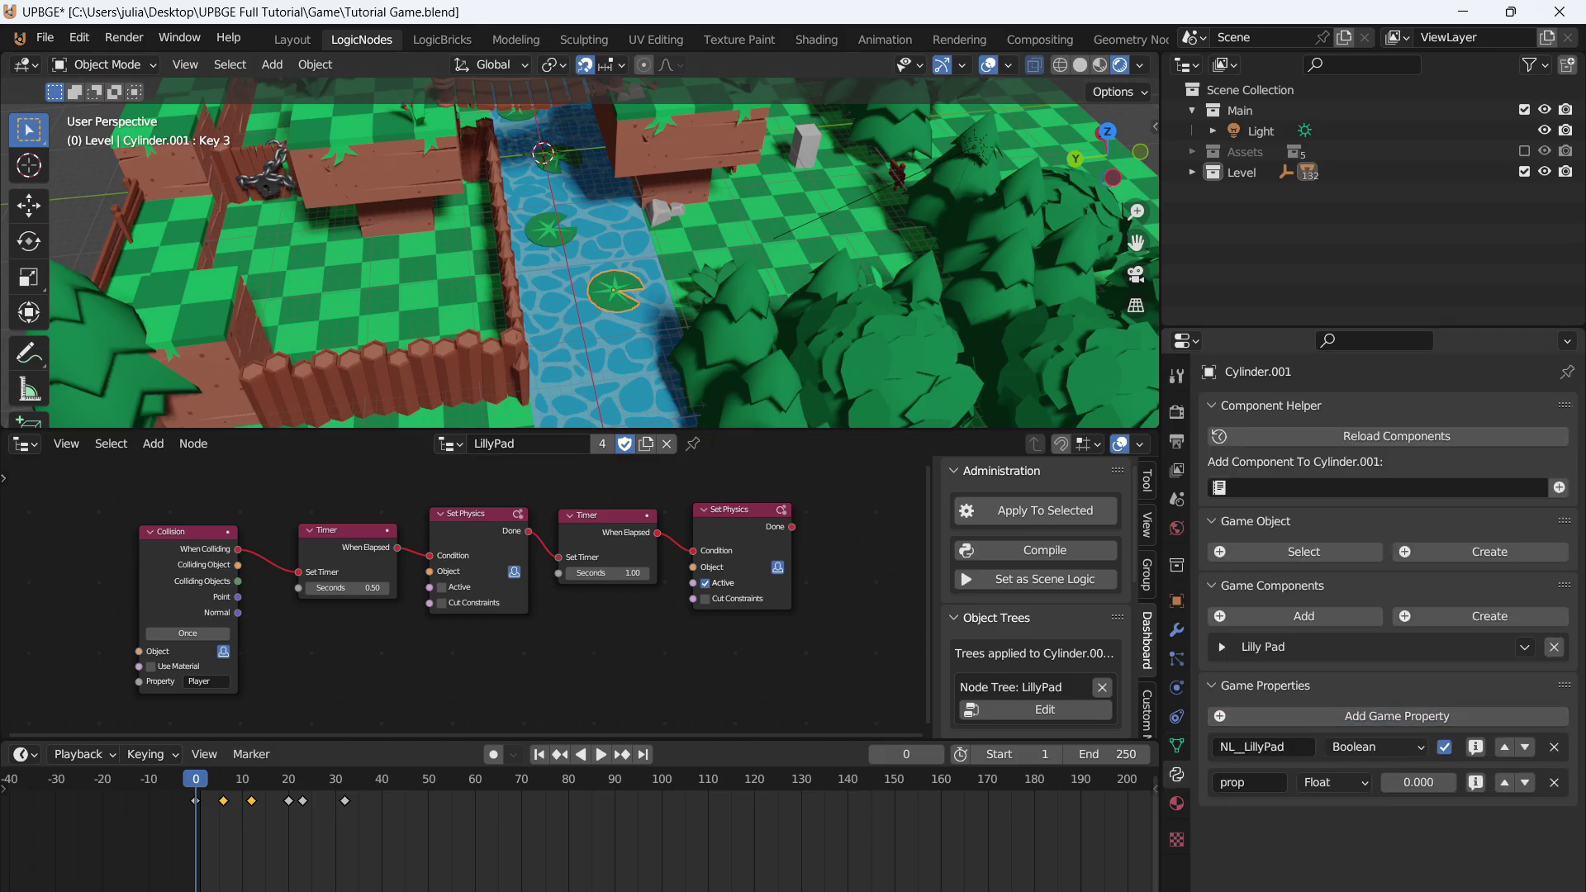
pyautogui.doubleClick(1231, 782)
pyautogui.write('Stand')
pyautogui.press('Return')
pyautogui.click(1326, 782)
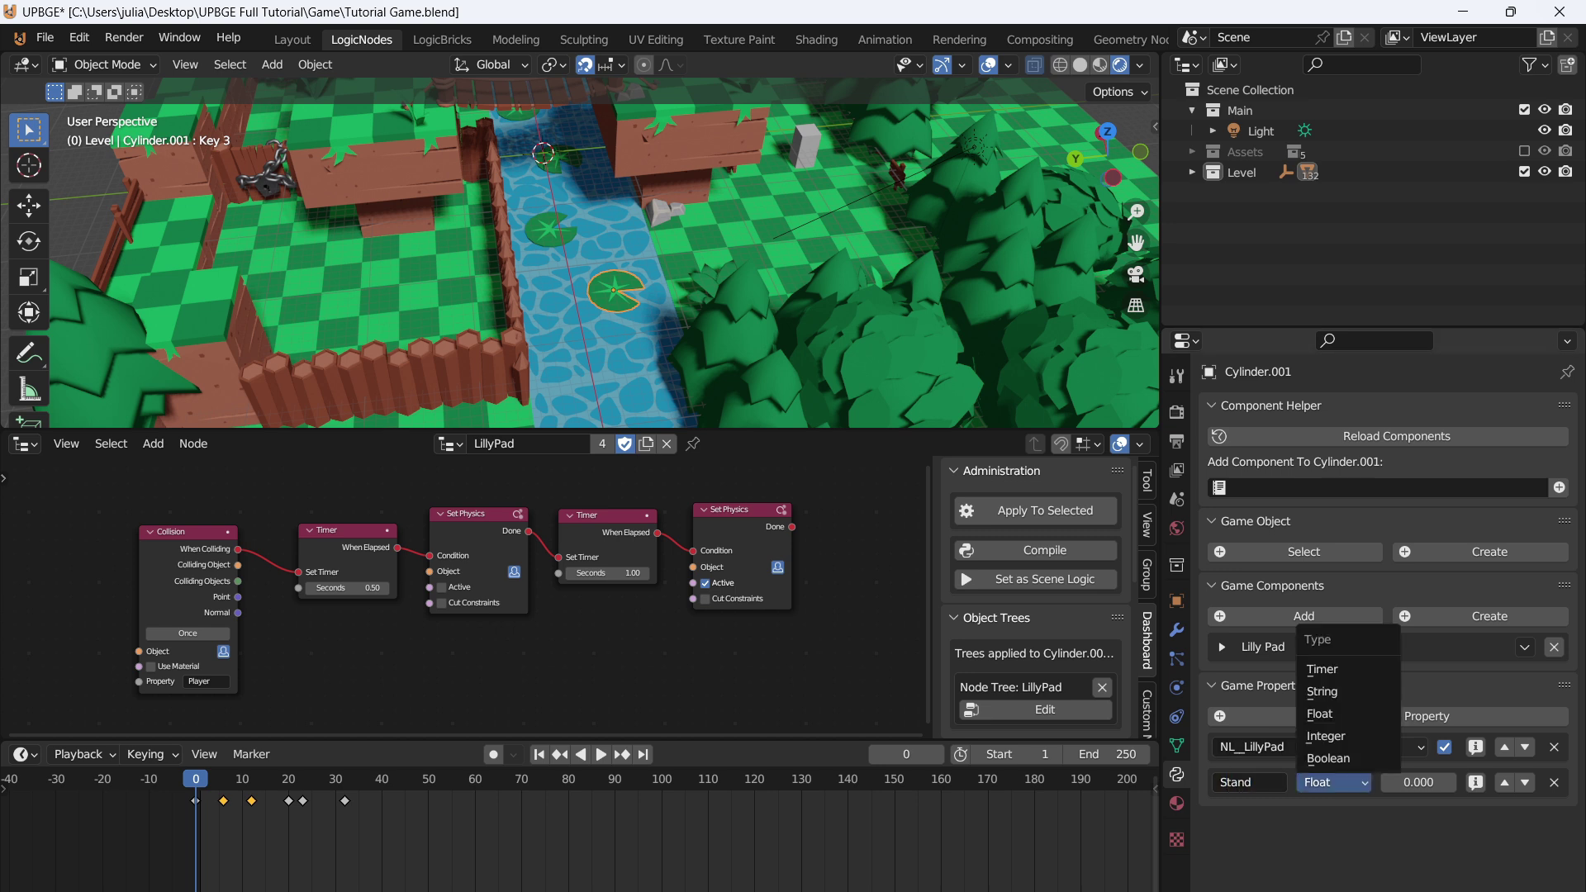
pyautogui.click(1346, 758)
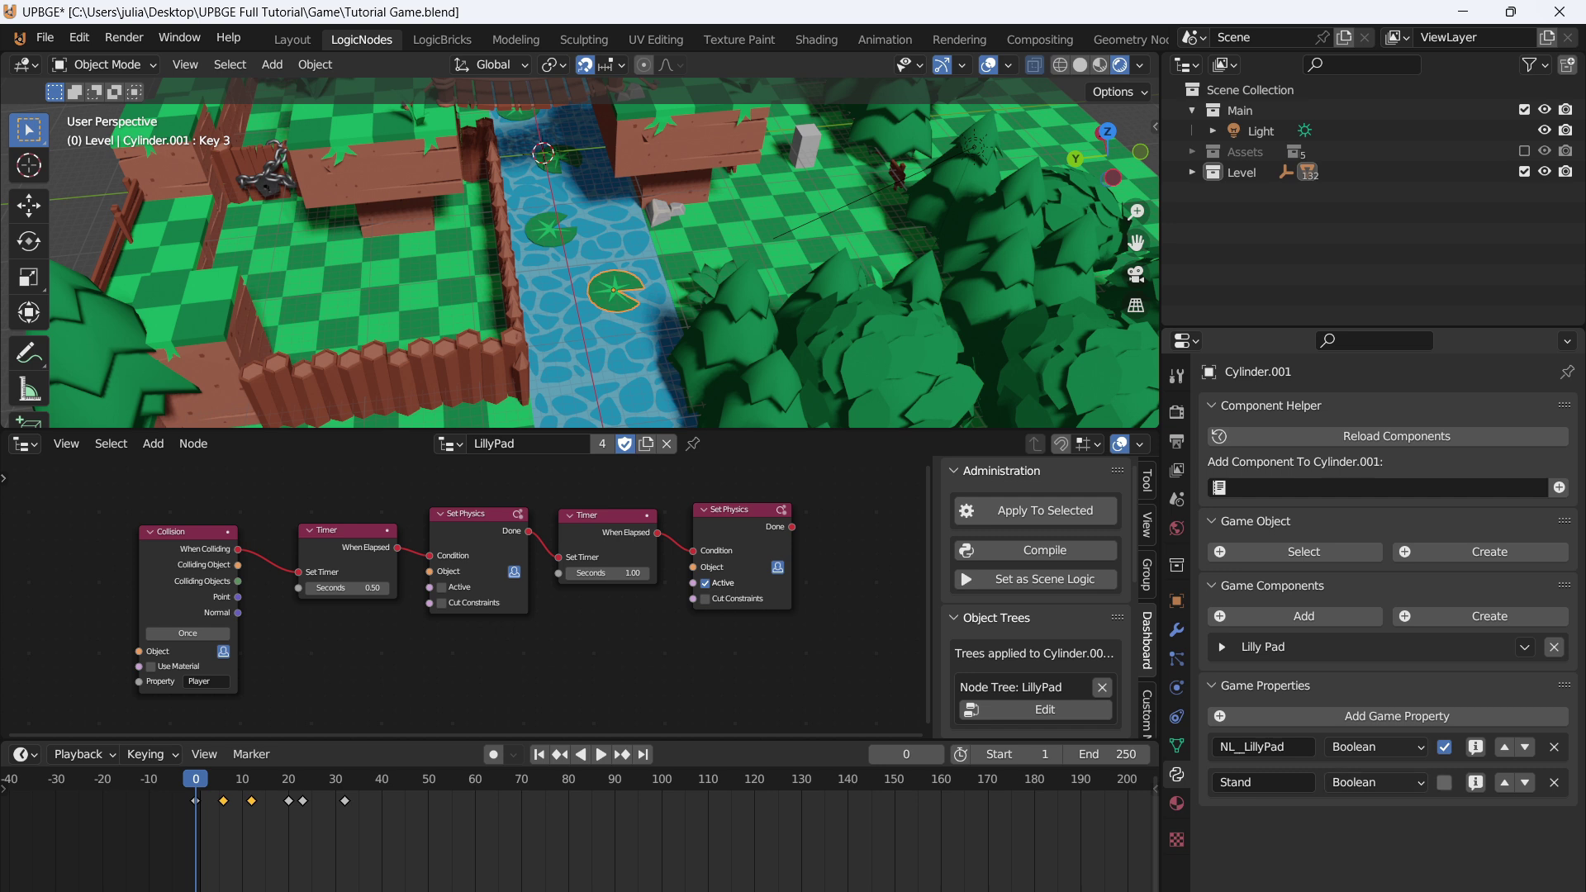
# - Add a Set Property node to the LillyPad tree and place it below the first Set Physics node
pyautogui.scroll(-2, 488, 605)
pyautogui.moveTo(488, 605); pyautogui.dragTo(377, 609, button='middle')
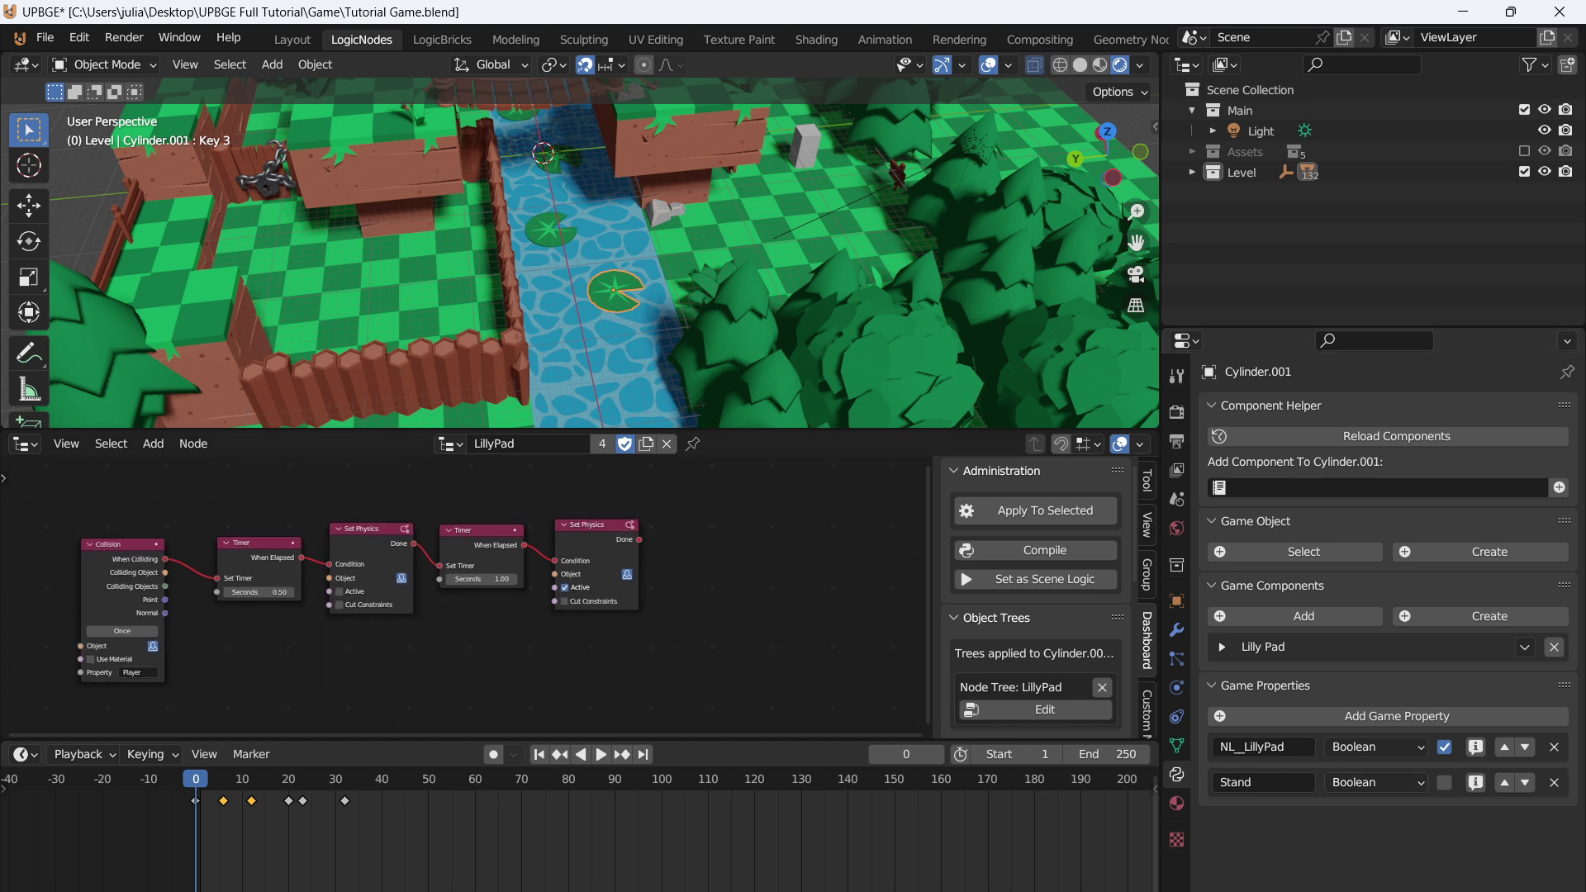
pyautogui.scroll(5, 458, 603)
pyautogui.hotkey('shift', 'a')
pyautogui.click(653, 611)
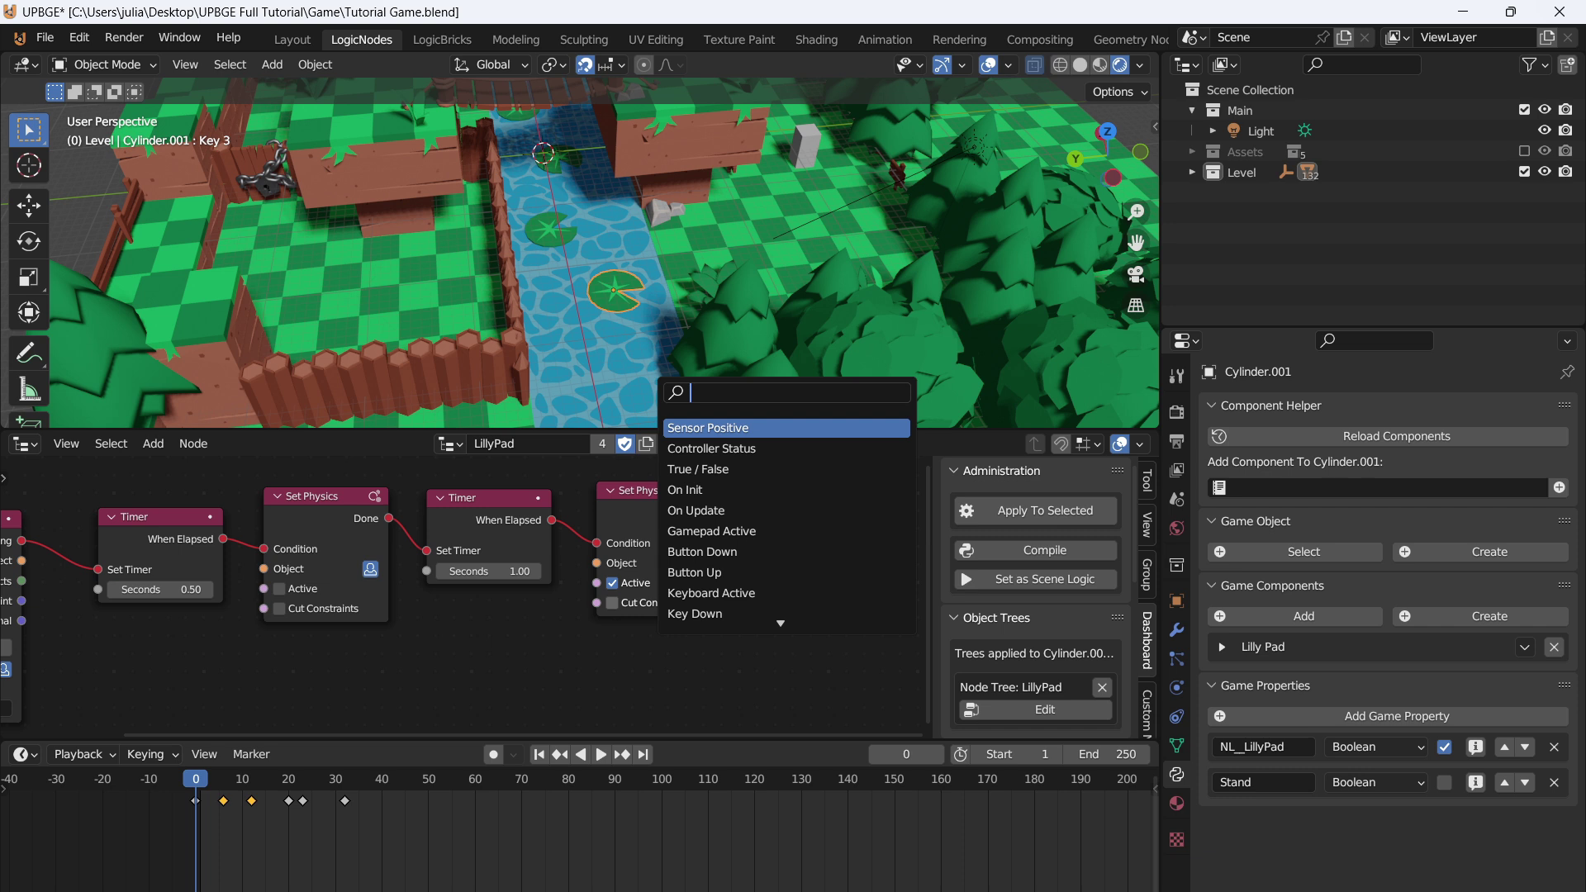
pyautogui.write('set')
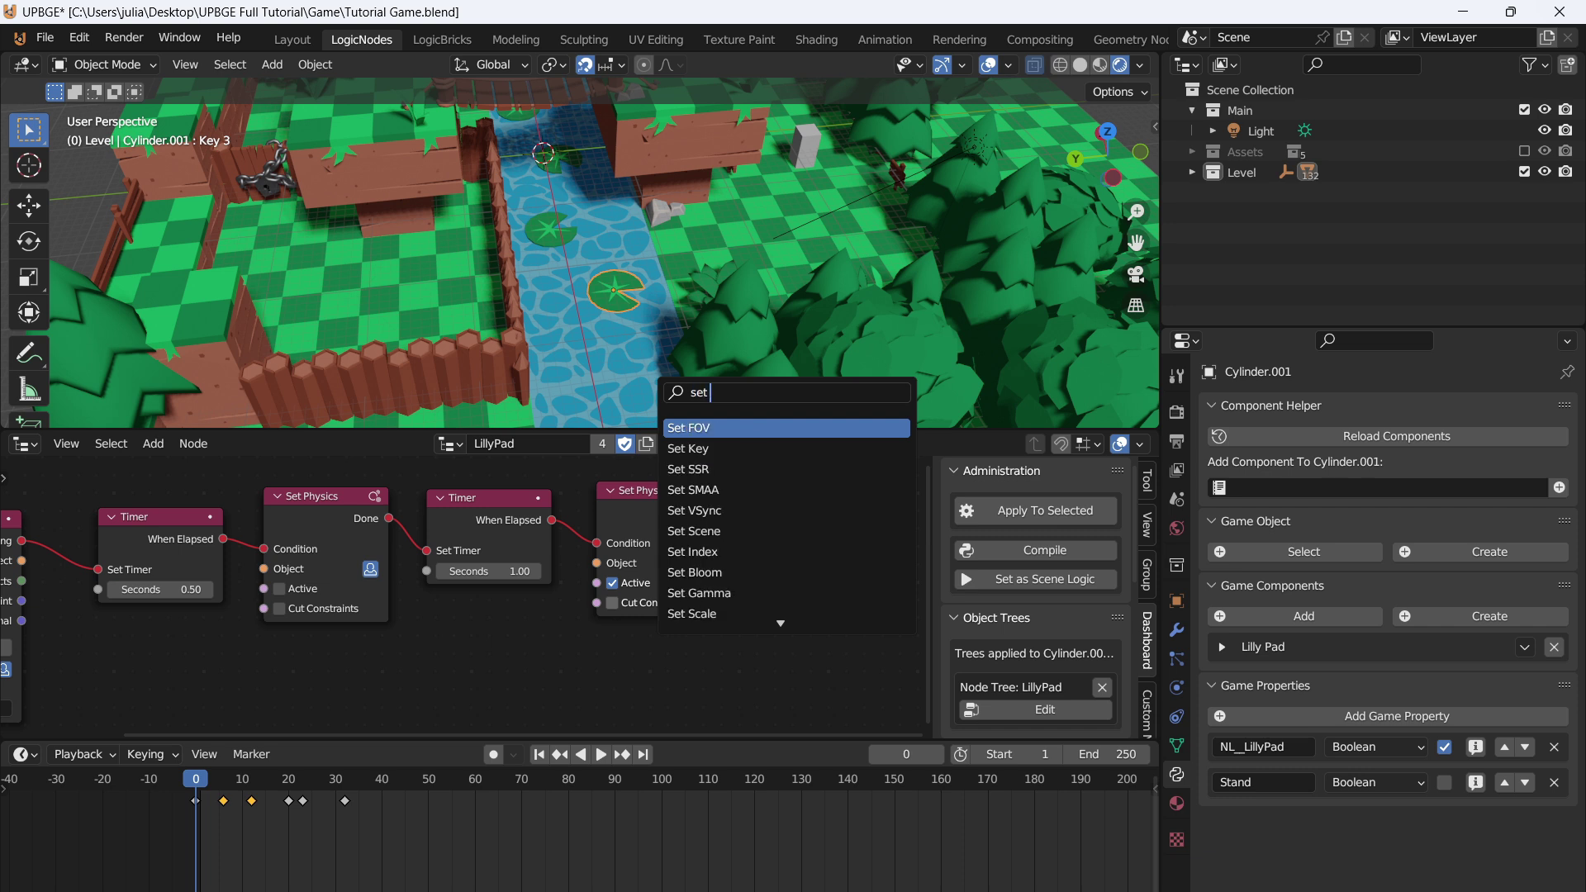
pyautogui.write(' prop')
pyautogui.press('Return')
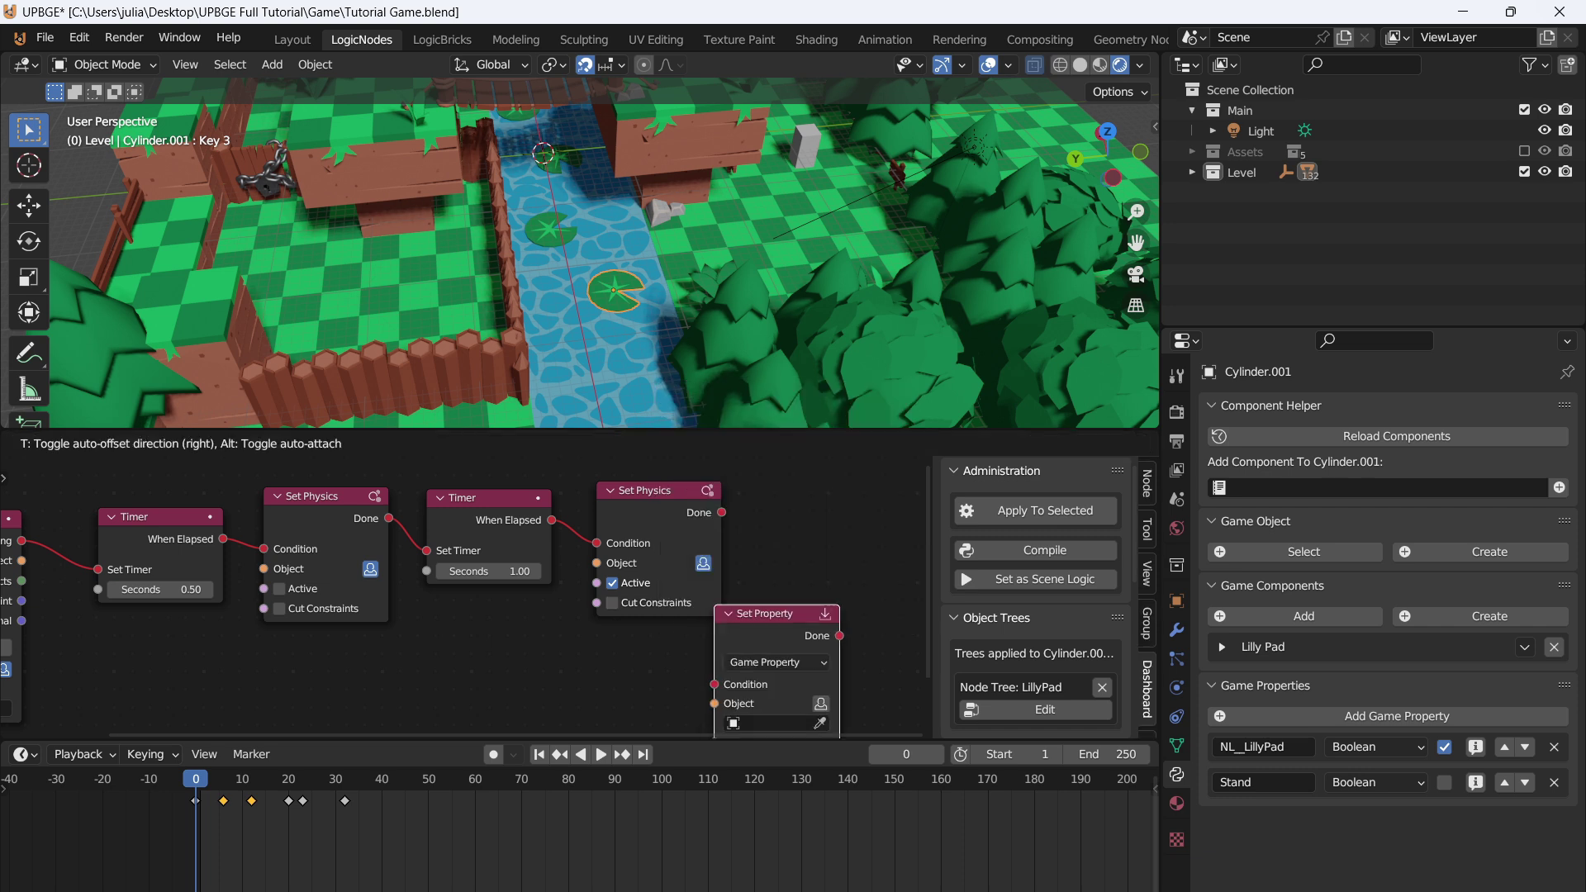
pyautogui.moveTo(809, 482); pyautogui.dragTo(310, 641)
pyautogui.moveTo(311, 641); pyautogui.dragTo(568, 604, button='middle')
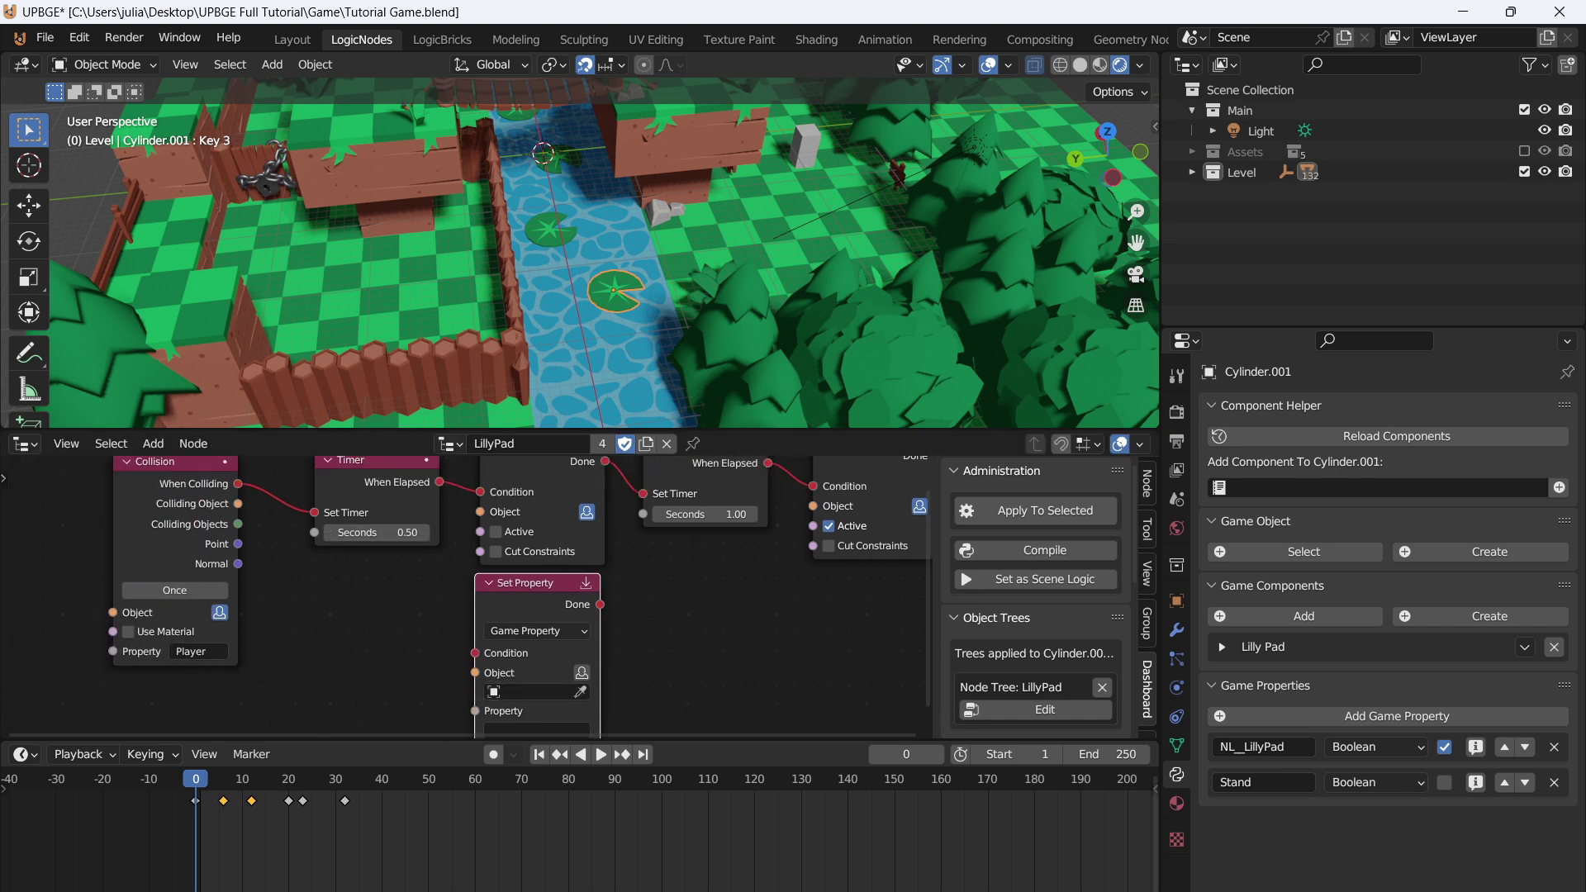
# - Connect the first Timer's When Elapsed output to the Set Property node's Condition and target the node's own object
pyautogui.moveTo(440, 481); pyautogui.dragTo(475, 653)
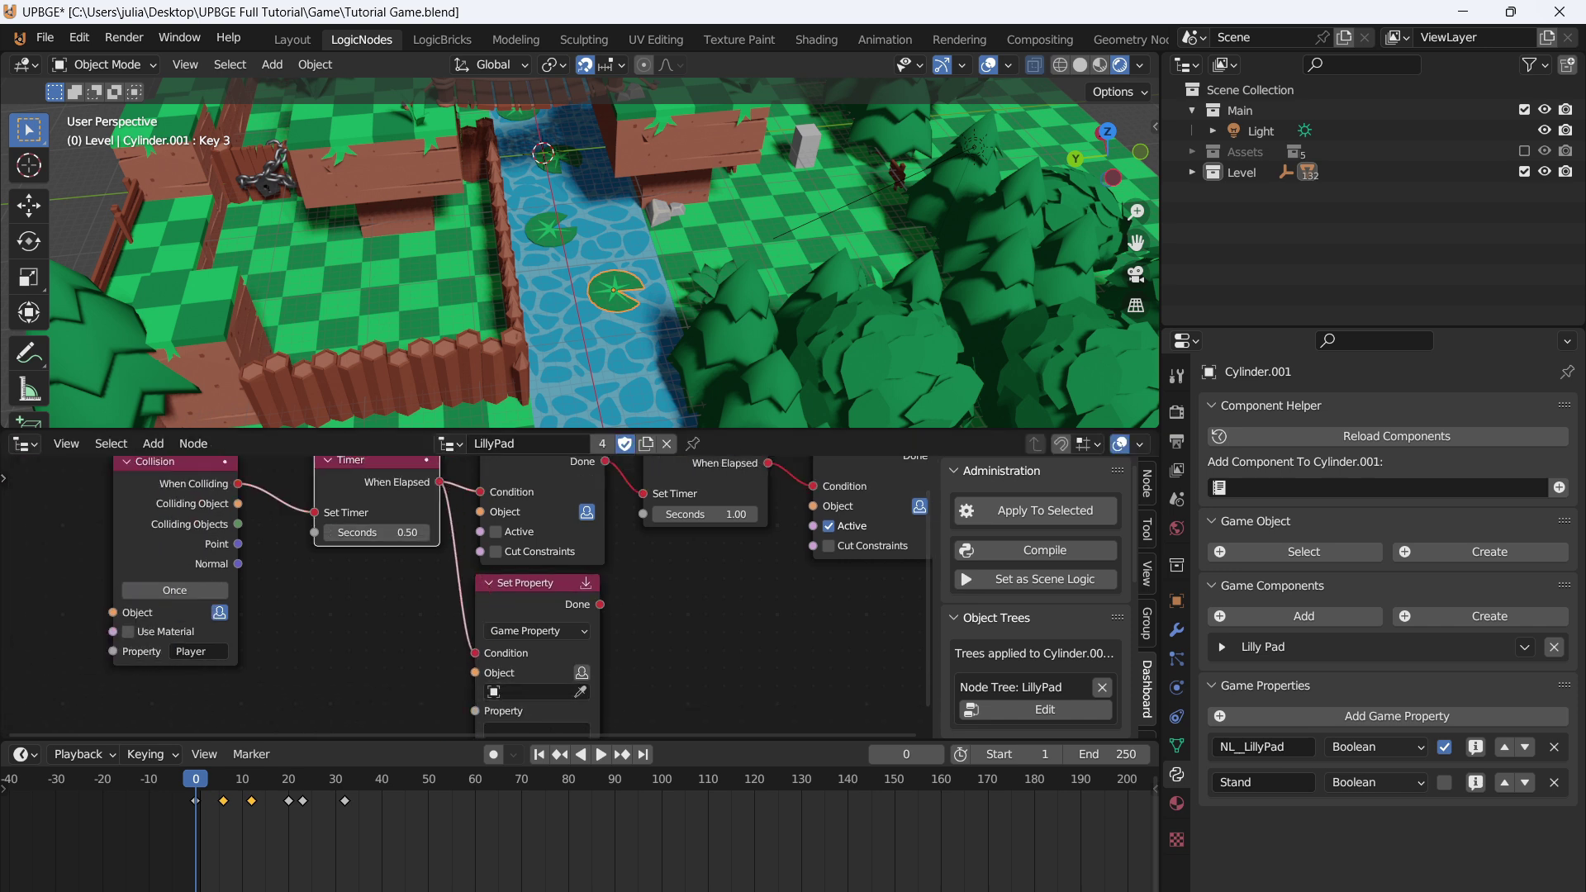
pyautogui.scroll(1, 476, 590)
pyautogui.moveTo(452, 626); pyautogui.dragTo(488, 564, button='middle')
pyautogui.scroll(1, 476, 590)
pyautogui.click(637, 617)
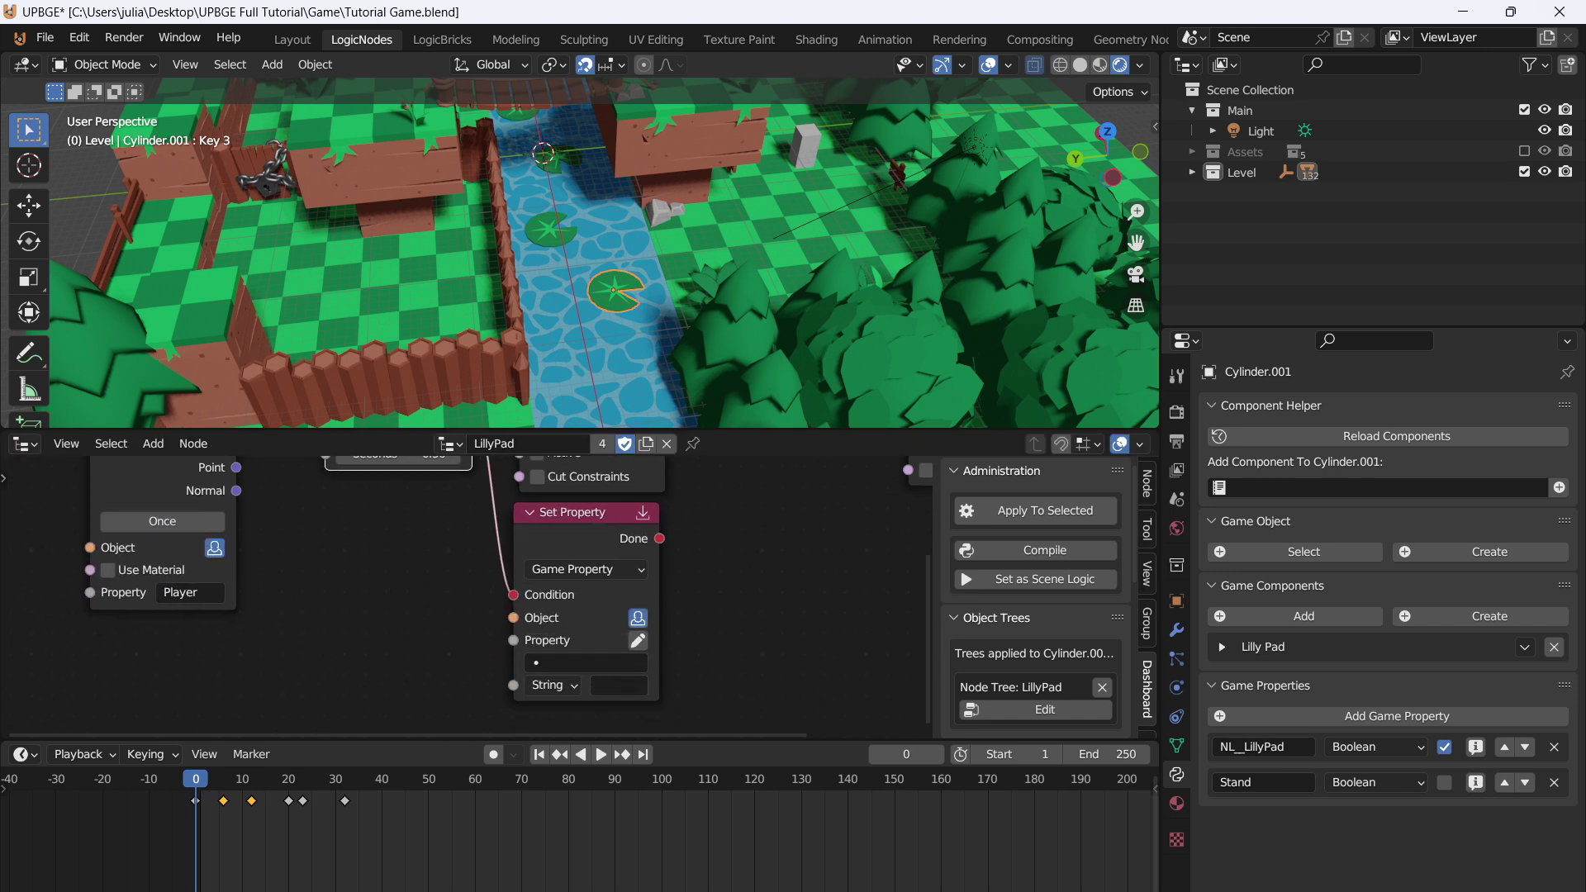
# - Make the Set Property node target the Stand game property with a Bool value
pyautogui.click(586, 662)
pyautogui.click(578, 715)
pyautogui.moveTo(578, 685); pyautogui.dragTo(562, 707, button='middle')
pyautogui.click(541, 707)
pyautogui.click(545, 799)
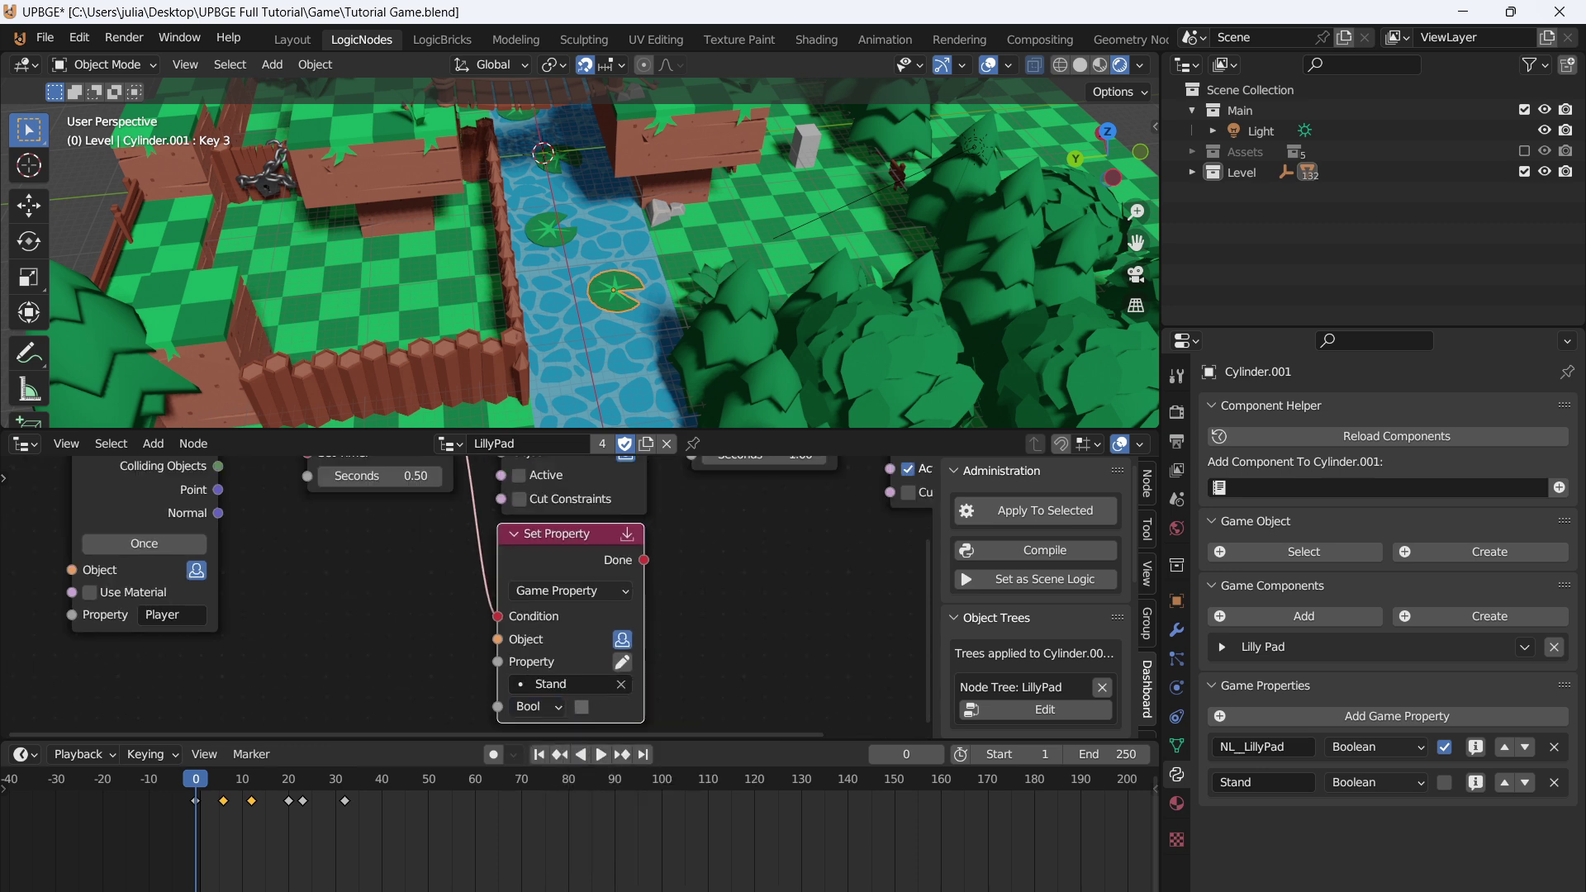
# - Leave the Set Property node's Bool value at false and enable the Stand game property's initial value on Cylinder.001
pyautogui.click(581, 707)
pyautogui.moveTo(582, 699); pyautogui.dragTo(566, 637, button='middle')
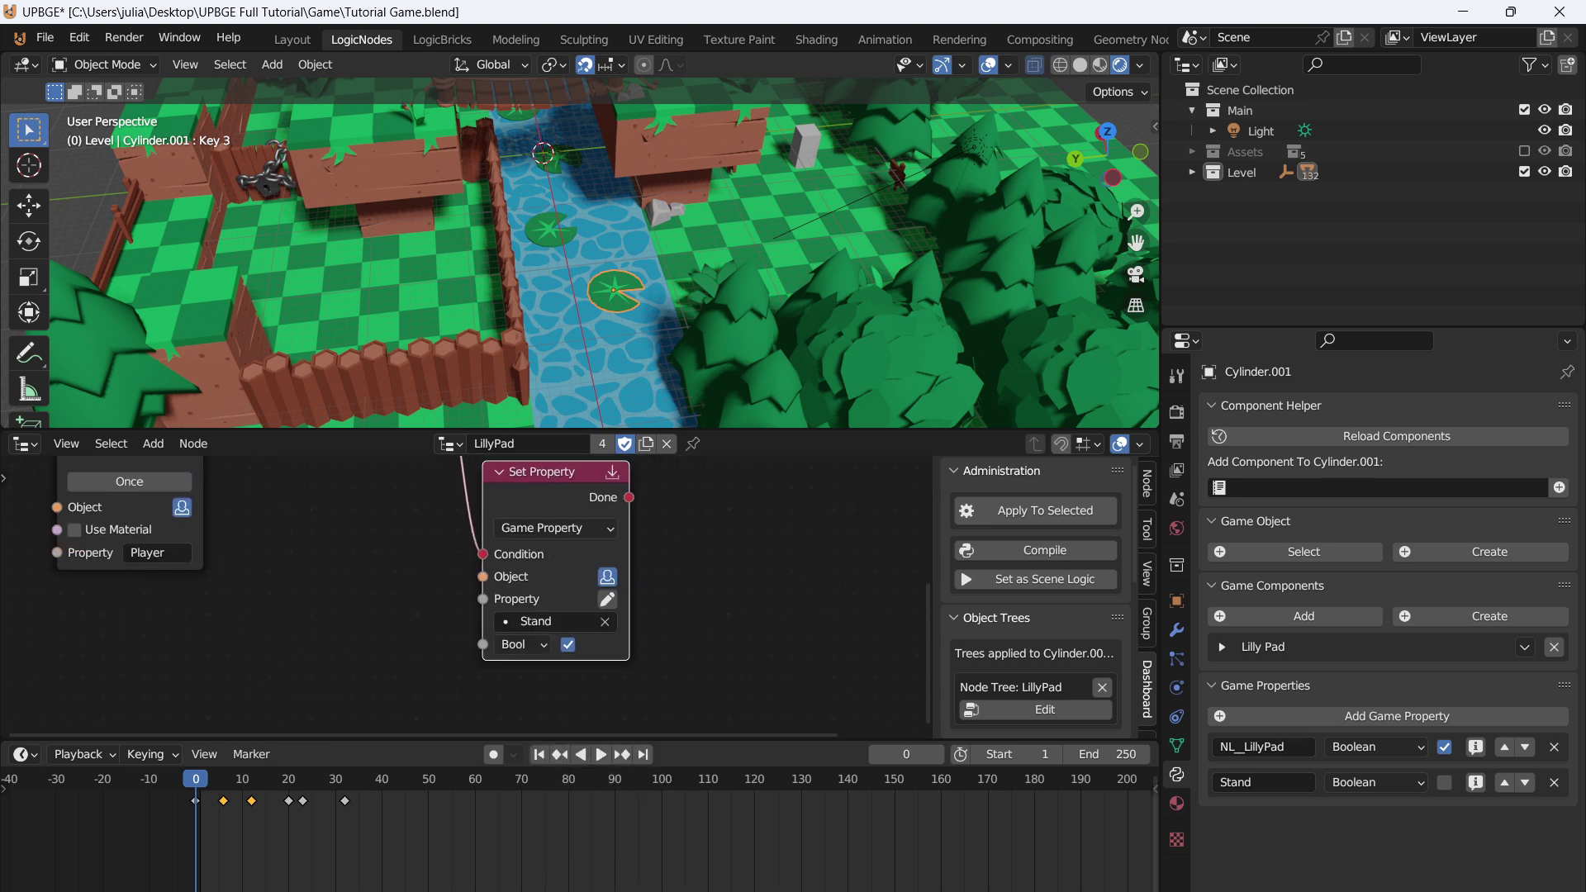
pyautogui.click(567, 644)
pyautogui.click(1444, 782)
pyautogui.moveTo(532, 527); pyautogui.dragTo(571, 583, button='middle')
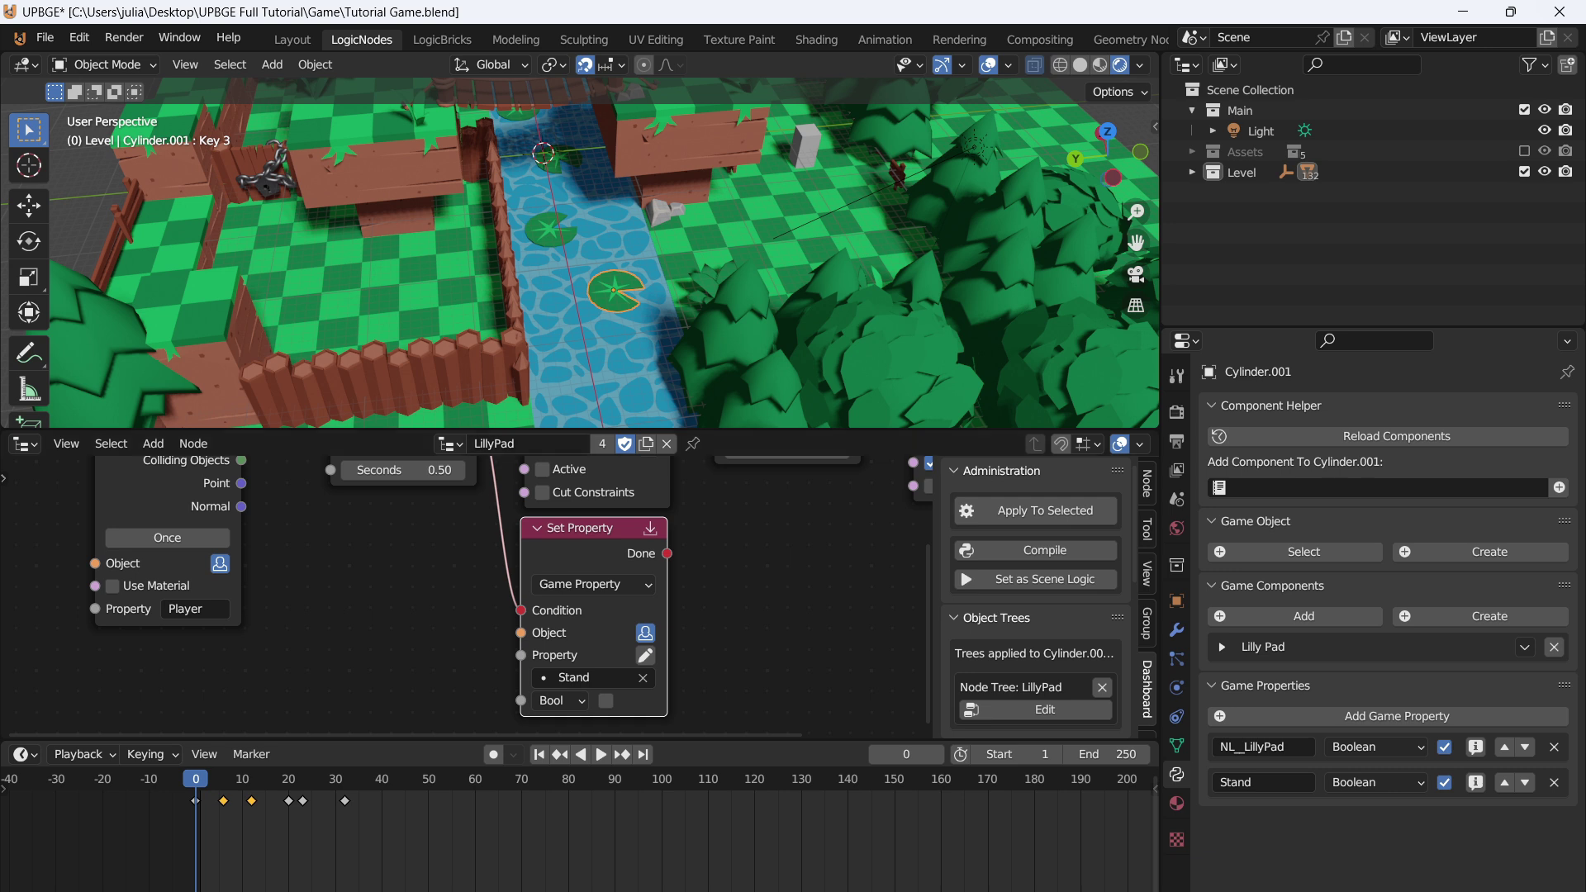
# - In the LogicBricks workspace, add a Property sensor to Cylinder.001 that checks whether Stand is equal to false
pyautogui.click(442, 40)
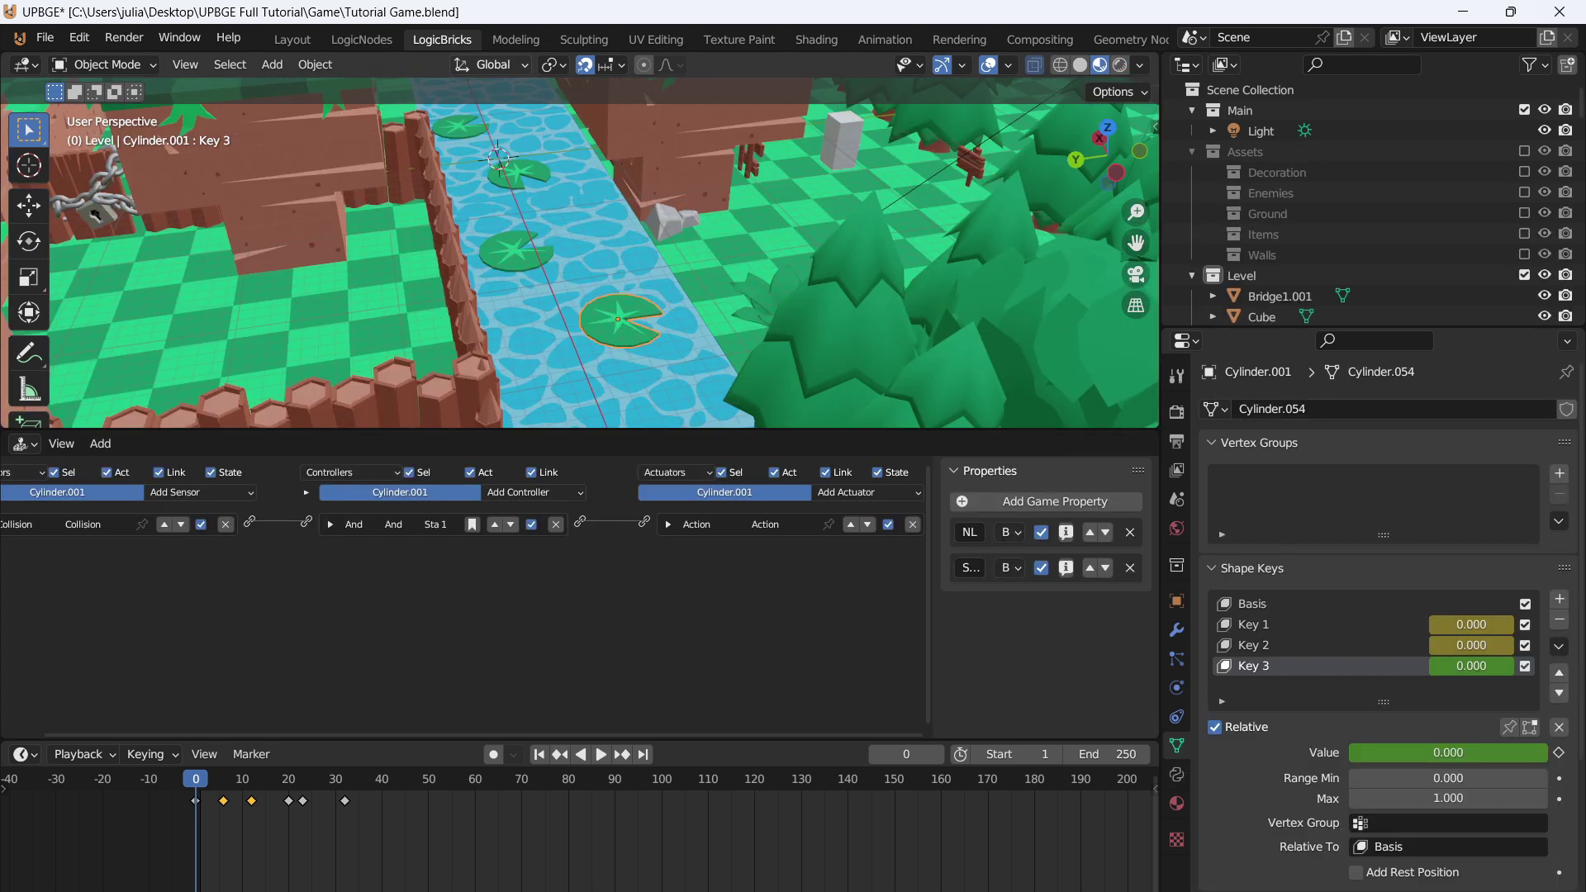
pyautogui.moveTo(330, 583); pyautogui.dragTo(373, 583, button='middle')
pyautogui.click(232, 493)
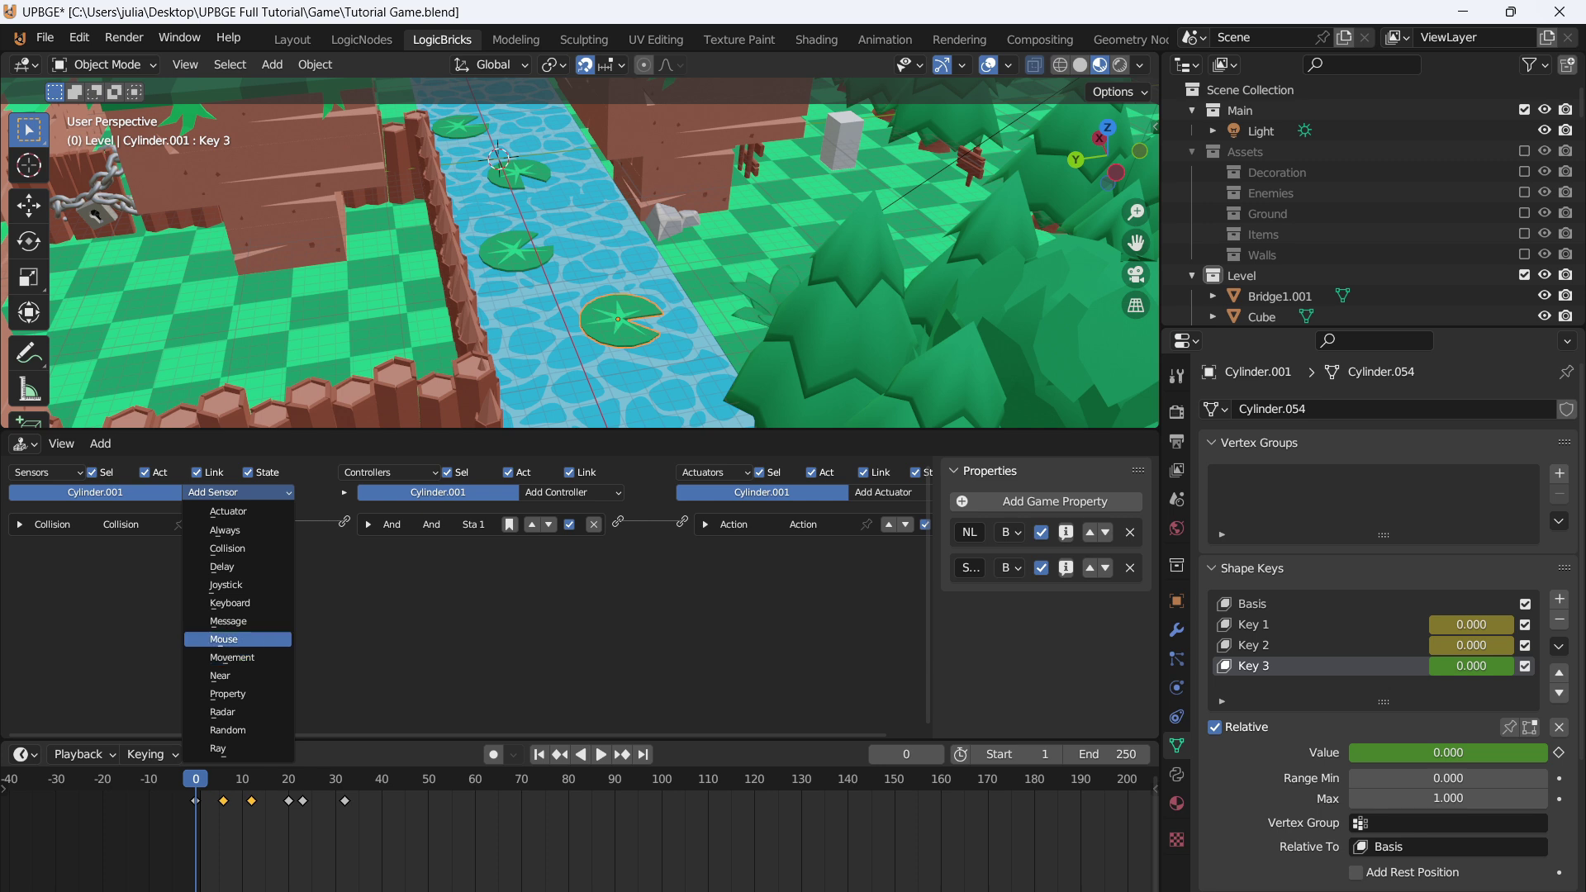
pyautogui.click(227, 694)
pyautogui.click(174, 621)
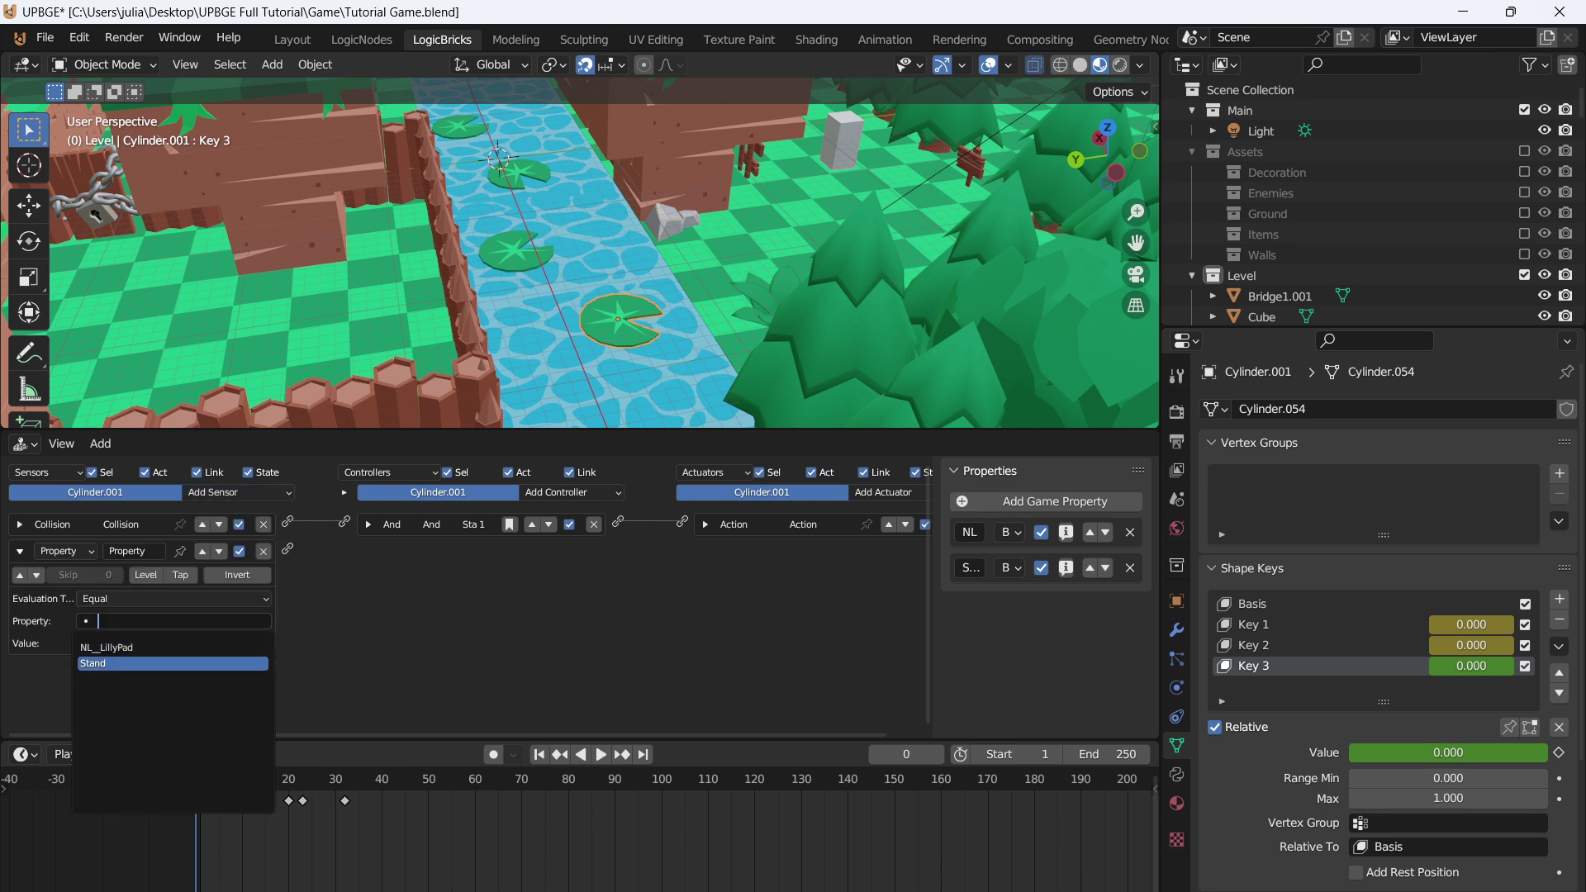
pyautogui.press('Return')
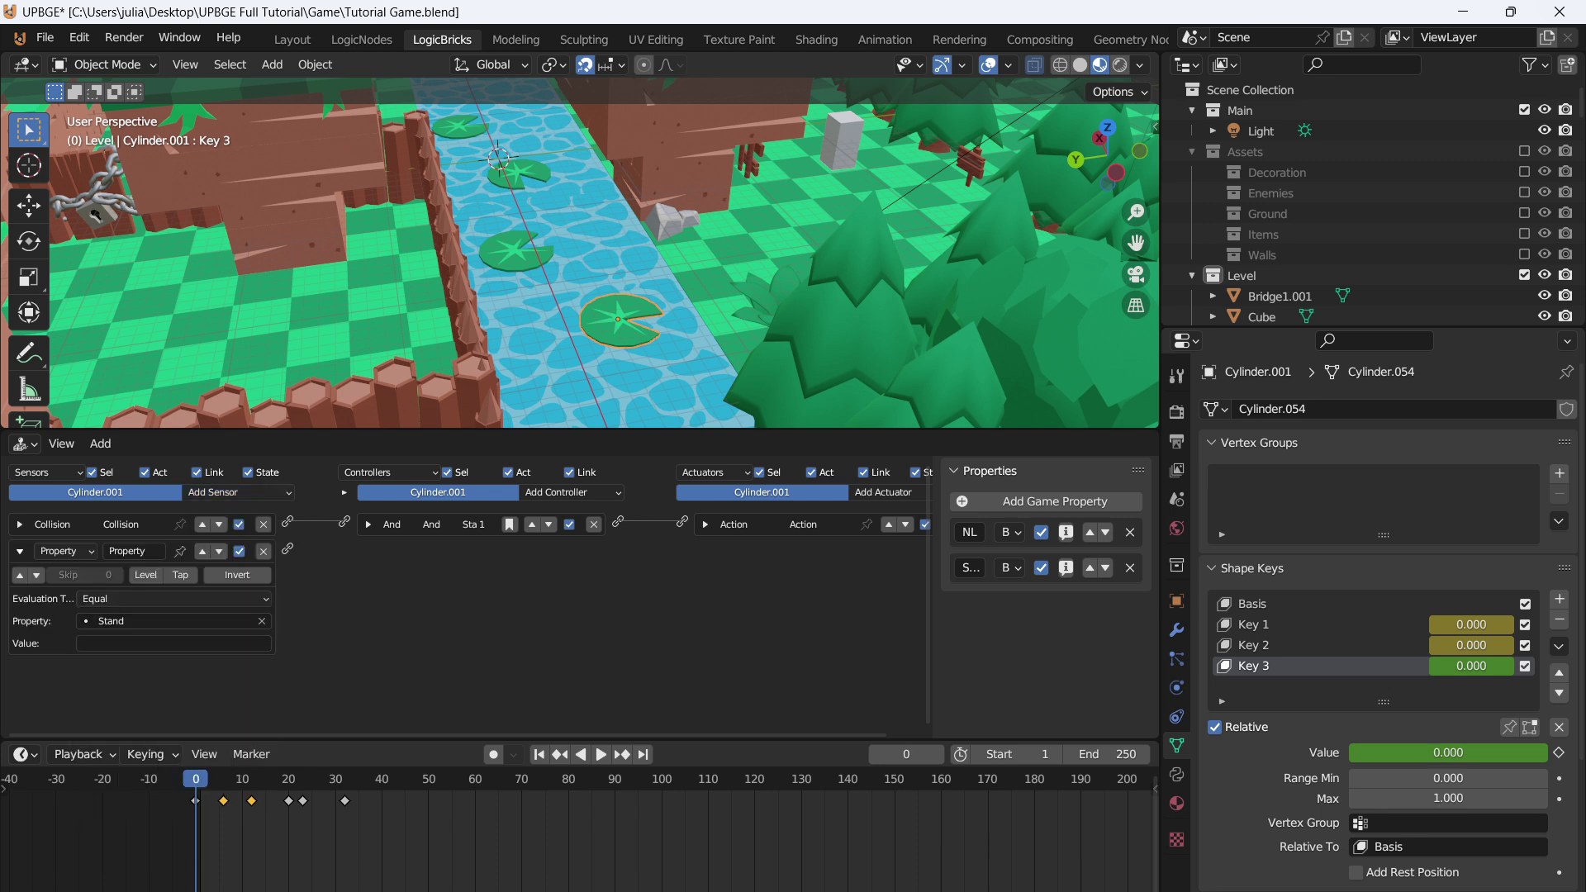
pyautogui.write('false')
# - Add a second Action actuator to Cylinder.001 and link it to the Property sensor through an And controller
pyautogui.click(883, 492)
pyautogui.click(901, 511)
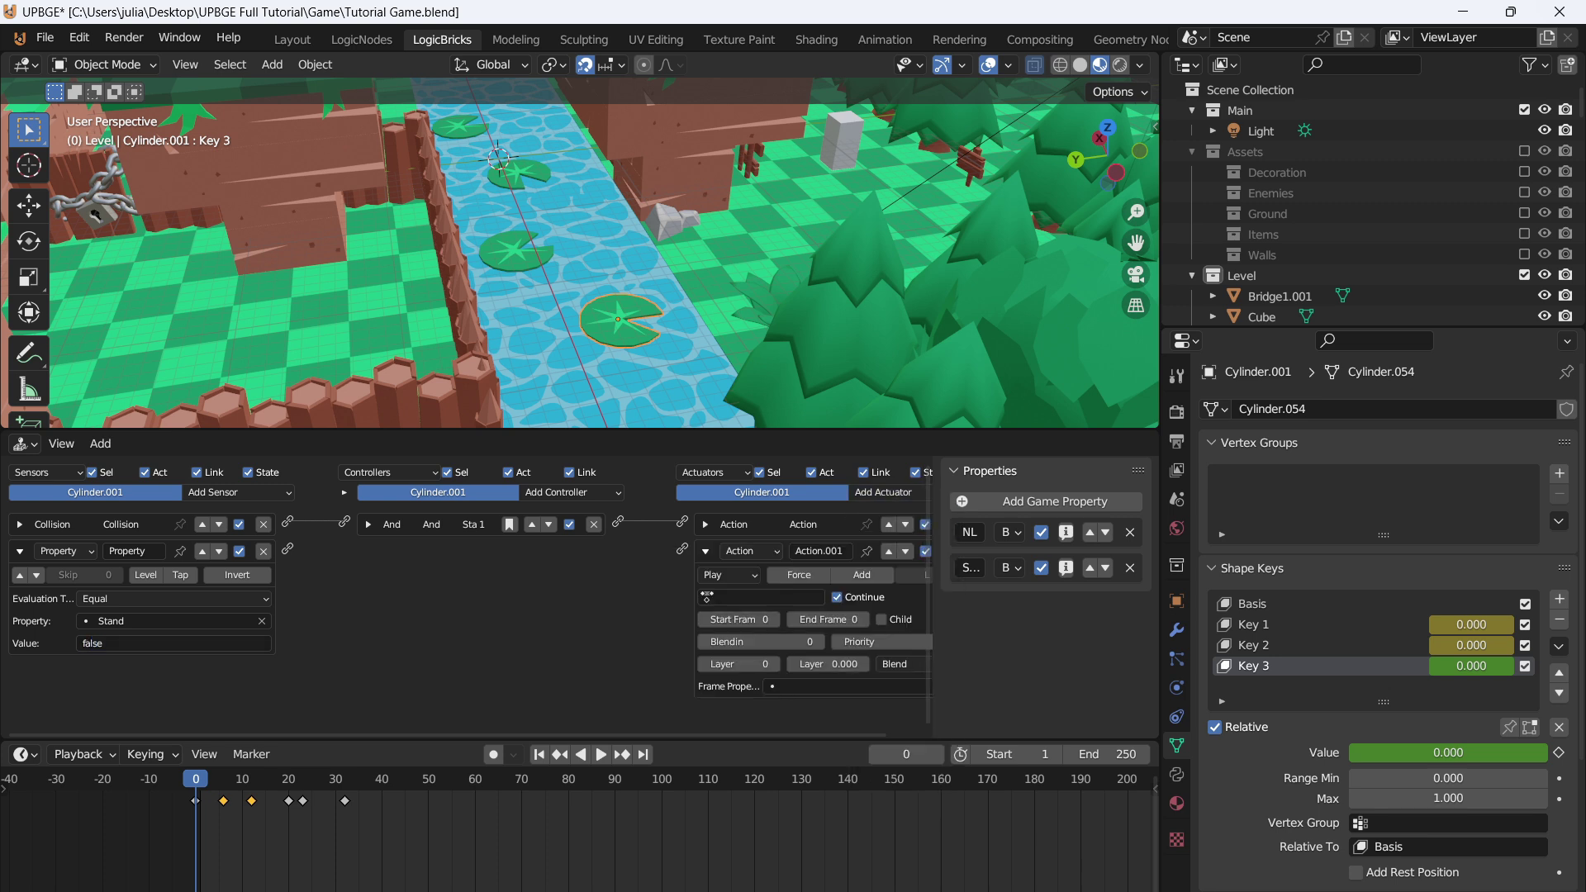
pyautogui.moveTo(682, 549); pyautogui.dragTo(288, 550)
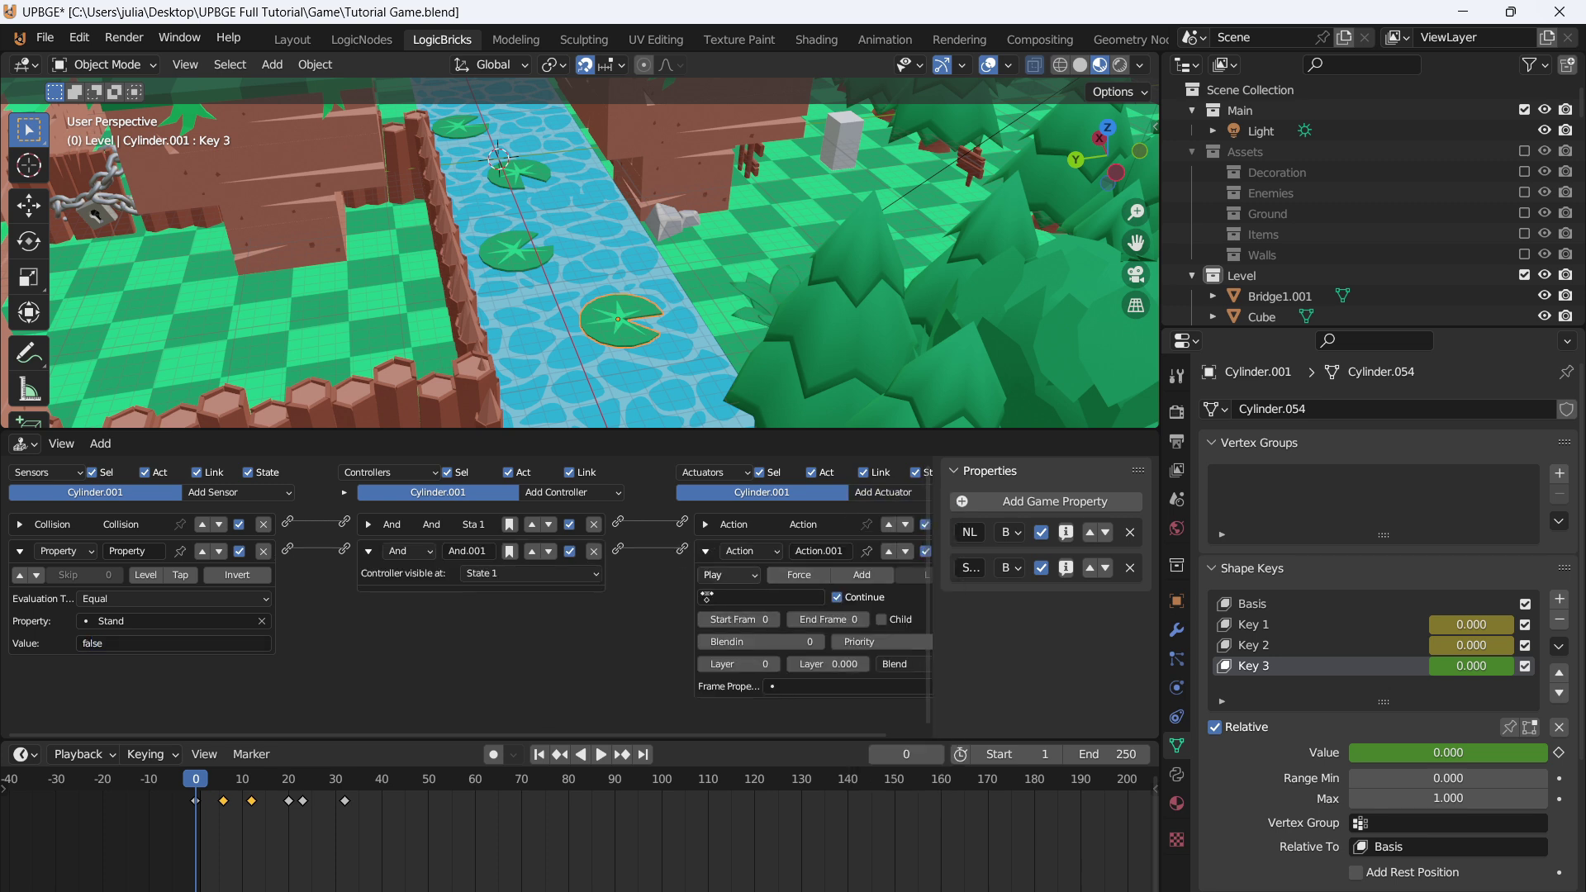
# - Assign Key.014Action.006 to the second Action actuator, with start frame 20 and end frame 32
pyautogui.click(768, 596)
pyautogui.click(747, 717)
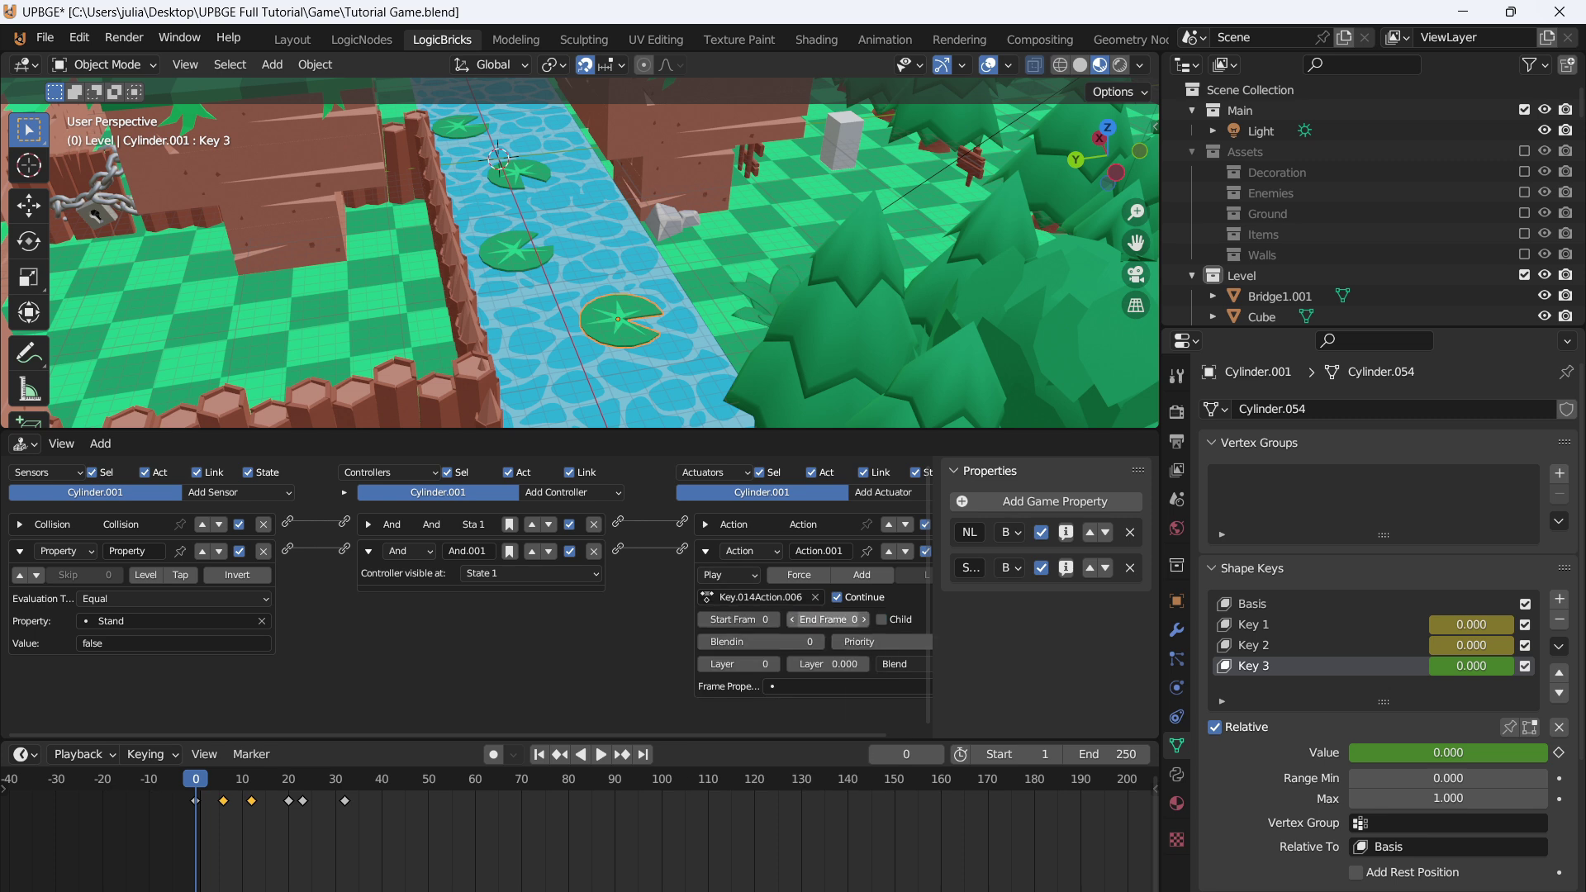
pyautogui.press('space')
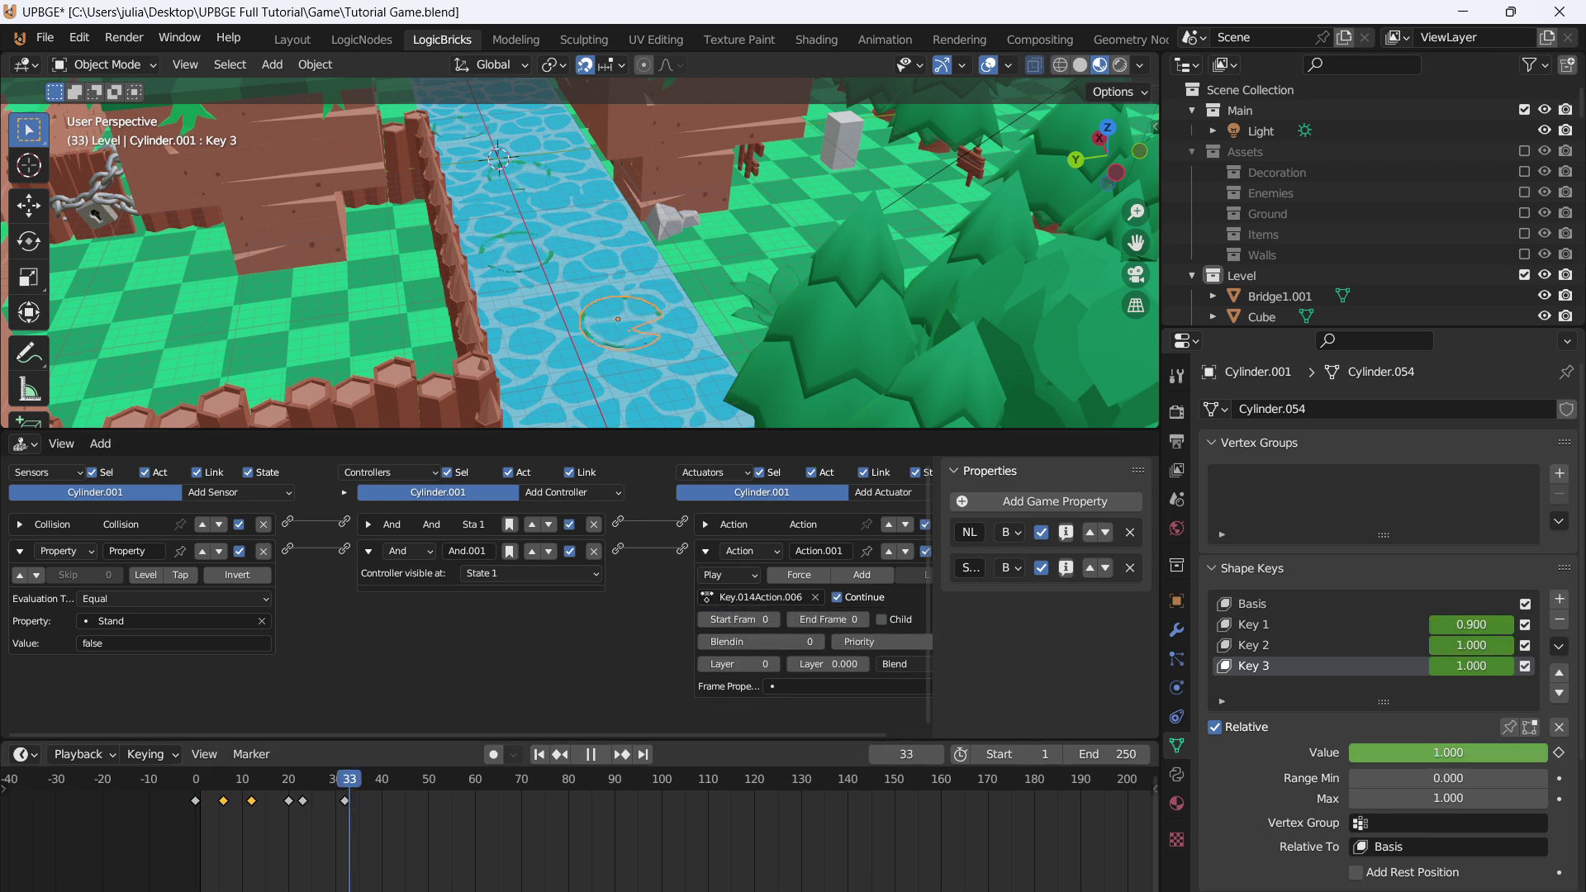
pyautogui.press('Escape')
pyautogui.click(738, 619)
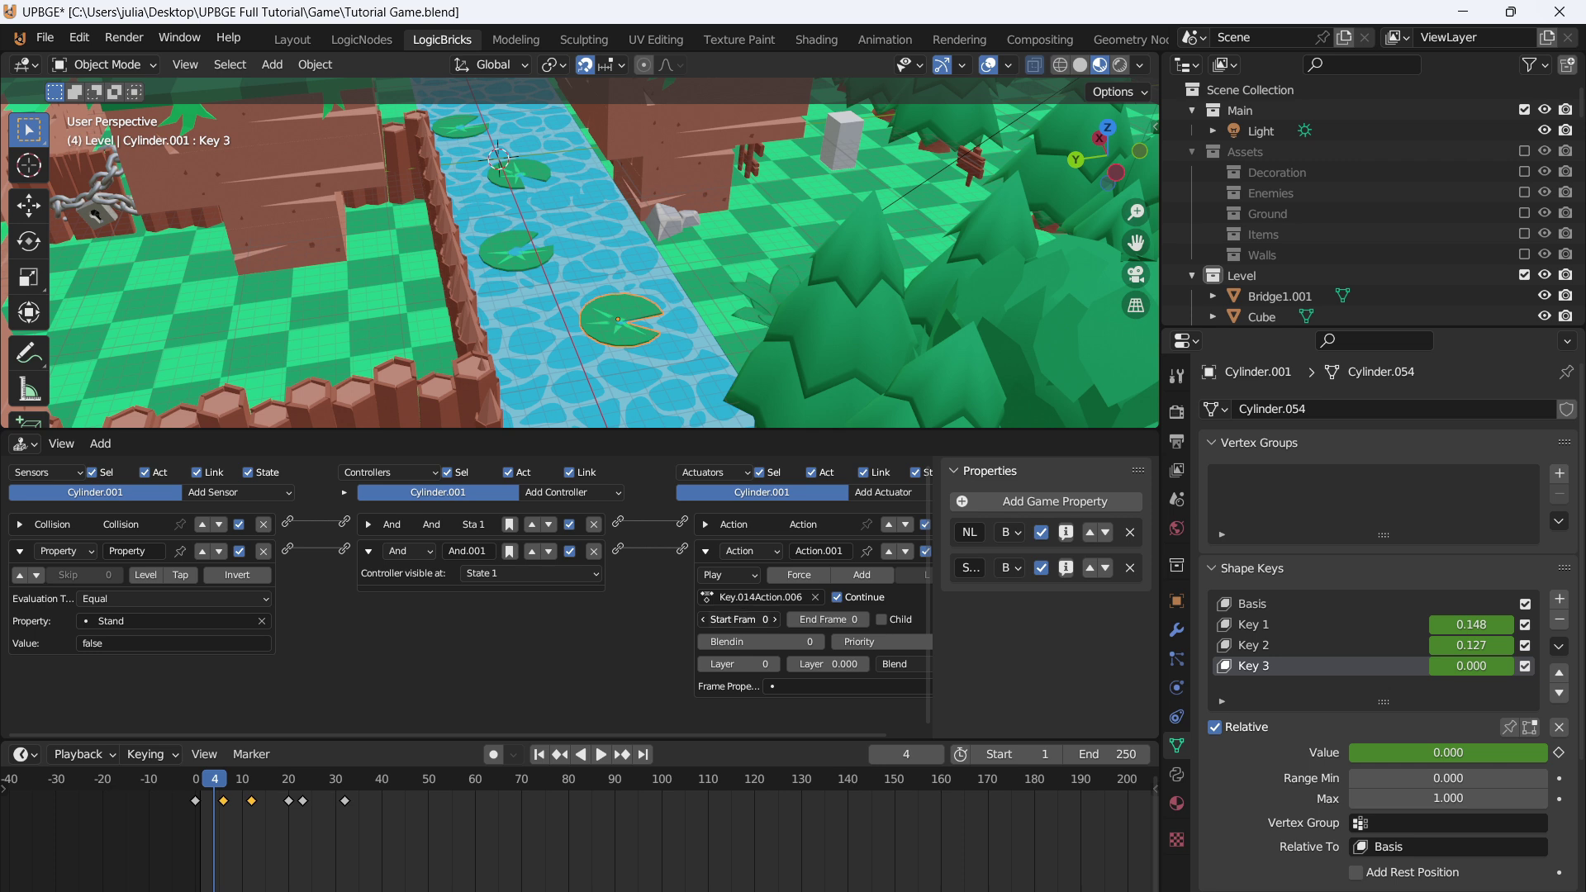
pyautogui.write('20')
pyautogui.press('Return')
pyautogui.click(827, 618)
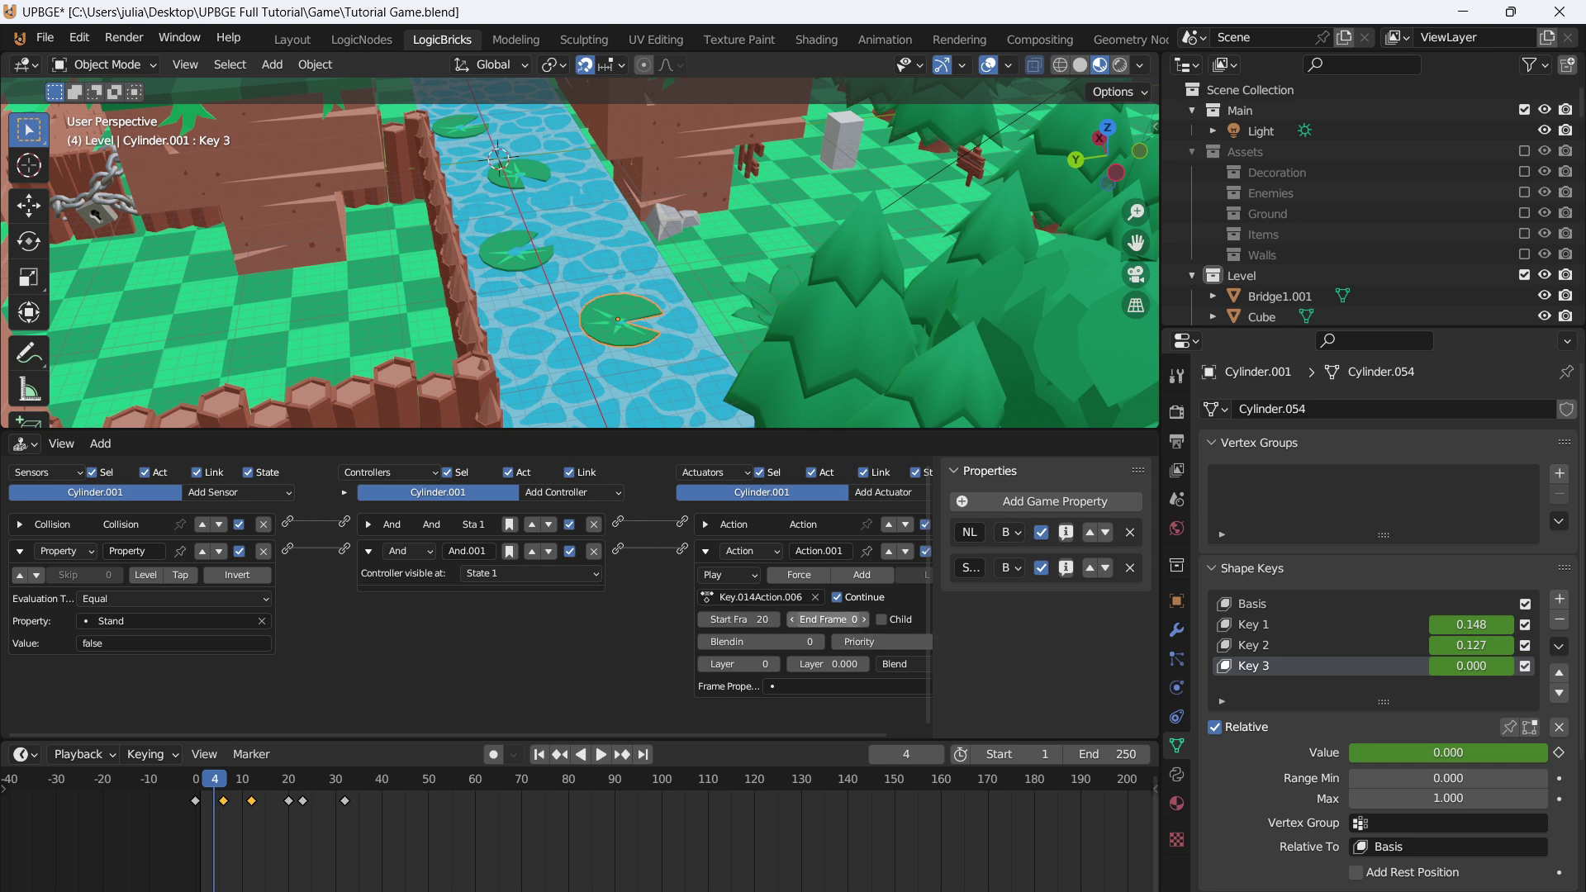
pyautogui.write('32')
pyautogui.press('Return')
# - Run the game and move the player block onto the nearest lily pad to test the sinking animation
pyautogui.press('p')
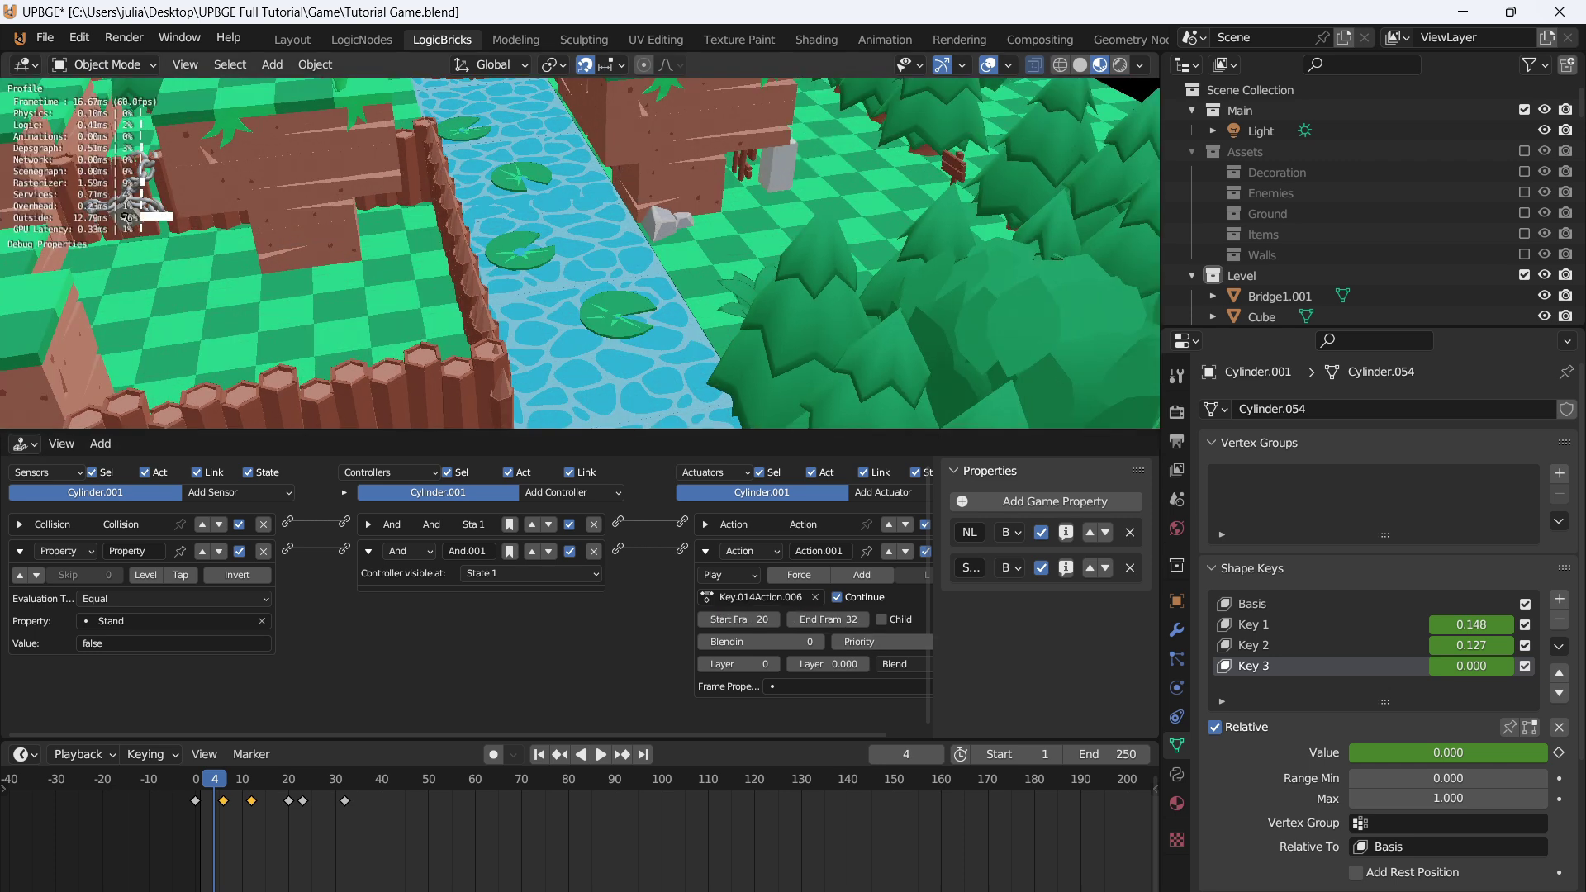
pyautogui.press('s')
pyautogui.press('a')
pyautogui.press('space')
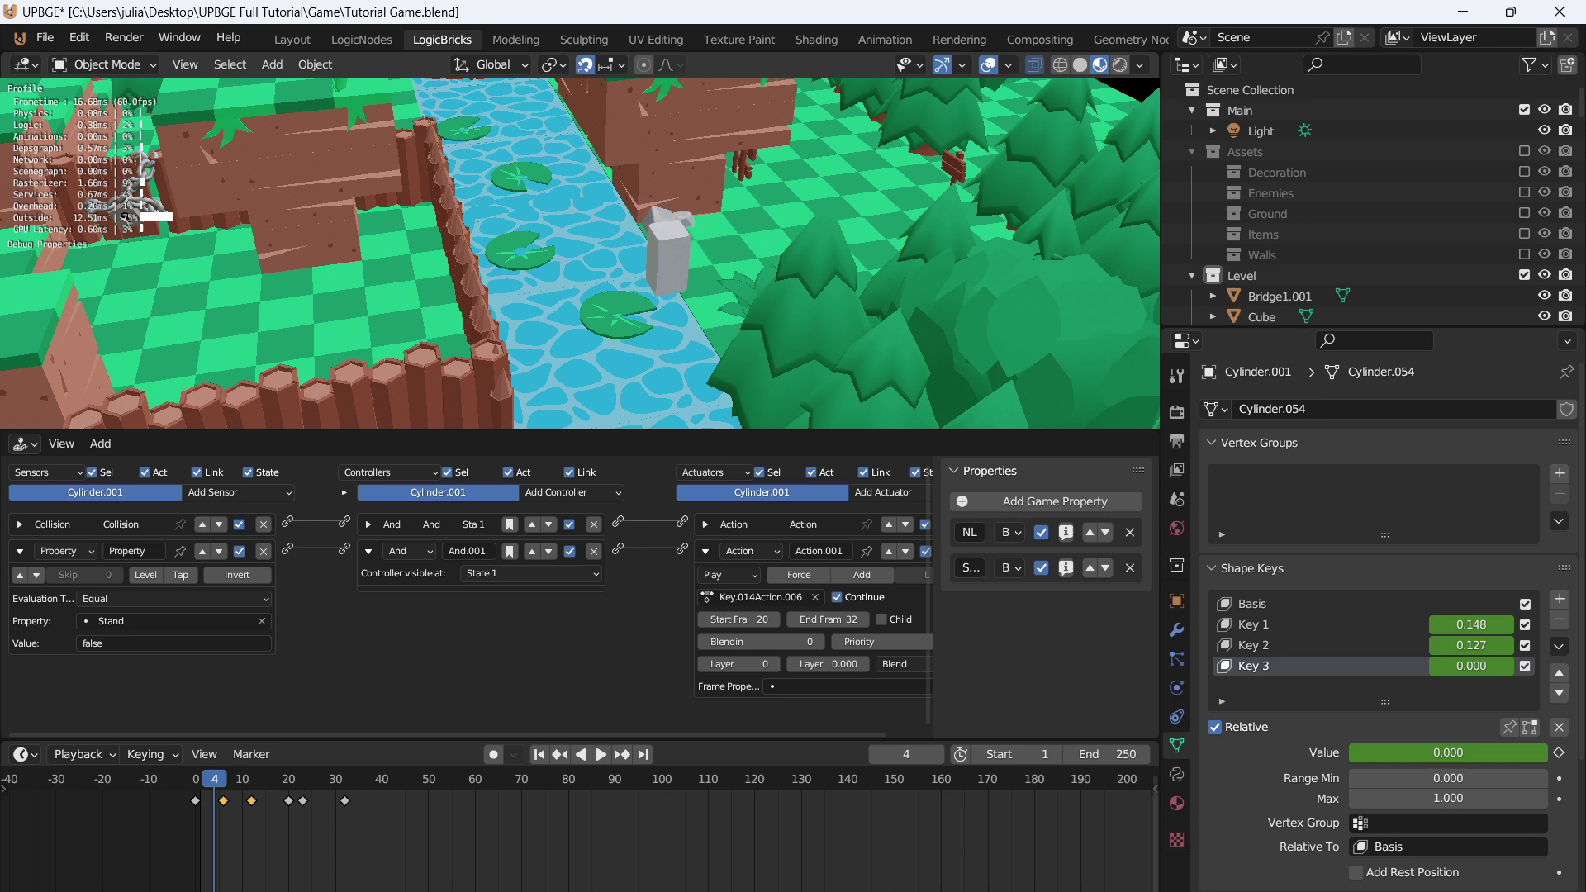
pyautogui.press('d')
pyautogui.press('Escape')
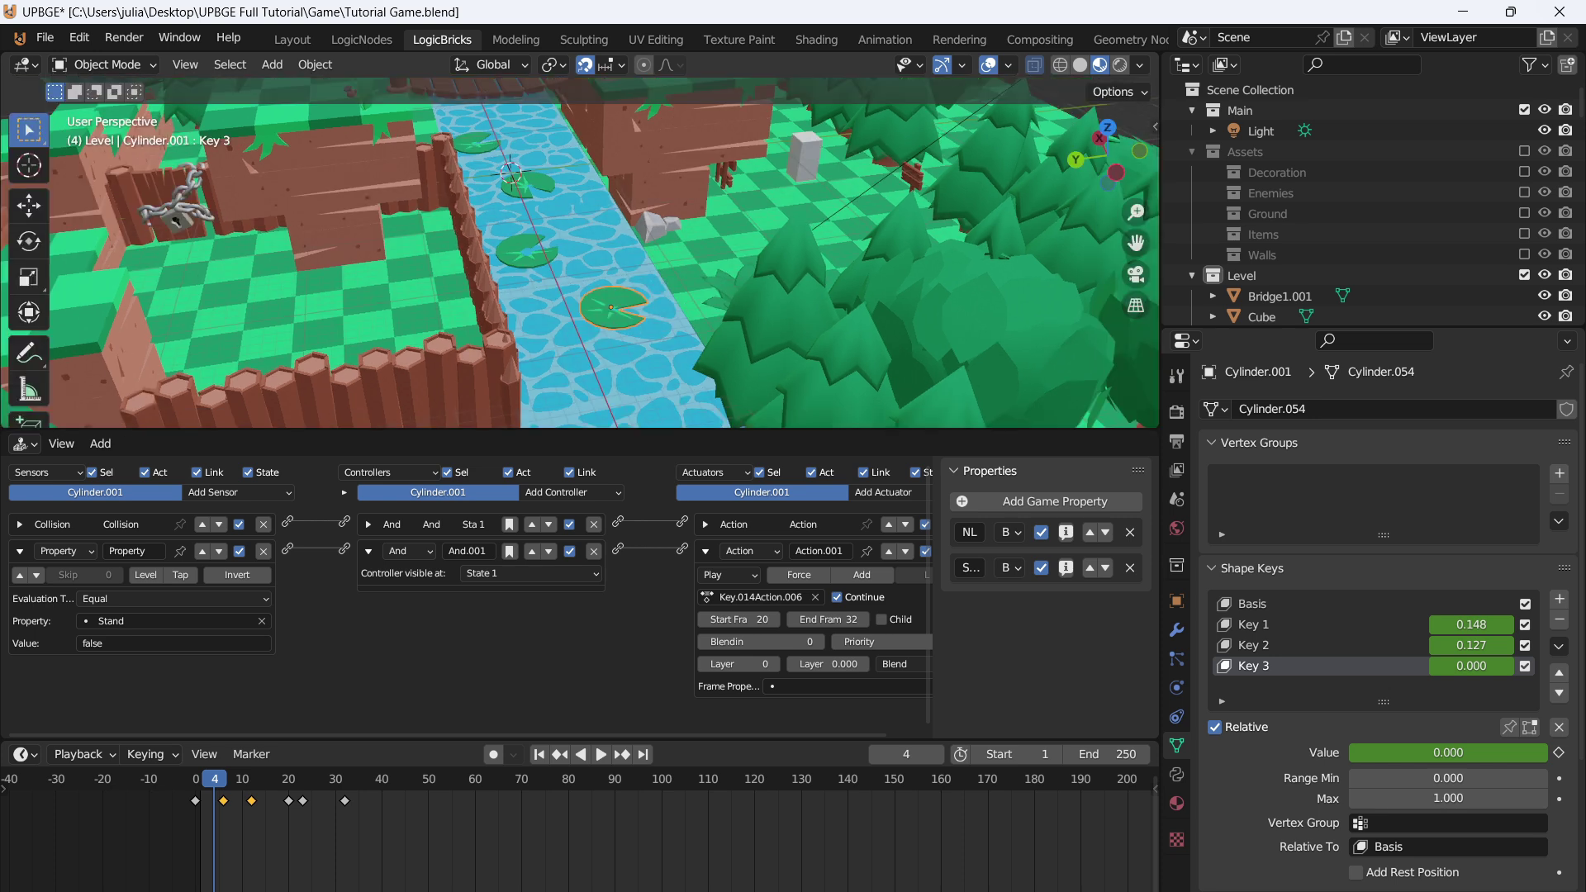
# - Copy the logic bricks from Cylinder.001 to the other three lily pads
pyautogui.click(475, 144)
pyautogui.keyDown('shift'); pyautogui.click(526, 185); pyautogui.keyUp('shift')
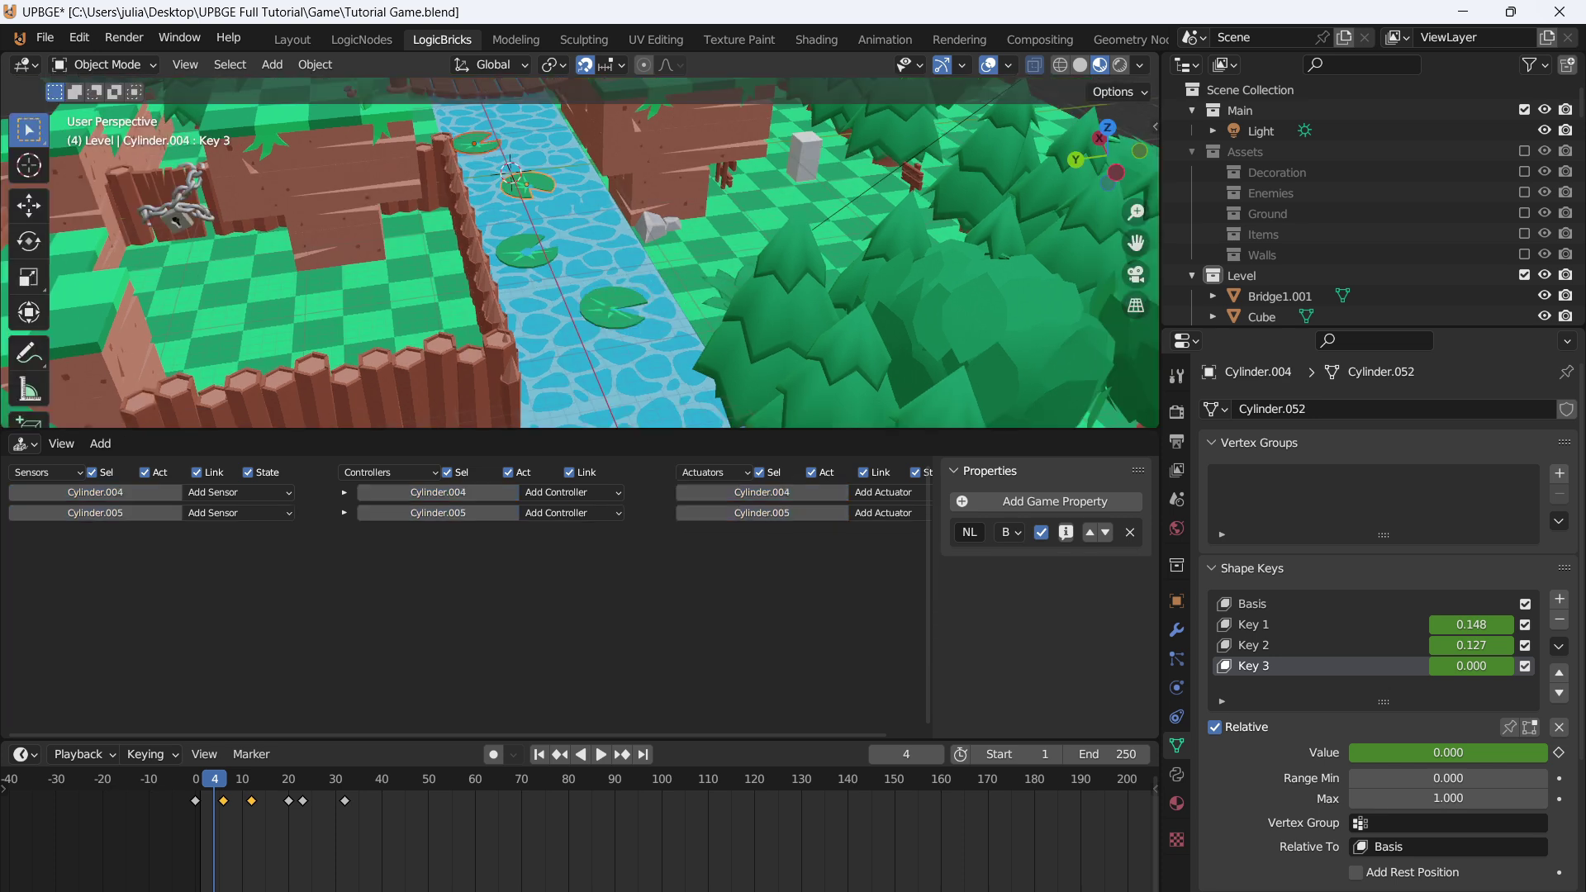
pyautogui.keyDown('shift'); pyautogui.click(526, 251); pyautogui.keyUp('shift')
pyautogui.keyDown('shift'); pyautogui.click(611, 308); pyautogui.keyUp('shift')
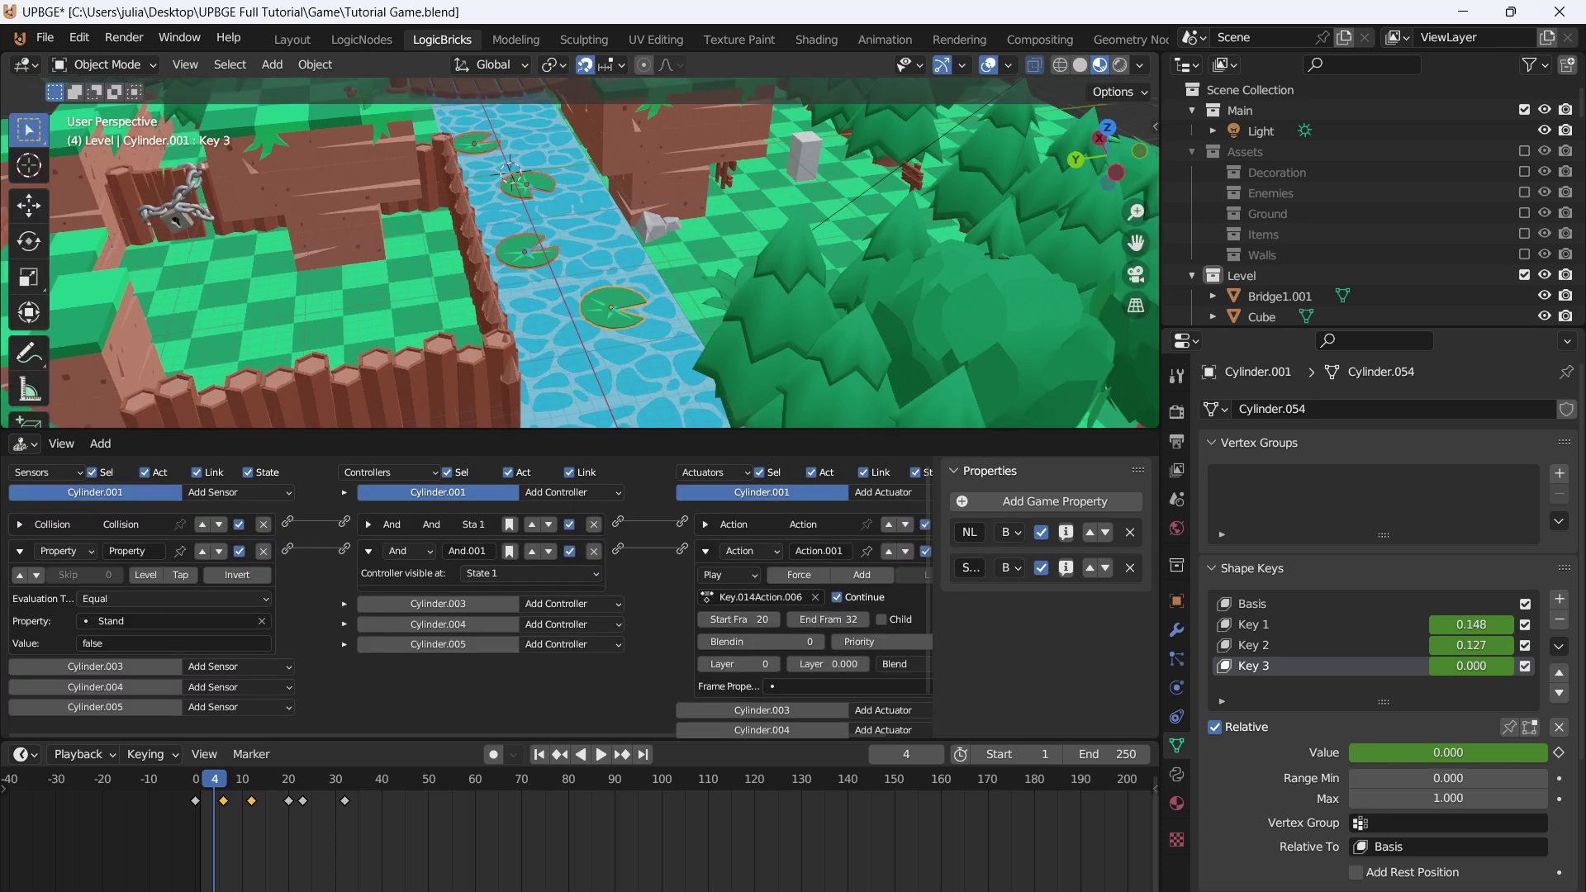
pyautogui.press('F3')
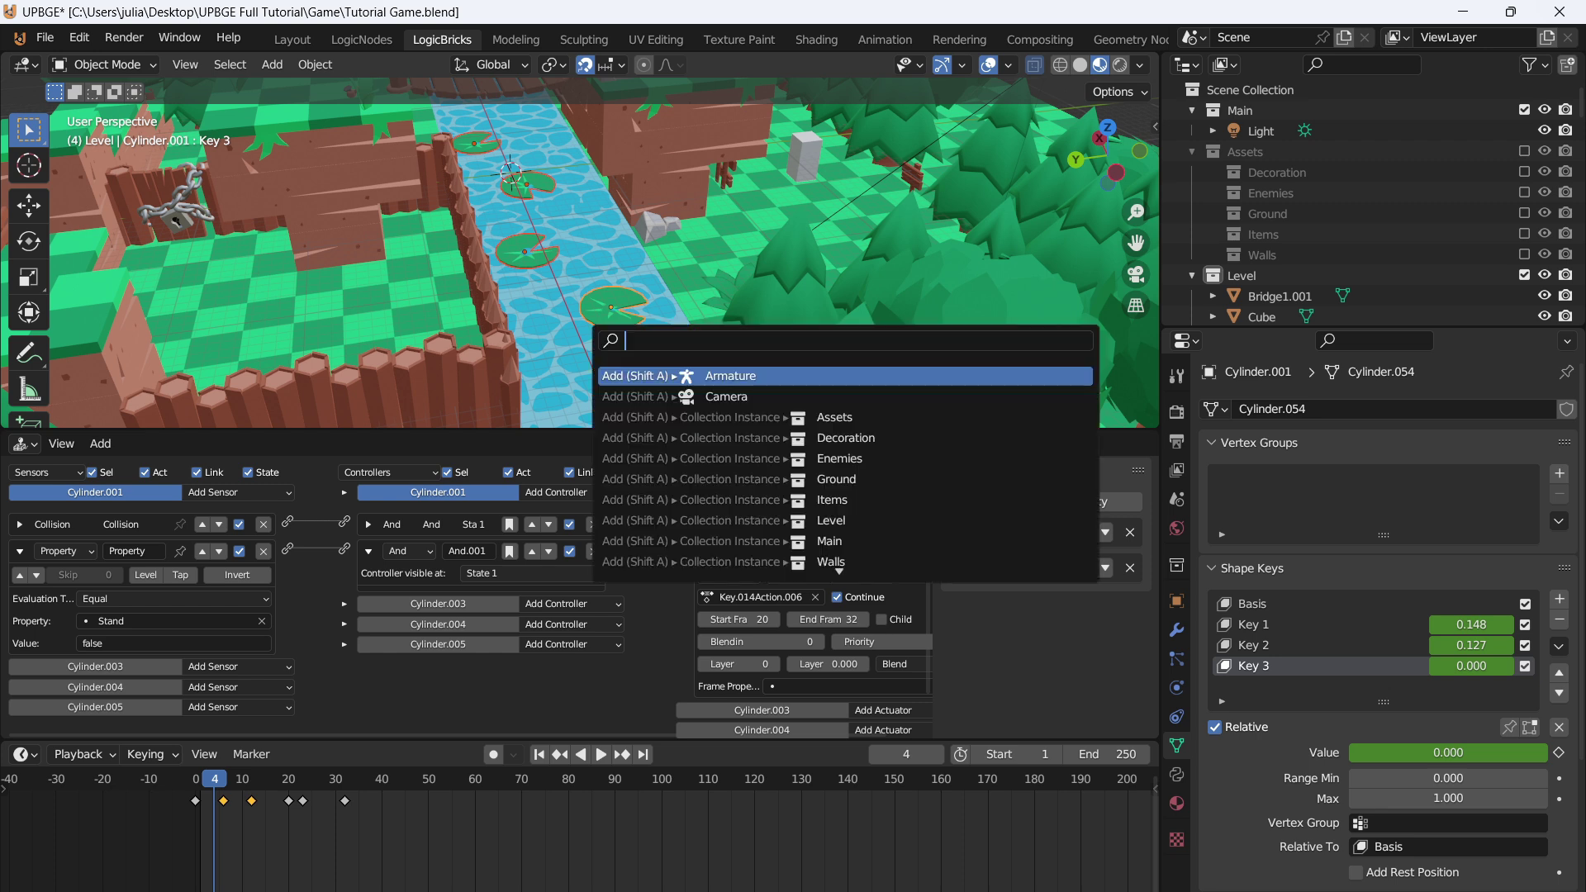
pyautogui.write('cop')
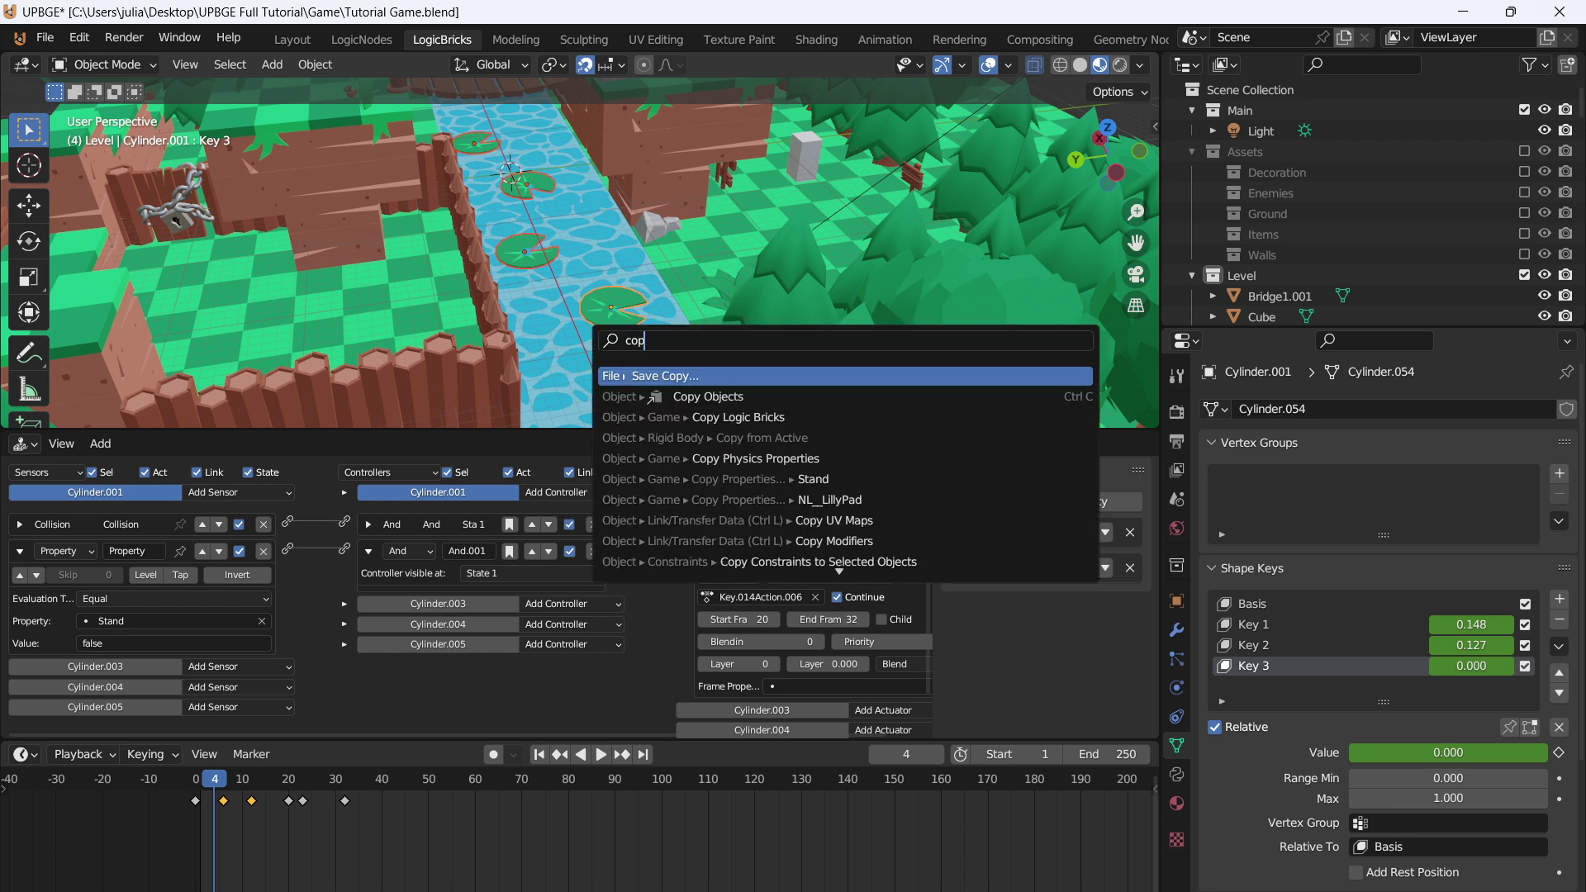
pyautogui.click(661, 417)
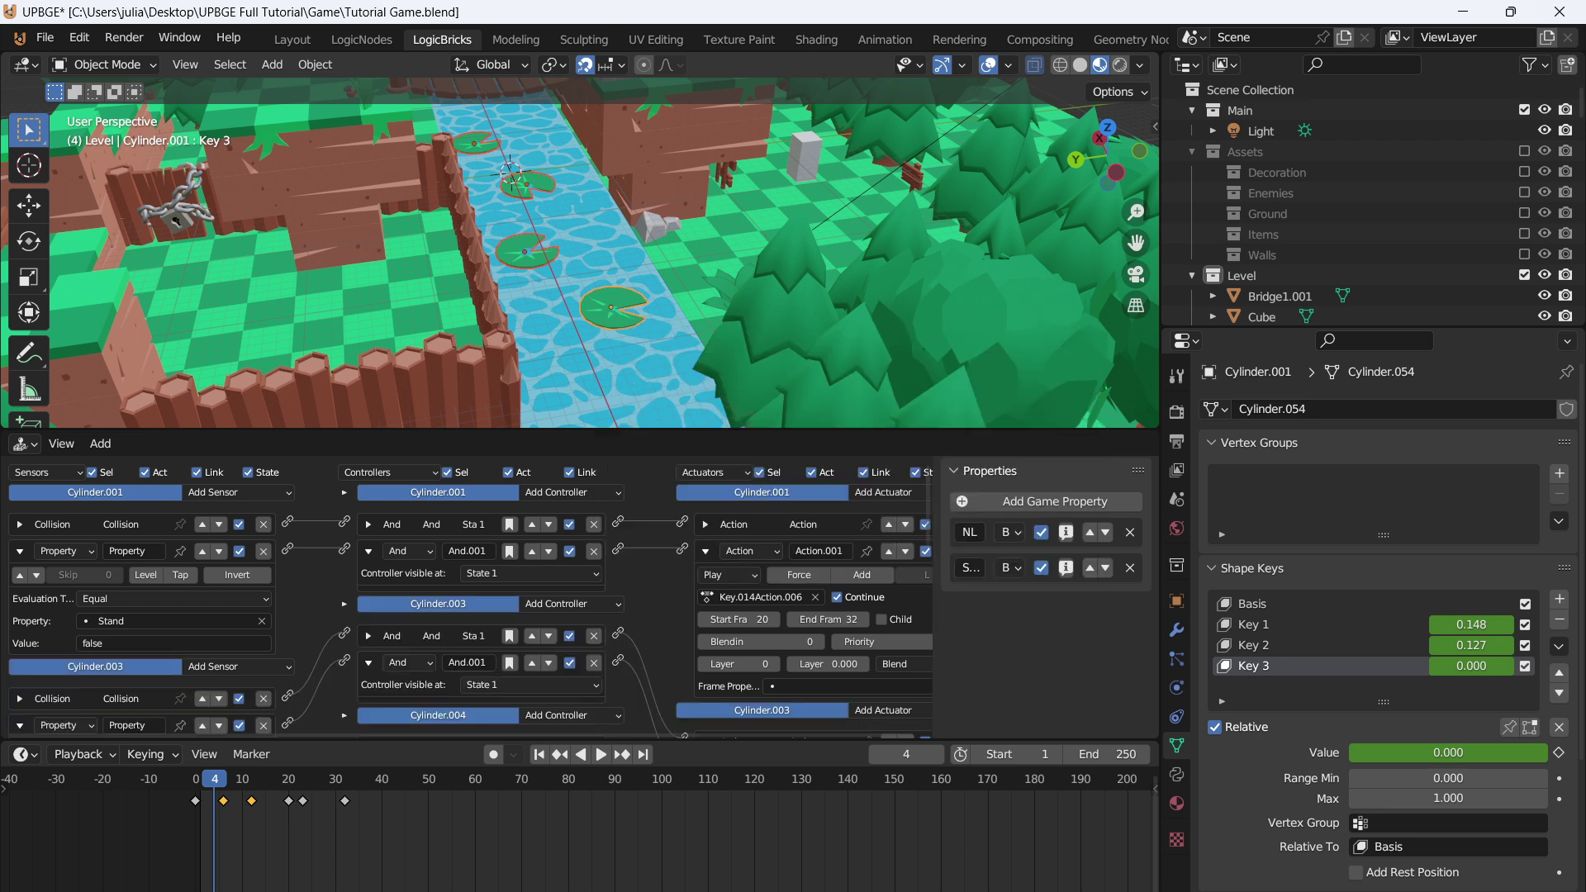
# - Copy the Stand game property from Cylinder.001 to the other selected lily pads
pyautogui.press('F3')
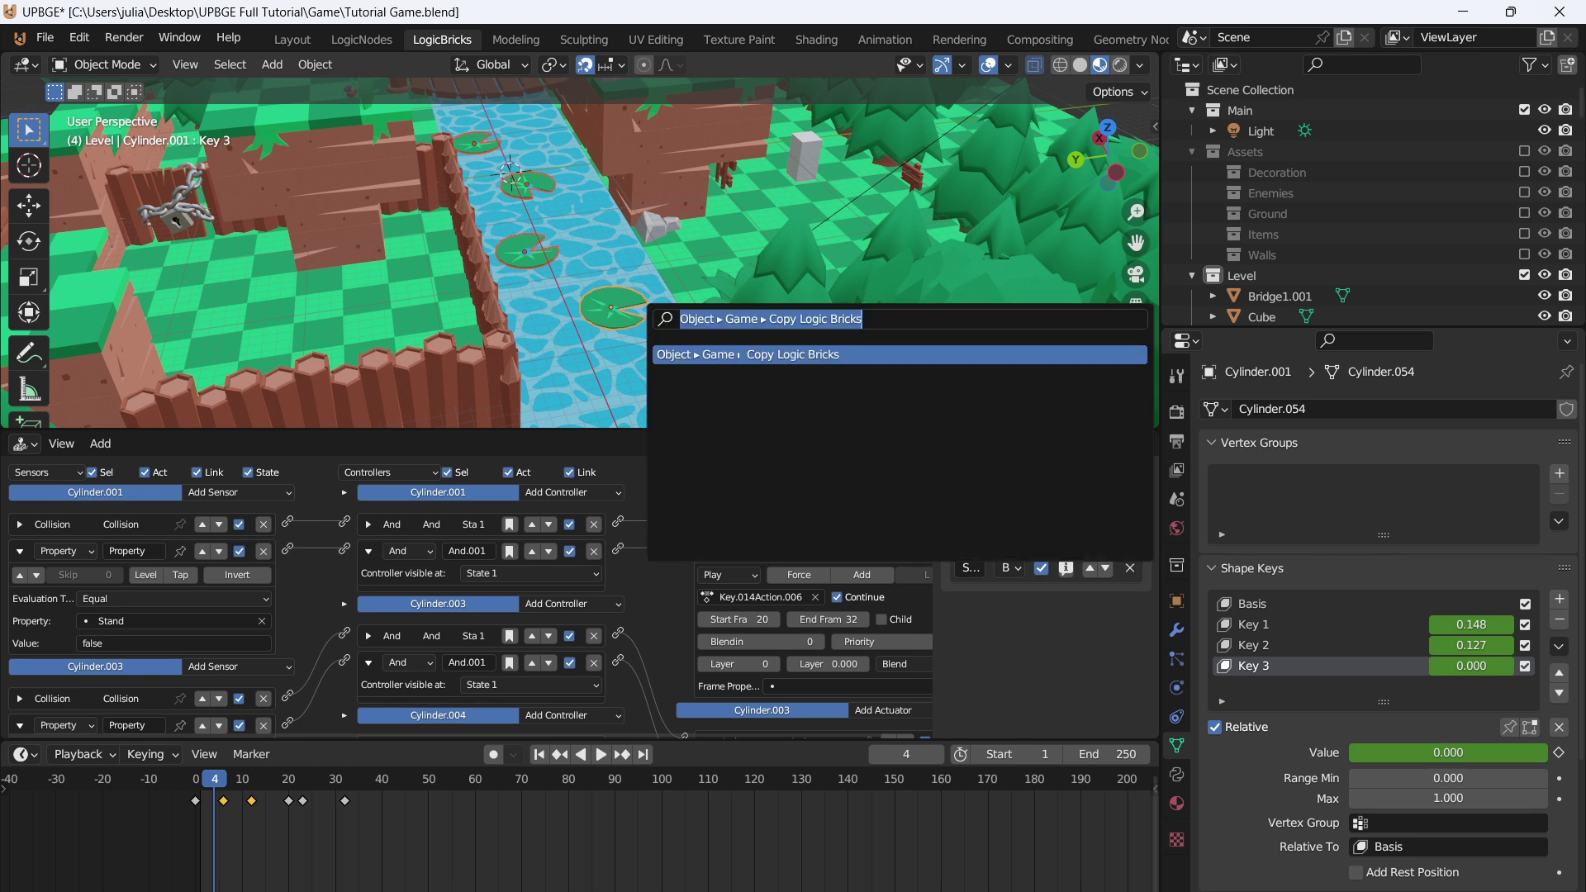
pyautogui.write('copy')
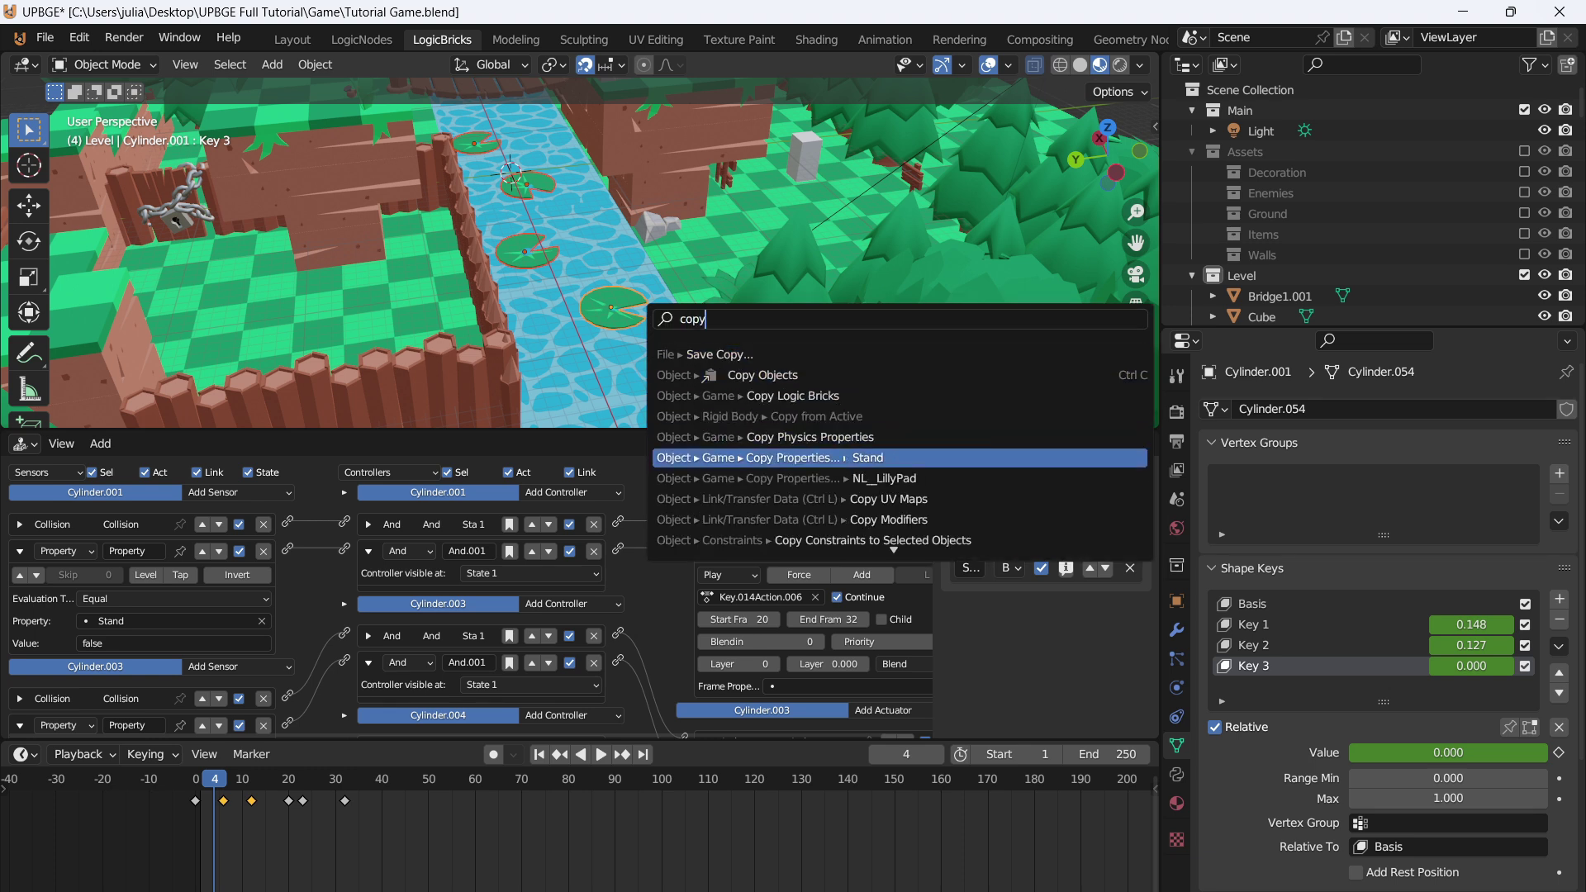
pyautogui.press('Return')
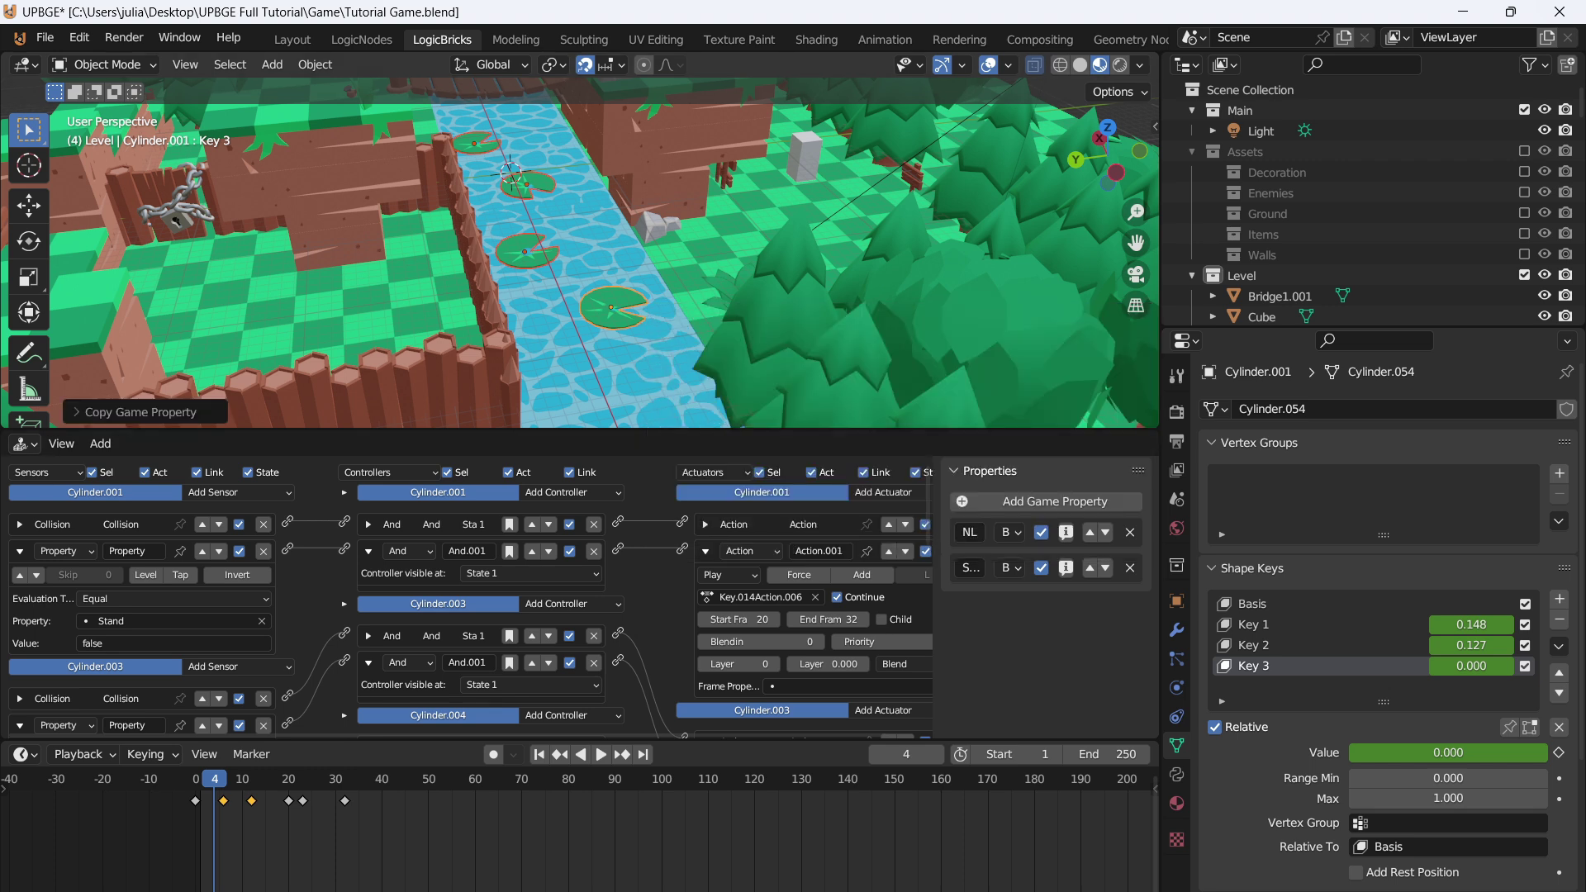
# - Check the copied logic bricks and game properties on lily pads Cylinder.003 and Cylinder.004
pyautogui.click(526, 253)
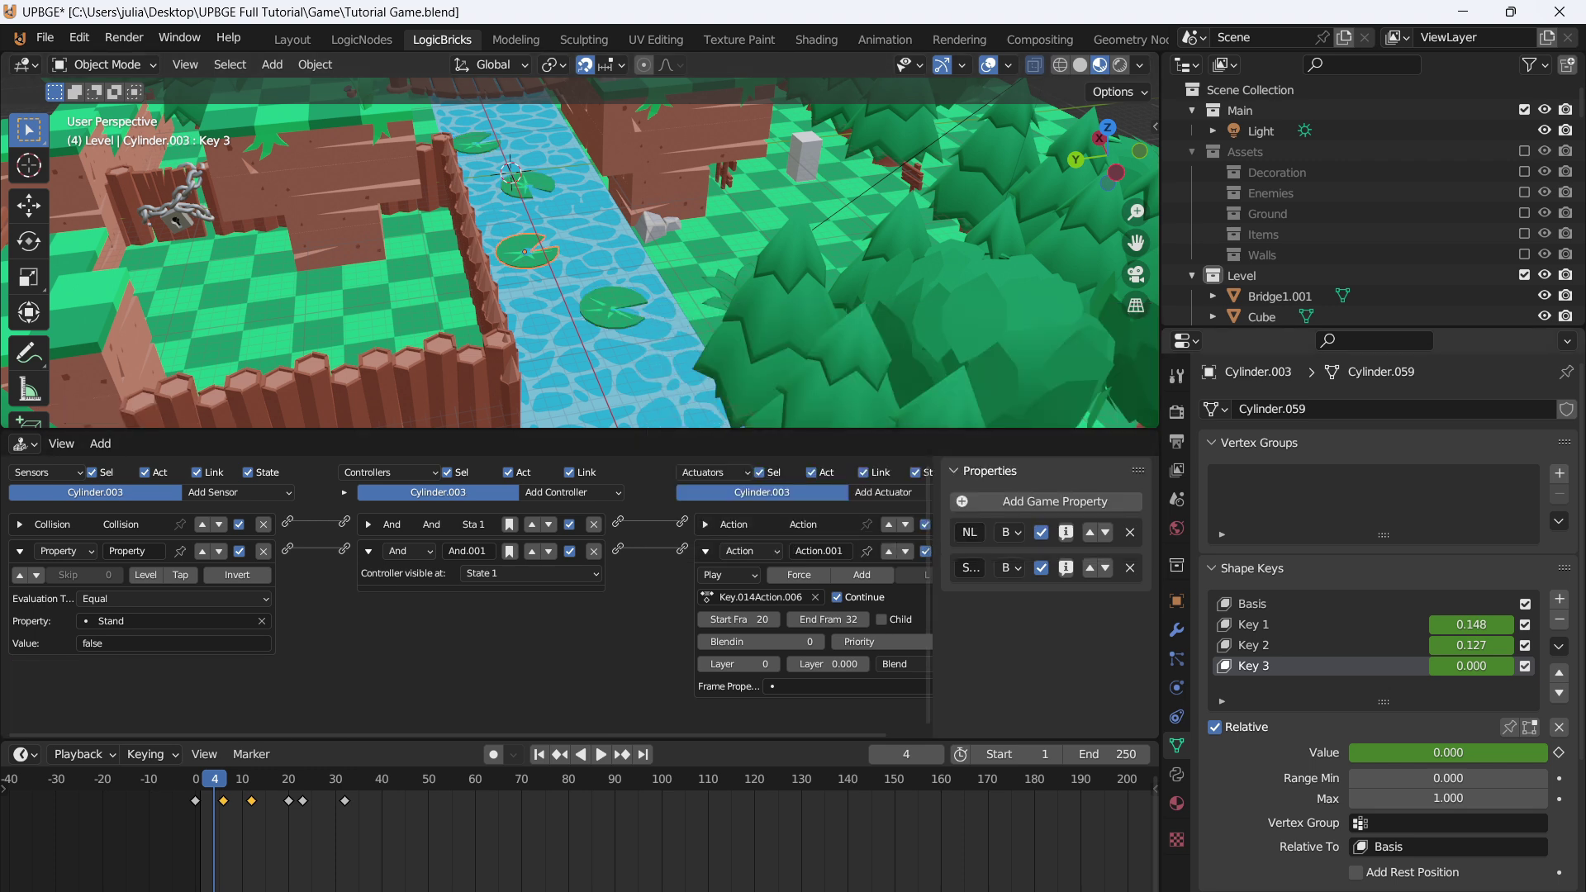
pyautogui.click(1177, 774)
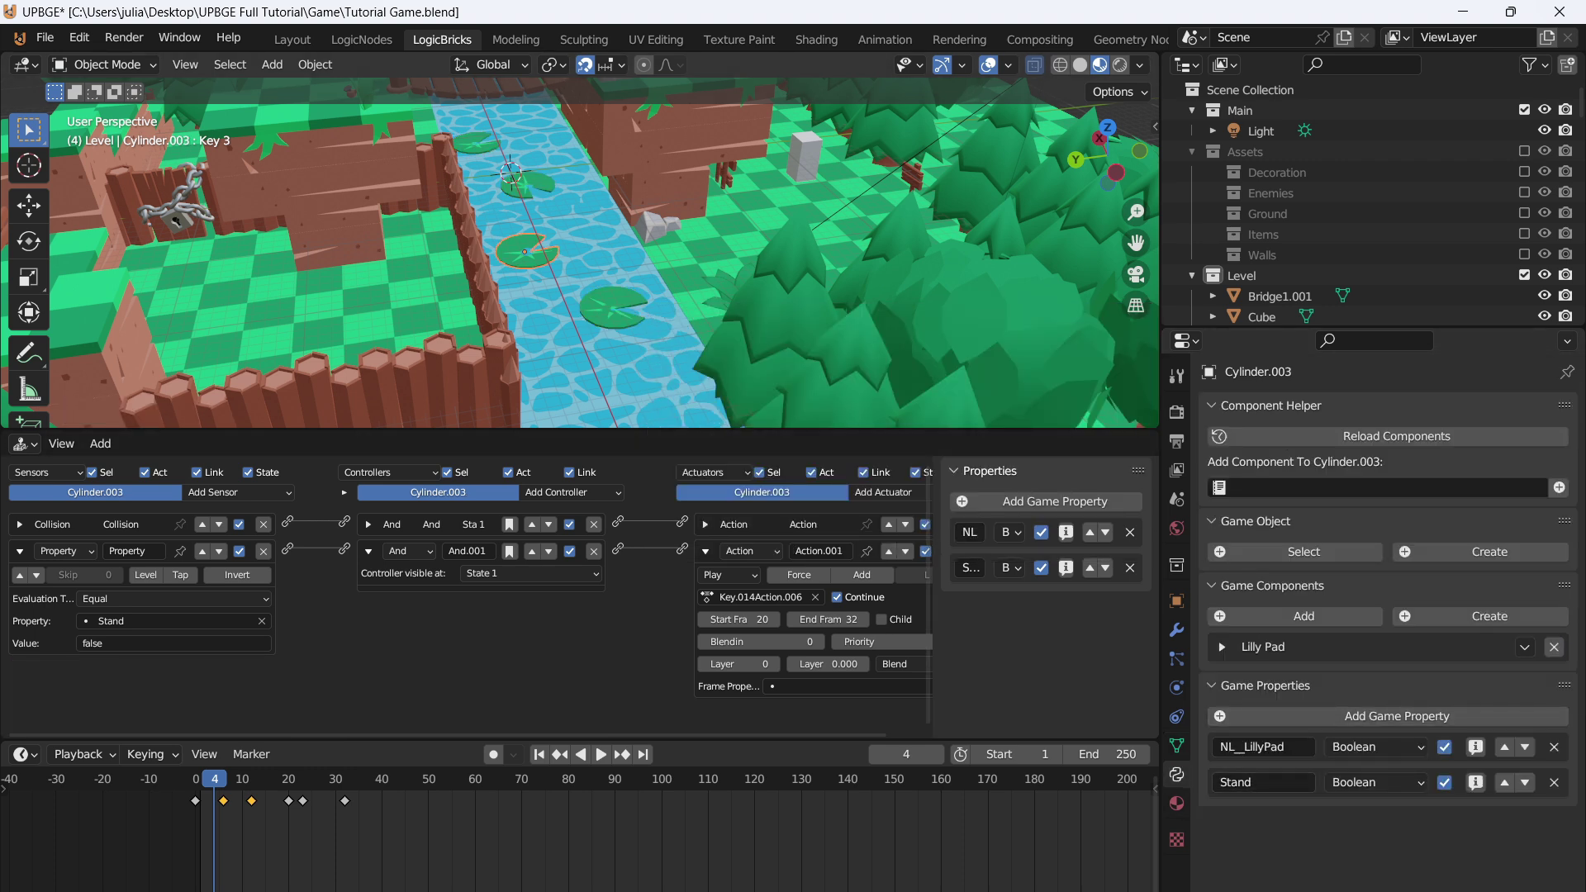
pyautogui.click(526, 184)
# - Playtest the level by jumping the player block across the lily pads, then stop the game
pyautogui.press('p')
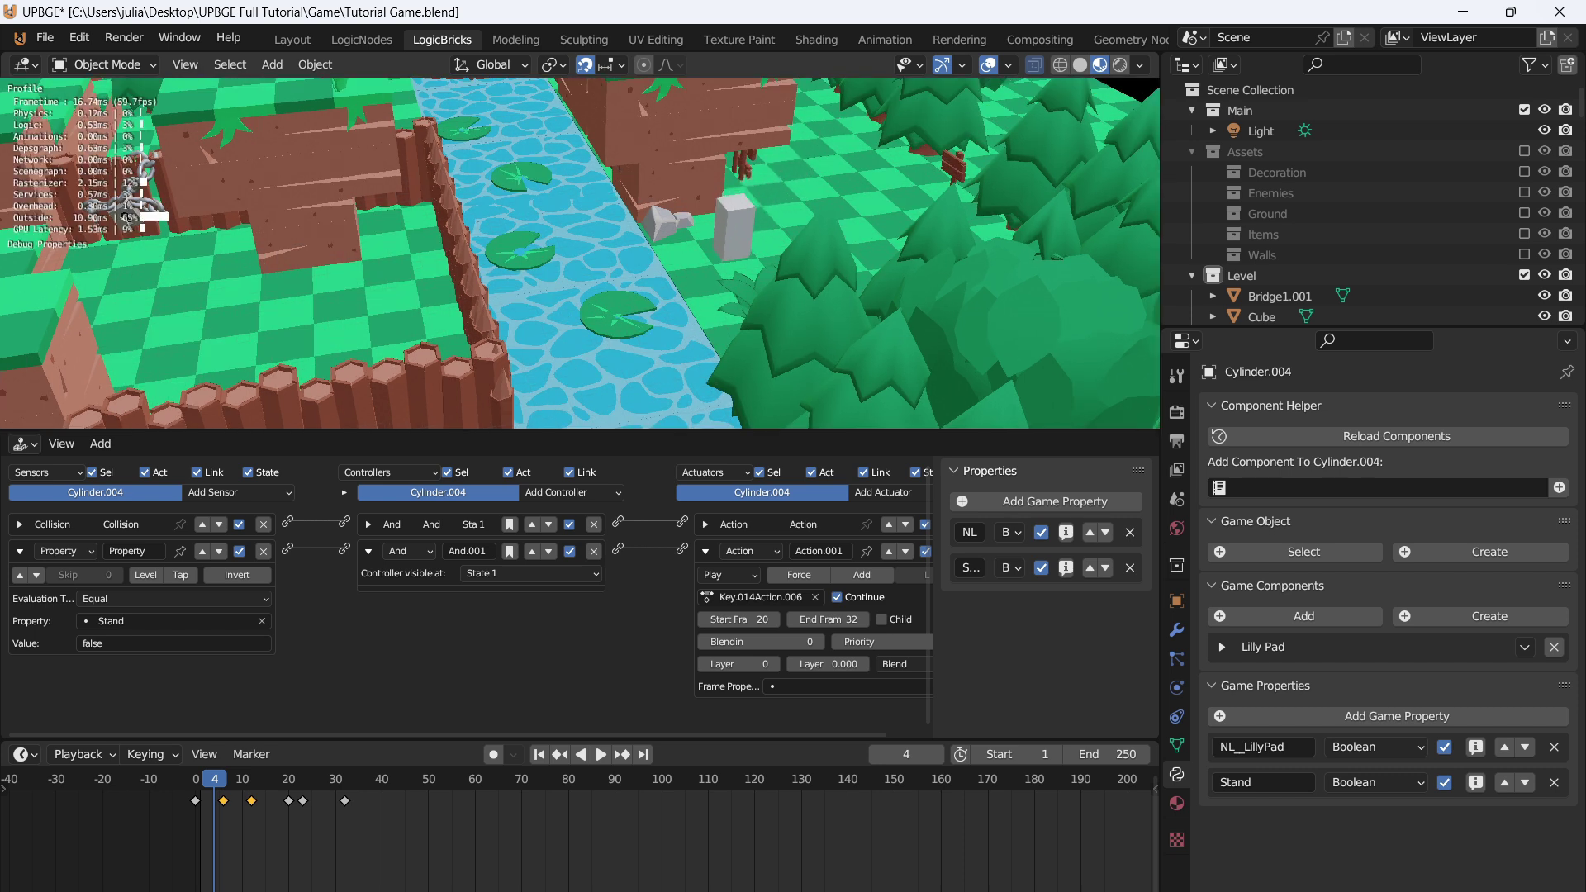
pyautogui.press('a')
pyautogui.press('s')
pyautogui.press('space')
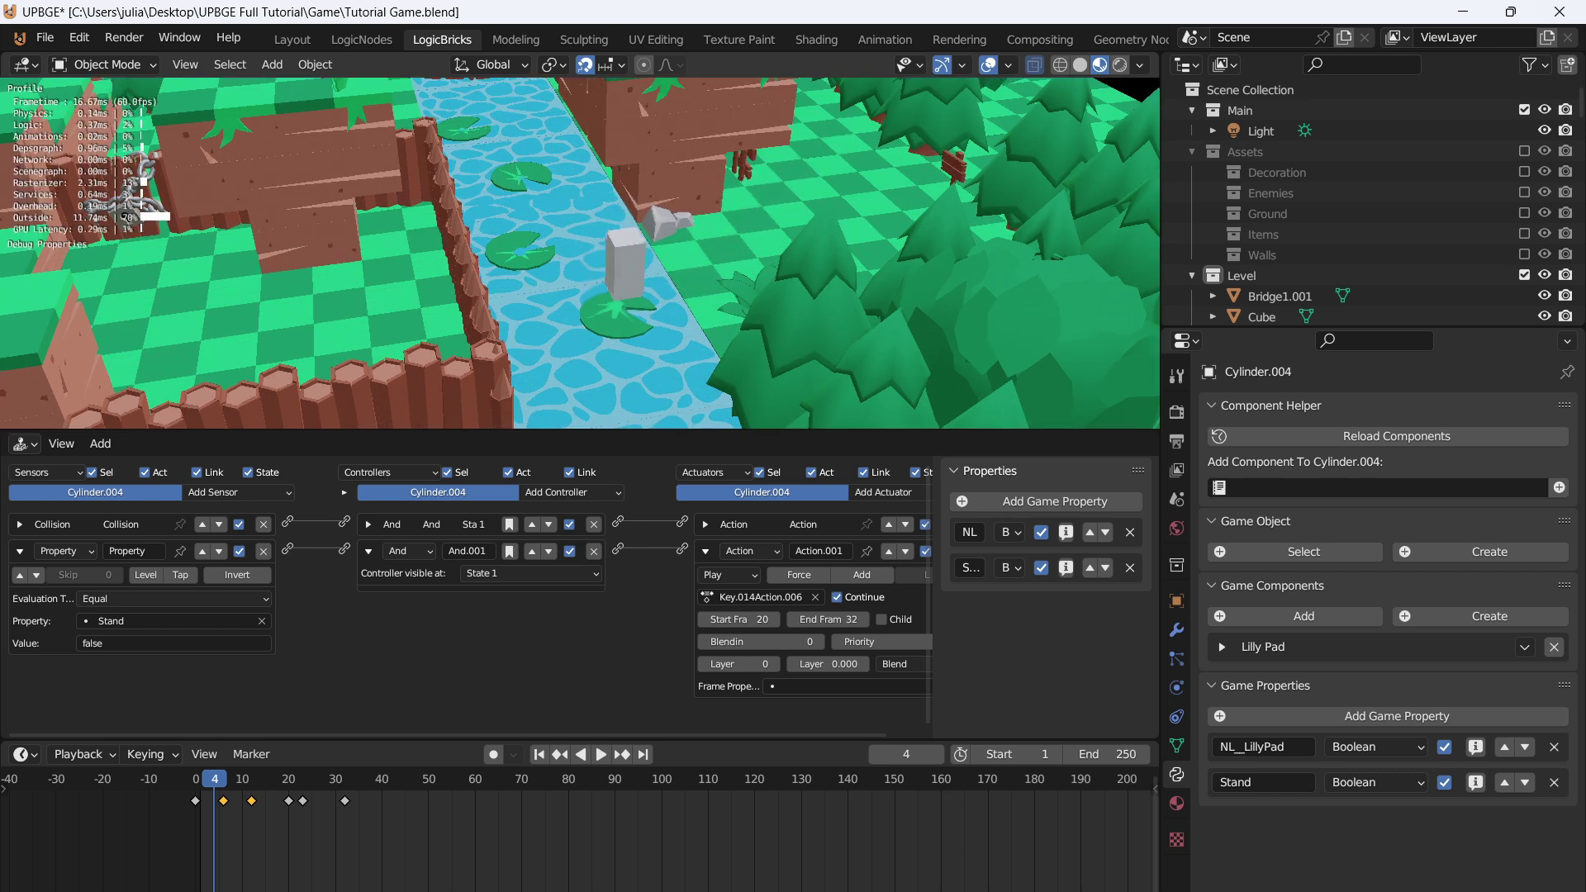
pyautogui.press('space')
pyautogui.press('d')
pyautogui.press('Escape')
# - Run the game again and move the player block from the nearest lily pad to the second one, watching them sink
pyautogui.moveTo(545, 248); pyautogui.dragTo(530, 254, button='middle')
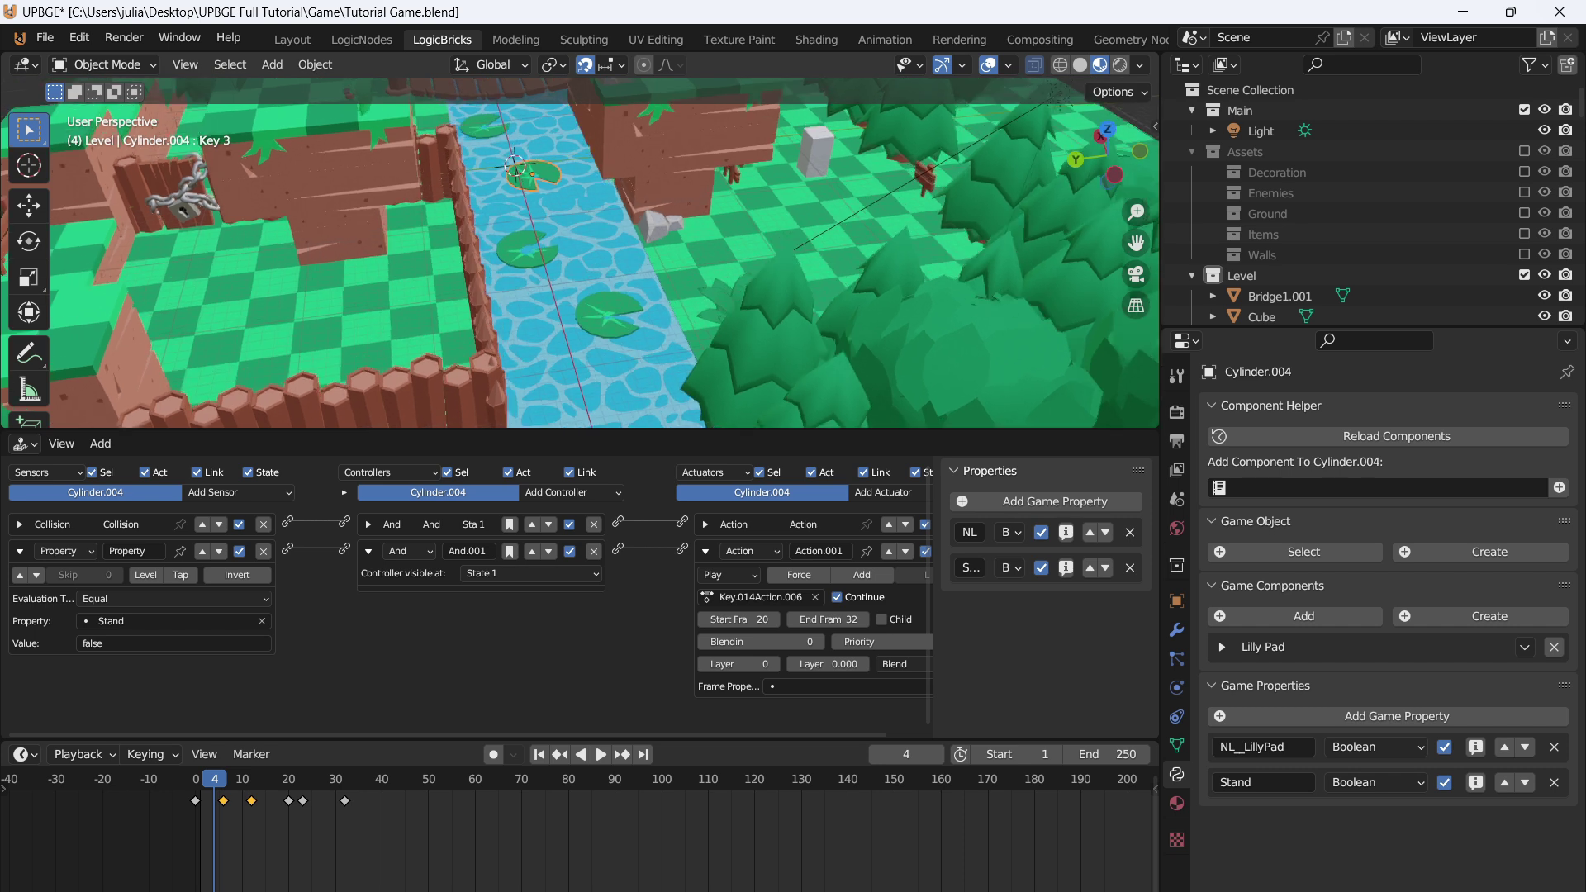
pyautogui.press('p')
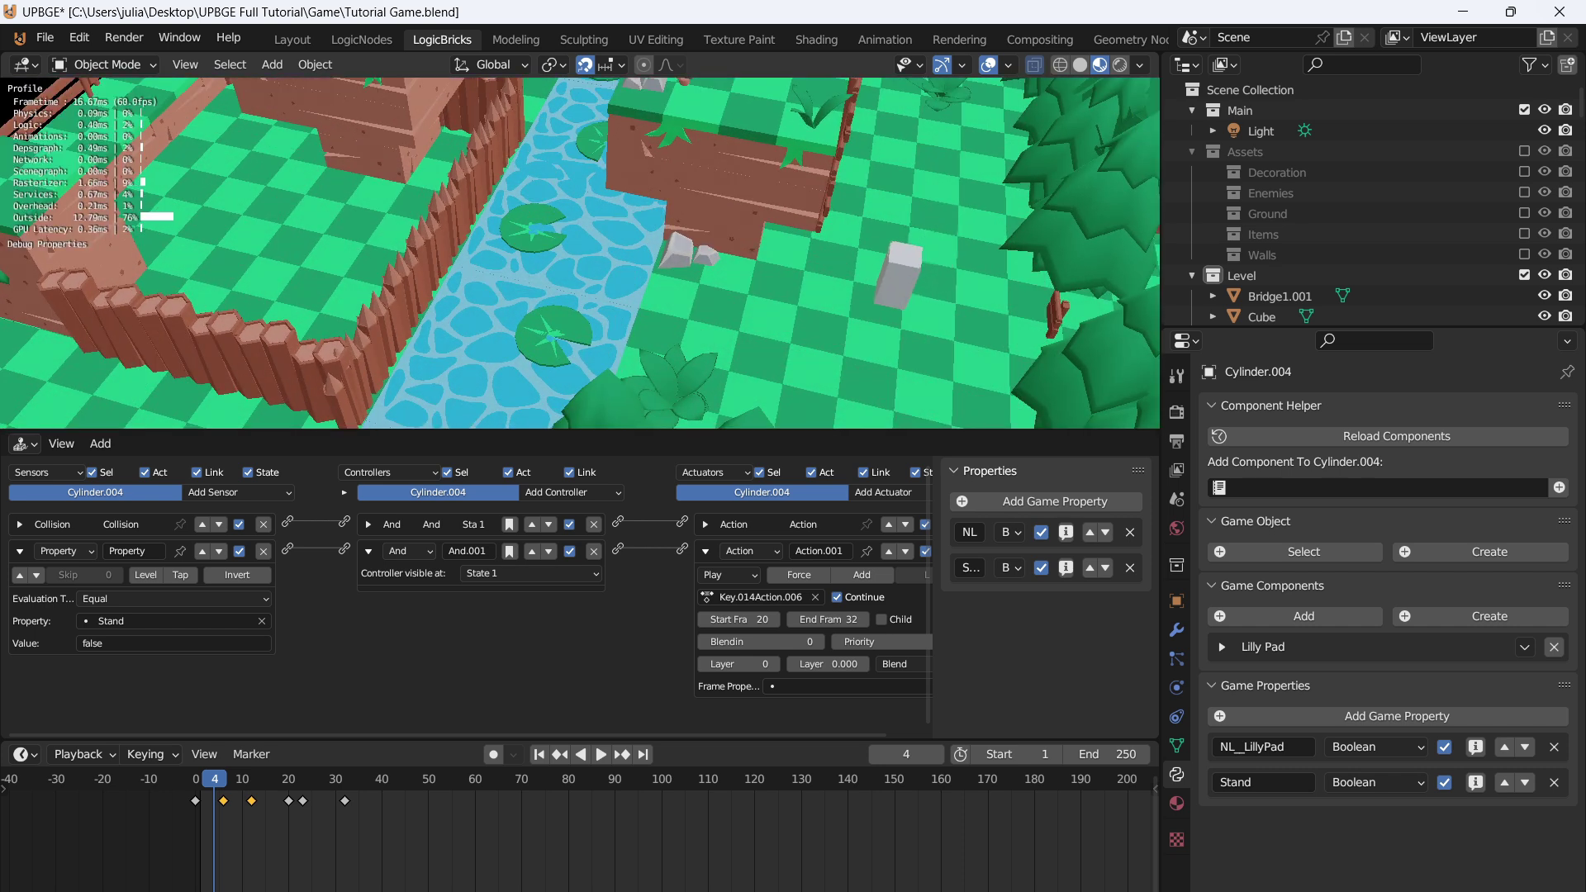
pyautogui.press('a')
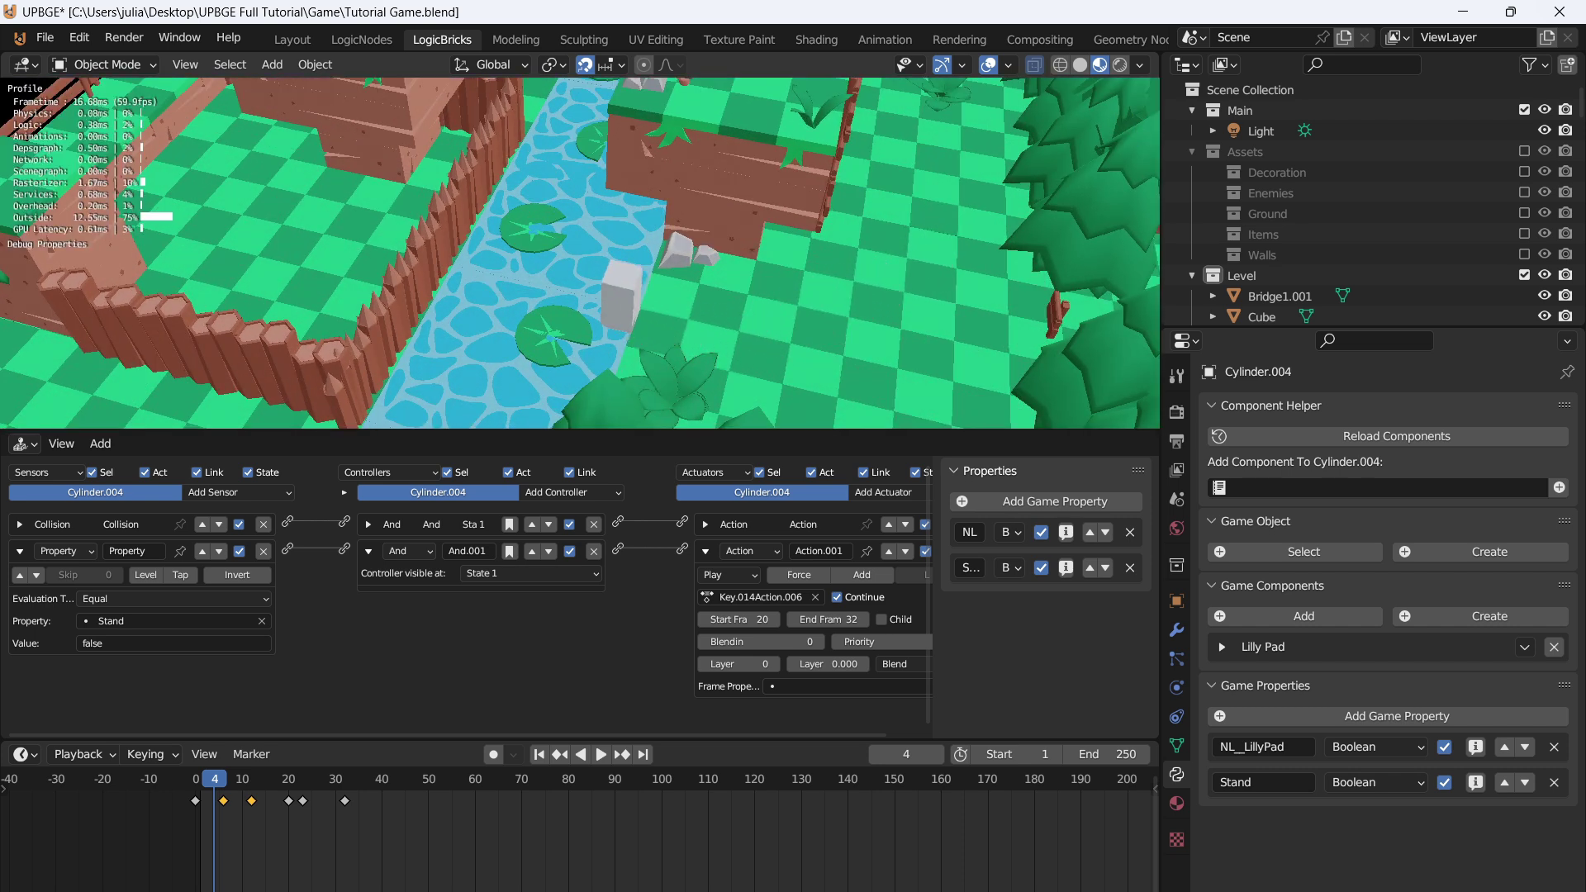
pyautogui.press('w')
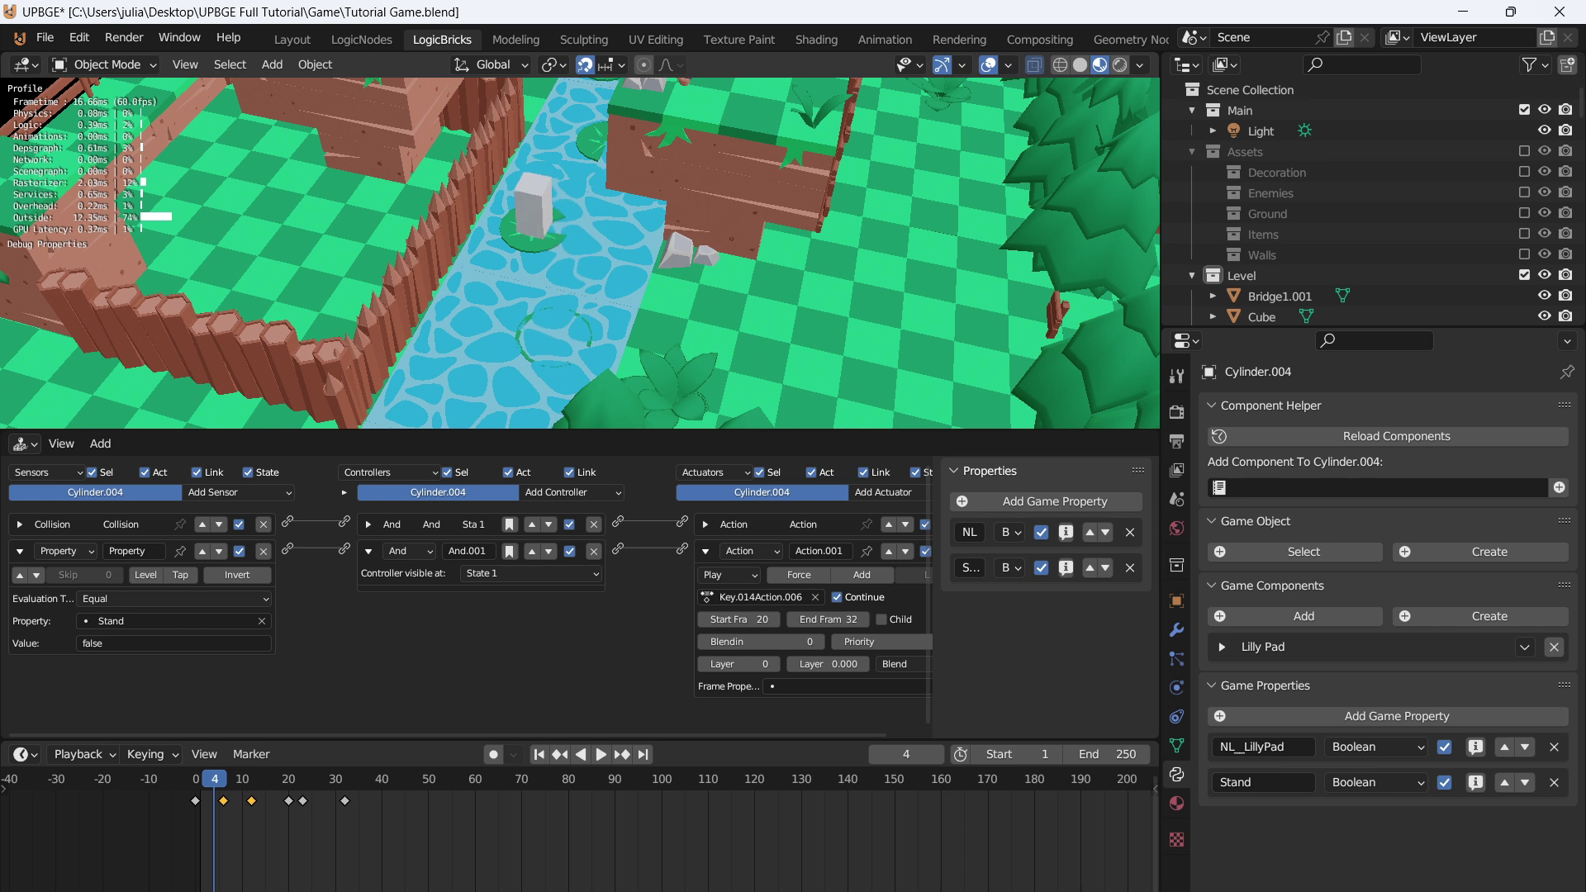
pyautogui.press('s')
pyautogui.press('Escape')
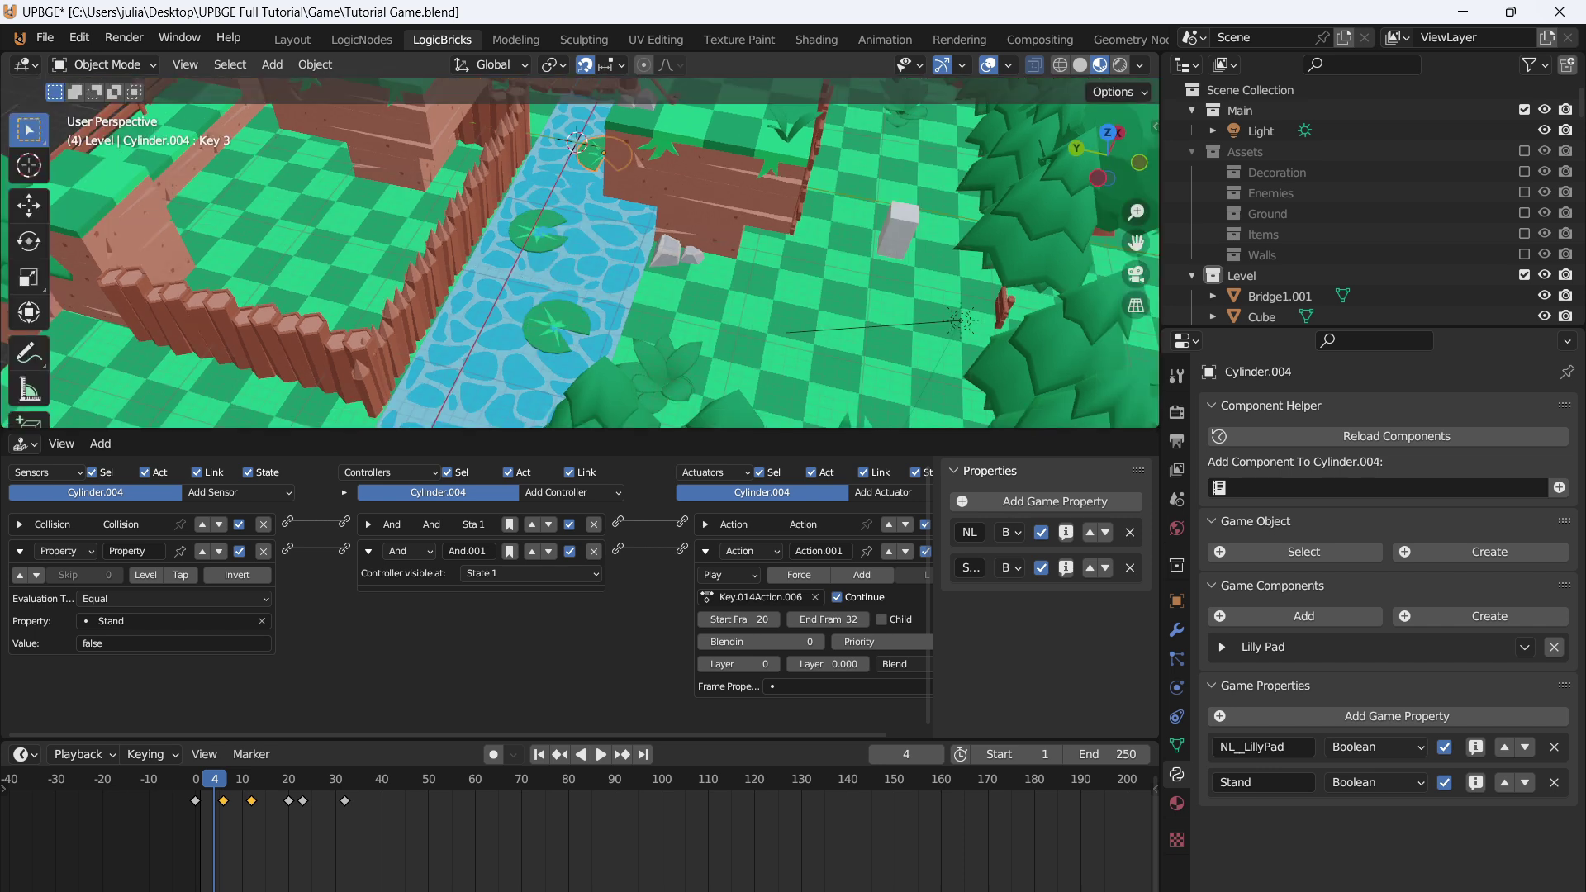
# - Assign Key.014Action.007 to the Action actuator of lily pad Cylinder.003
pyautogui.moveTo(570, 256); pyautogui.dragTo(636, 234, button='middle')
pyautogui.click(528, 251)
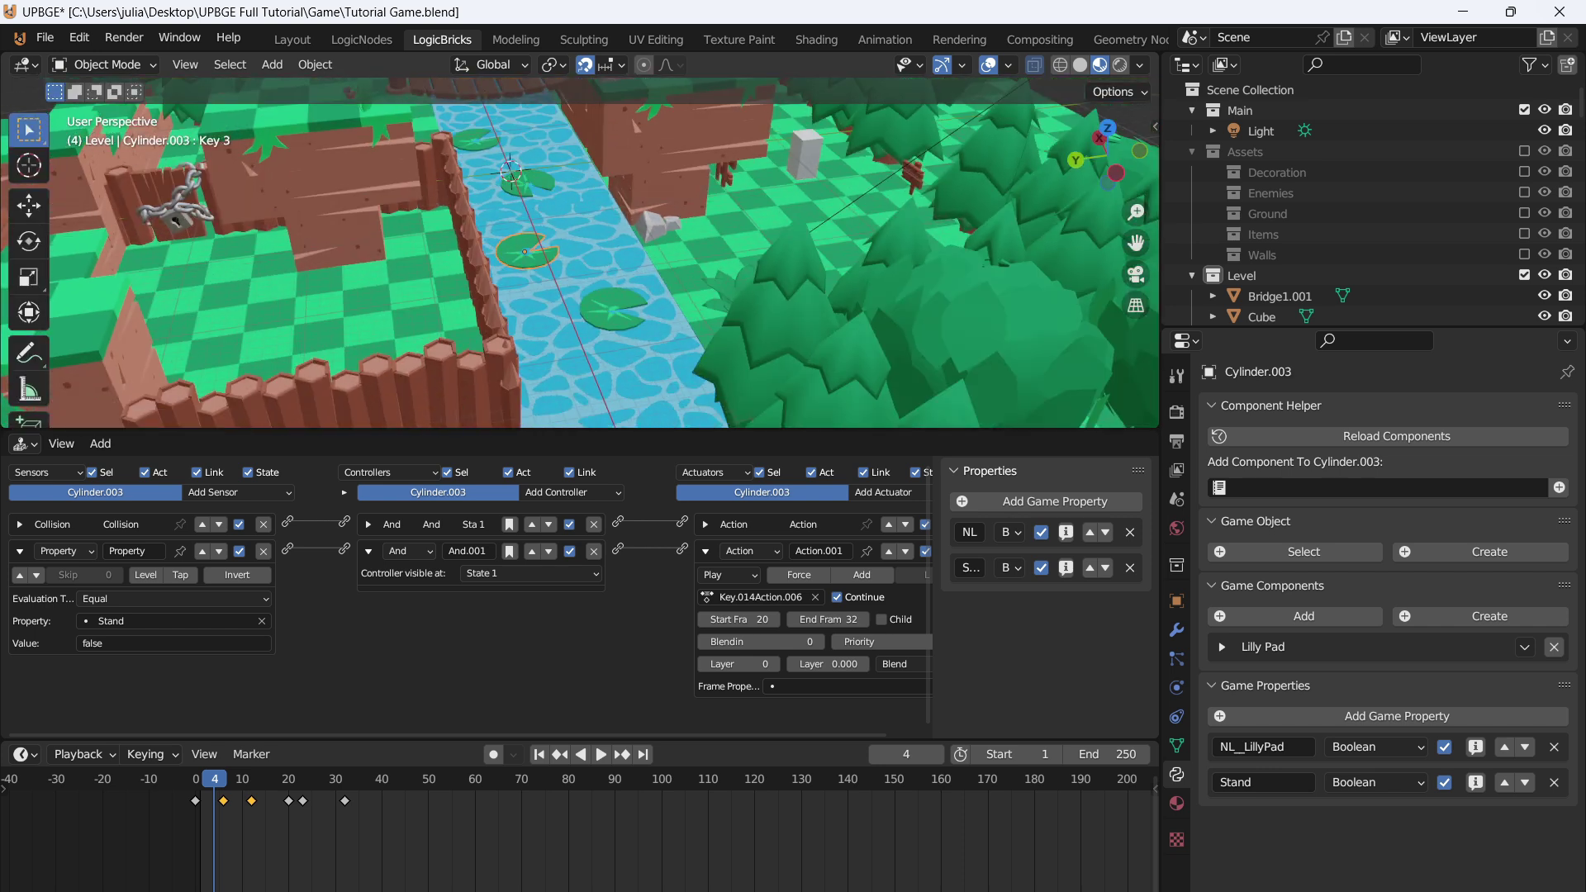
pyautogui.click(705, 524)
pyautogui.click(755, 571)
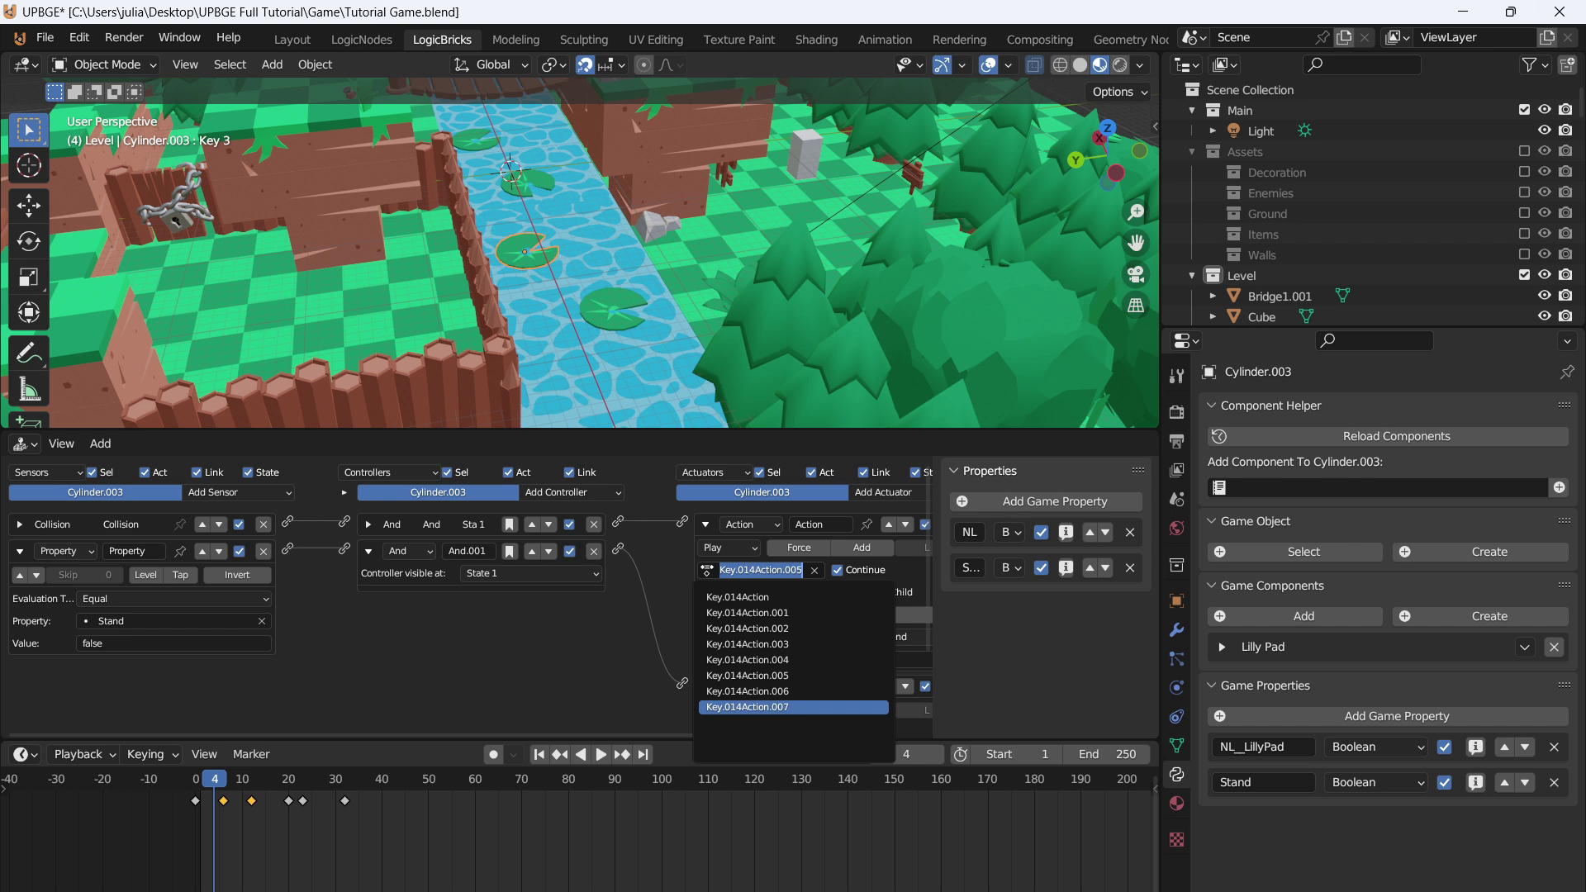
pyautogui.click(756, 708)
pyautogui.scroll(-2, 743, 628)
# - Playtest jumping the player block from the nearest lily pad onto the second one, and stop the game
pyautogui.press('p')
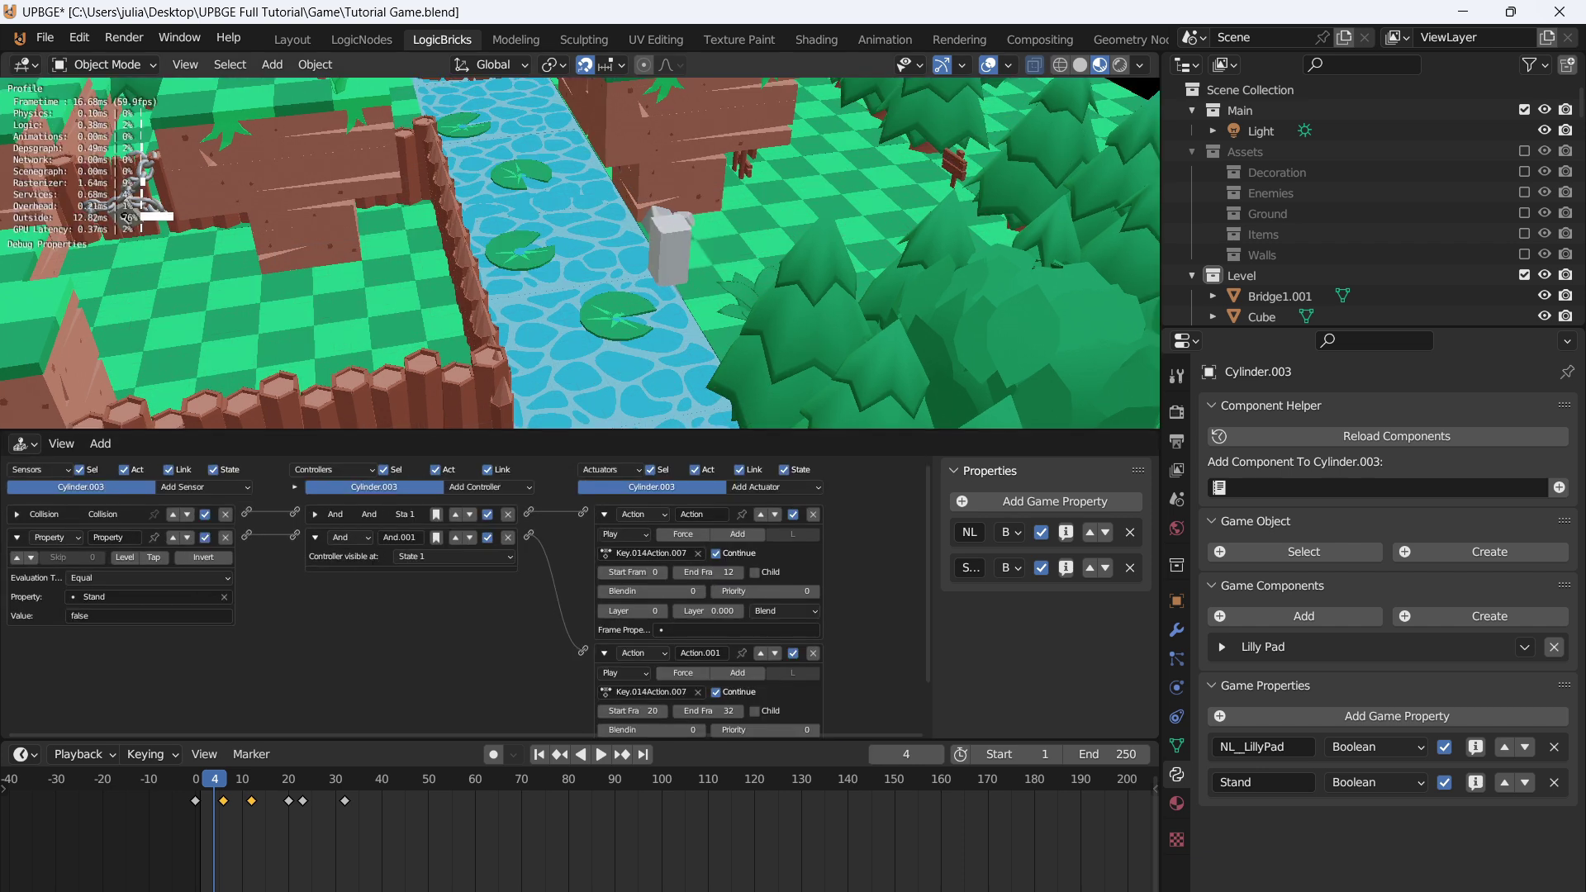
pyautogui.press('a')
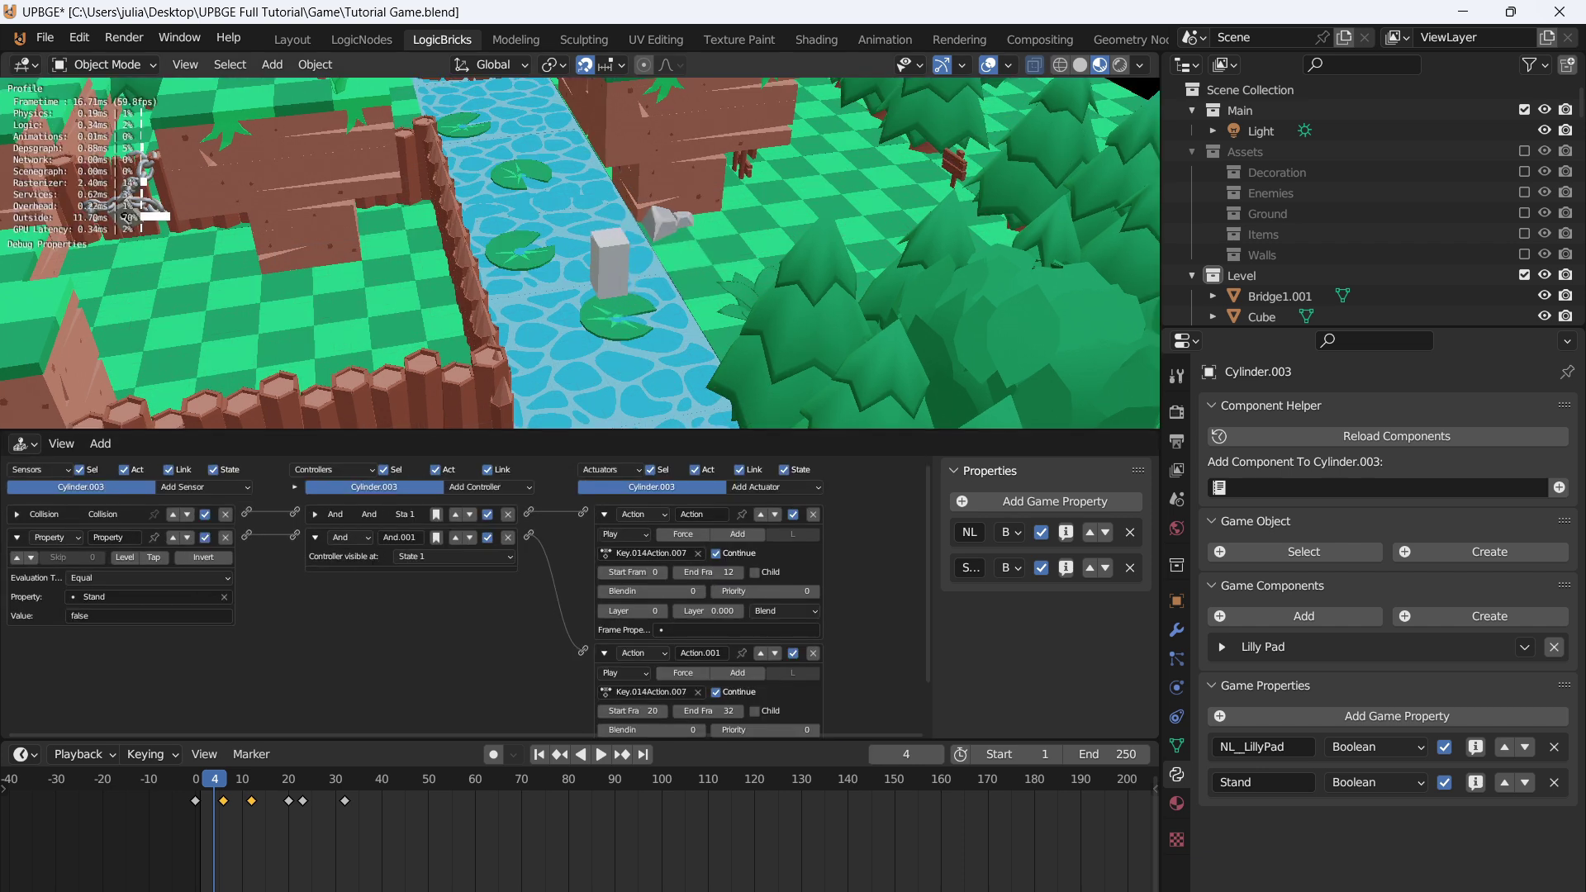
pyautogui.press('space')
pyautogui.press('a')
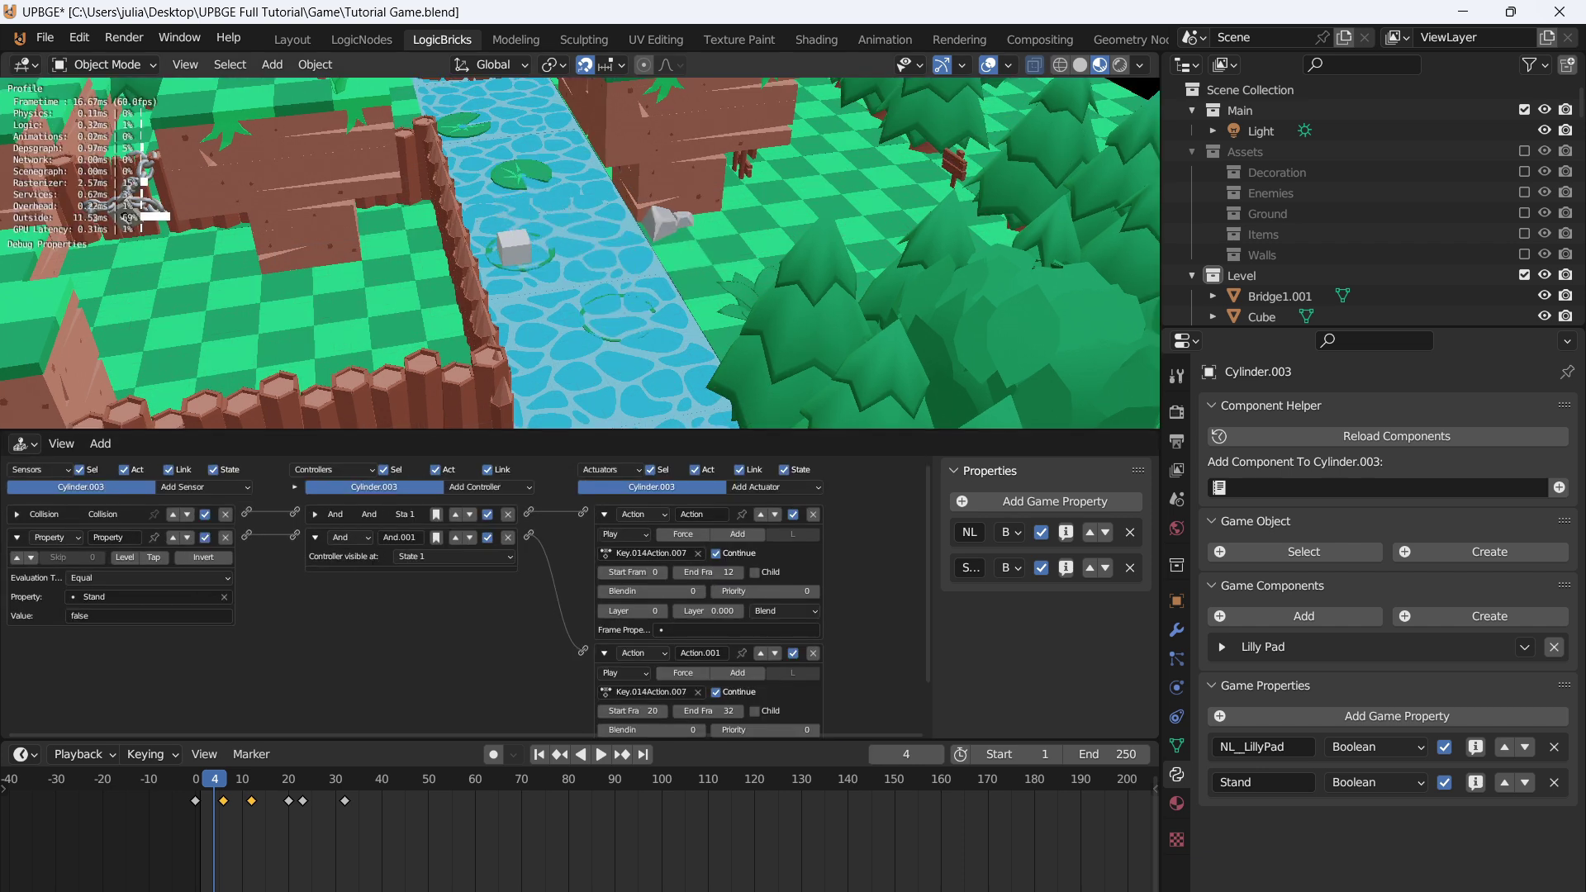
pyautogui.press('Escape')
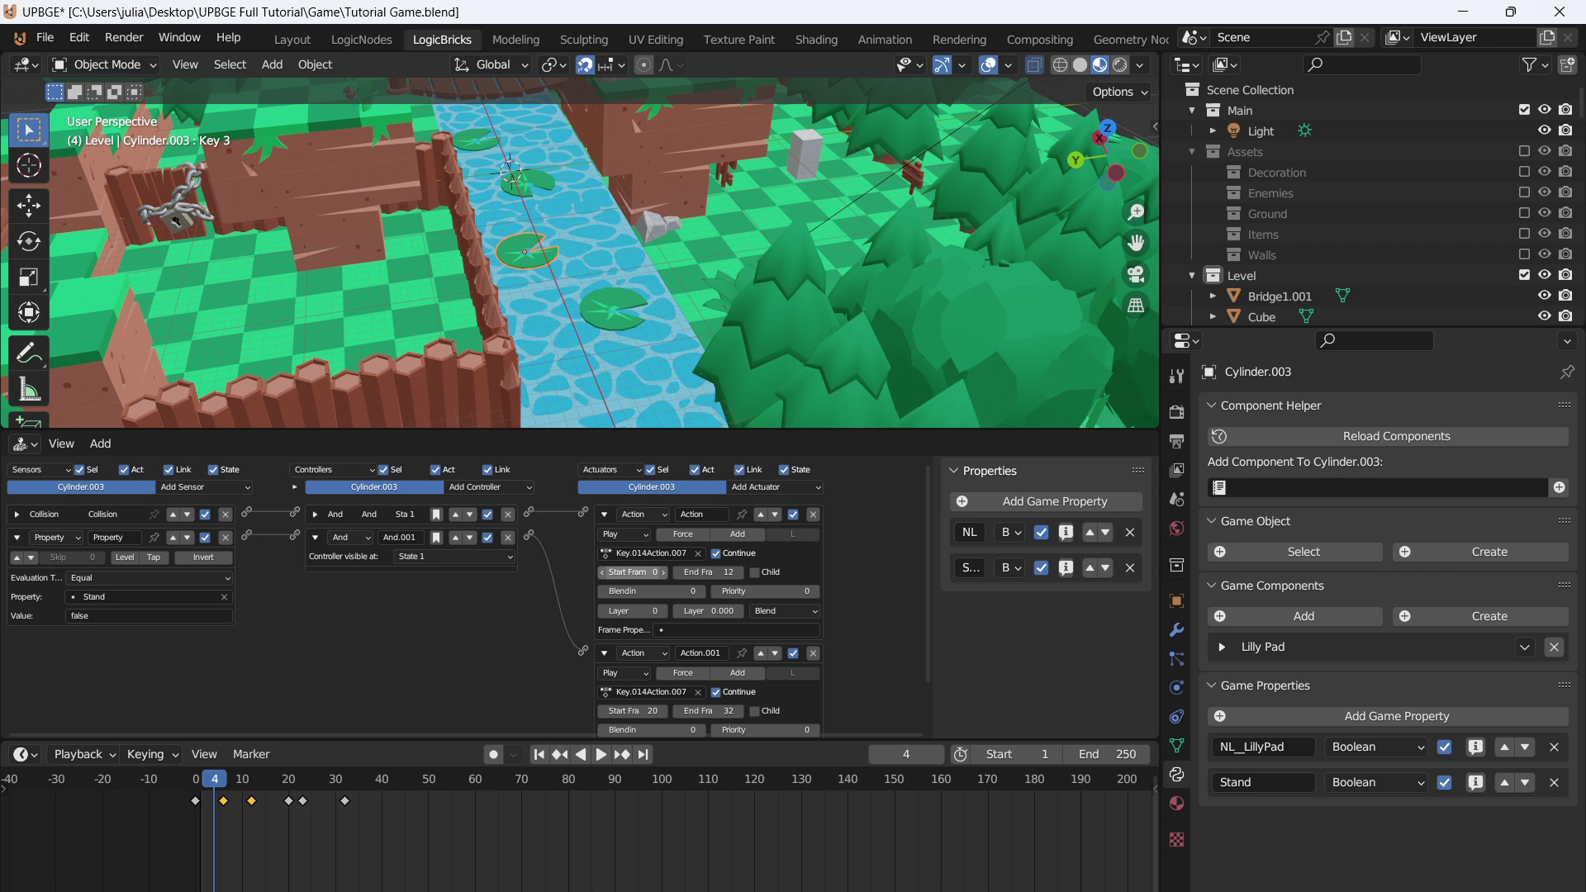
# - Assign Key.014Action.004 to the Action.001 actuator of lily pad Cylinder.004 and test the level in a game run
pyautogui.click(537, 185)
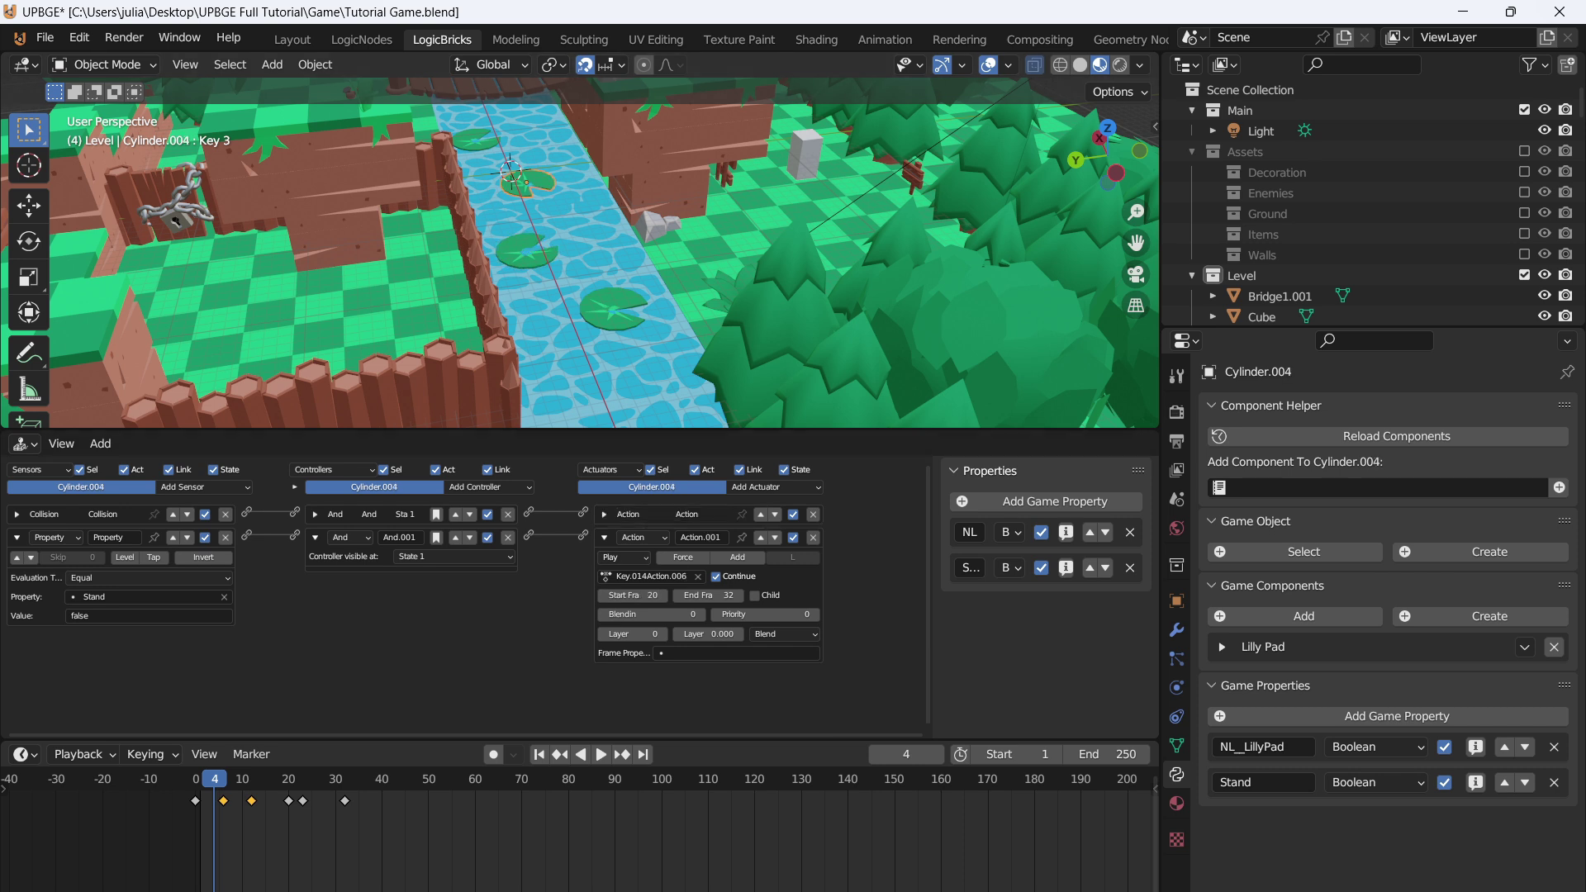
pyautogui.click(652, 576)
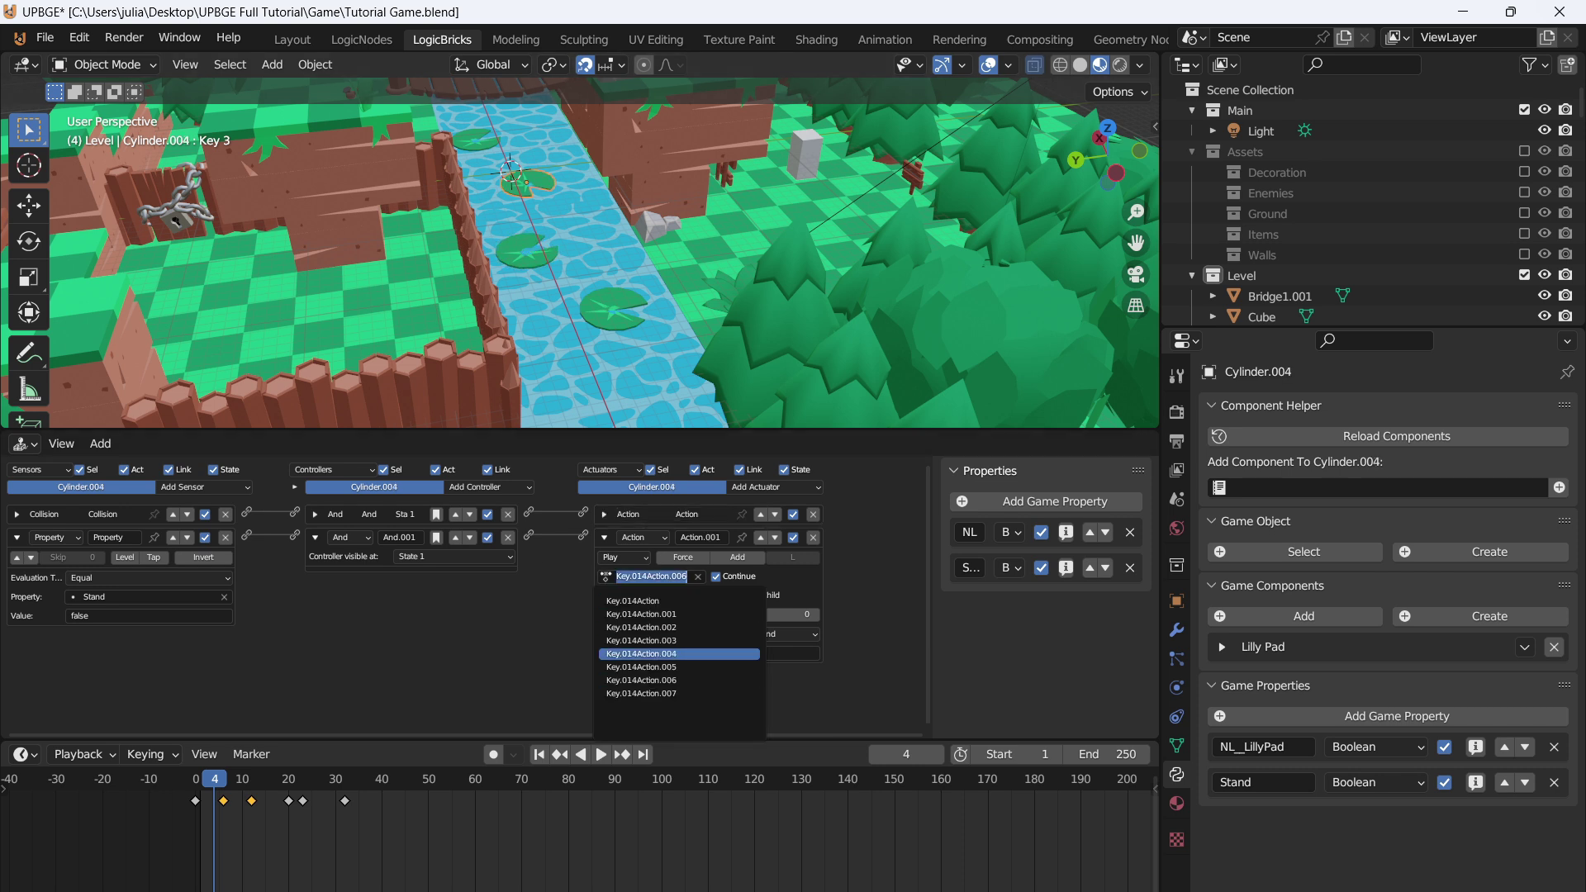
pyautogui.click(678, 654)
pyautogui.press('p')
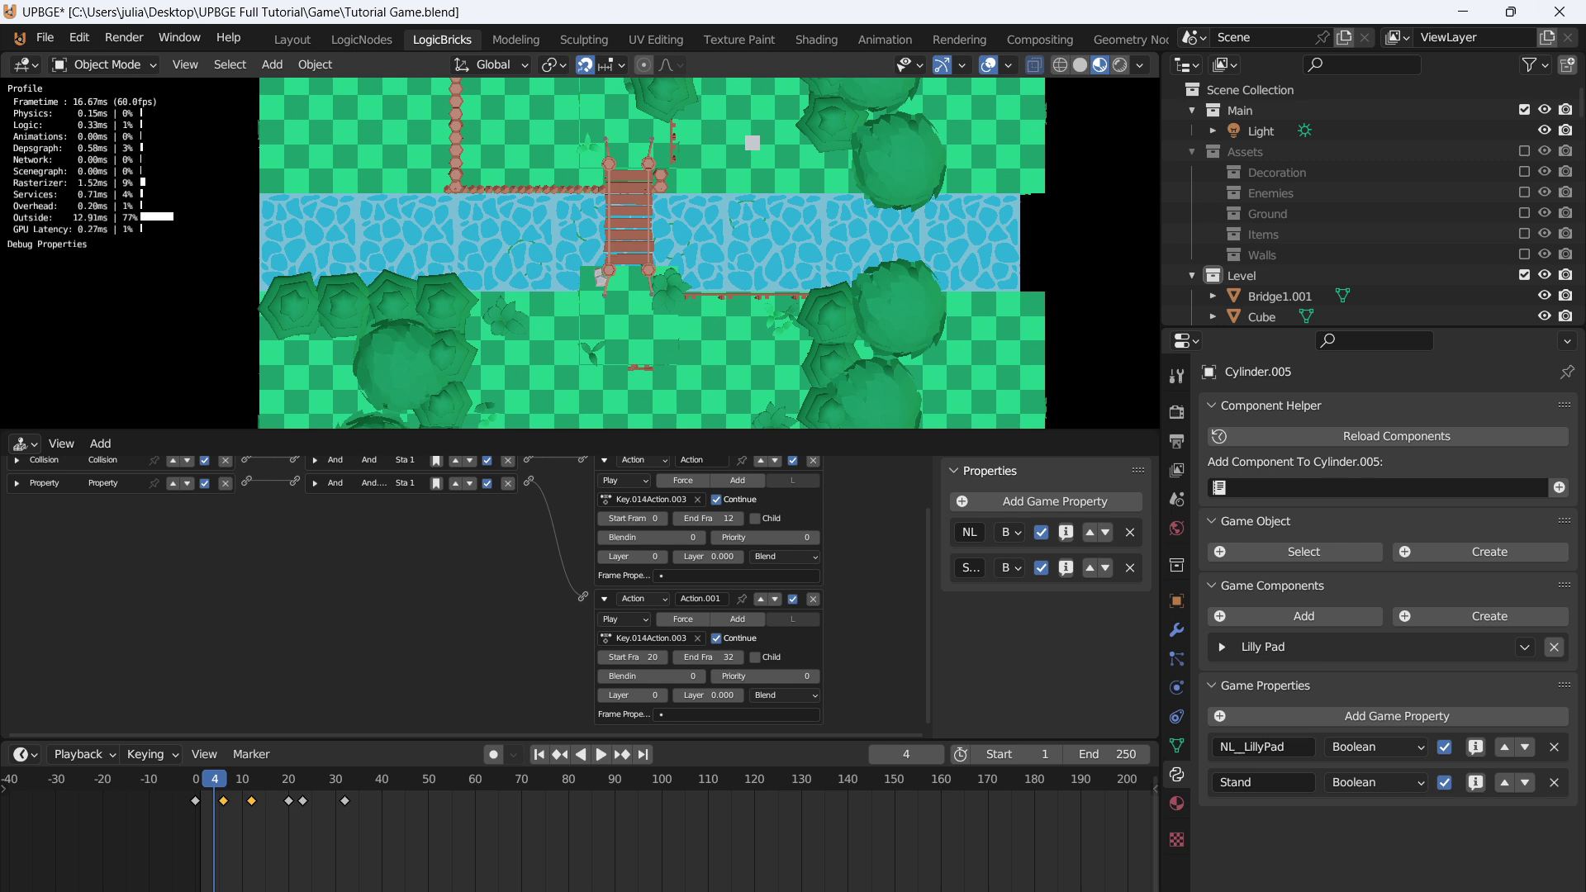
pyautogui.press('Escape')
# - Add another Property sensor to lily pad Cylinder.005 that checks whether Stand equals true
pyautogui.click(248, 494)
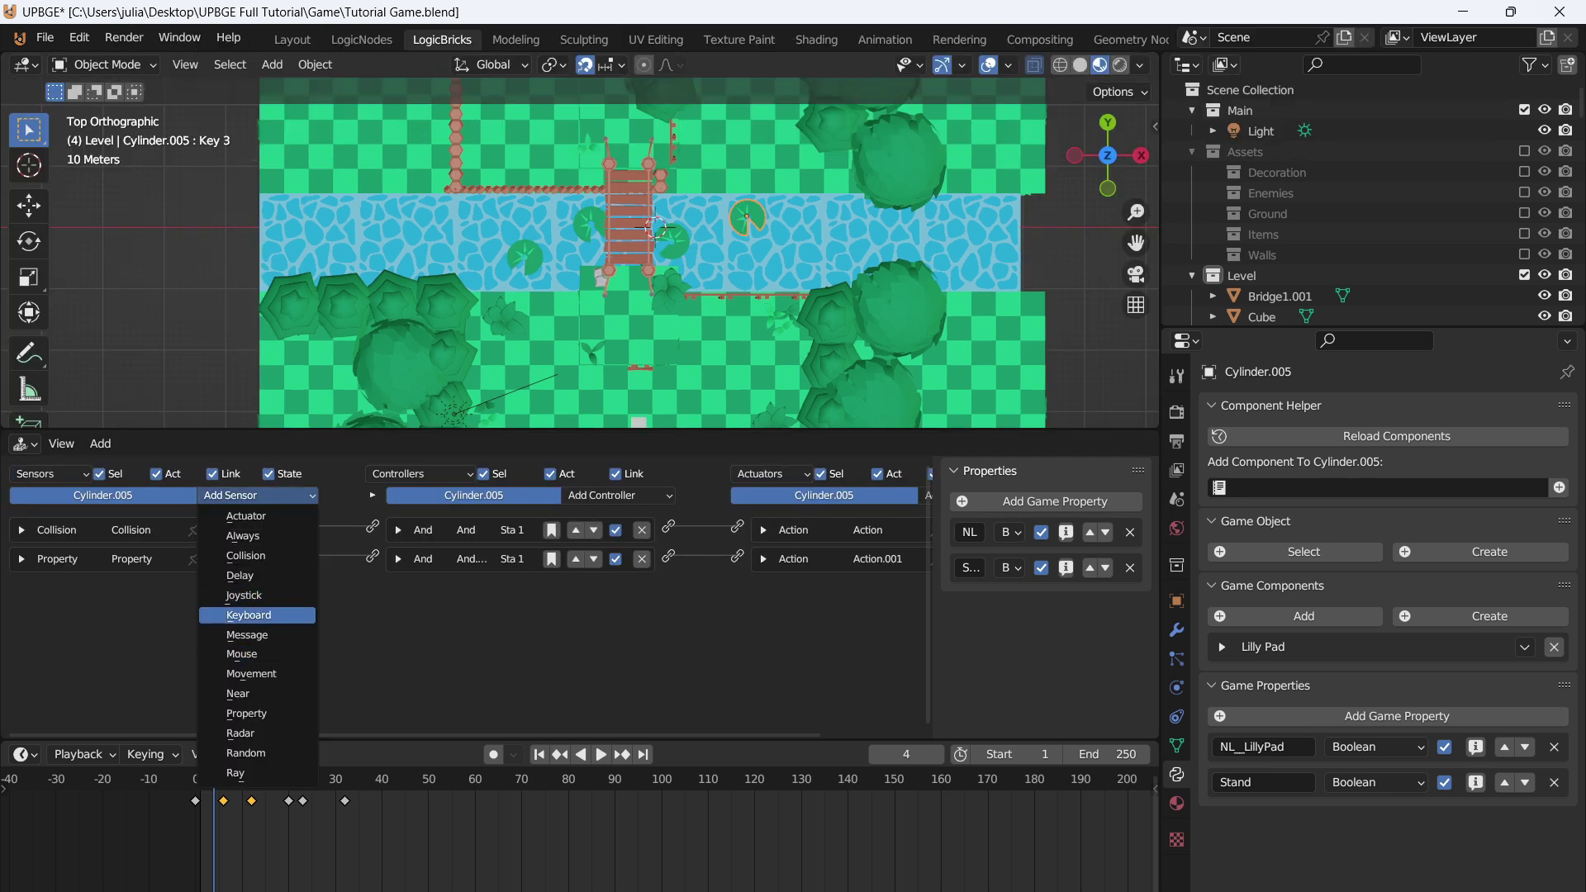
pyautogui.click(248, 714)
pyautogui.click(182, 663)
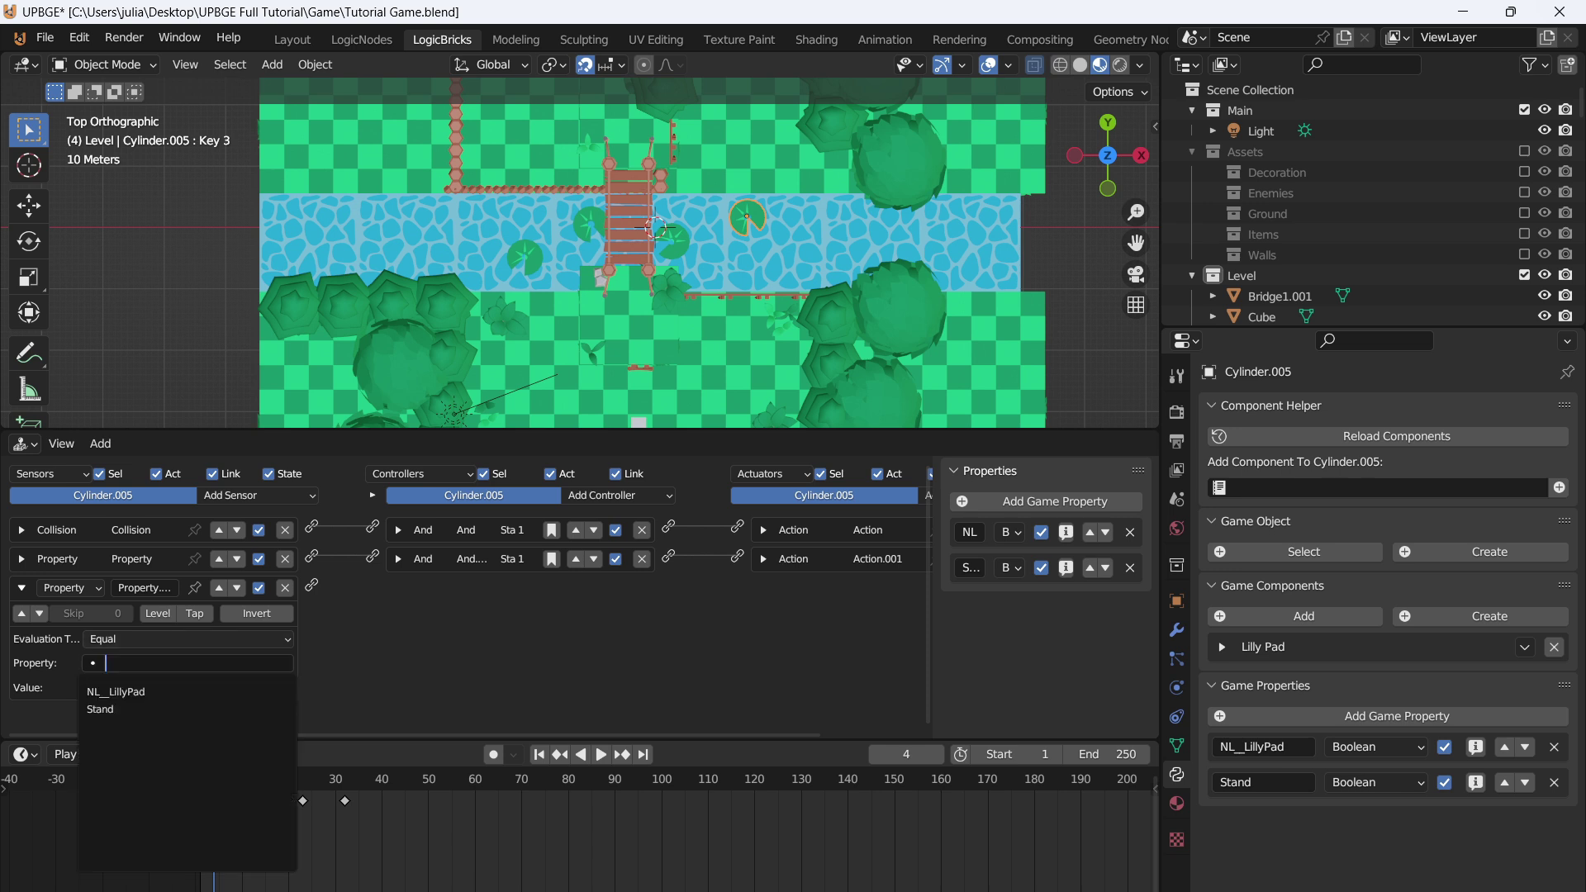
pyautogui.click(165, 709)
pyautogui.click(177, 688)
pyautogui.write('tr')
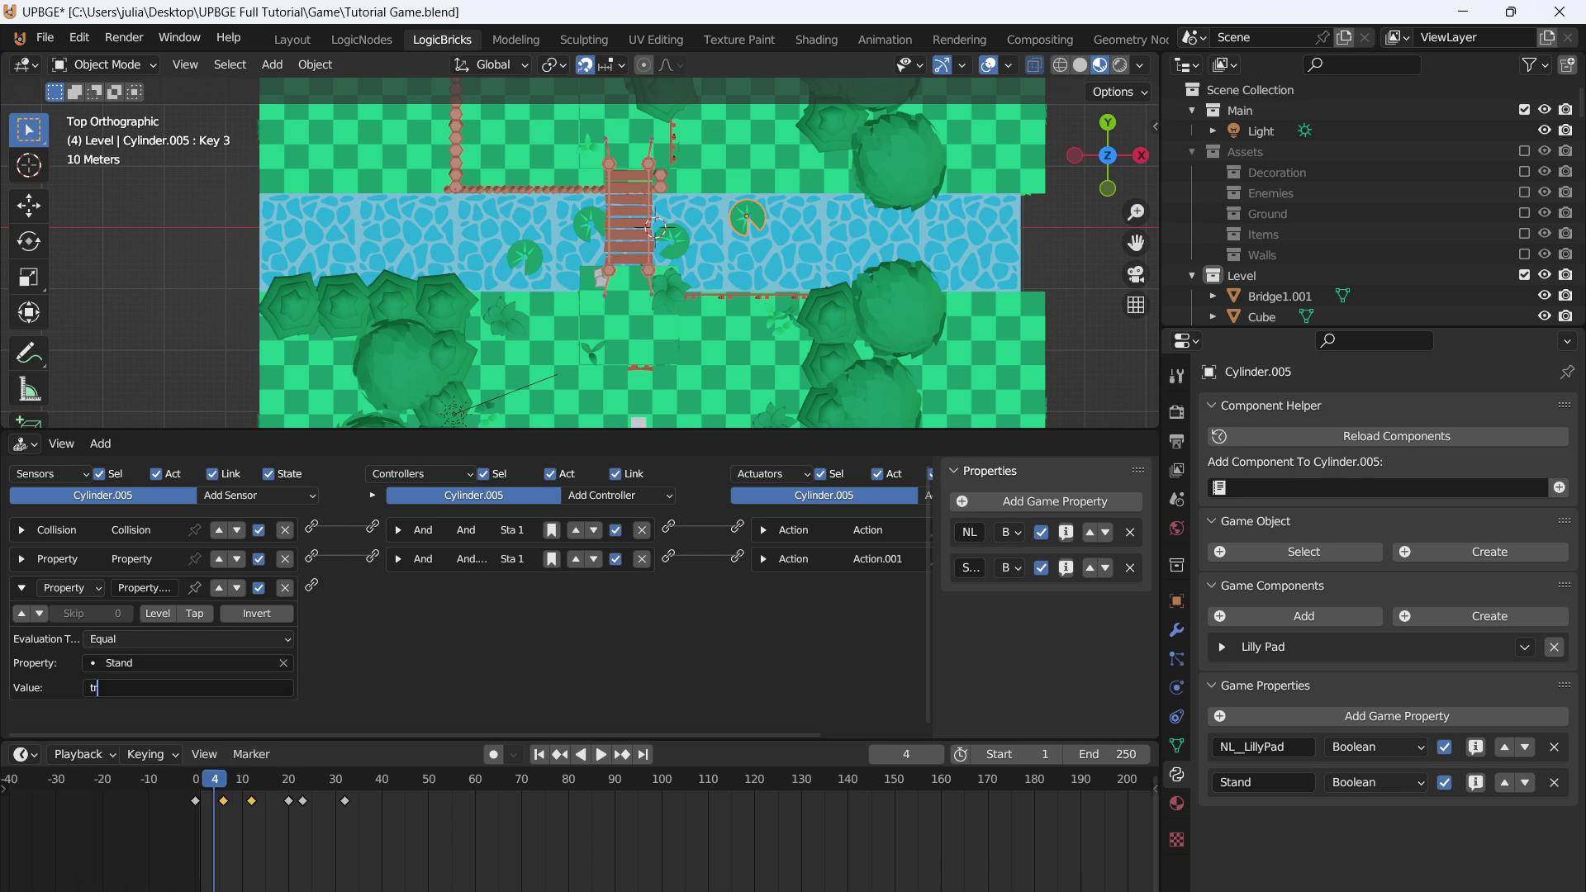
pyautogui.write('ue')
pyautogui.press('Return')
# - Link the new Stand-true sensor on Cylinder.005 to the first Action actuator through an And controller
pyautogui.scroll(-1, 463, 586)
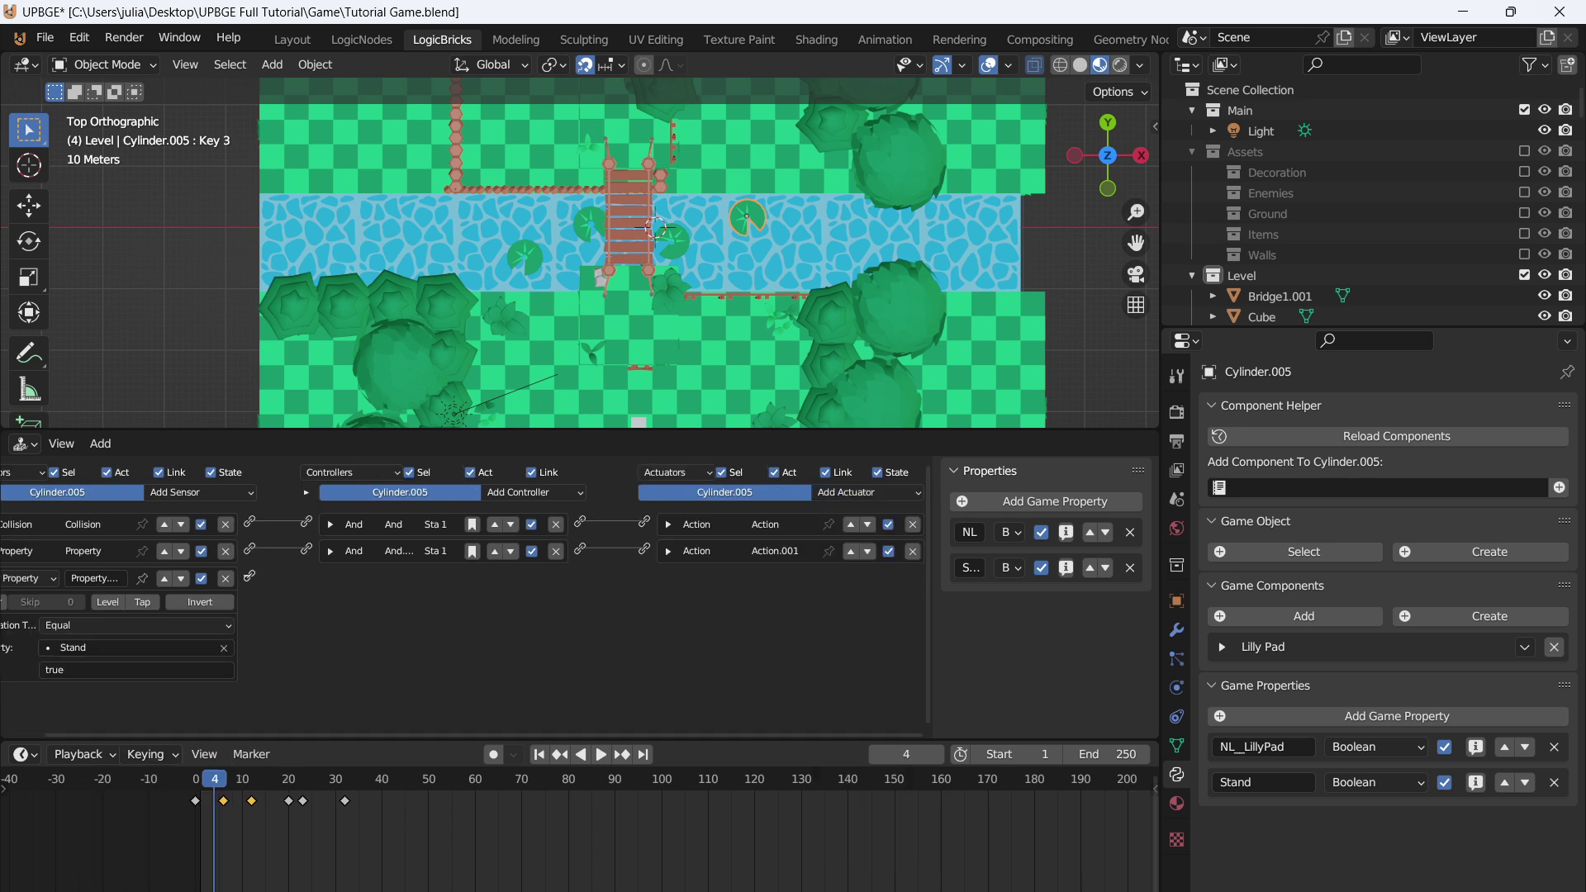
pyautogui.moveTo(250, 575); pyautogui.dragTo(645, 522)
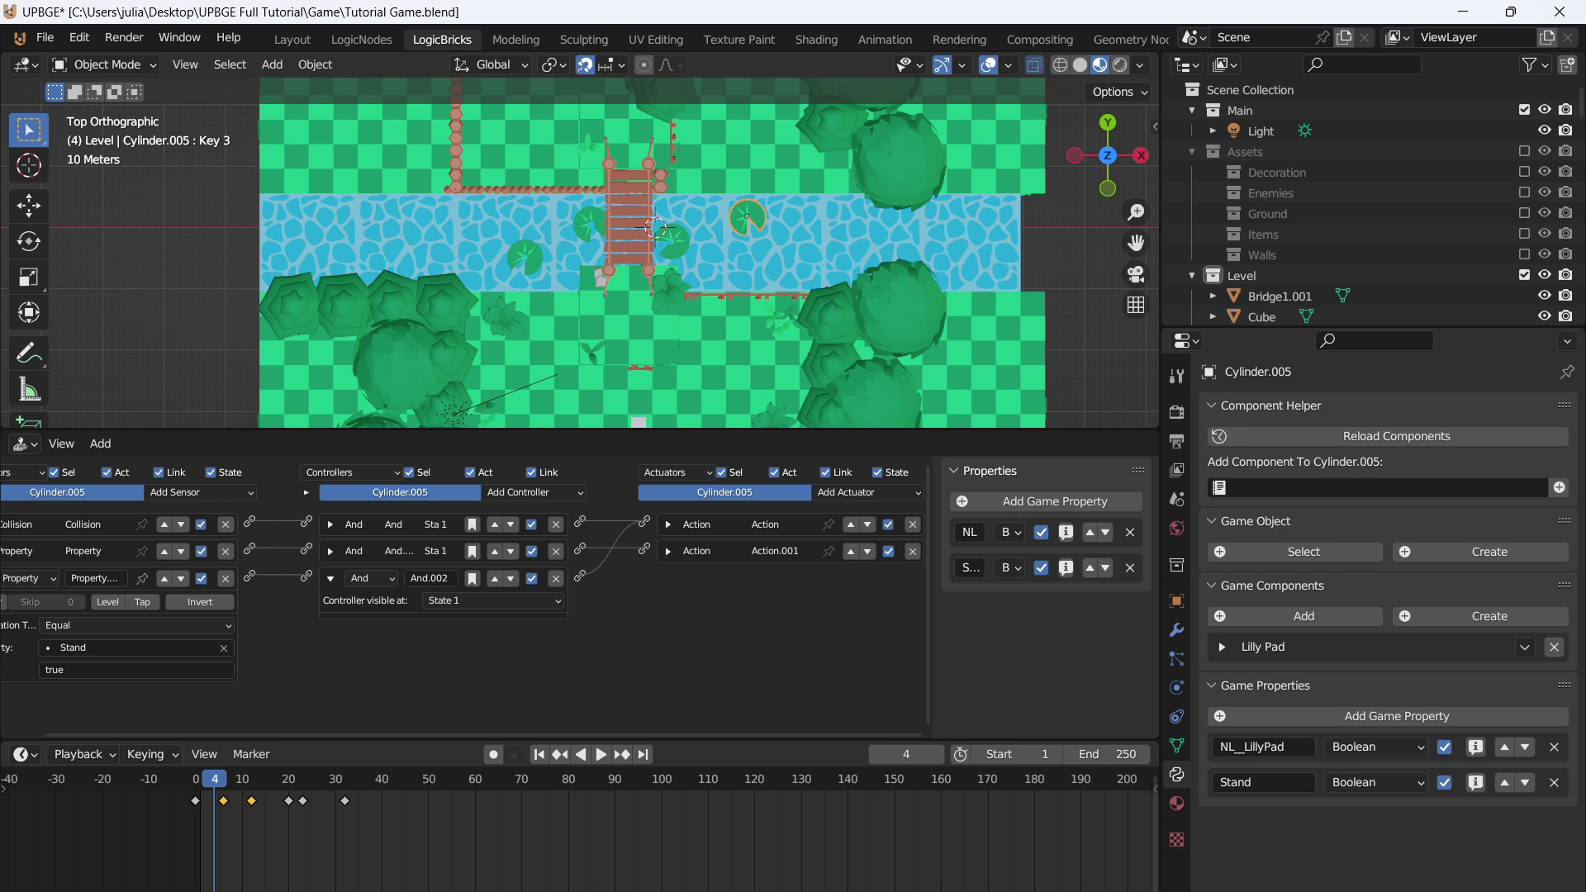
pyautogui.click(331, 579)
pyautogui.moveTo(347, 628); pyautogui.dragTo(384, 627, button='middle')
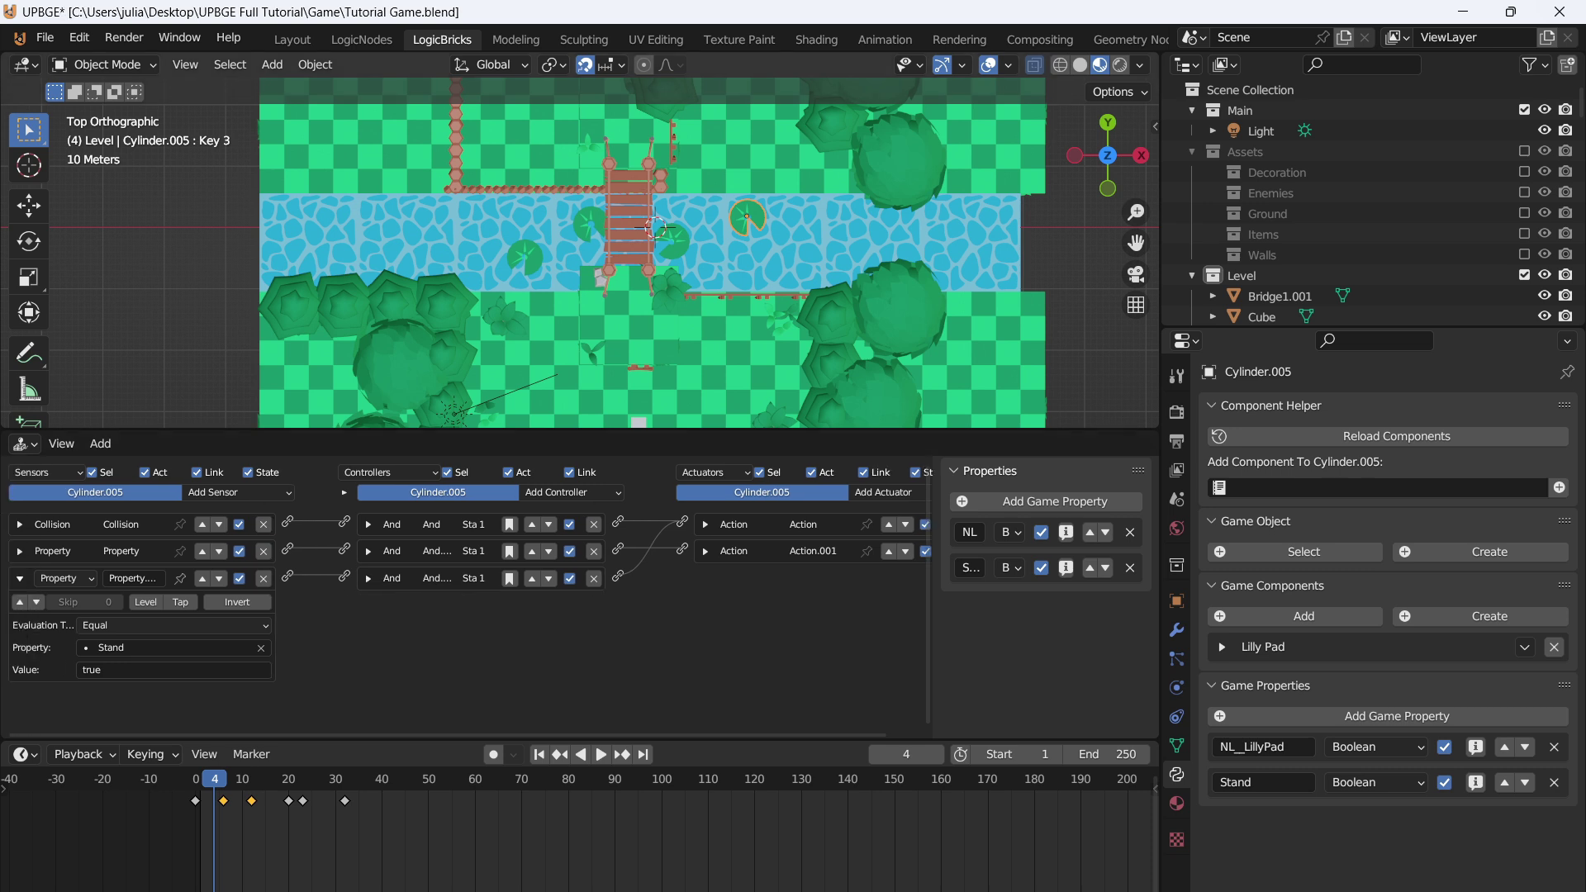
# - Add another Property sensor to lily pad Cylinder.004 that evaluates the Stand property with Equal
pyautogui.click(671, 238)
pyautogui.click(705, 524)
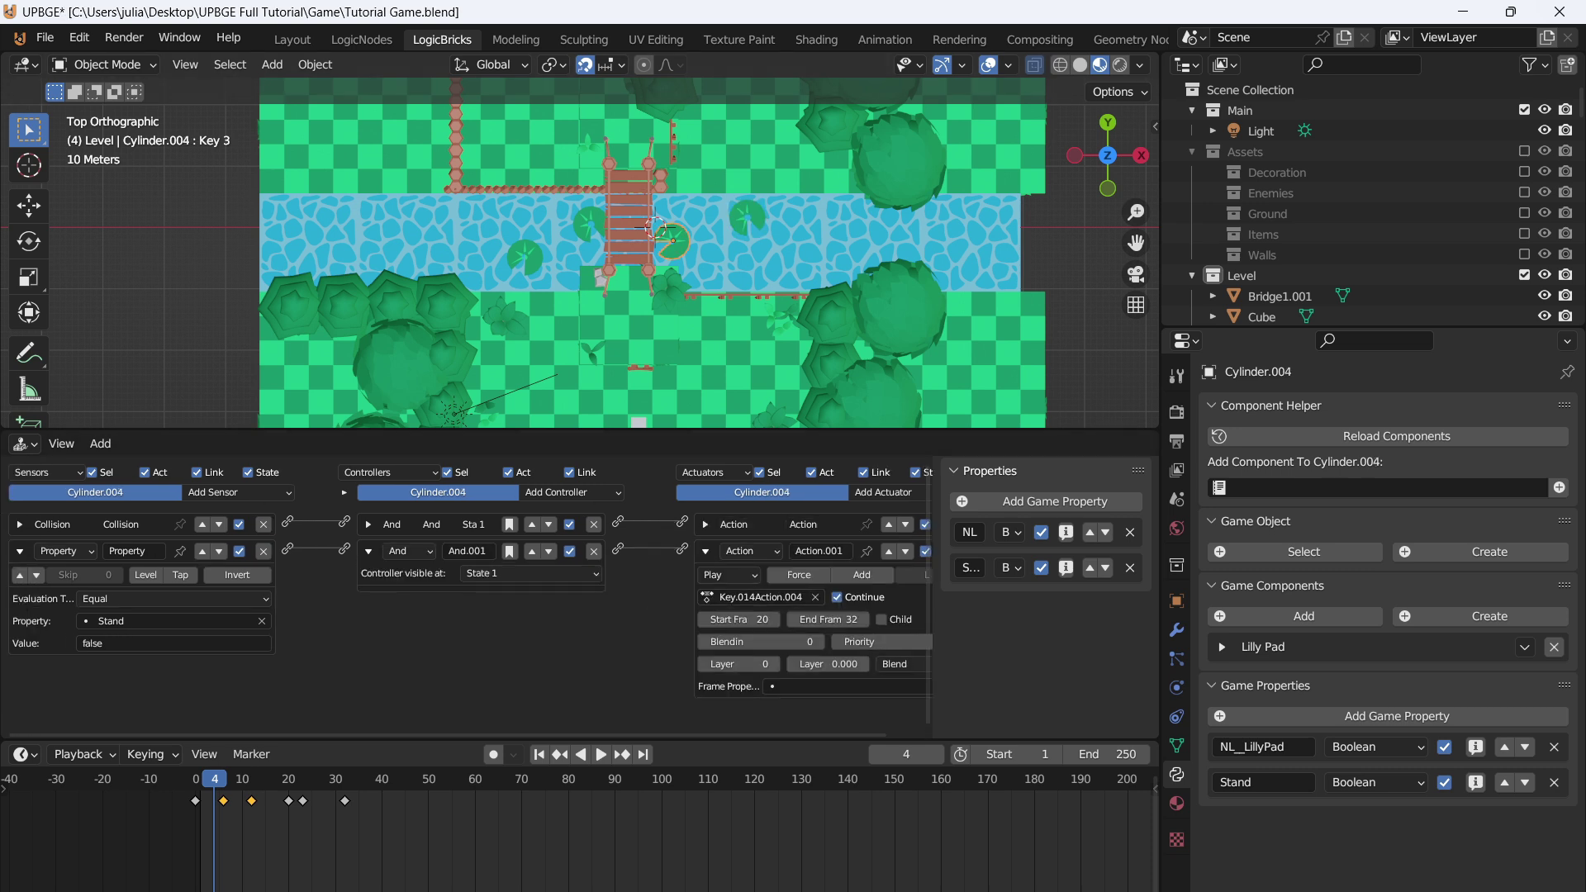
pyautogui.click(706, 551)
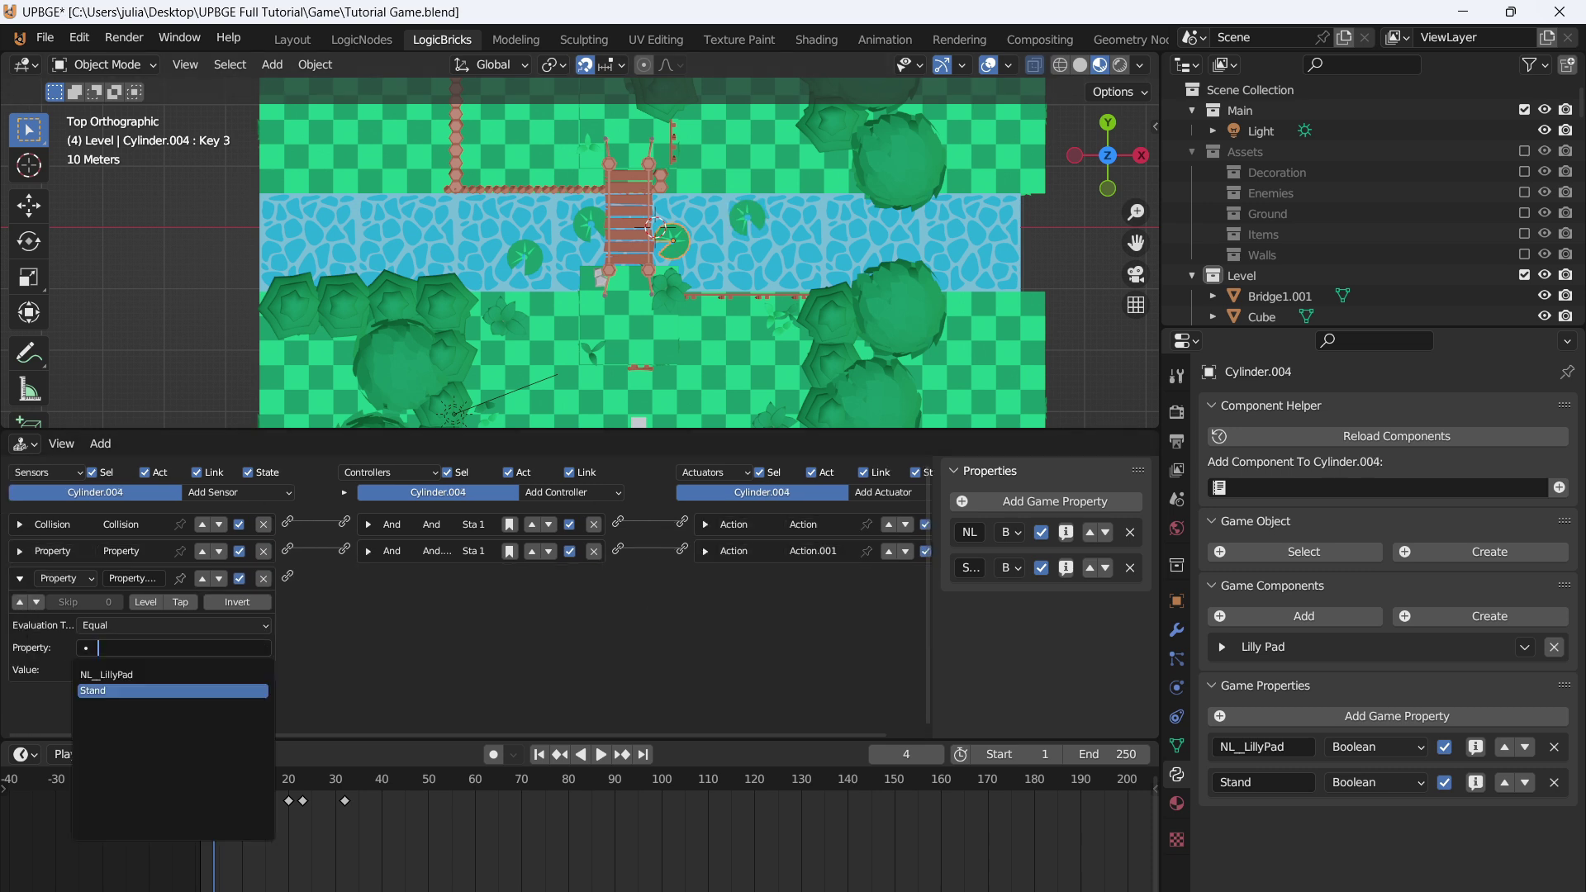
pyautogui.click(165, 691)
pyautogui.click(166, 670)
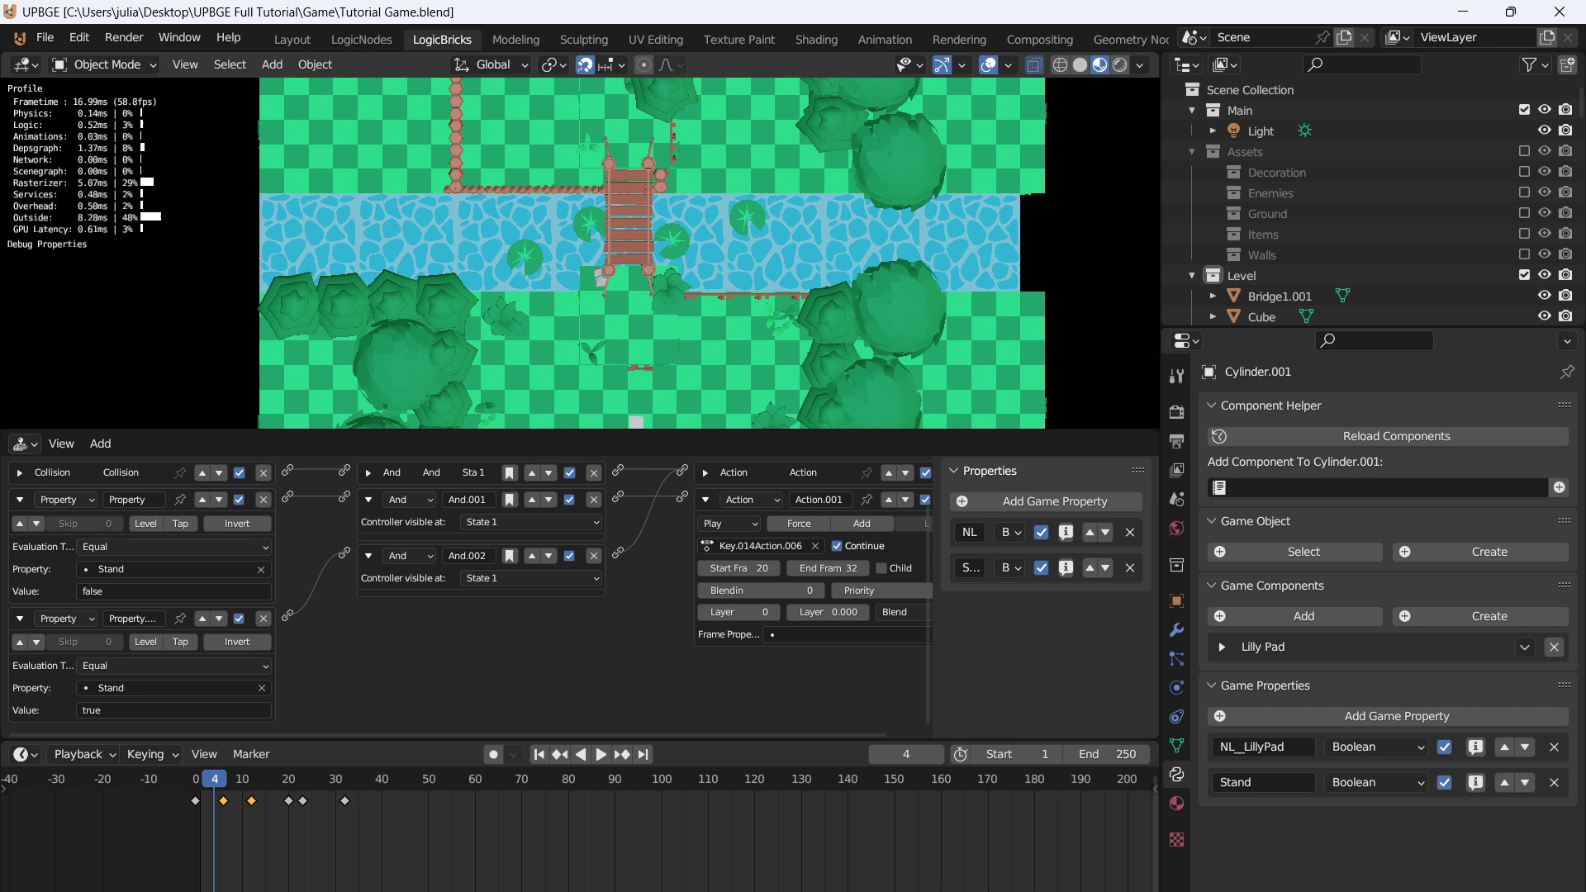
# - Playtest the level by moving the player block over the lily pads and across to the other side of the bridge
pyautogui.press('w')
pyautogui.press('a')
pyautogui.press('w')
pyautogui.press('w')
pyautogui.press('d')
pyautogui.press('w')
pyautogui.press('d')
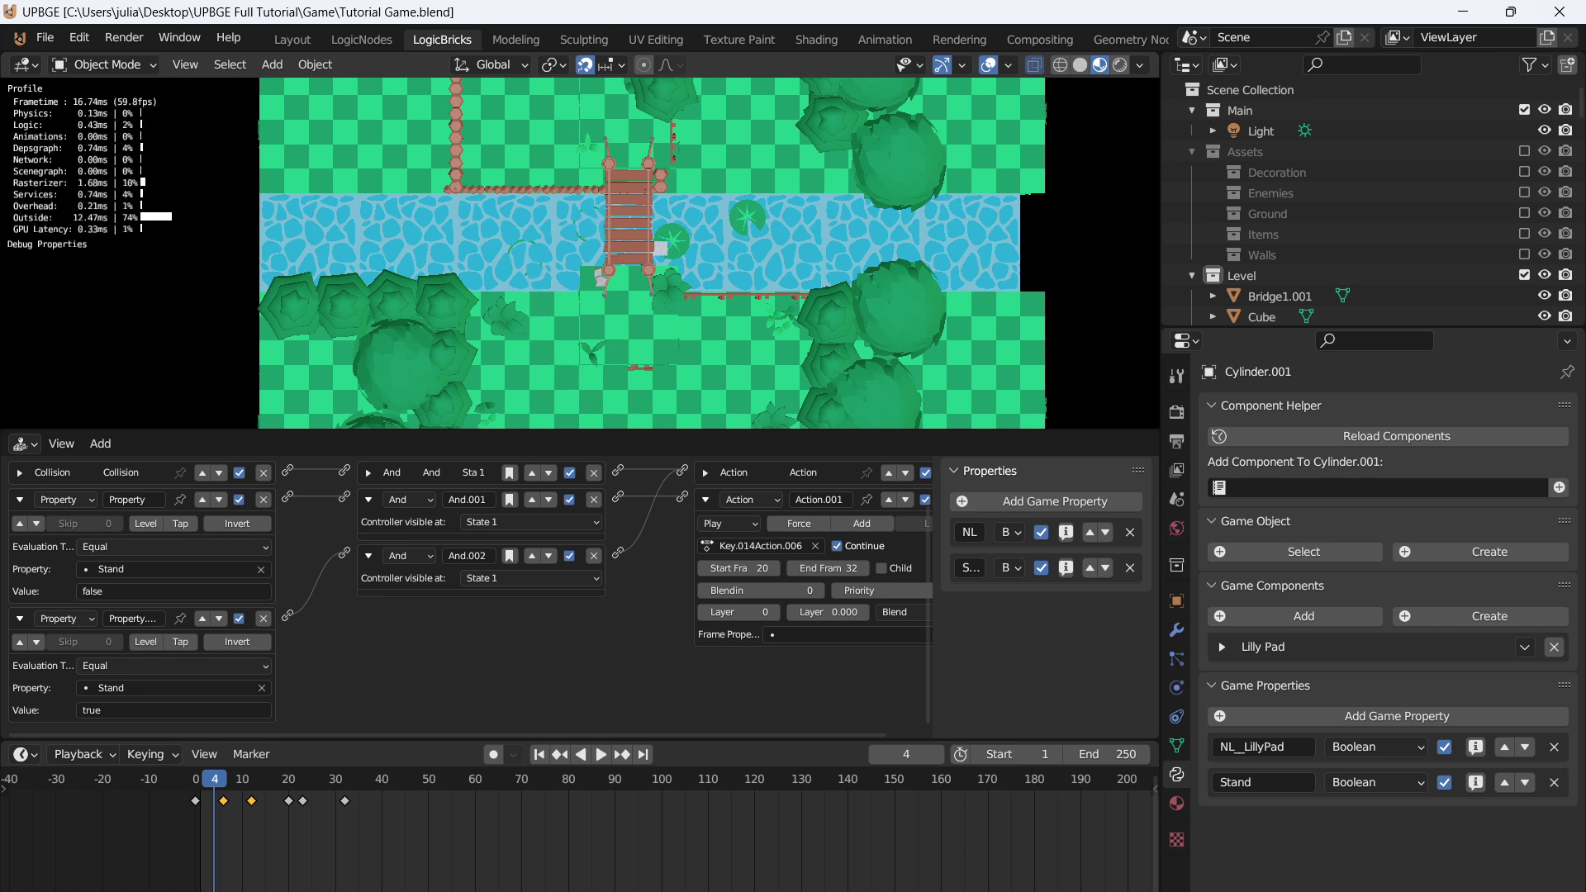
pyautogui.press('w')
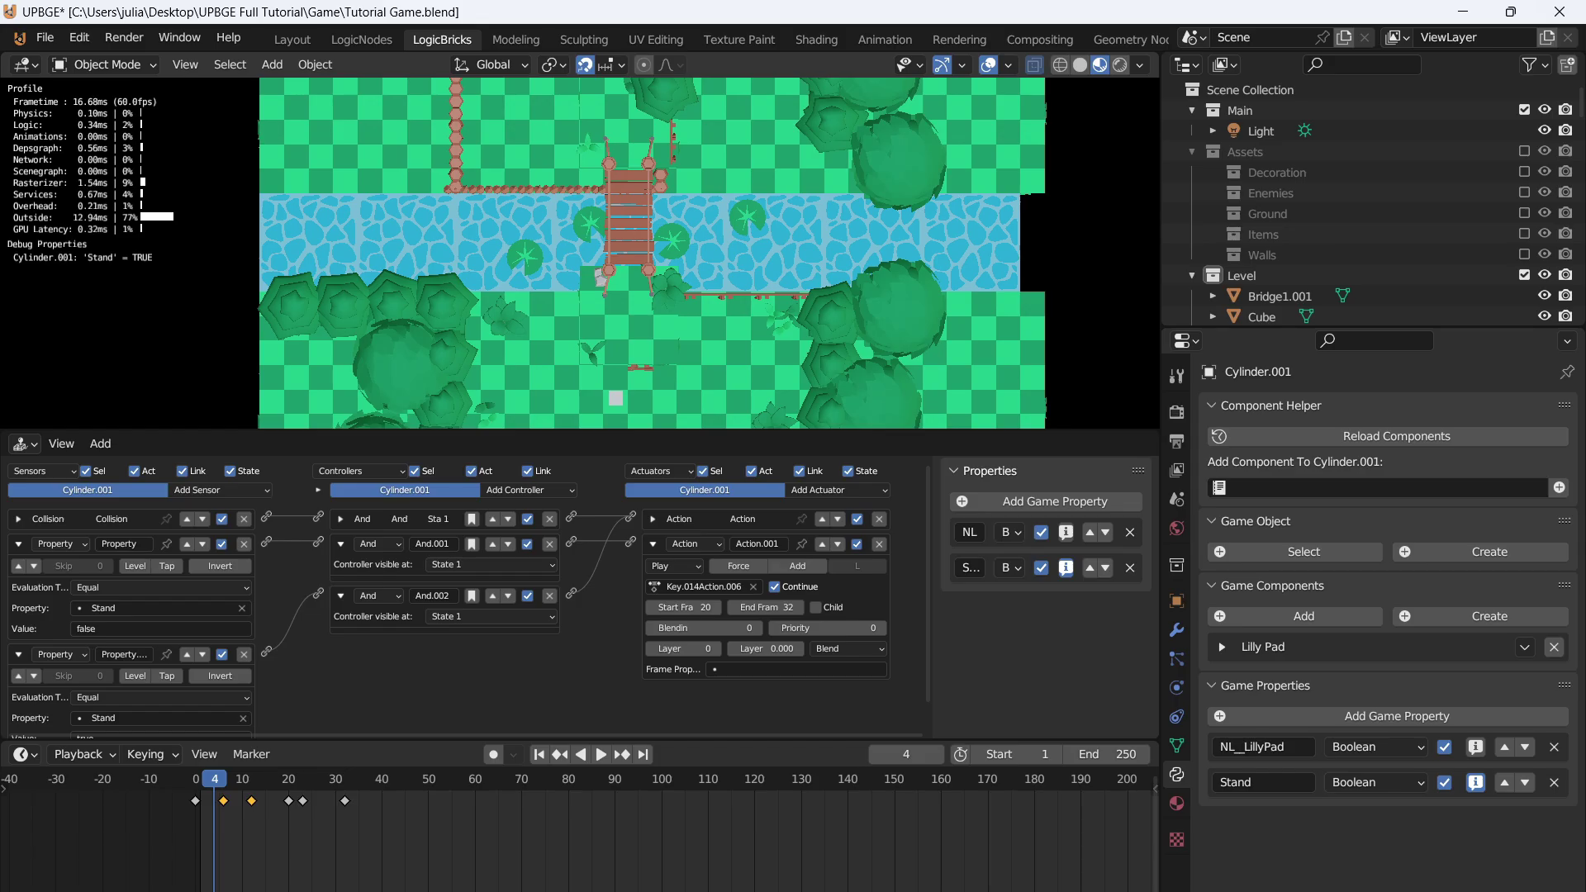
# - Move the player block onto lily pad Cylinder.001 while watching its Stand debug value, and stop the game
pyautogui.press('w')
pyautogui.press('a')
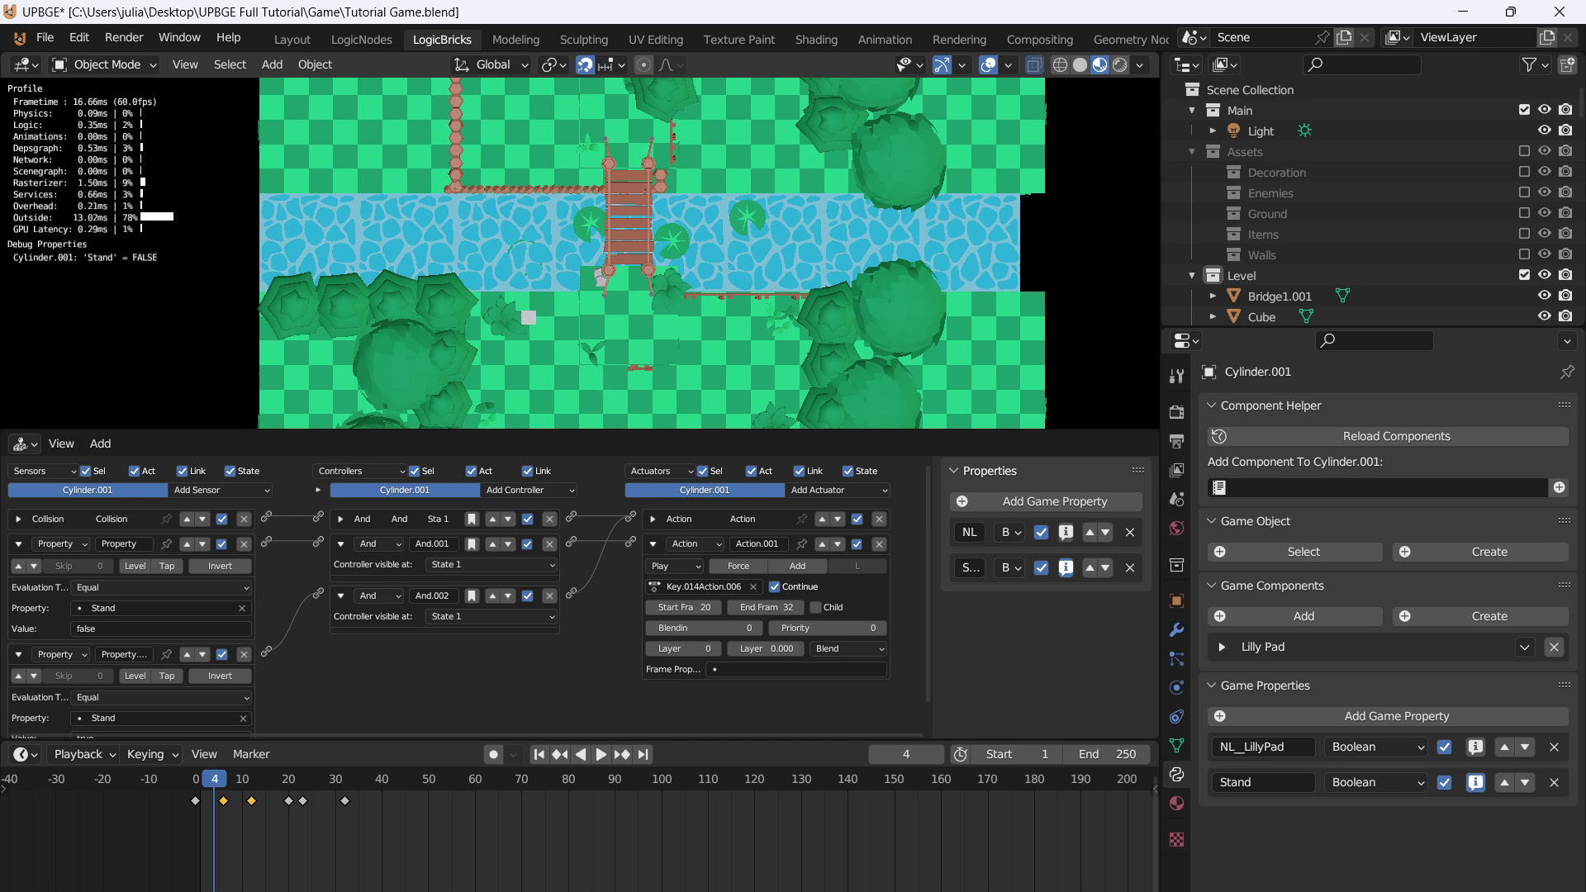
pyautogui.press('Escape')
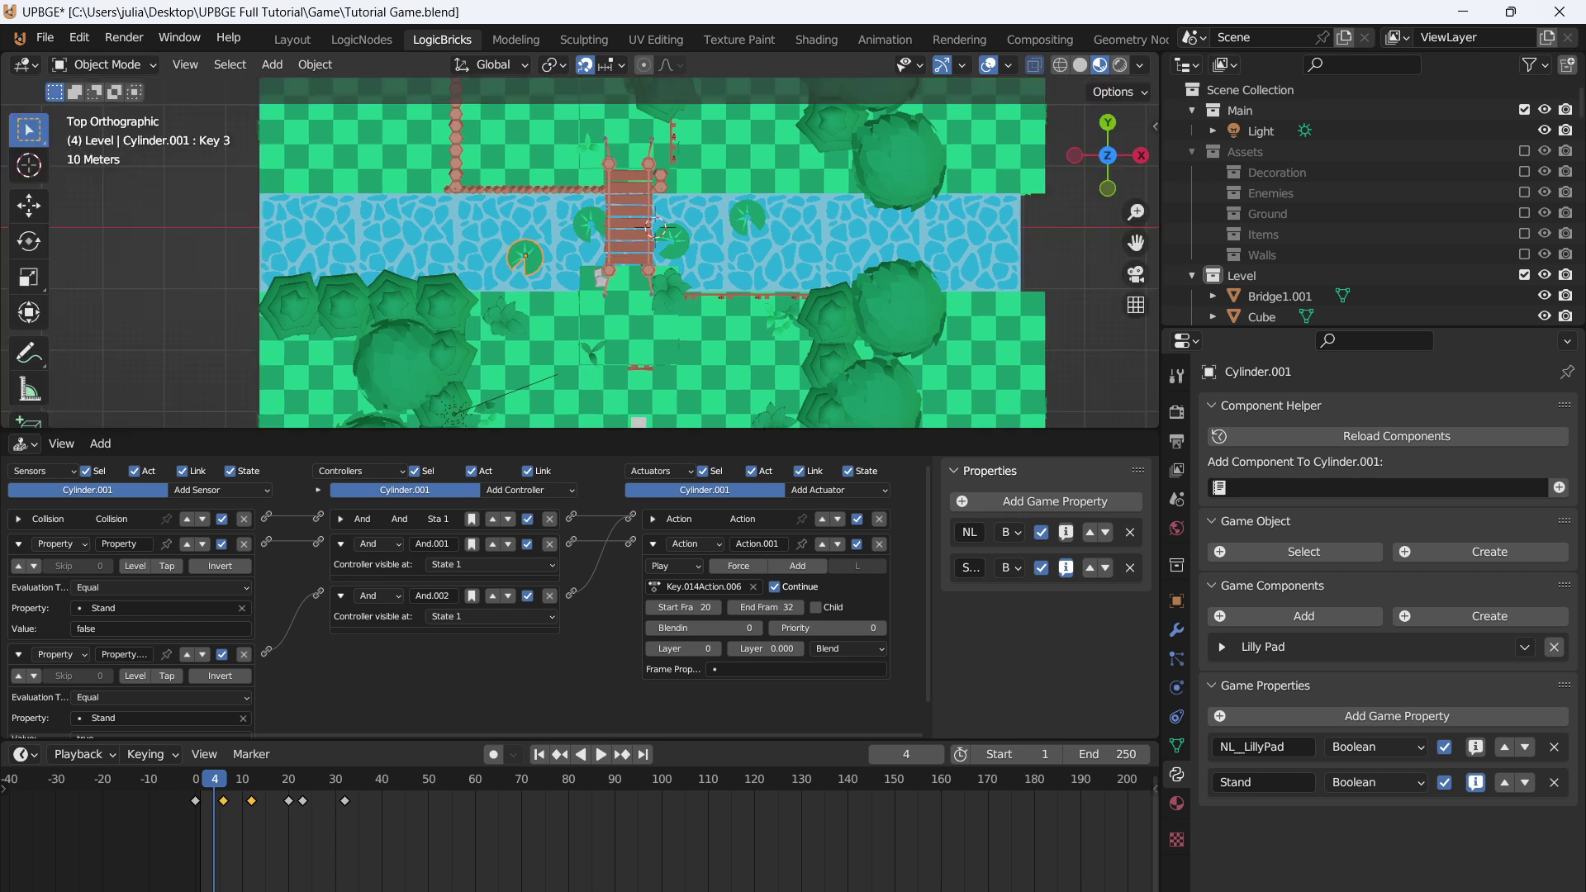
# - Duplicate the Stand Set Property node in the LillyPad logic tree and place the copy beside the last Set Physics node
pyautogui.click(362, 40)
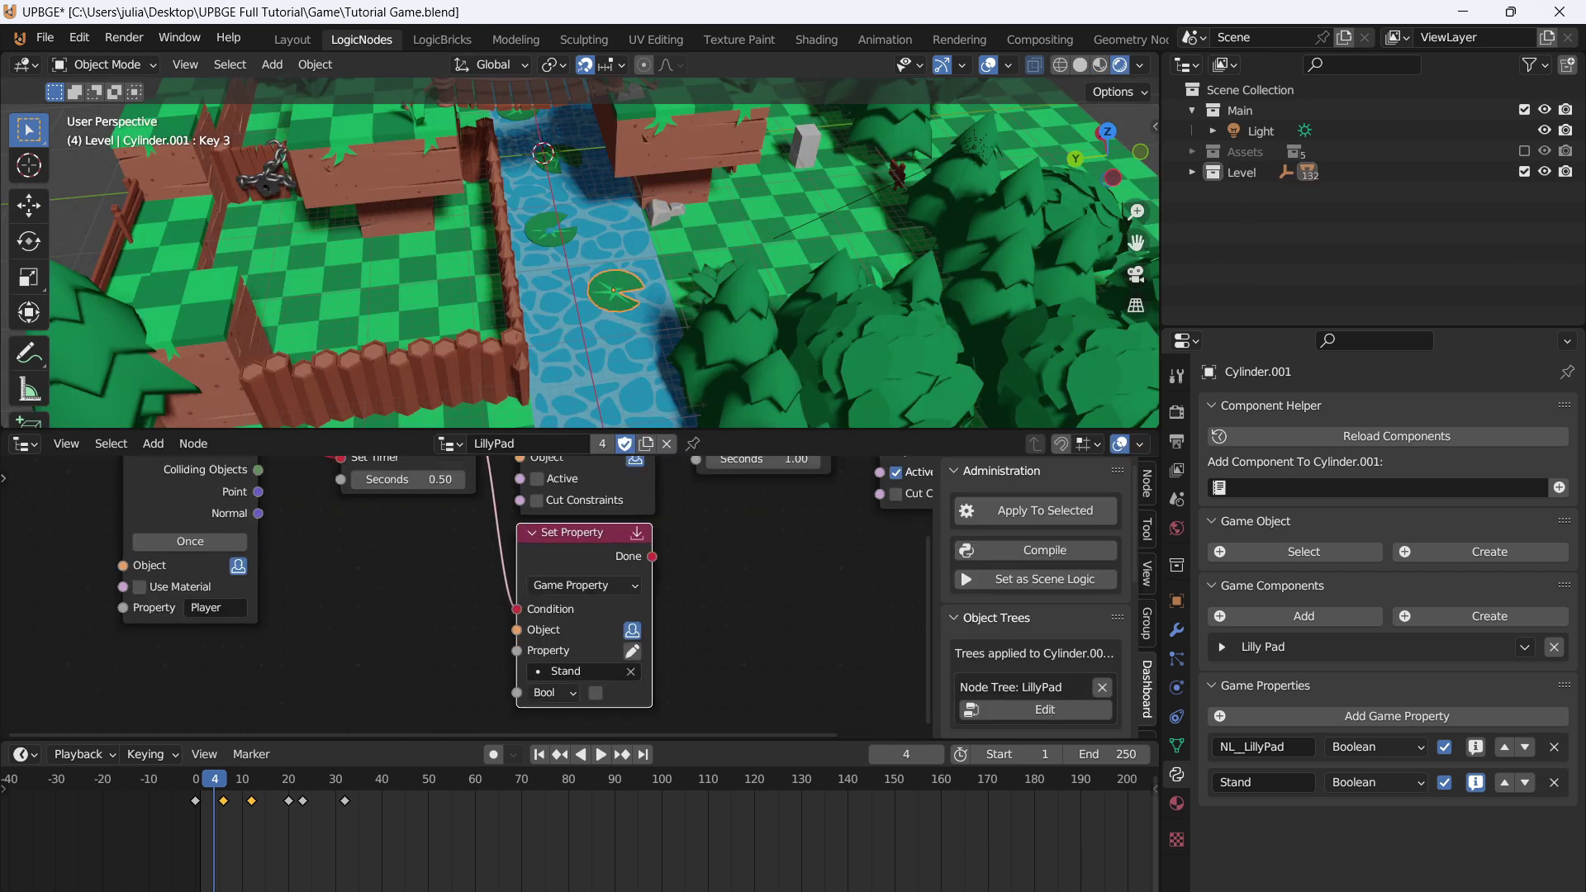
pyautogui.scroll(-2, 455, 590)
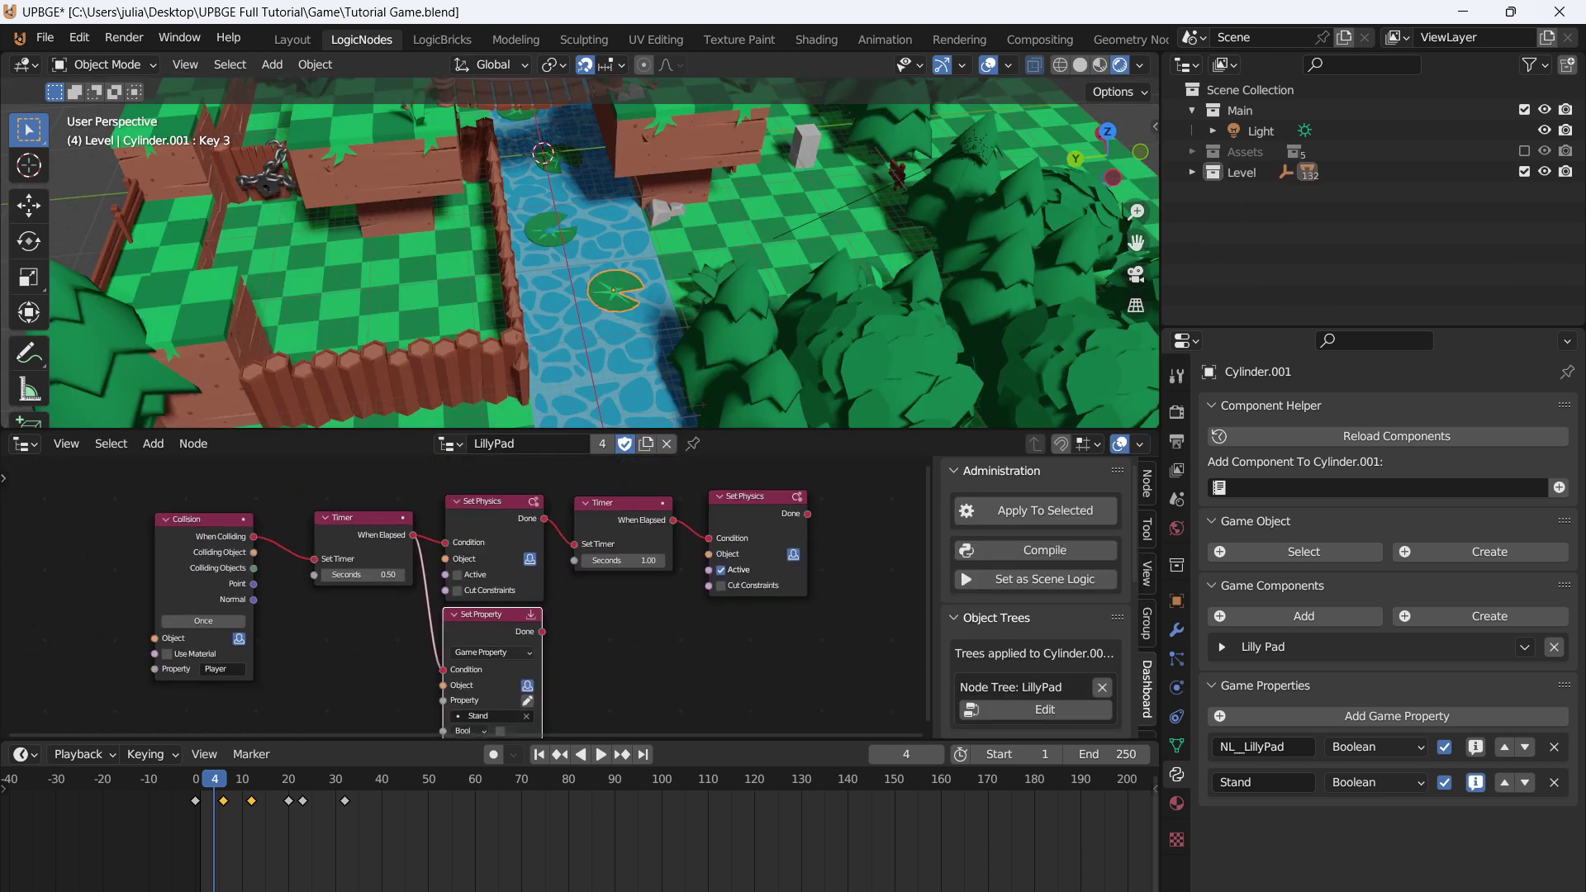
pyautogui.moveTo(454, 591); pyautogui.dragTo(375, 534, button='middle')
pyautogui.hotkey('shift', 'd')
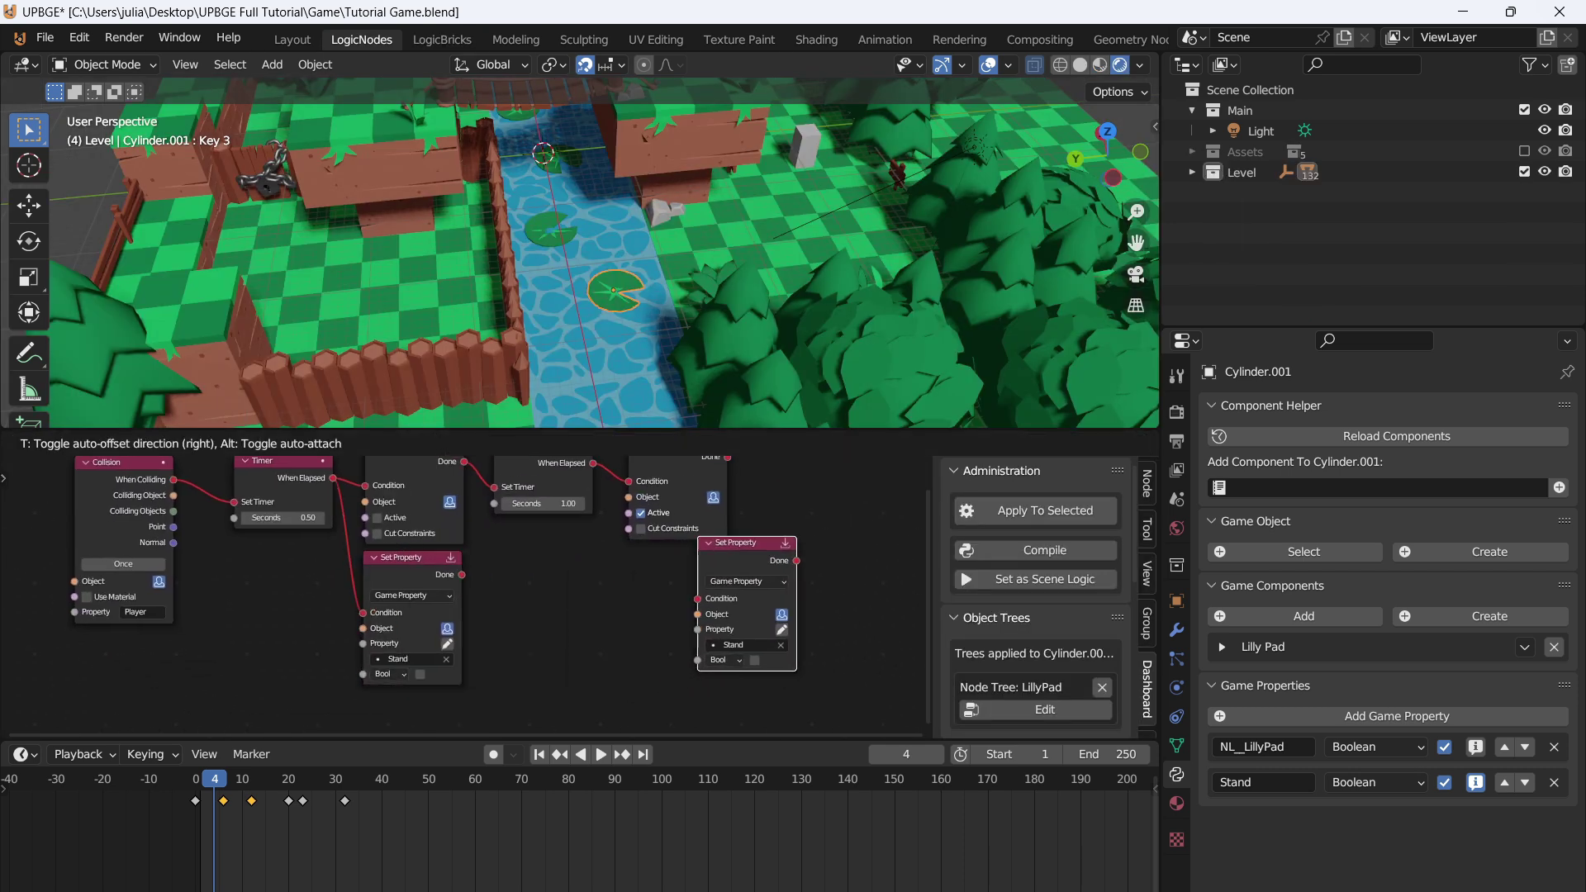
pyautogui.click(781, 508)
pyautogui.moveTo(781, 508); pyautogui.dragTo(656, 593, button='middle')
pyautogui.press('g')
pyautogui.press('Return')
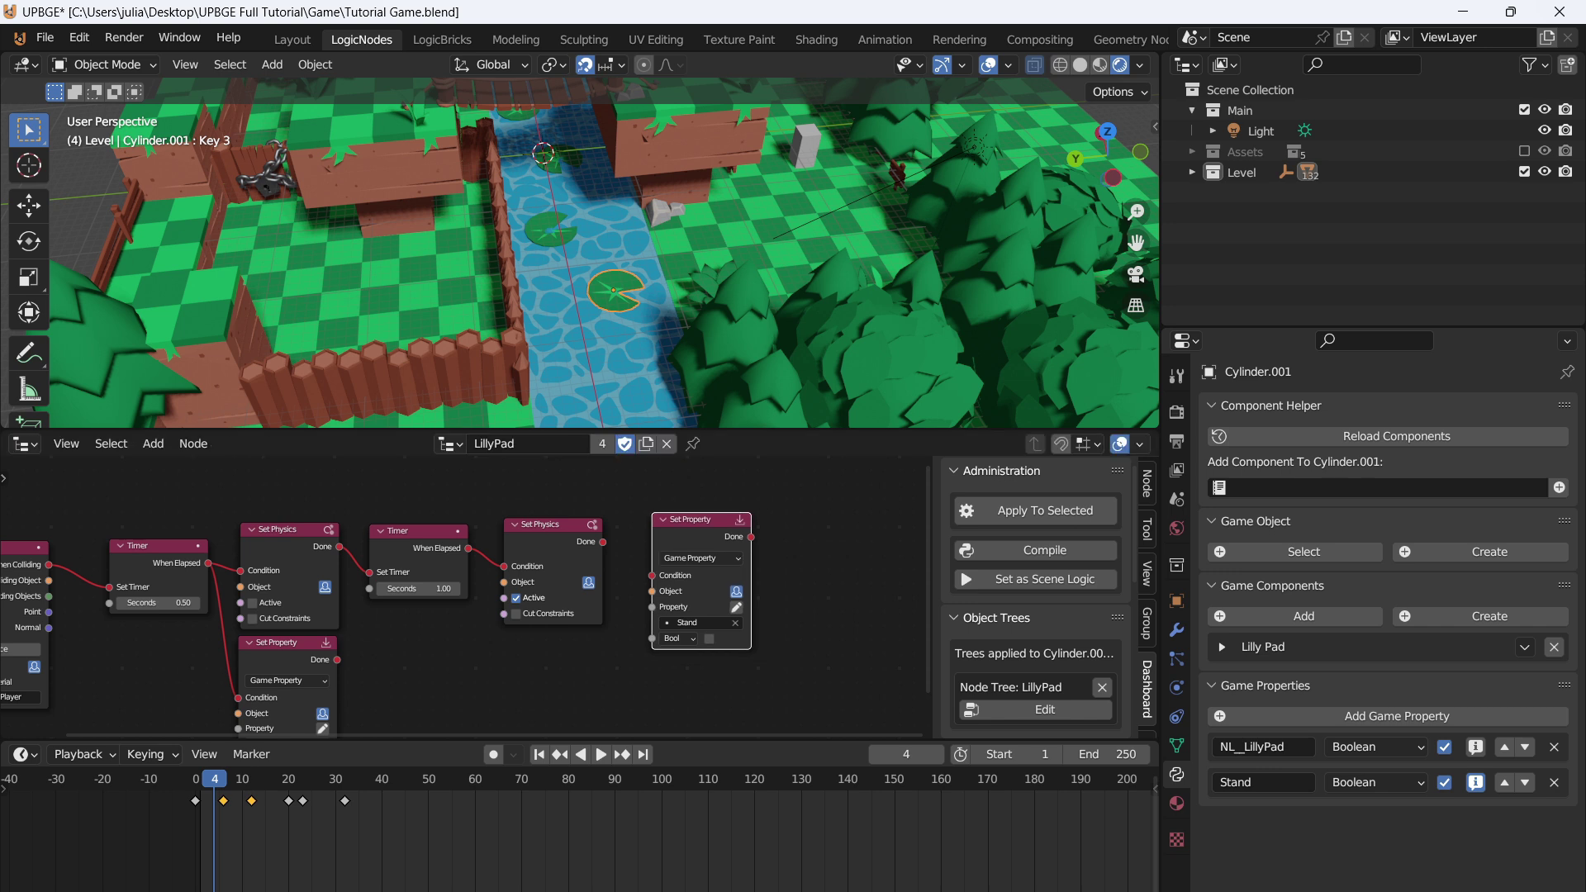
# - Connect the second Timer's When Elapsed output to the duplicated Set Property's Condition, move that node below the Timer, and save
pyautogui.hotkey('alt', 'a')
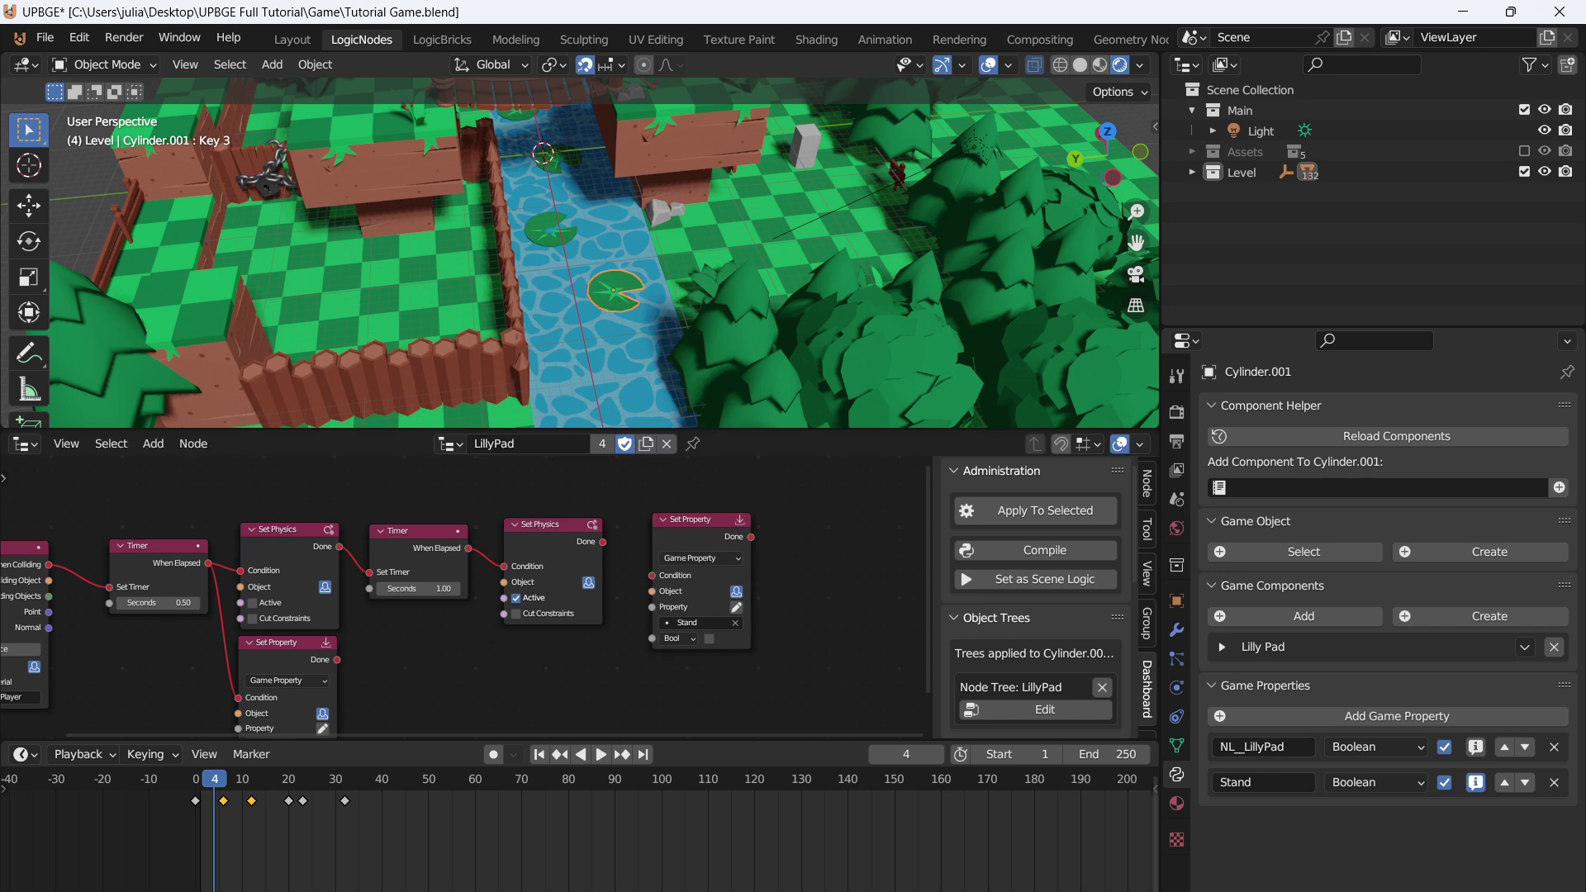
pyautogui.moveTo(468, 549); pyautogui.dragTo(652, 575)
pyautogui.press('g')
pyautogui.press('Return')
pyautogui.hotkey('ctrl', 's')
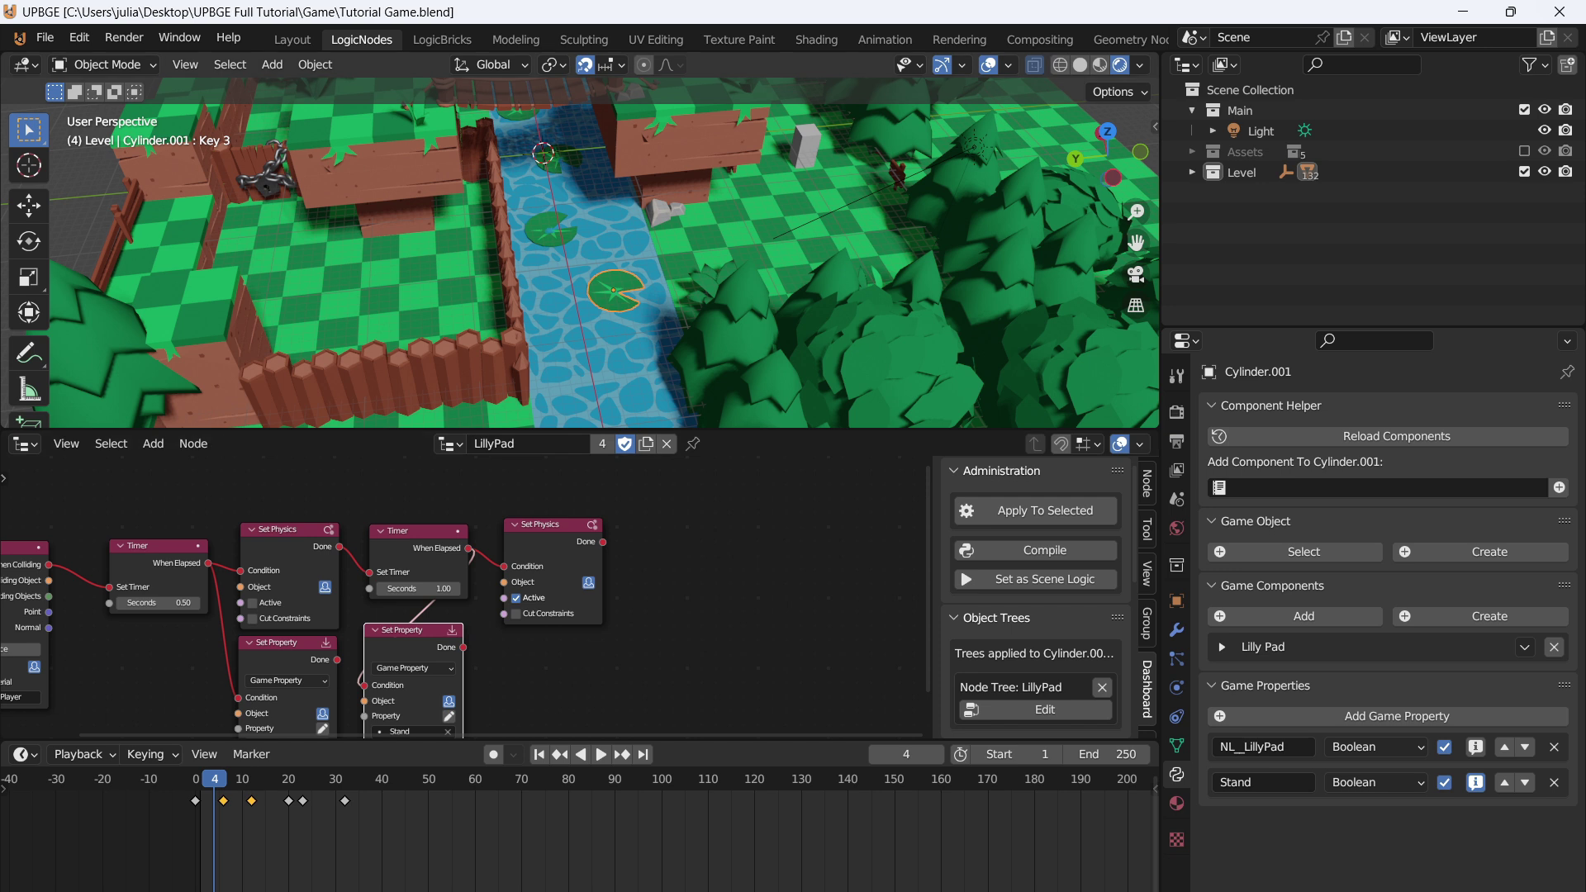
# - Playtest the updated node logic by moving the player block over lily pad Cylinder.001, and stop the game
pyautogui.click(442, 40)
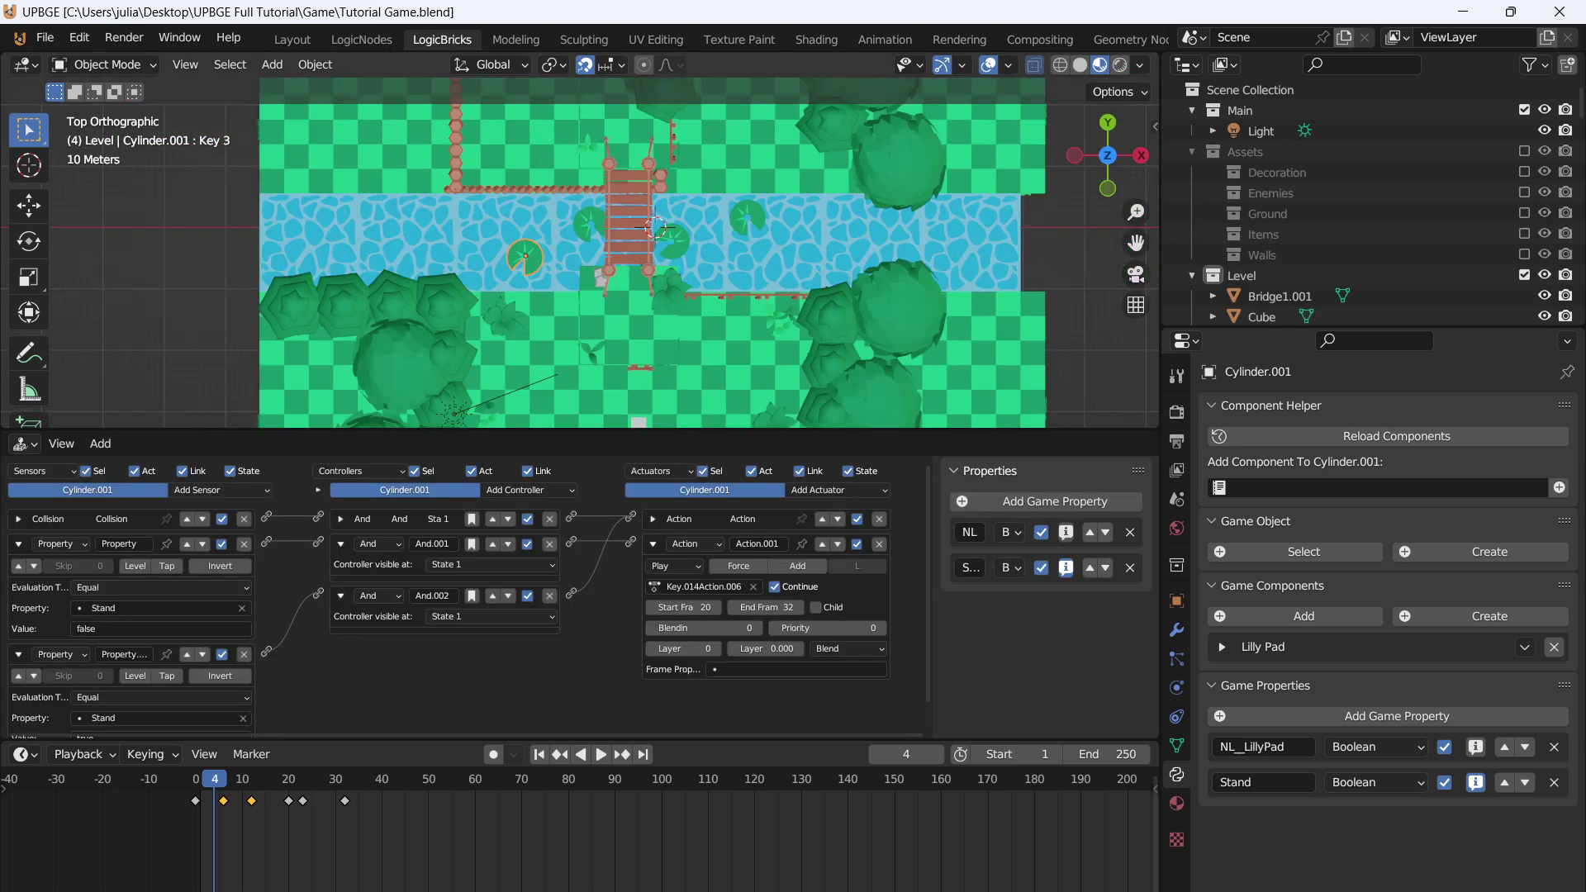
pyautogui.press('p')
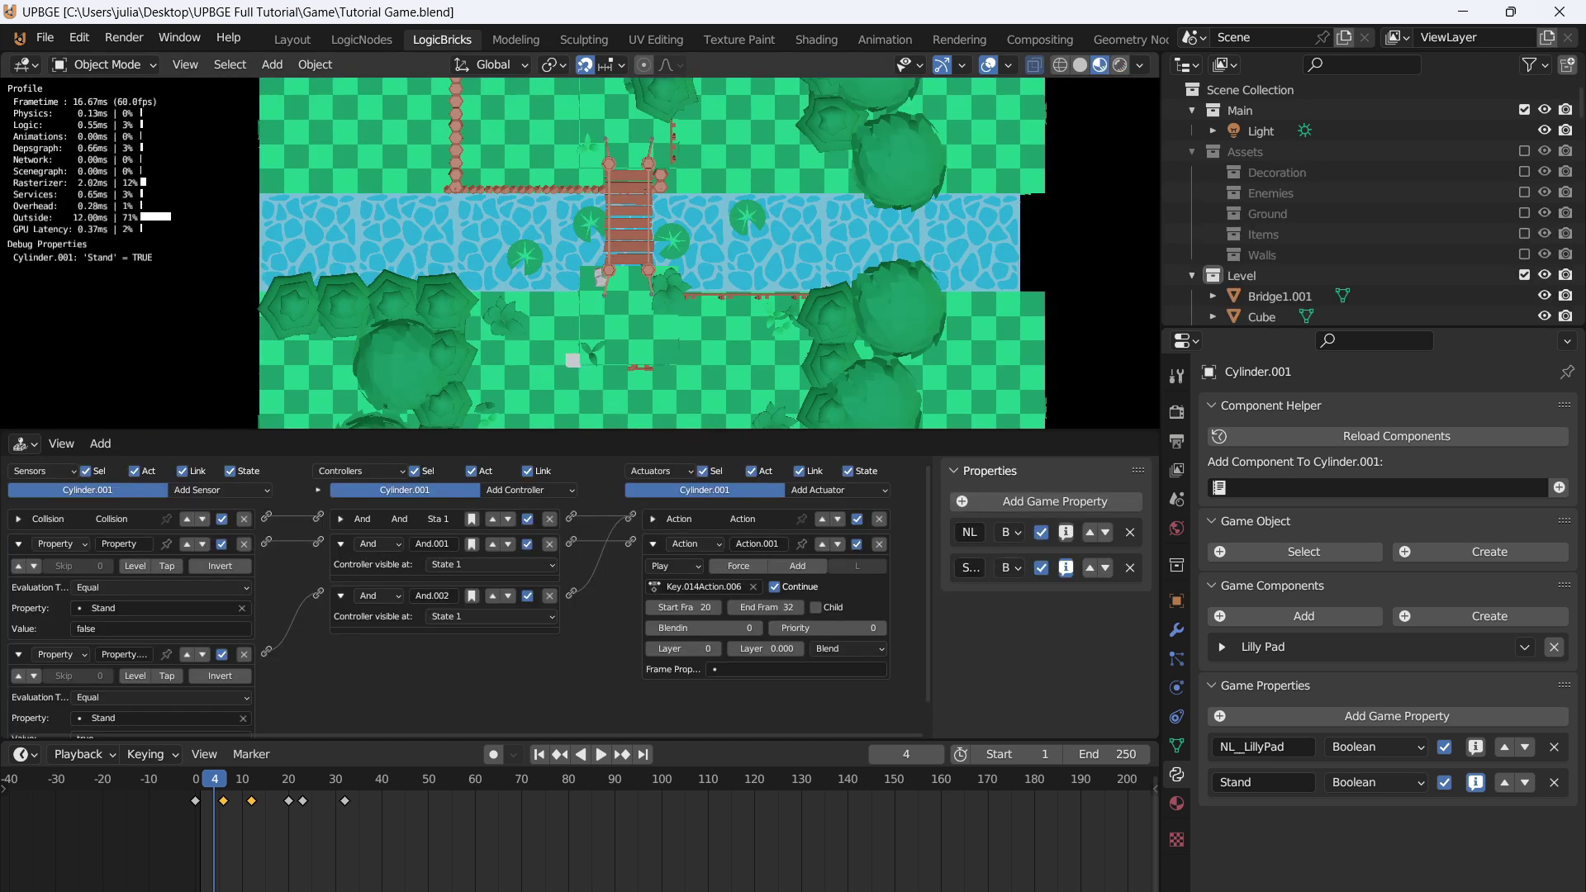
pyautogui.press('w')
pyautogui.press('a')
pyautogui.press('d')
pyautogui.press('d')
pyautogui.press('d')
pyautogui.press('Escape')
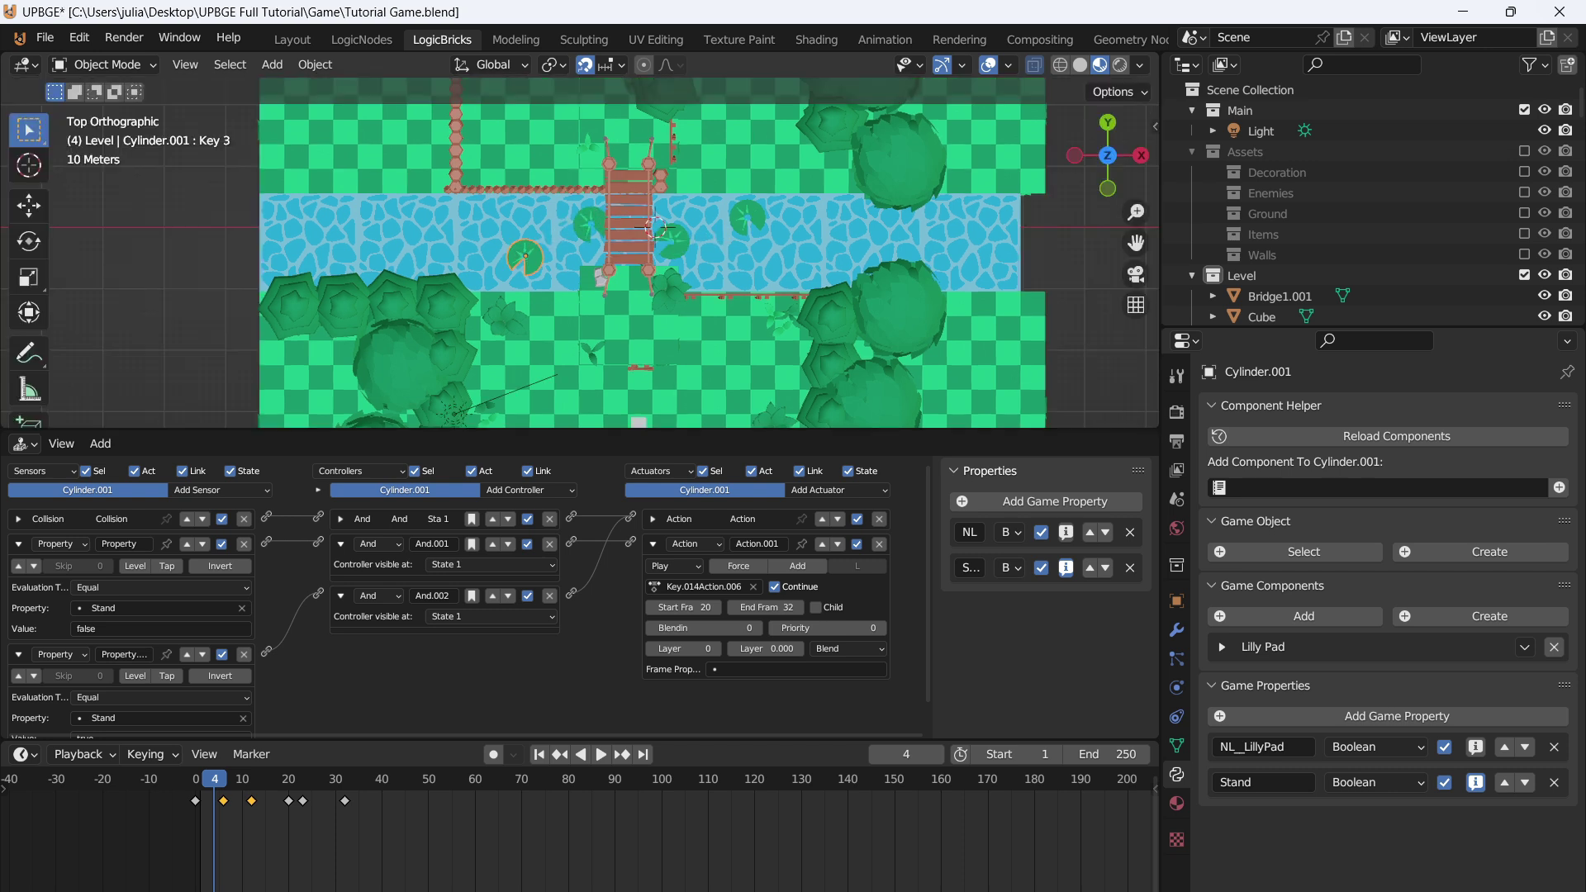
# - Set the second Timer node in the LillyPad tree to 3 seconds and save the file
pyautogui.click(361, 40)
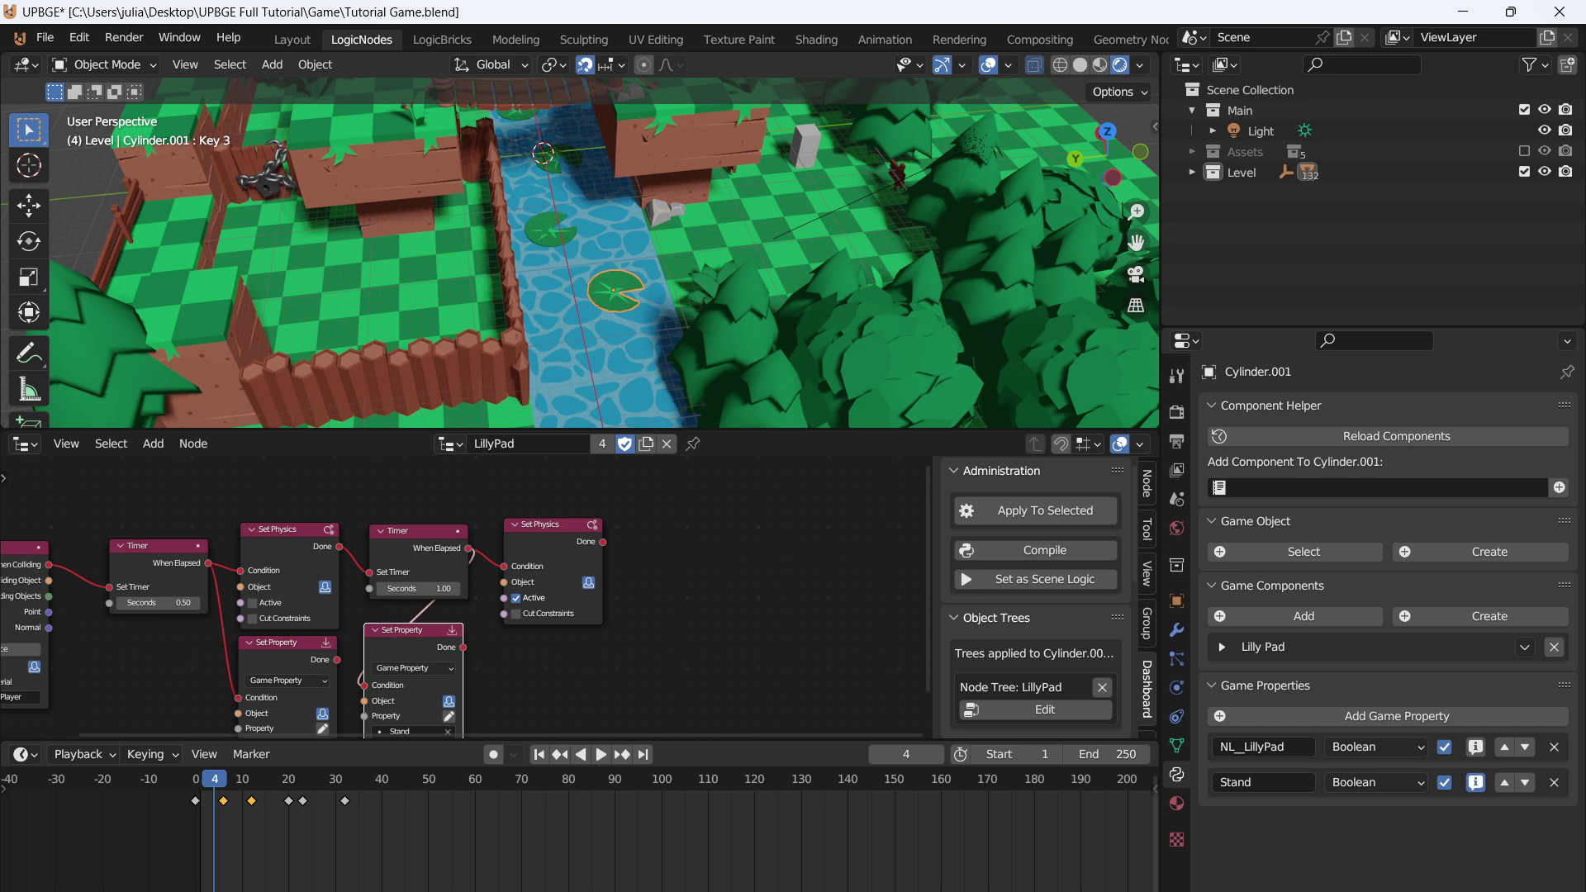
pyautogui.click(419, 589)
pyautogui.write('3')
pyautogui.press('Return')
pyautogui.hotkey('ctrl', 's')
pyautogui.moveTo(896, 393); pyautogui.dragTo(630, 389, button='middle')
pyautogui.scroll(3, 584, 380)
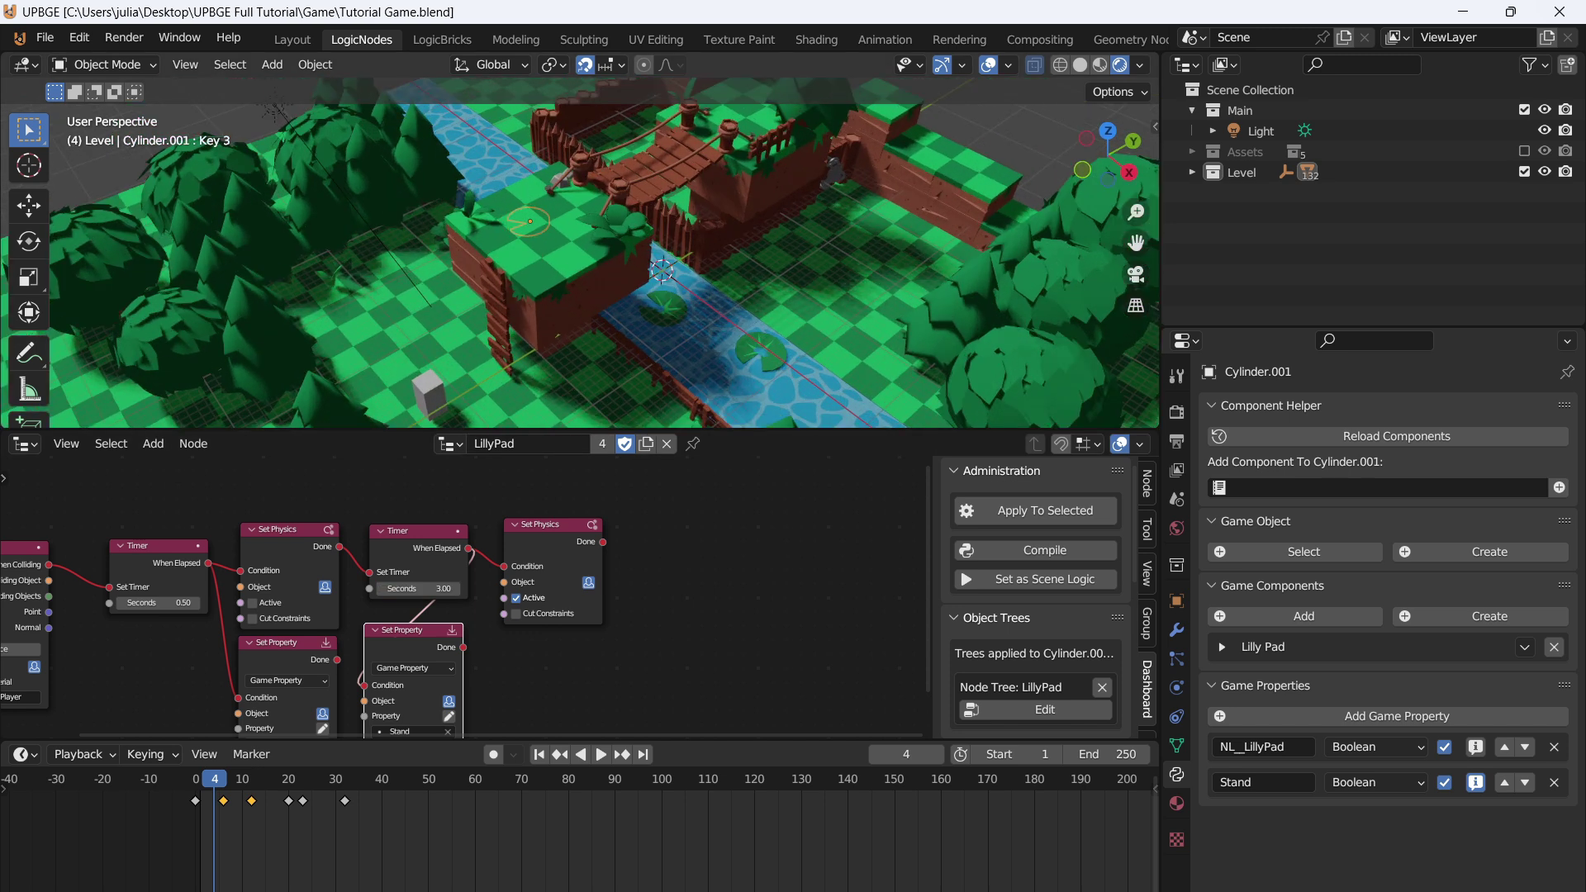